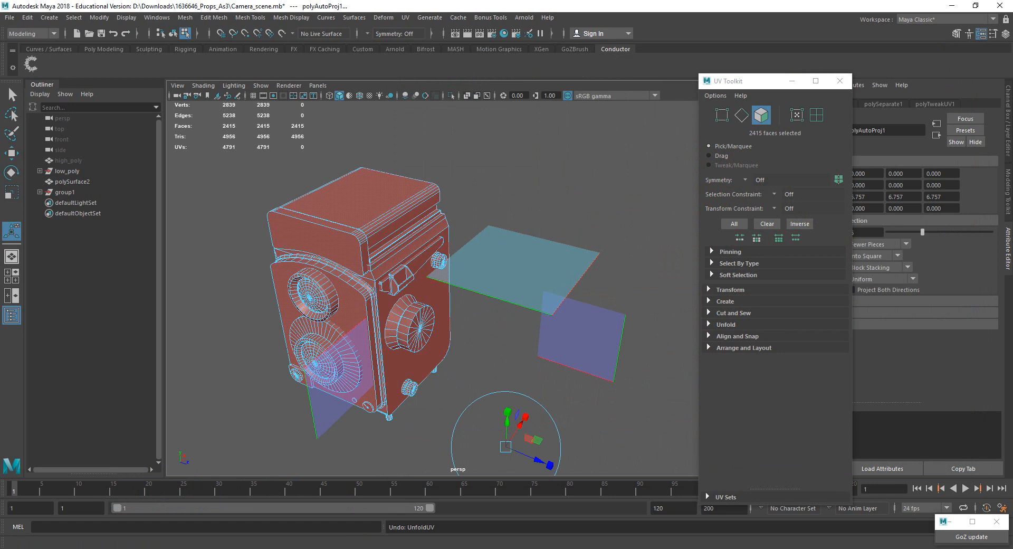
Step: Create a polygon plane in the scene and close the UV Toolkit
left_click(95, 50)
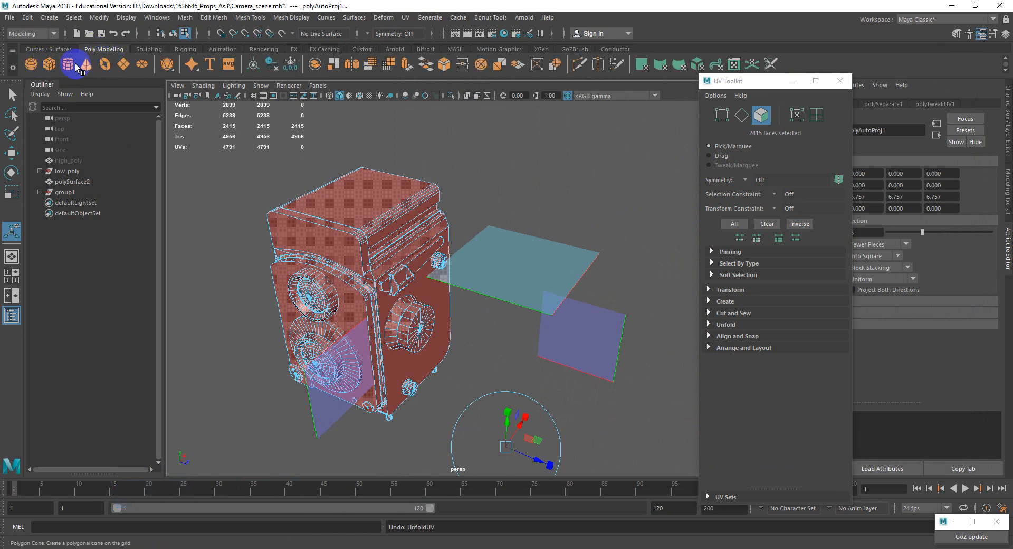
left_click(123, 63)
key("w")
scroll(468, 302, "down", 2)
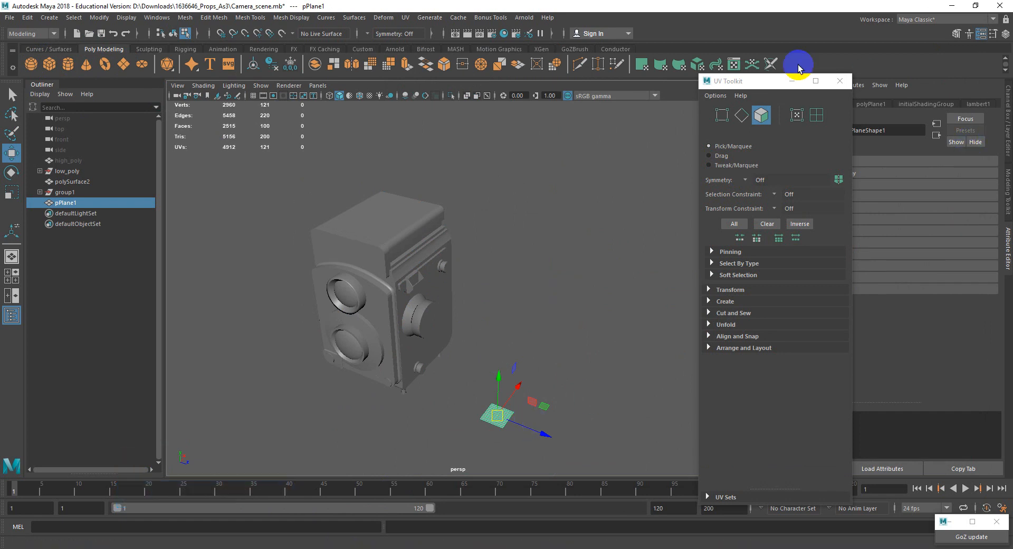
left_click(839, 80)
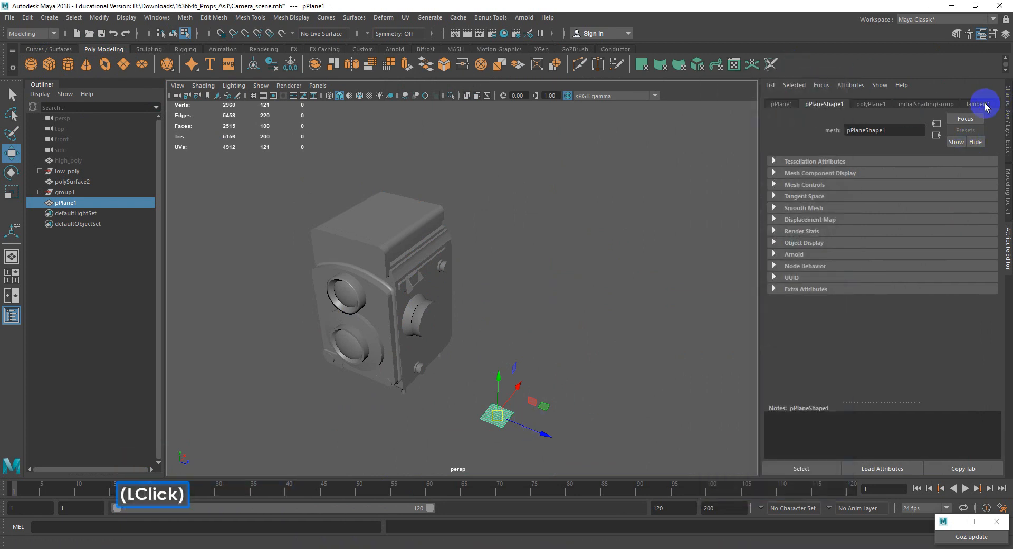
Step: Set the new plane's width and height subdivisions to 2 each
left_click(1007, 130)
left_click(902, 326)
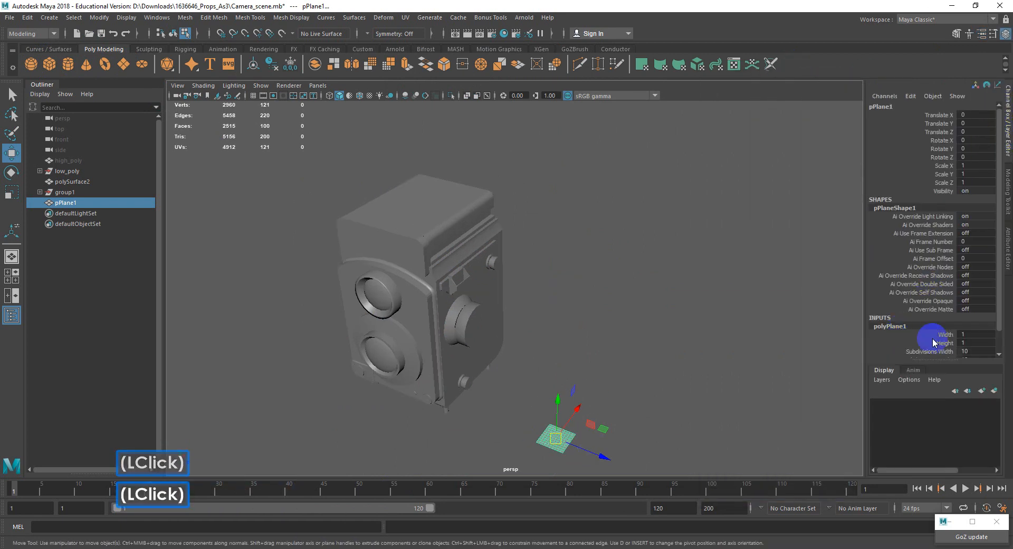
scroll(929, 337, "down", 3)
left_click(969, 328)
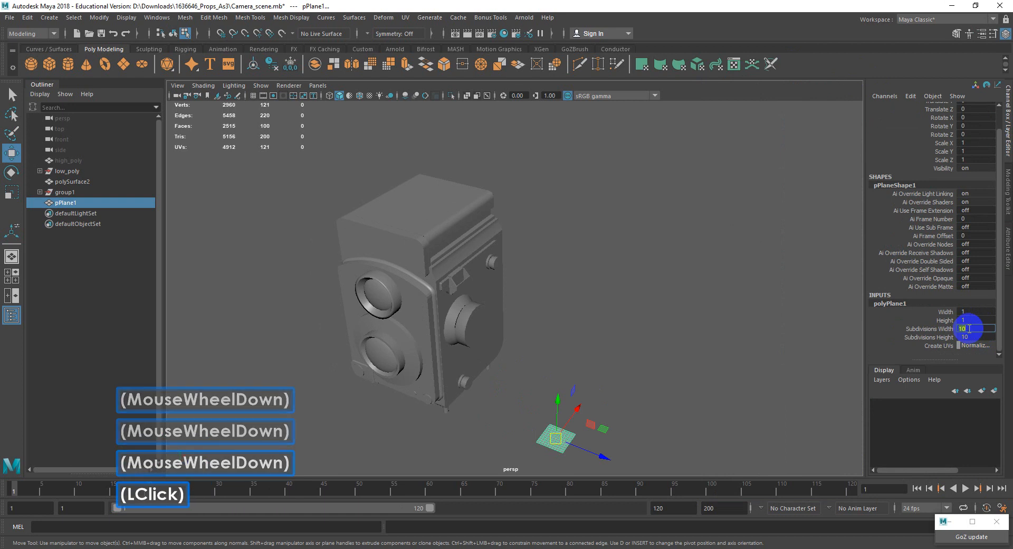
type("2")
left_click(971, 337)
type("2")
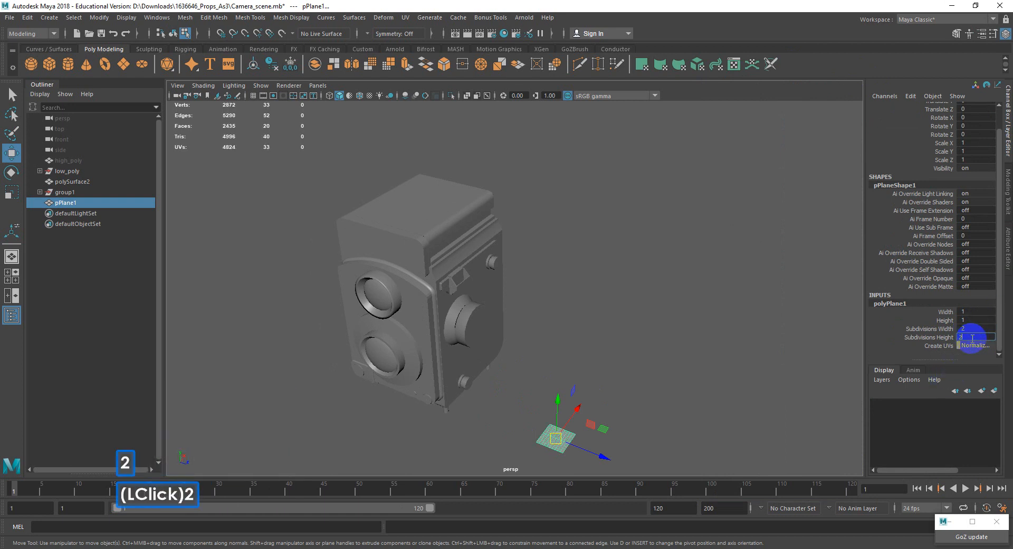
key("Return")
scroll(537, 422, "up", 10, "alt")
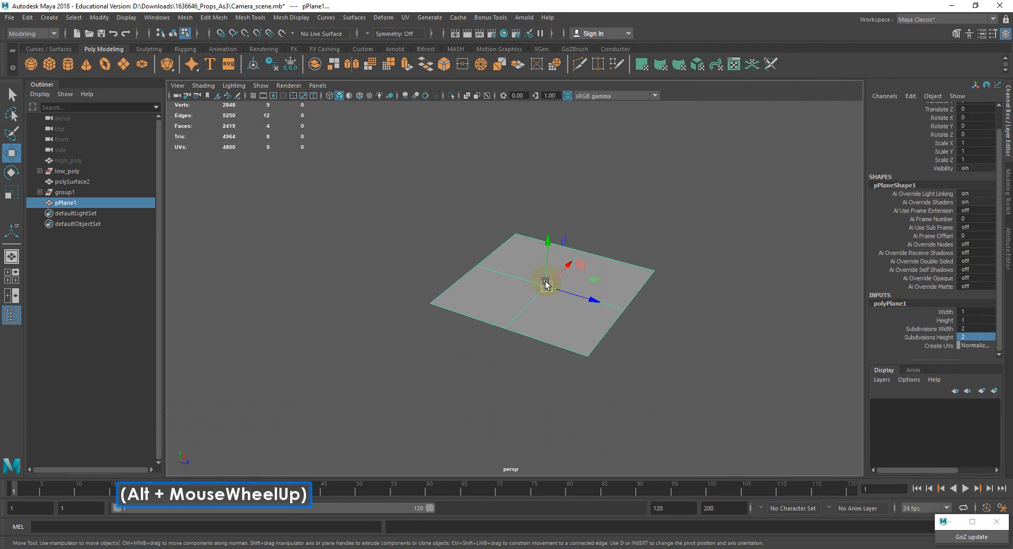
Step: Extrude the plane's front inner edge downward with a local Z translation of about -0.345
right_click_drag(545, 280, 549, 219)
left_click(529, 306)
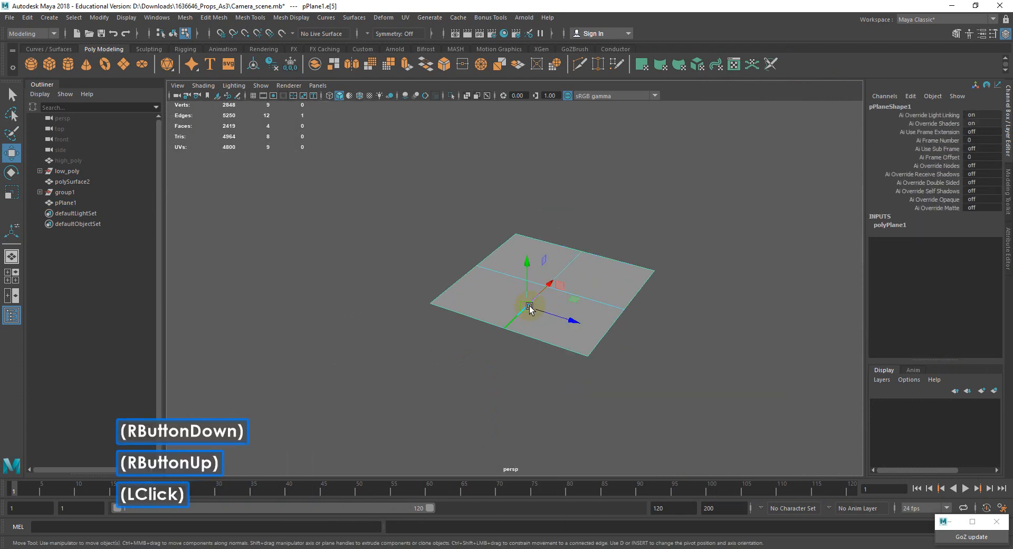
key("ctrl+e")
left_click(531, 292)
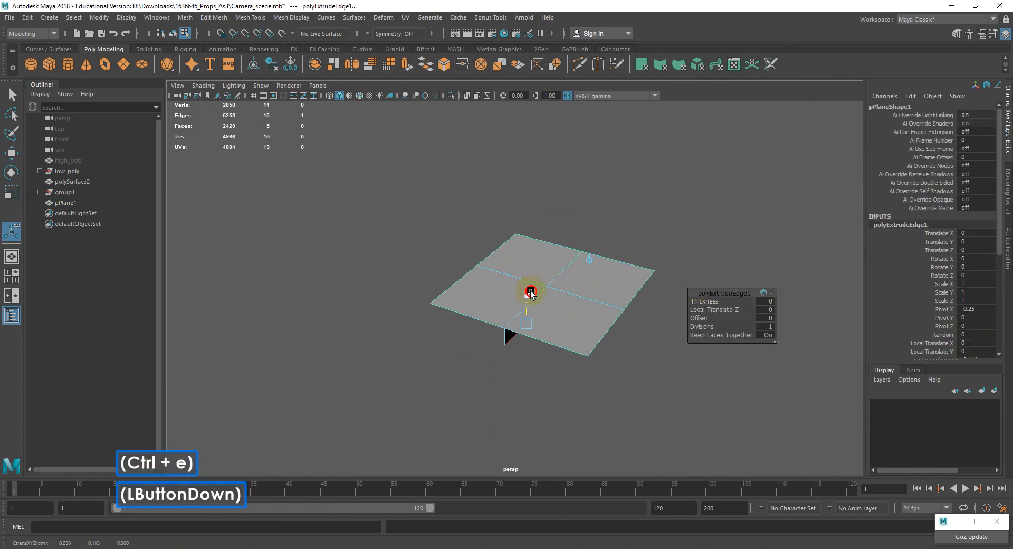
left_click_drag(530, 292, 595, 287)
scroll(582, 265, "up", 3, "alt")
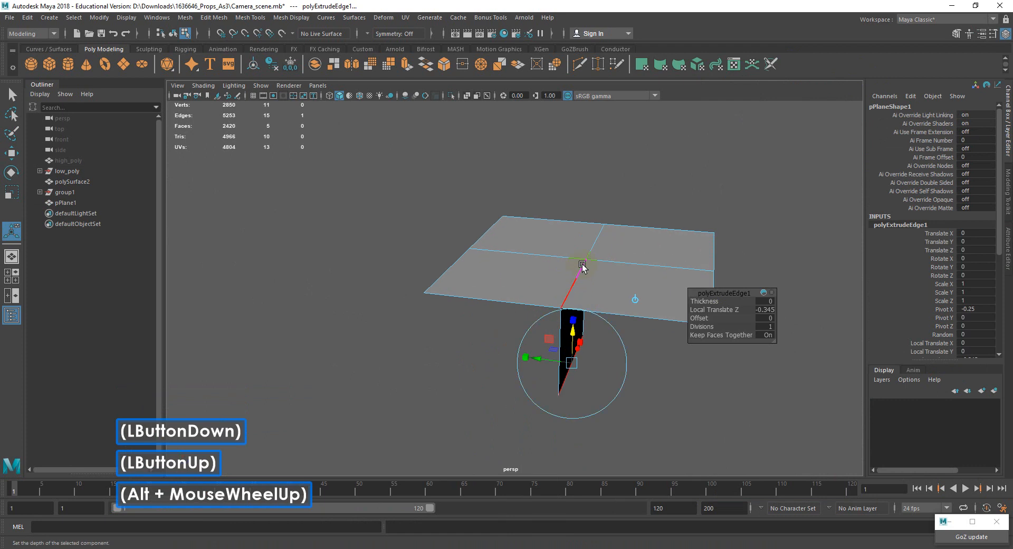
Step: Examine the plane's faces around the extruded edge by selecting a top face and the vertical face individually
right_click_drag(583, 265, 584, 291)
left_click(618, 290)
middle_click_drag(618, 290, 552, 280, "alt")
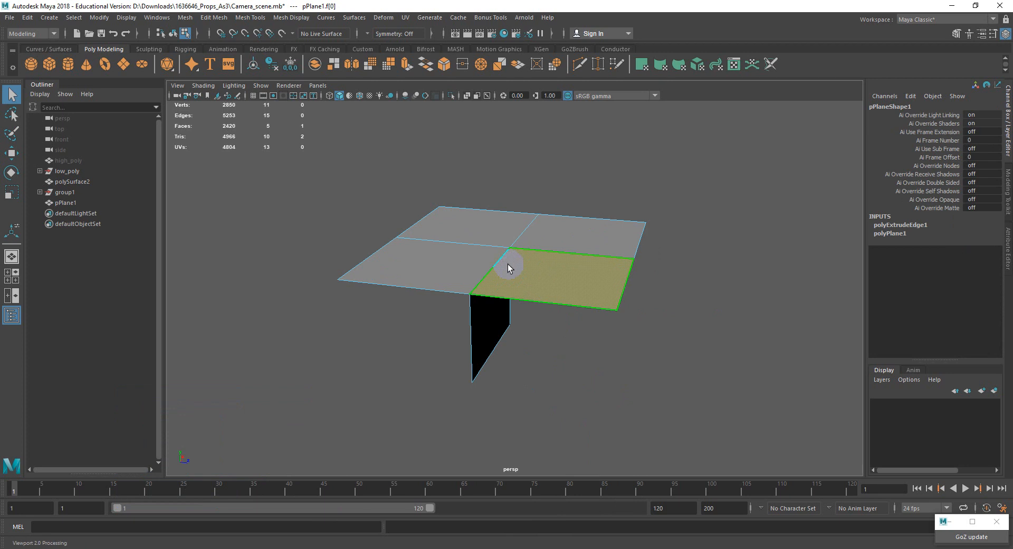
left_click_drag(509, 265, 572, 256, "alt")
left_click(572, 256)
middle_click_drag(572, 256, 518, 294, "alt")
left_click_drag(517, 294, 480, 290, "alt")
middle_click_drag(480, 289, 459, 259, "alt")
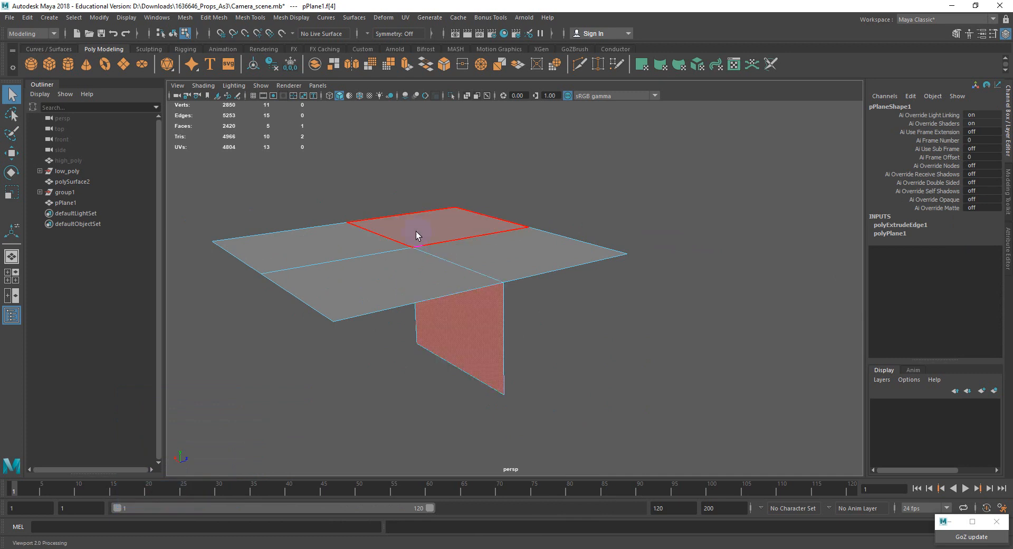
Step: Select the three faces sharing the extruded edge, and select the vertical face alone to inspect the nonmanifold junction
left_click(494, 254)
left_click(432, 281, "shift")
left_click(470, 329, "shift")
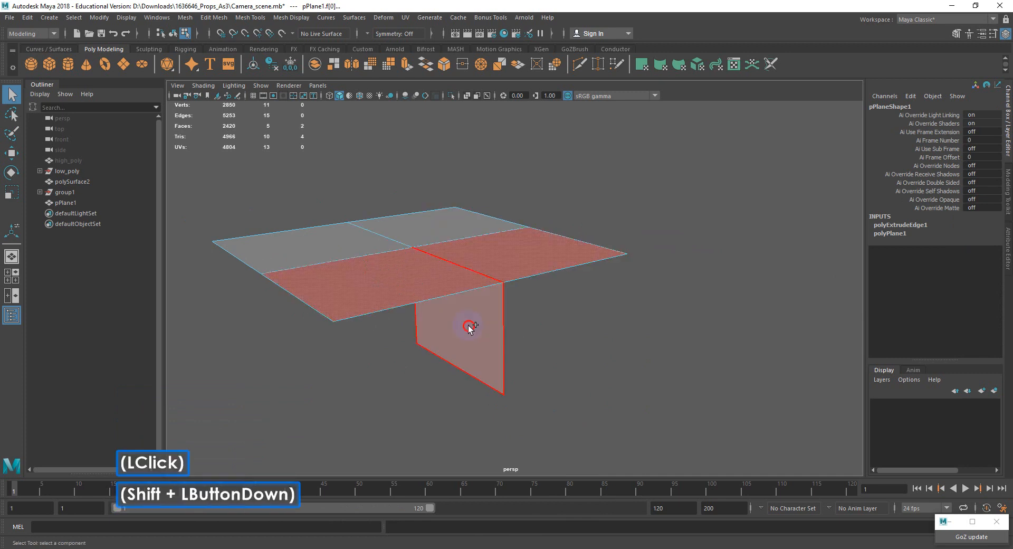
left_click_drag(527, 316, 493, 328, "alt")
middle_click_drag(492, 327, 570, 307, "alt")
left_click_drag(570, 307, 530, 308, "alt")
scroll(529, 307, "up", 2, "alt")
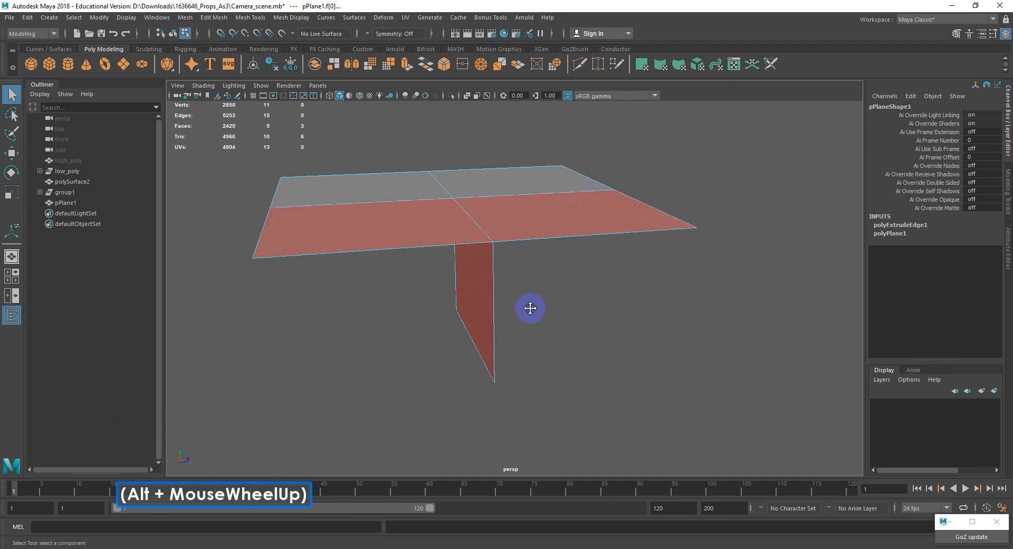
middle_click_drag(530, 307, 529, 335, "alt")
left_click(480, 312)
left_click(476, 251)
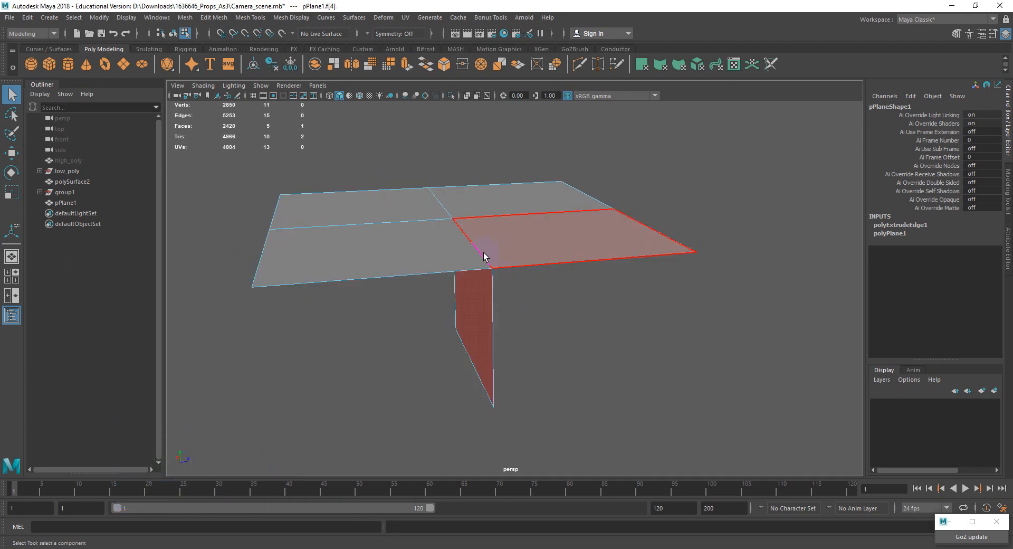
Step: Select the whole plane as an object and open the mesh Cleanup options for it
left_click_drag(523, 261, 485, 283, "alt")
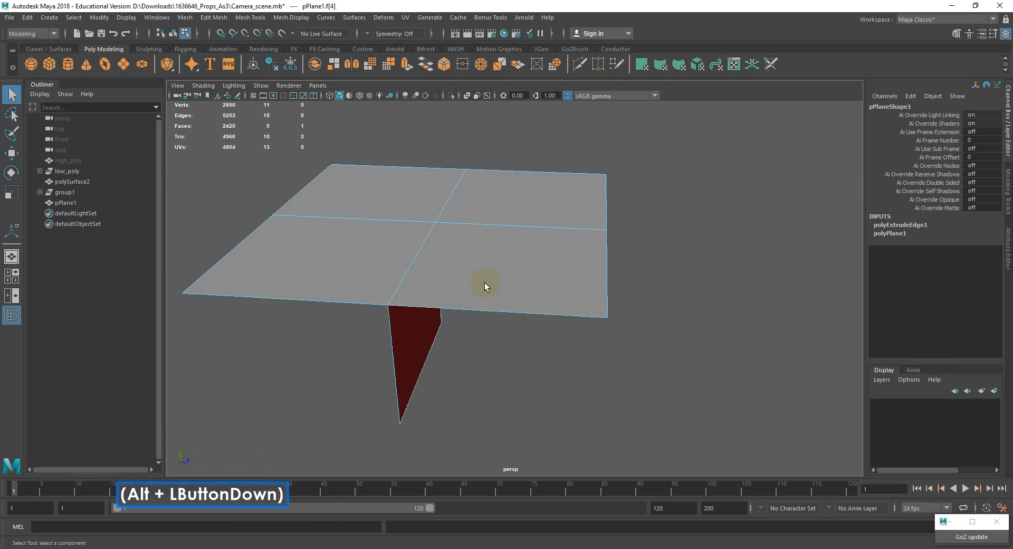
middle_click_drag(485, 283, 543, 274, "alt")
scroll(542, 275, "down", 3, "alt")
right_click(509, 218)
right_click_drag(510, 218, 558, 202)
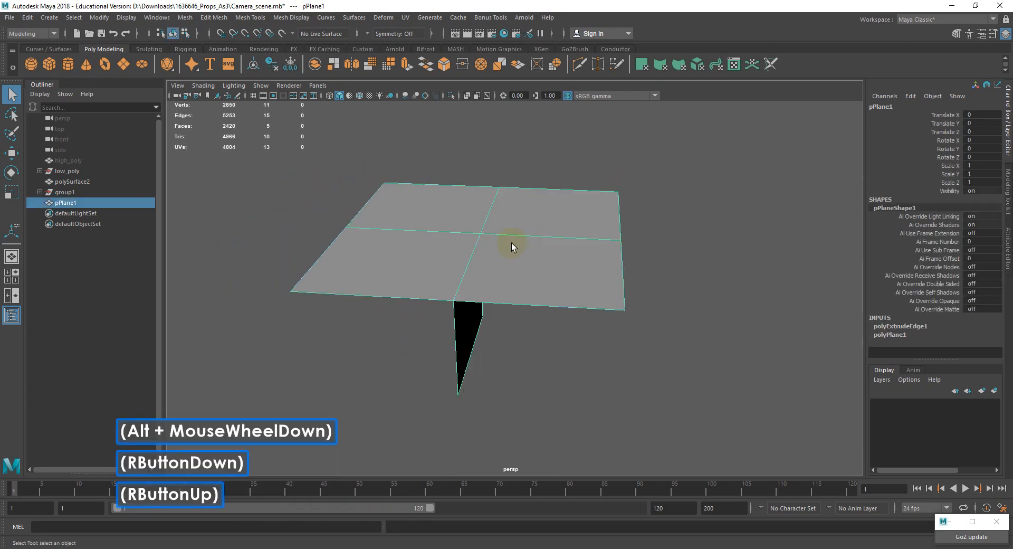
left_click(472, 295)
left_click(185, 17)
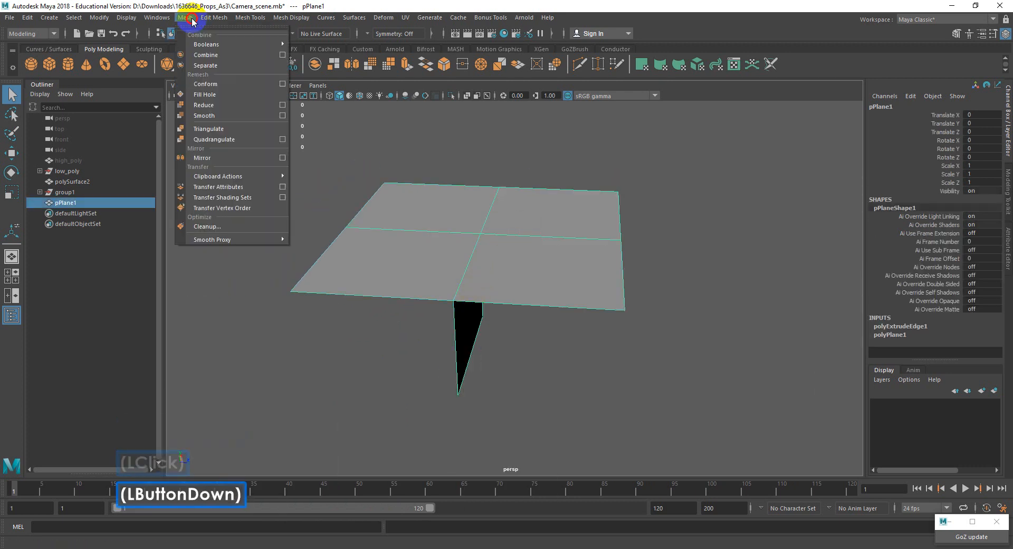
left_click(241, 226)
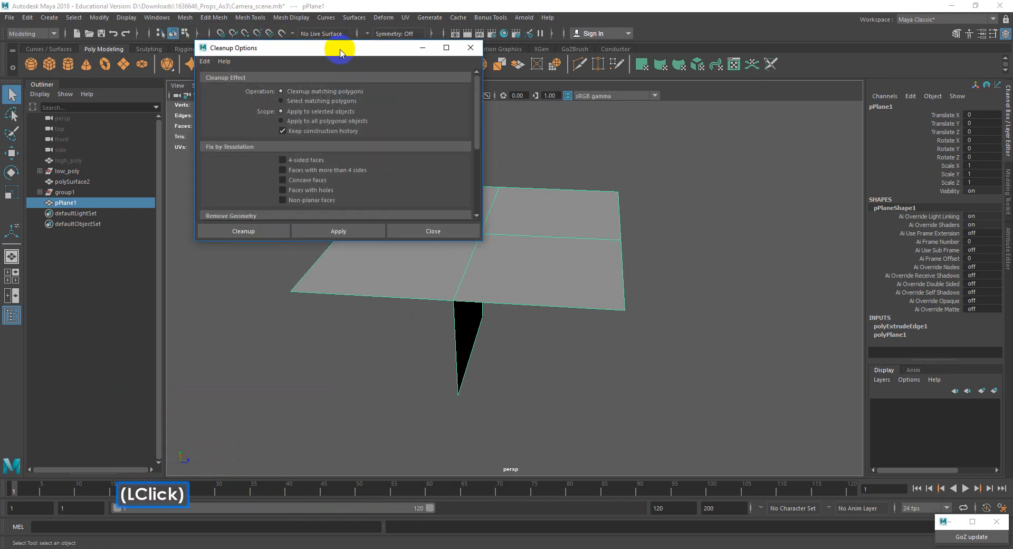
Step: Enlarge the Cleanup Options window, reset its settings and place it clear of the plane
left_click_drag(335, 46, 494, 44)
left_click_drag(479, 234, 486, 425)
left_click(366, 56)
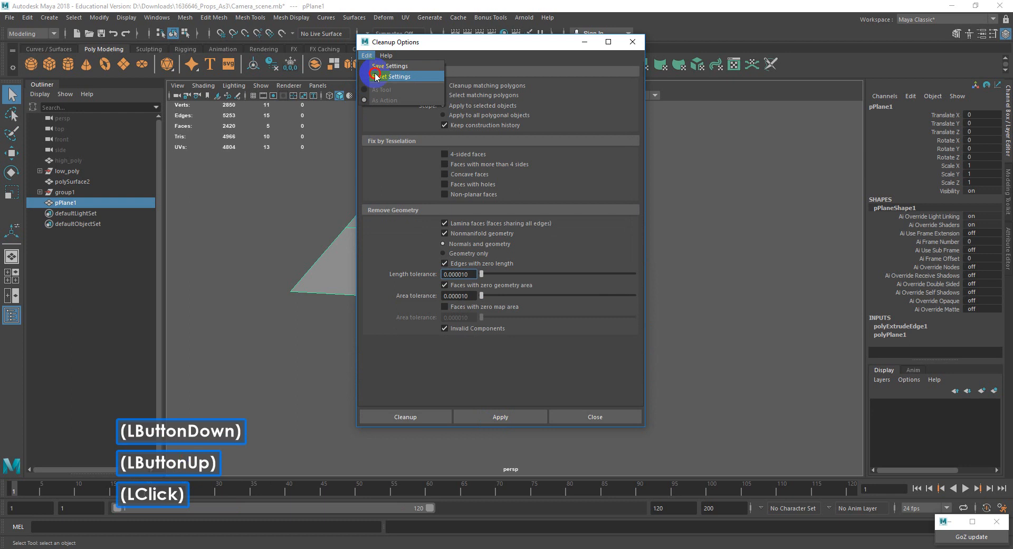
left_click(376, 74)
left_click_drag(454, 42, 702, 46)
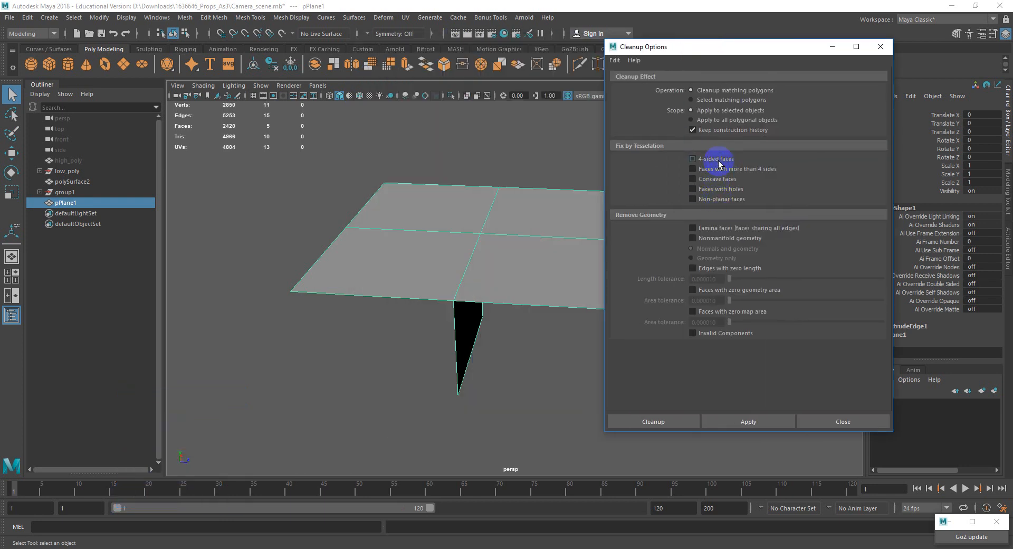
Step: Clean up the plane for lamina faces, nonmanifold geometry with normals and geometry, zero-length edges, zero-geometry-area faces and invalid components
left_click(727, 233)
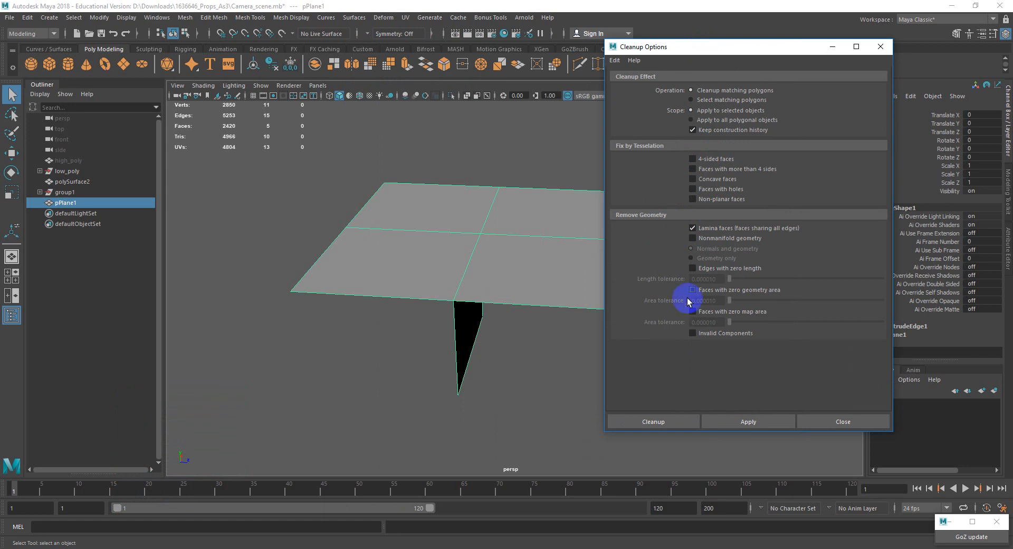
left_click(698, 238)
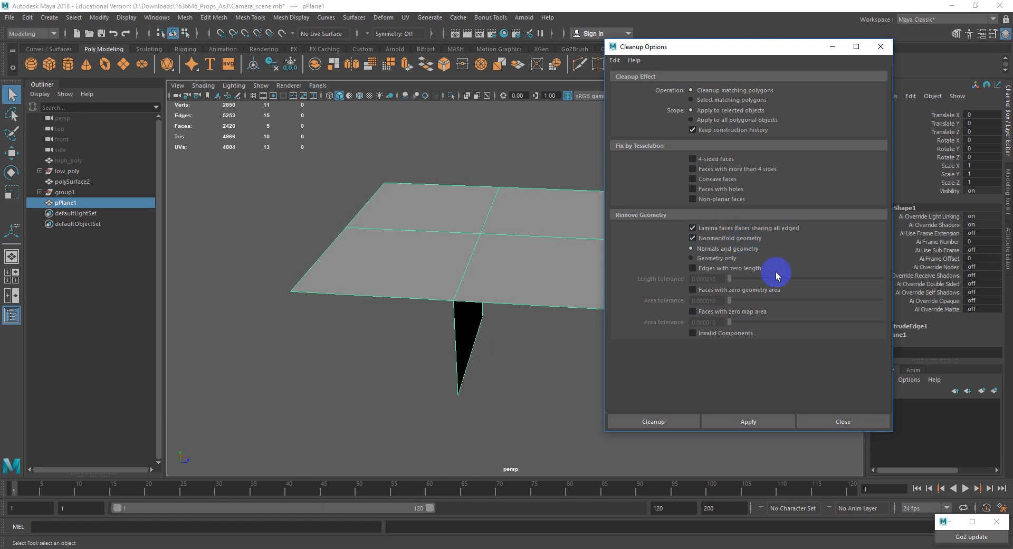
left_click(741, 272)
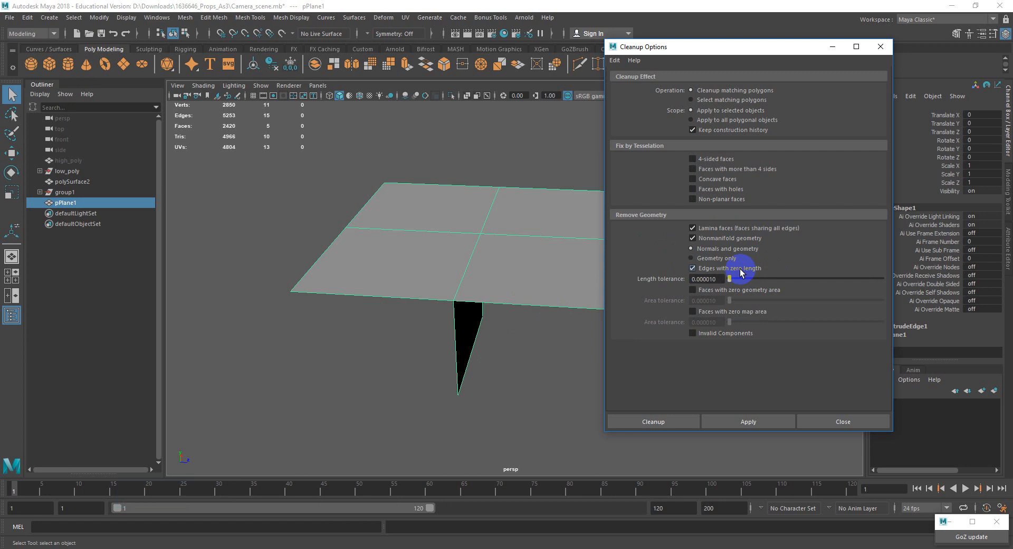
left_click(702, 291)
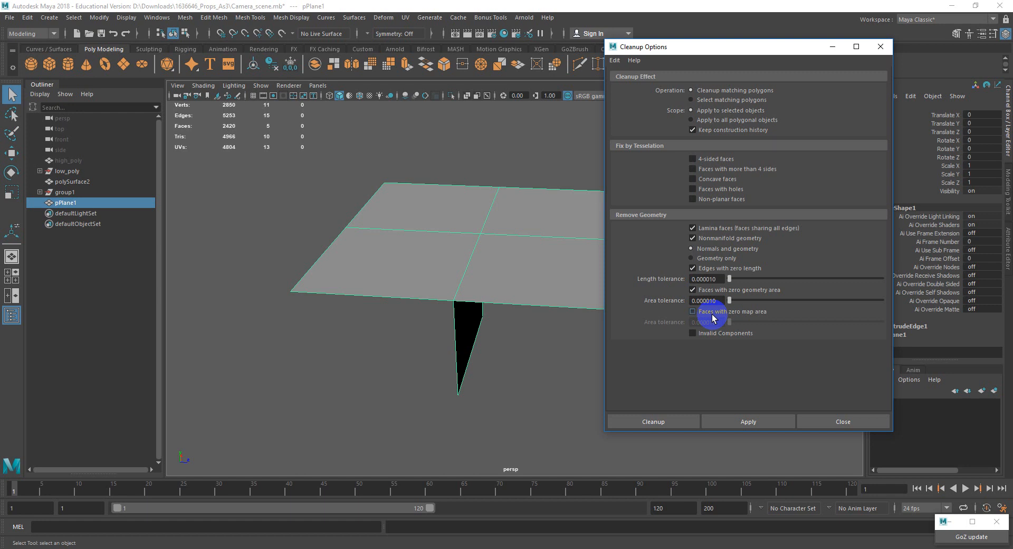
left_click(713, 312)
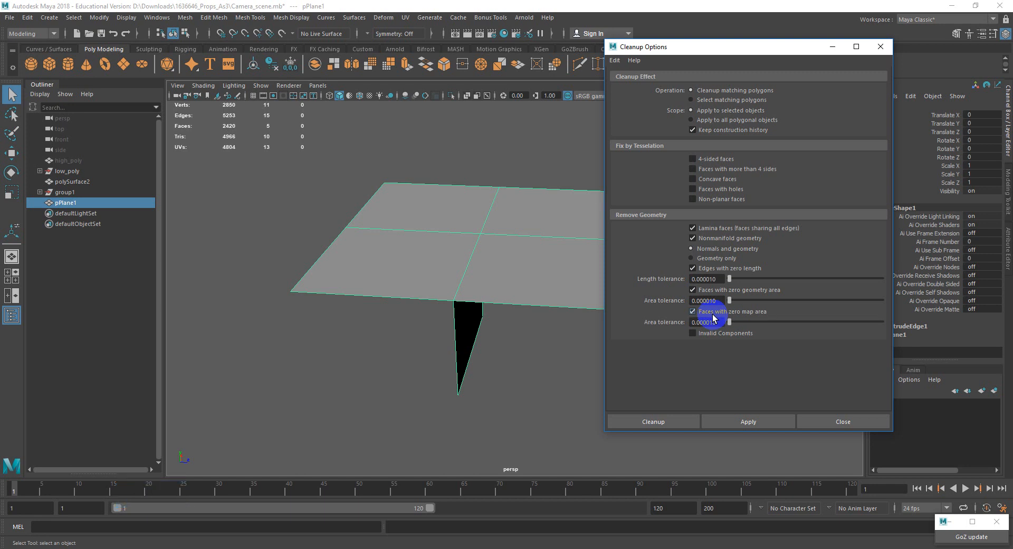
left_click(712, 314)
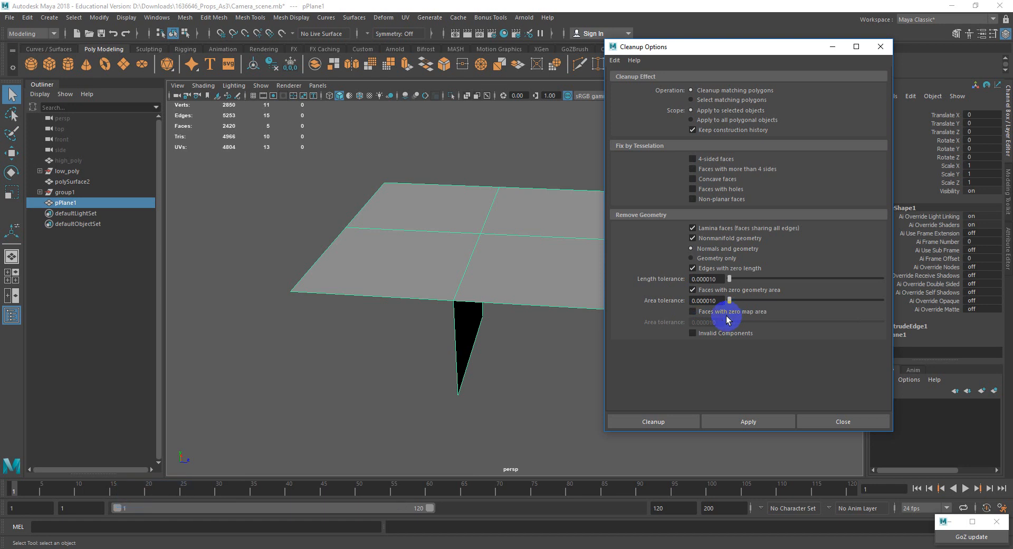
left_click(715, 334)
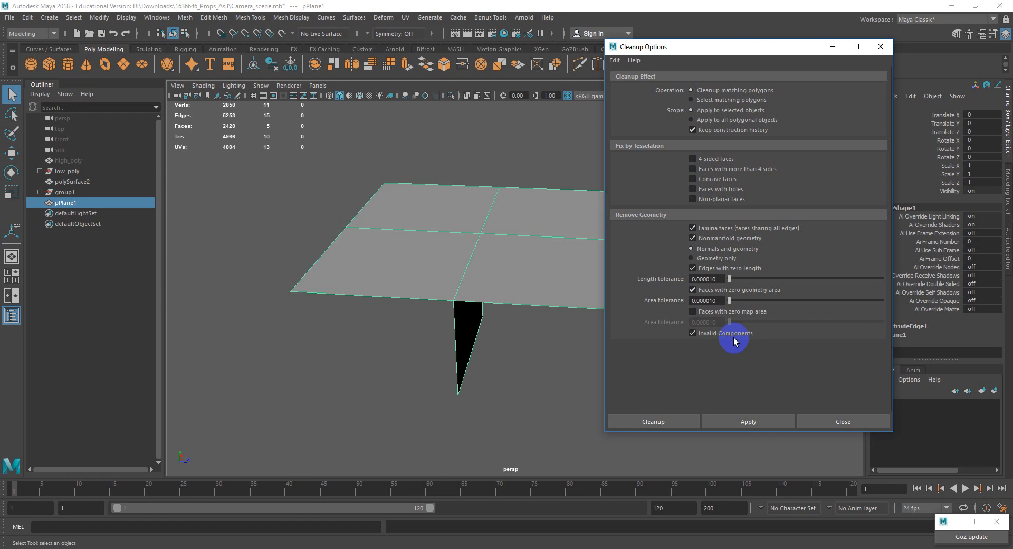
left_click(652, 422)
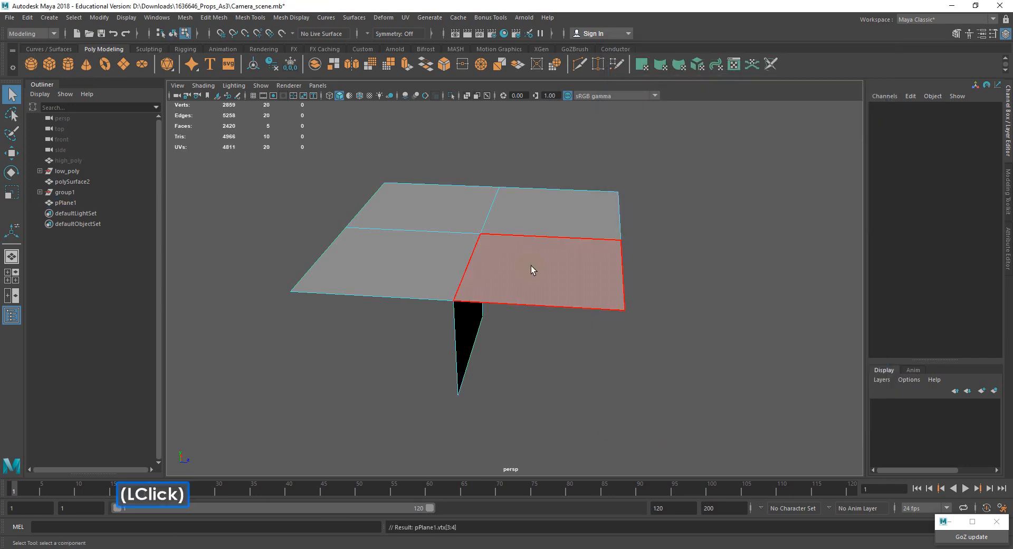
Step: Inspect the cleaned-up plane around the extruded face and reselect it as a whole object
left_click_drag(506, 306, 577, 253, "alt")
left_click(594, 237)
left_click_drag(550, 340, 531, 284, "alt")
right_click_drag(525, 226, 551, 204)
left_click(522, 218)
left_click_drag(521, 219, 479, 242, "alt")
Step: Reset the Cleanup options and apply Cleanup to the plane with only 4-sided faces enabled
left_click(186, 16)
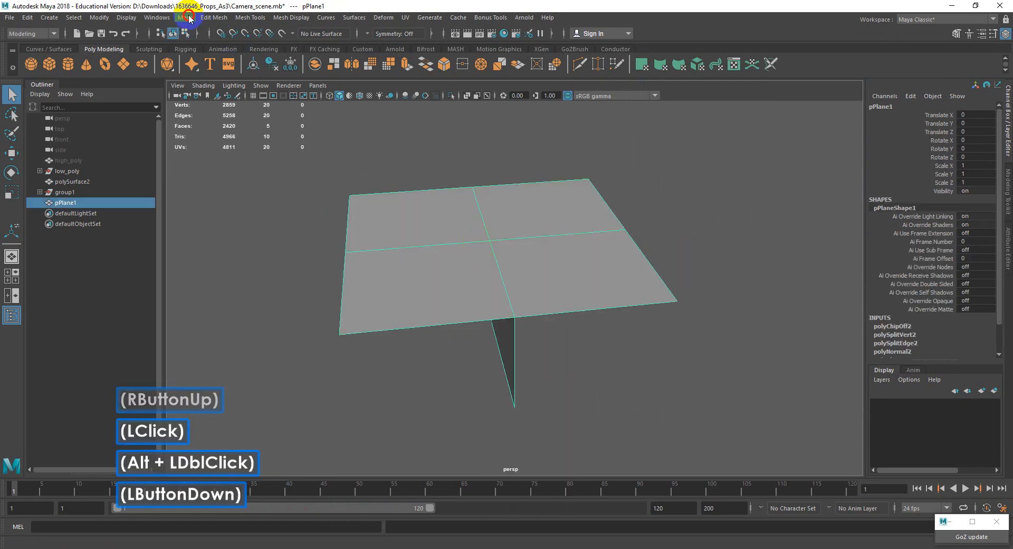
left_click(217, 226)
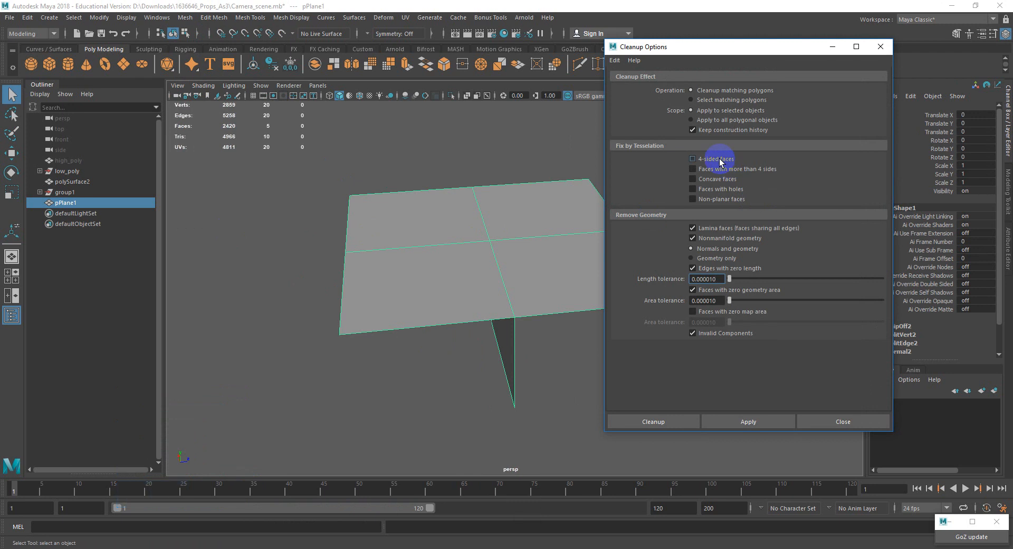
left_click(615, 60)
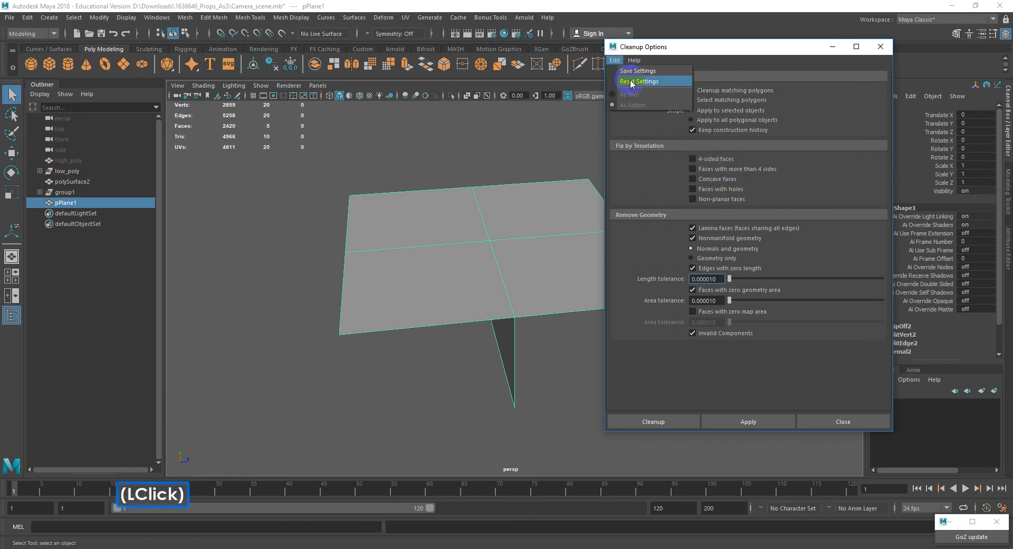
left_click(634, 80)
left_click(708, 161)
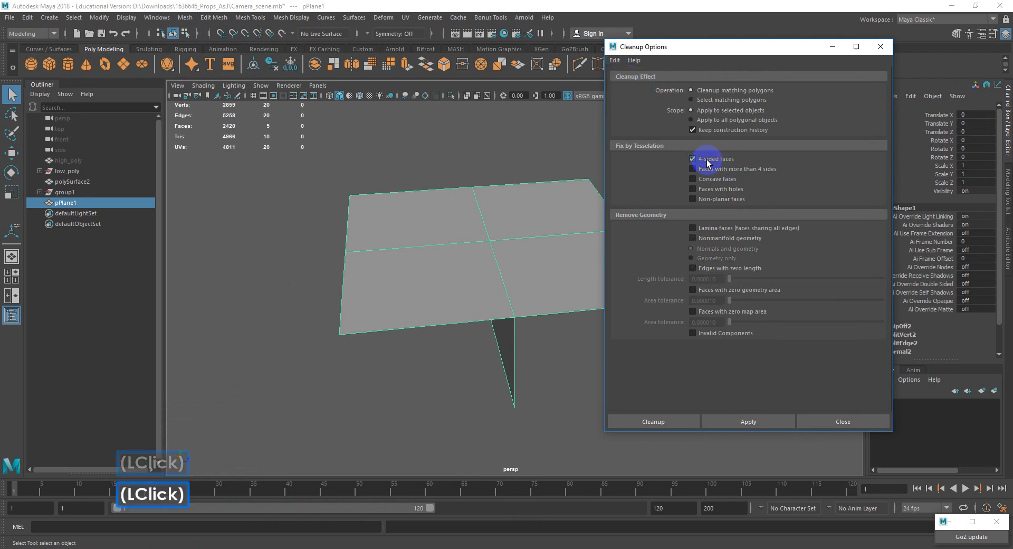
left_click(757, 422)
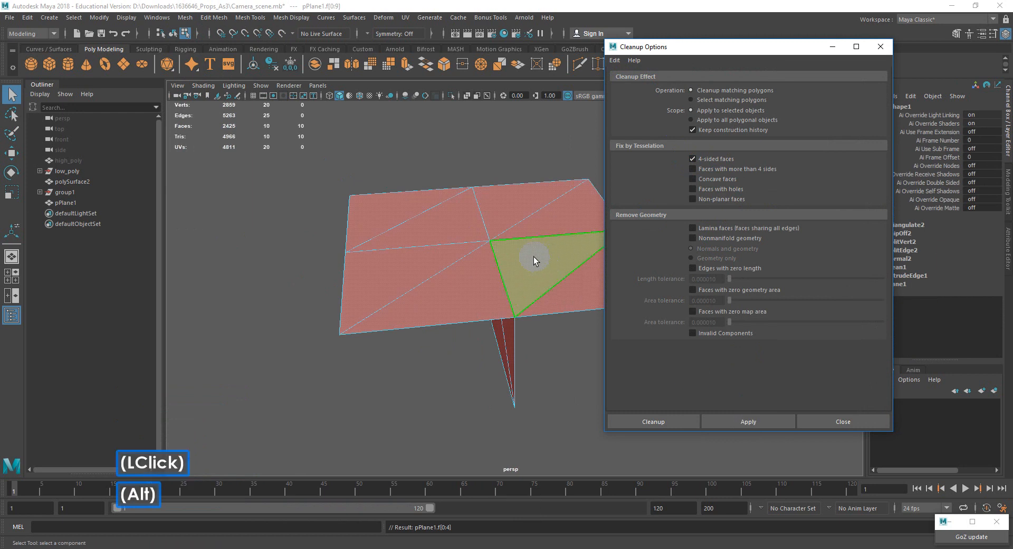
left_click_drag(533, 256, 518, 288, "alt")
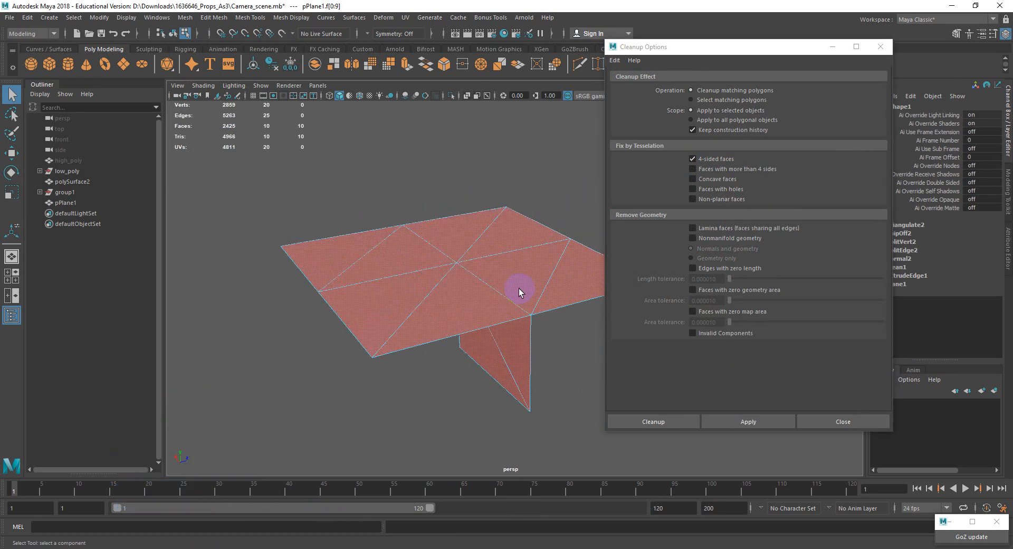
Step: Undo the 4-sided-face cleanup and apply Cleanup to the plane with only faces with more than 4 sides enabled
key("ctrl+z")
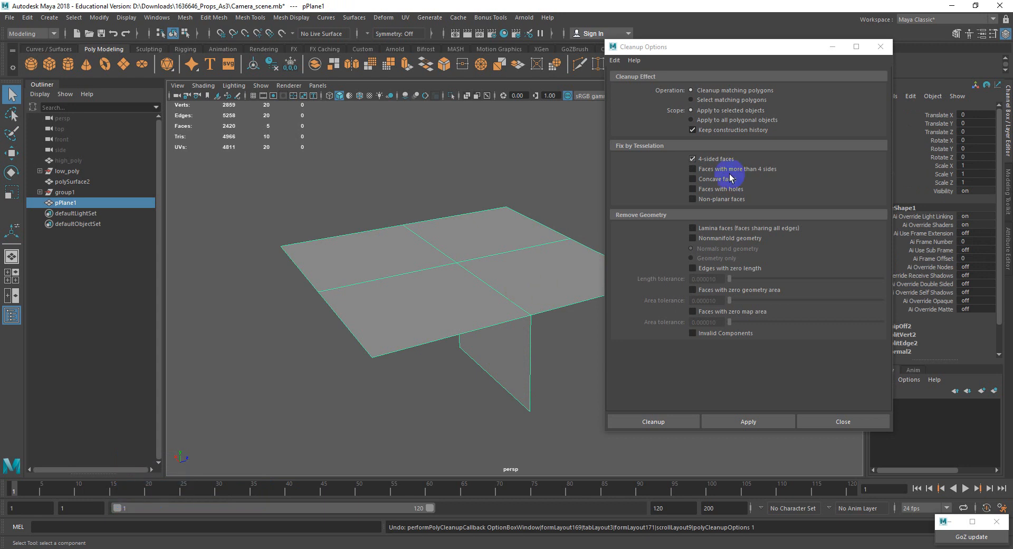
left_click(703, 159)
left_click(709, 170)
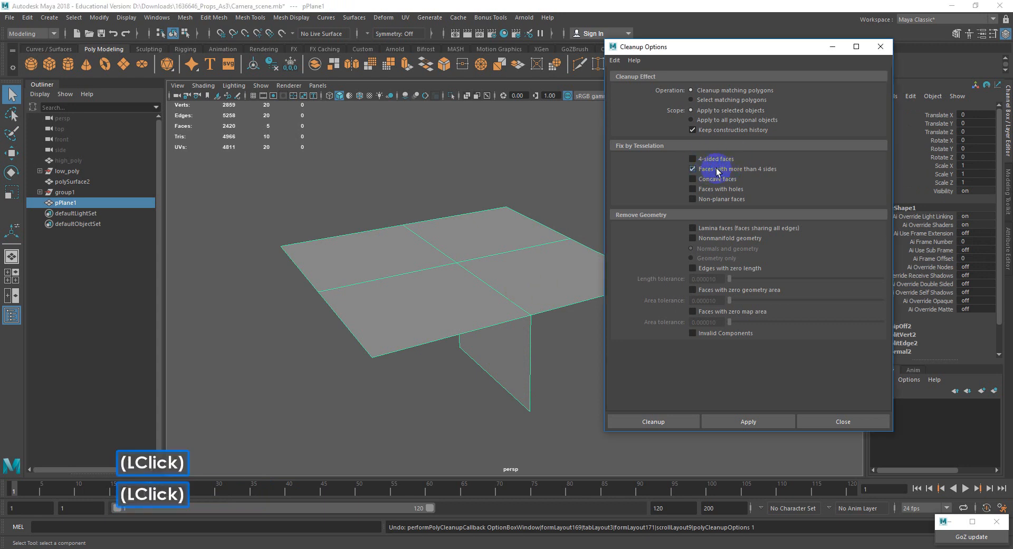
left_click(753, 421)
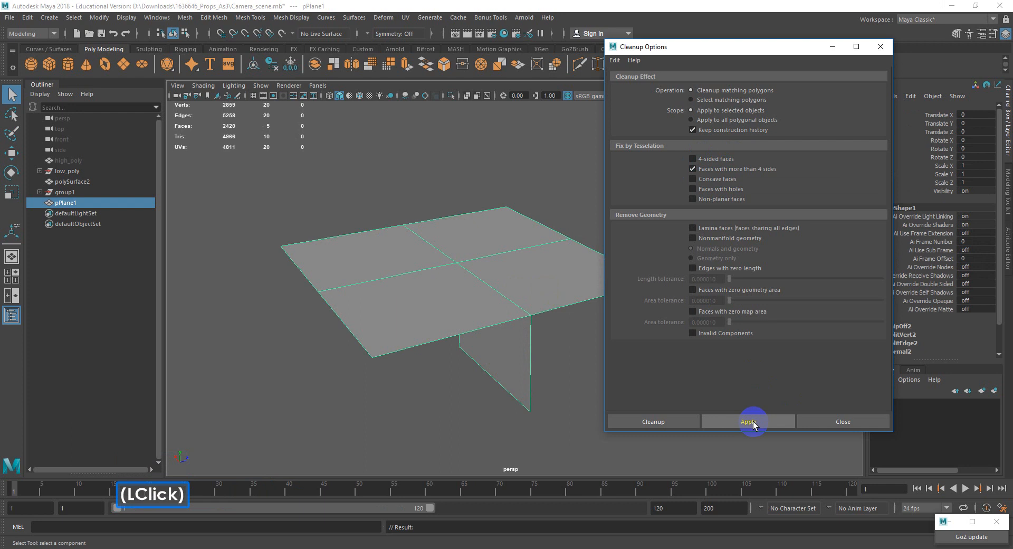
left_click(534, 276)
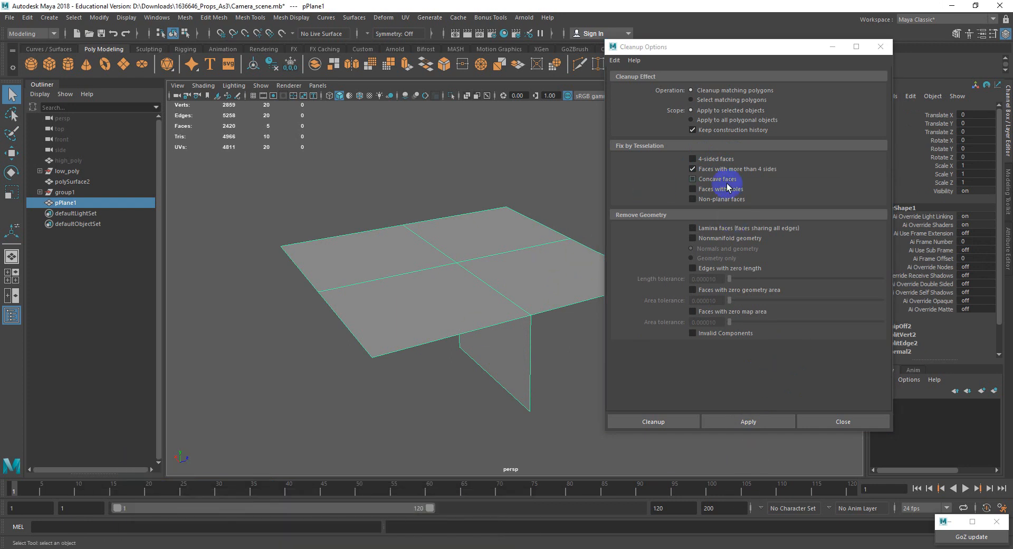
Step: Limit Cleanup to concave faces only and raise one outer corner vertex of the plane by about 0.19 cm
left_click(715, 169)
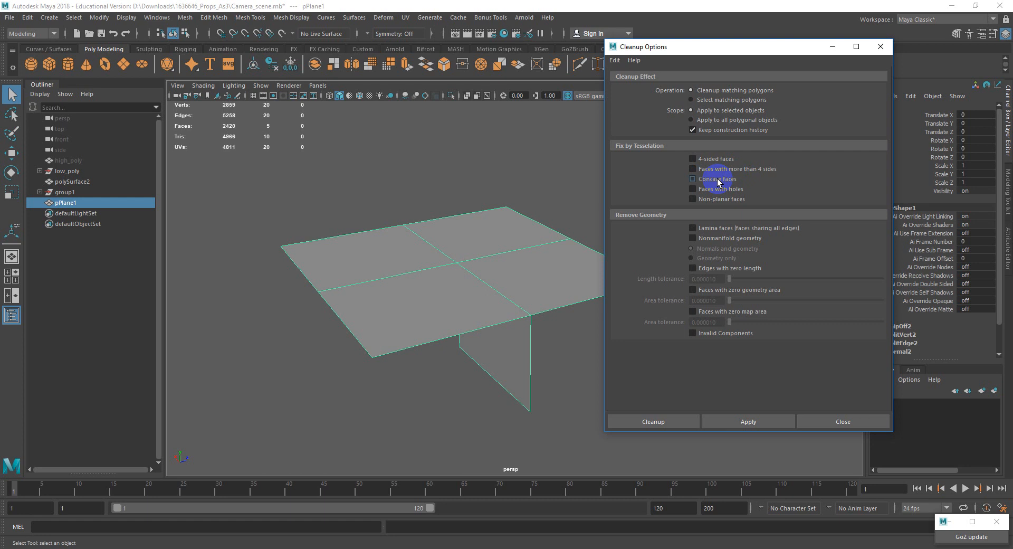
left_click(719, 180)
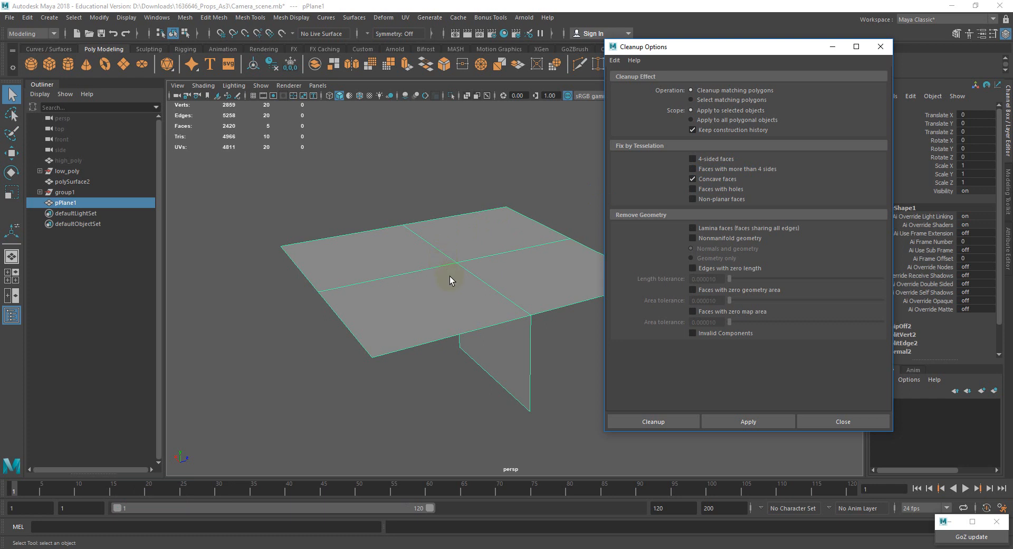
right_click_drag(462, 259, 408, 256)
left_click(447, 231)
left_click(401, 226)
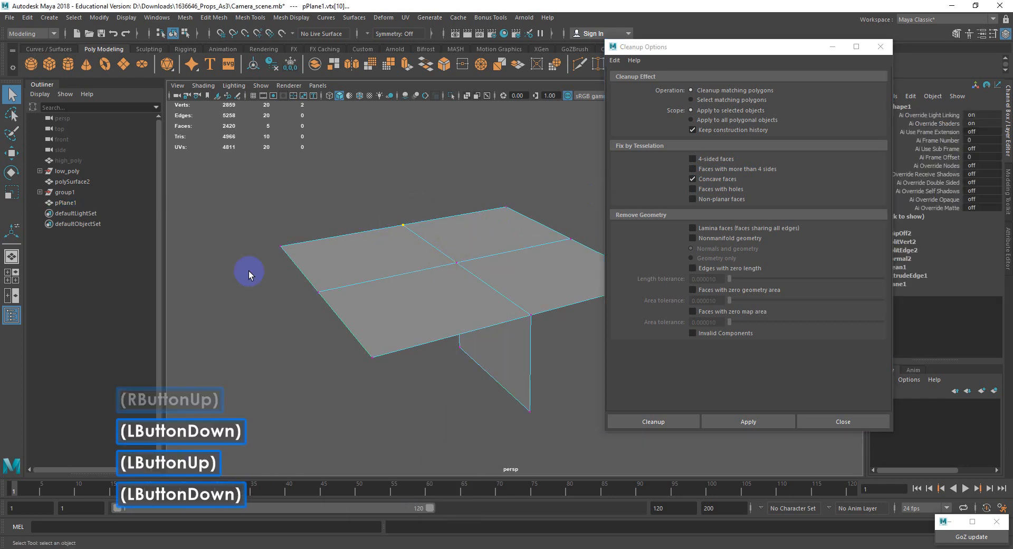
double_click(278, 240)
key("w")
left_click_drag(317, 232, 294, 170, "alt")
left_click_drag(244, 208, 268, 205)
left_click_drag(407, 256, 422, 259, "alt")
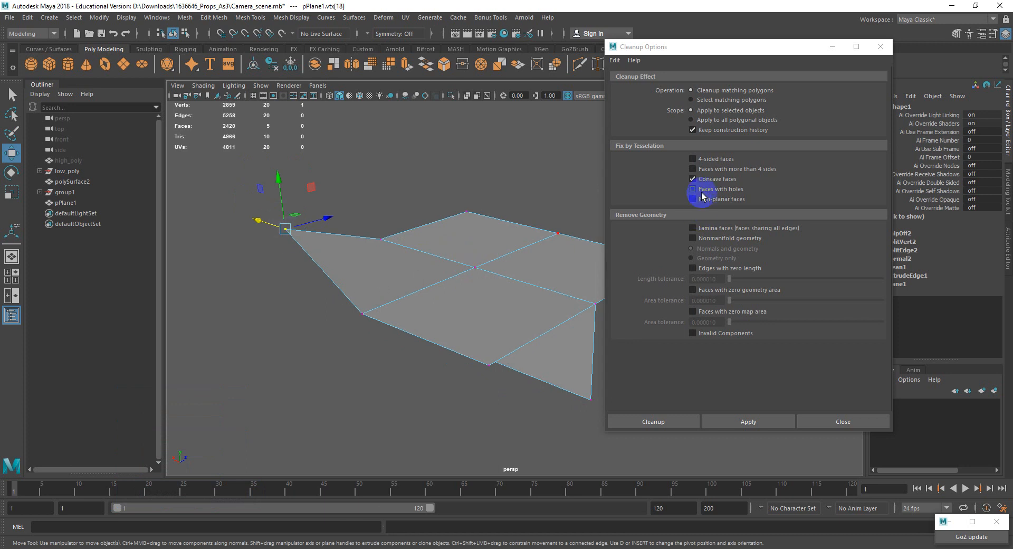
Step: Try the concave-faces Cleanup on the bent plane, including as a whole object, and undo back past the corner vertex move
left_click(764, 422)
right_click_drag(525, 288, 575, 258)
left_click(532, 286)
left_click(734, 423)
left_click_drag(438, 280, 477, 260, "alt")
key("ctrl+z")
key("ctrl+z")
key("ctrl+z")
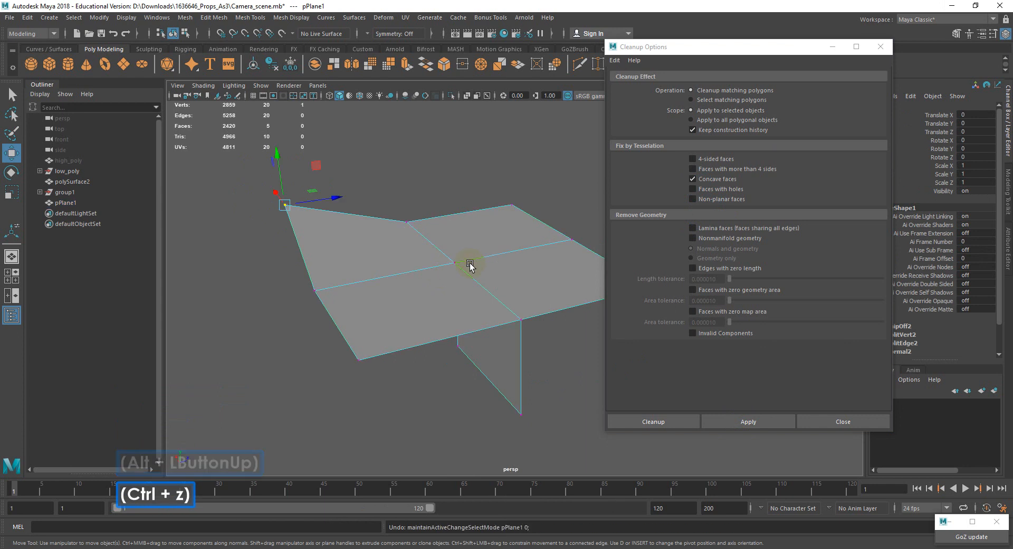
key("ctrl+z")
Step: Clean up faces with holes and non-planar faces after raising the corner vertex about 0.14 cm, and undo the cleanup and the move
left_click(724, 181)
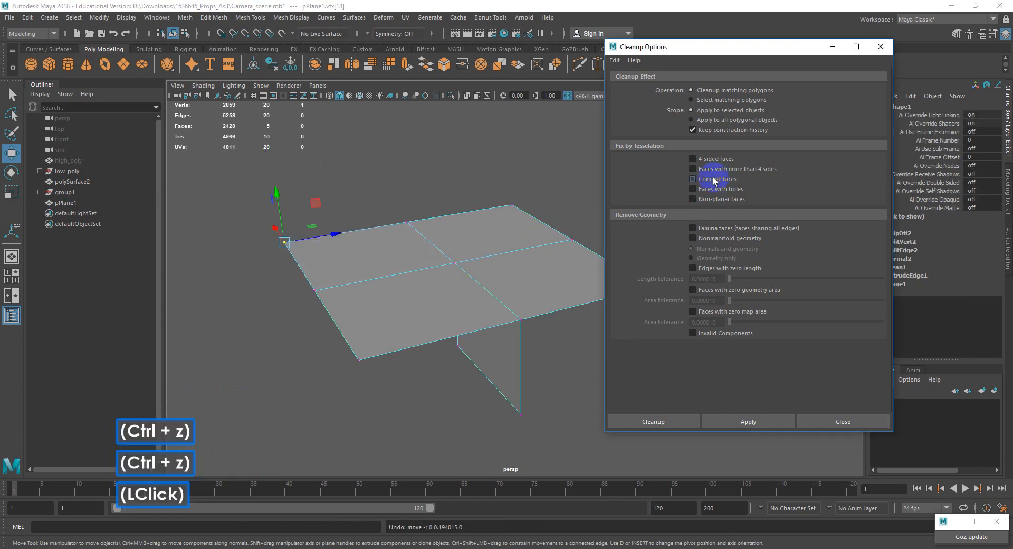
double_click(715, 191)
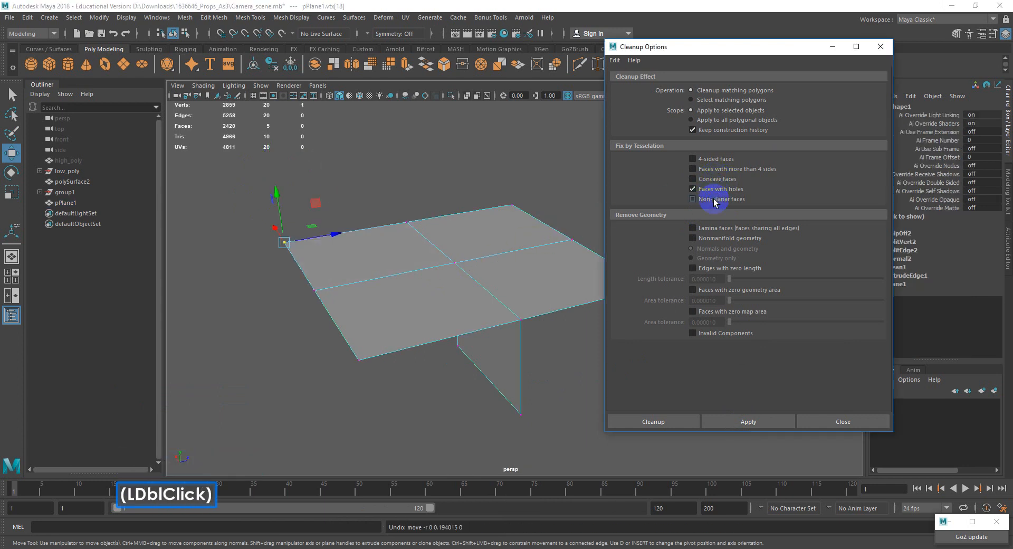
left_click(716, 201)
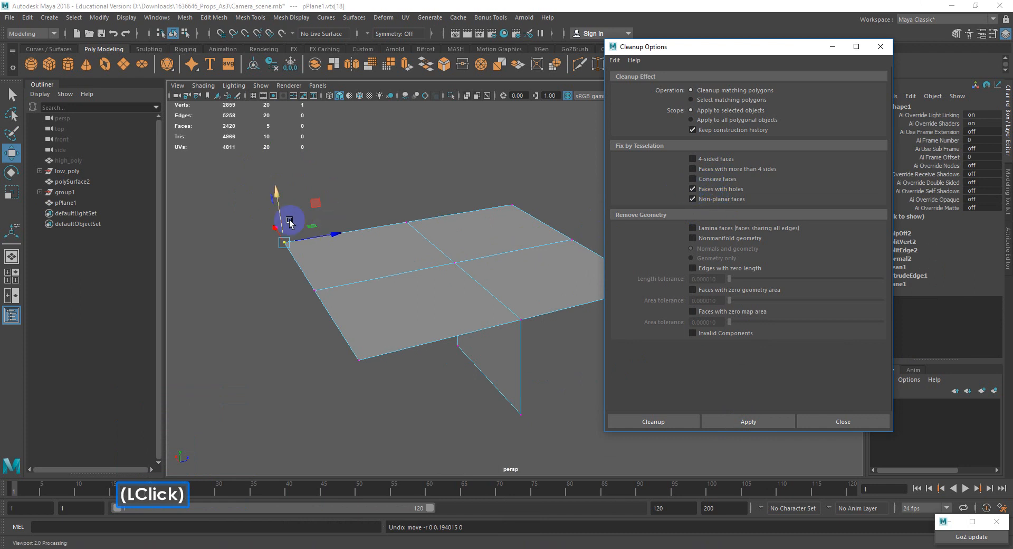
left_click_drag(285, 219, 282, 185)
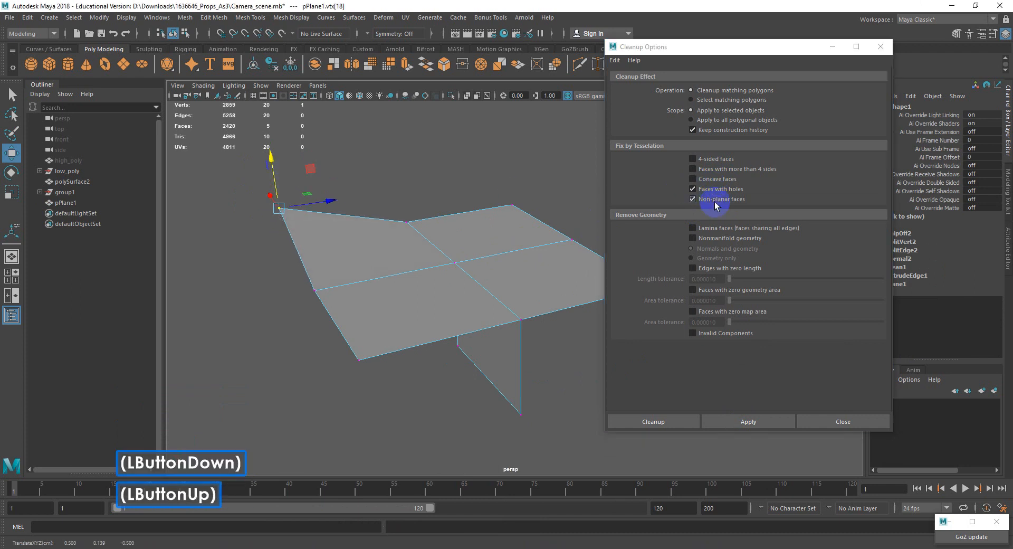
left_click(743, 421)
left_click_drag(507, 227, 372, 300, "alt")
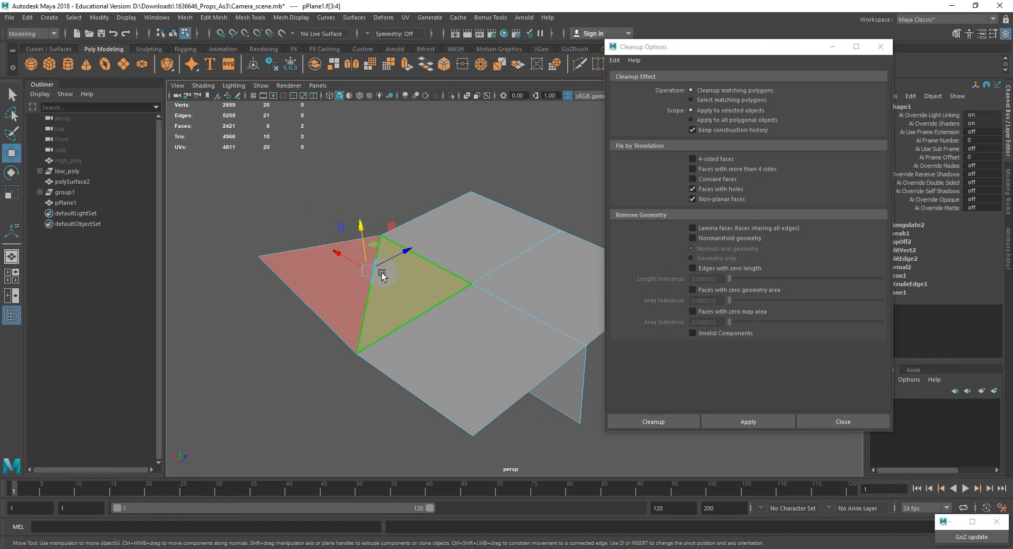
left_click(417, 278)
key("ctrl+z")
key("ctrl+z")
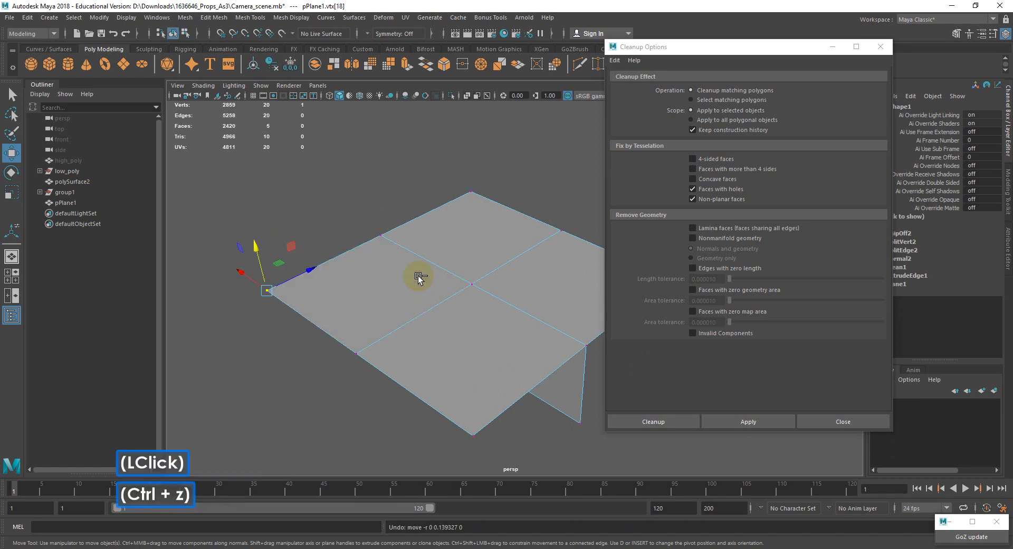
Step: Lower the vertices at the midpoint of the plane's outer side by about 0.15 cm
left_click_drag(431, 275, 379, 192, "alt")
left_click(373, 226)
left_click(368, 344)
left_click_drag(368, 286, 372, 343)
Step: Set Cleanup to lamina faces, nonmanifold normals and geometry, zero-length edges, zero-map-area faces and invalid components, with no tessellation fixes
left_click(708, 189)
left_click(707, 199)
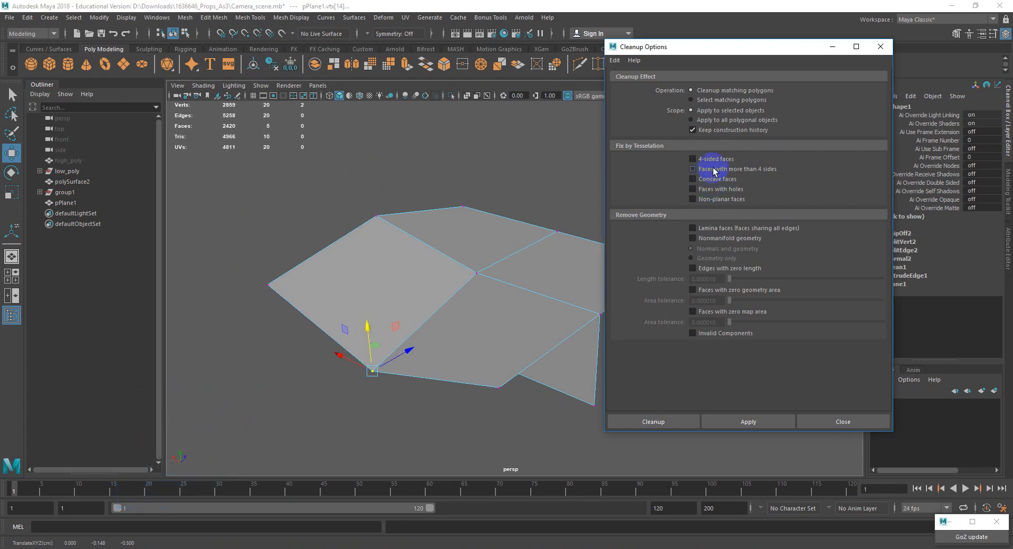
left_click(759, 170)
left_click(727, 228)
left_click(721, 238)
left_click(715, 268)
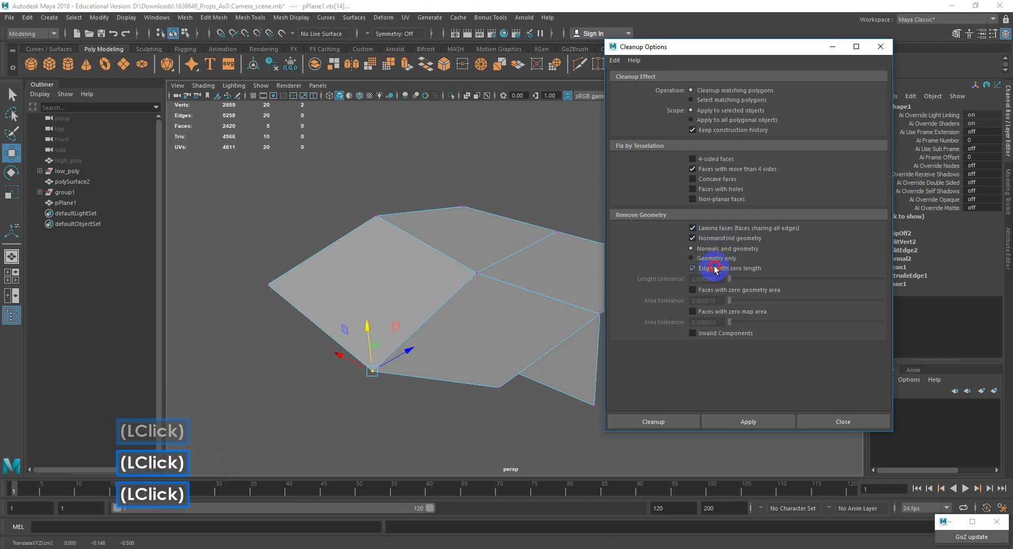
left_click(701, 313)
double_click(698, 333)
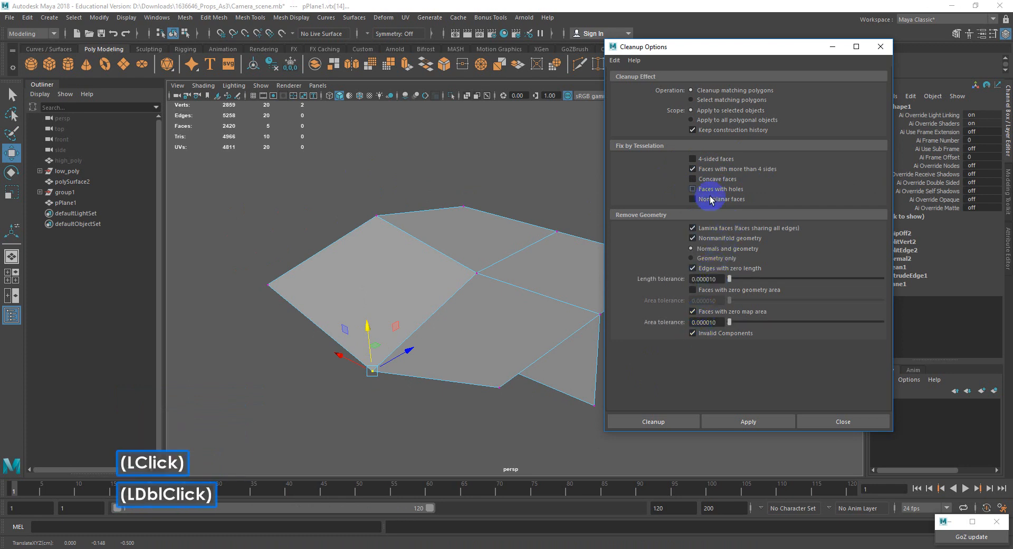
left_click(697, 172)
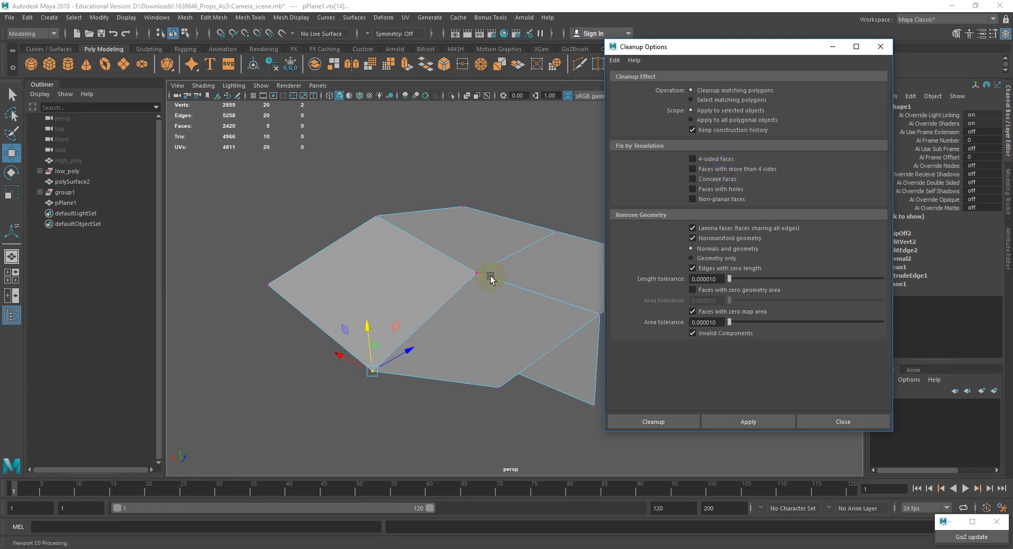
Step: Examine the bent plane from several angles around the lowered side vertices and the extruded face
left_click_drag(490, 279, 459, 271, "alt")
middle_click_drag(459, 271, 493, 280, "alt")
left_click_drag(493, 280, 453, 277, "alt")
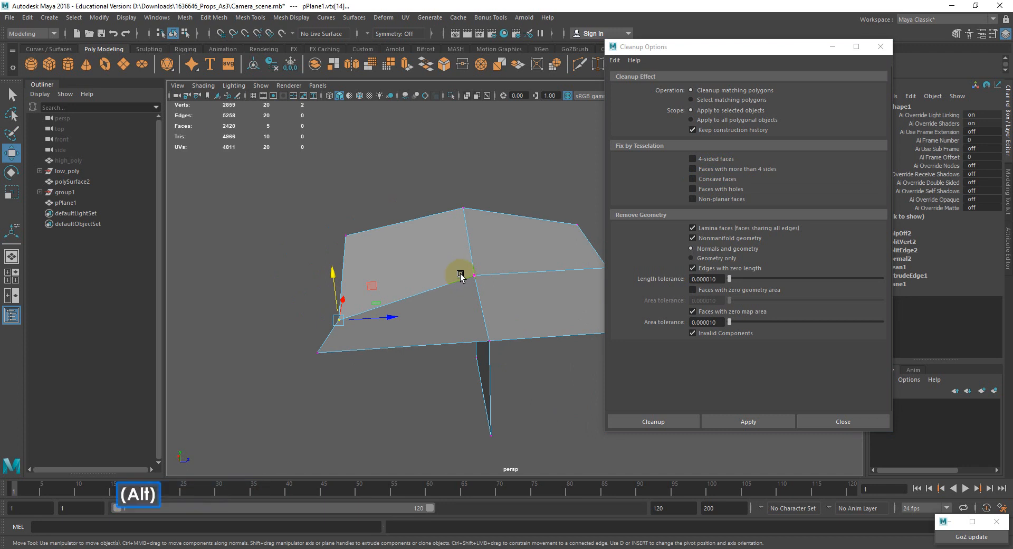
left_click_drag(460, 274, 490, 273, "alt")
left_click(464, 259)
key("ctrl+z")
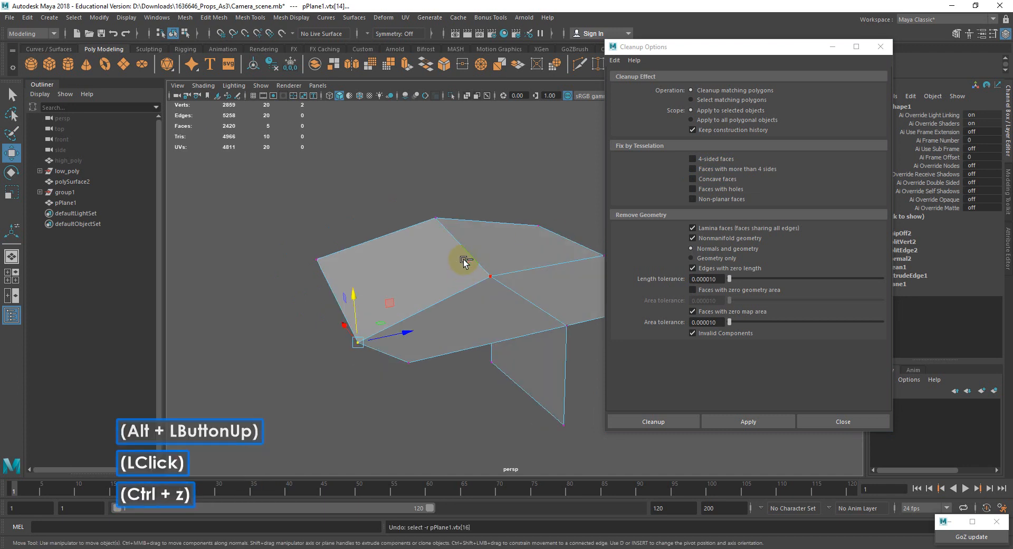
left_click_drag(464, 259, 478, 266, "alt")
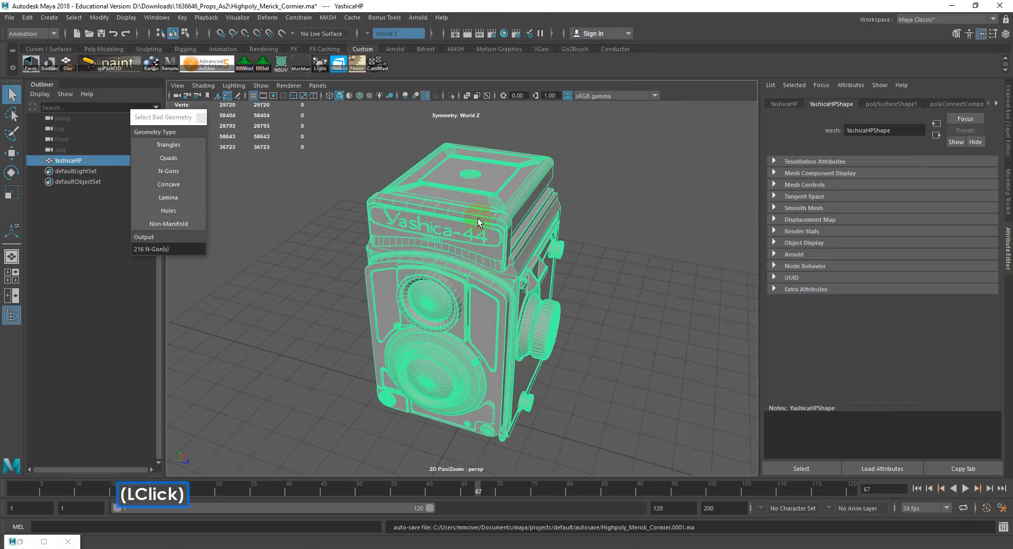
Step: Switch to the Modeling toolset, open the Cleanup options for the YashicaHP camera model, and enlarge and reposition the options window
left_click_drag(502, 211, 454, 229, "alt")
scroll(455, 228, "up", 5, "alt")
middle_click_drag(456, 230, 485, 297, "alt")
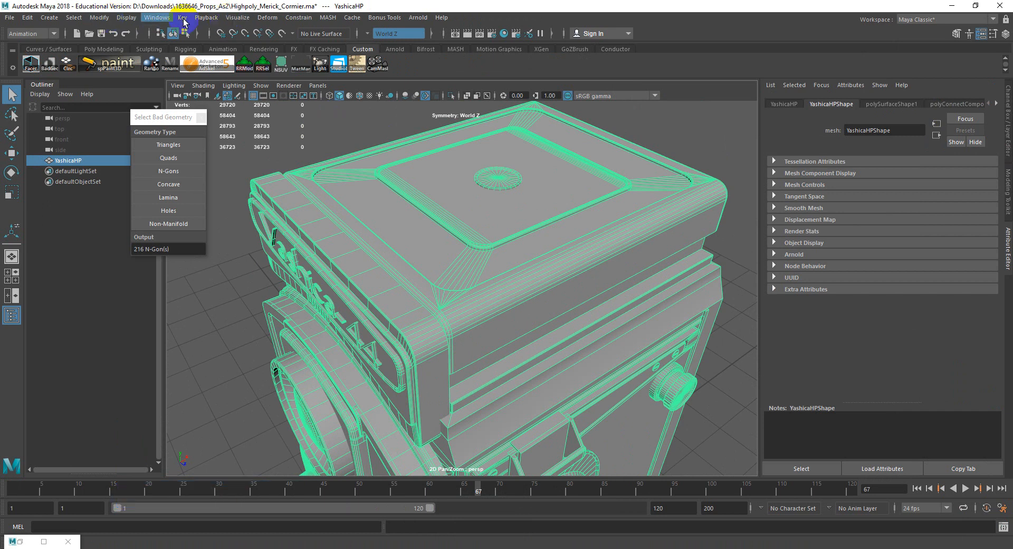
left_click(46, 33)
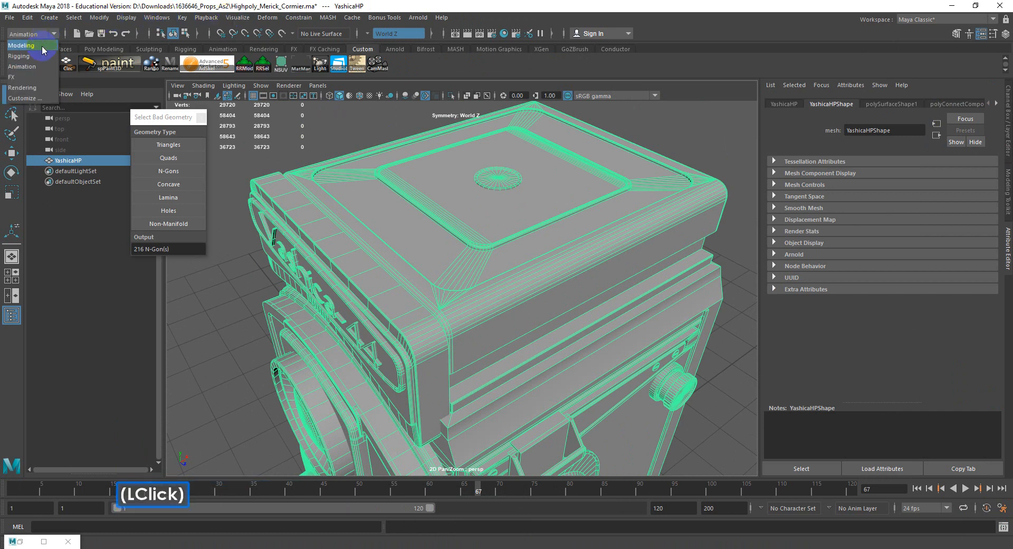
left_click(42, 45)
left_click(185, 18)
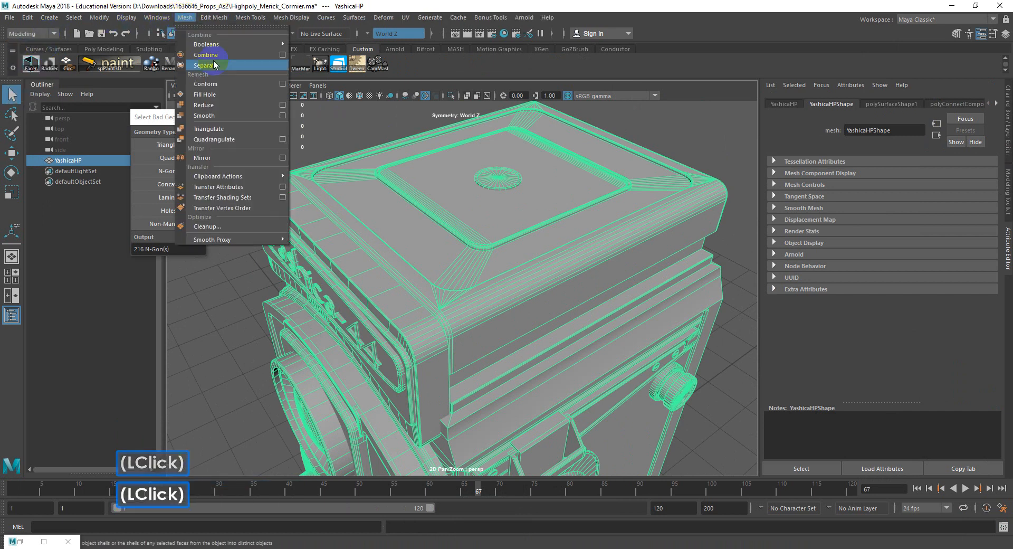
left_click(235, 226)
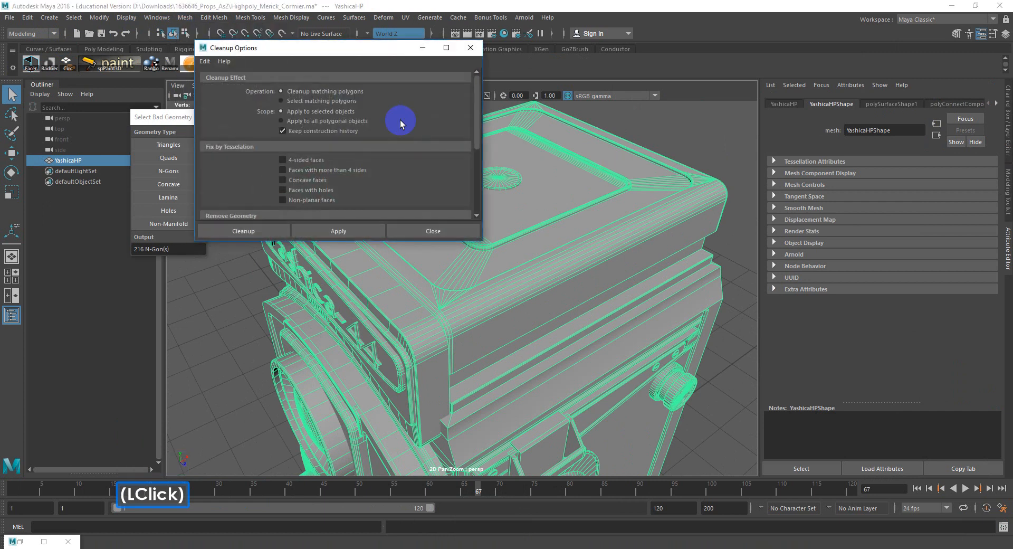
left_click_drag(331, 241, 333, 407)
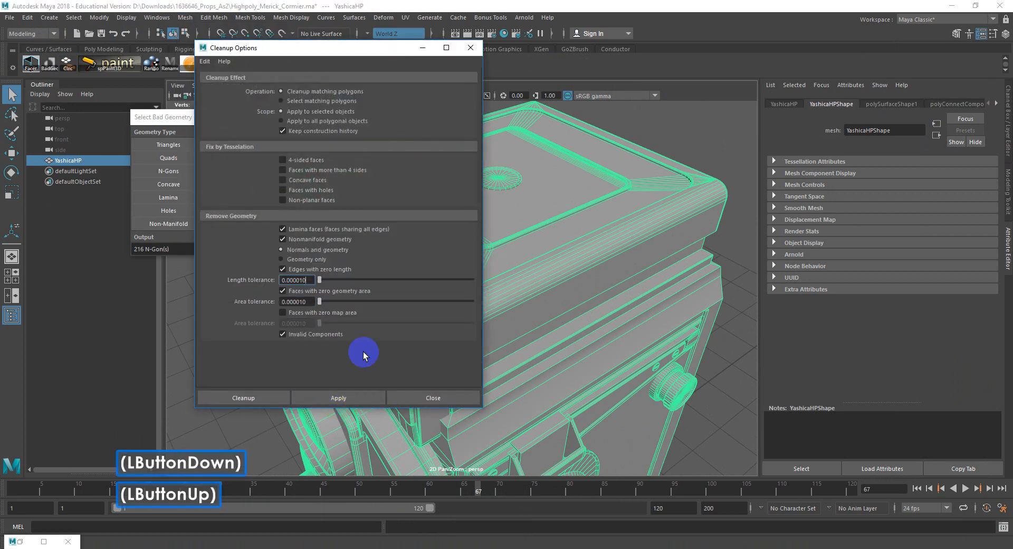
left_click_drag(339, 62, 504, 64)
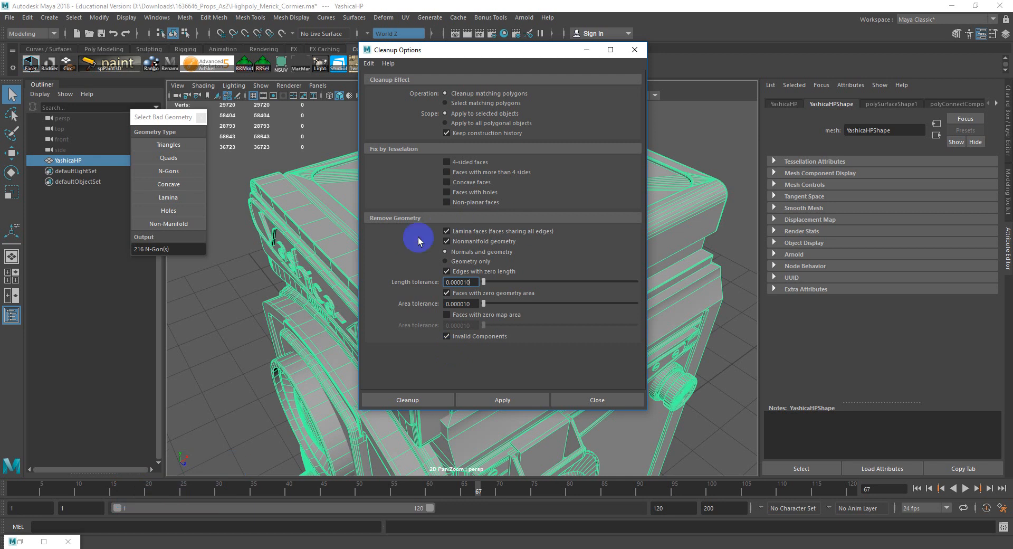
Step: Reset the Cleanup settings and clean up the camera model with faces with more than 4 sides also enabled
left_click(369, 63)
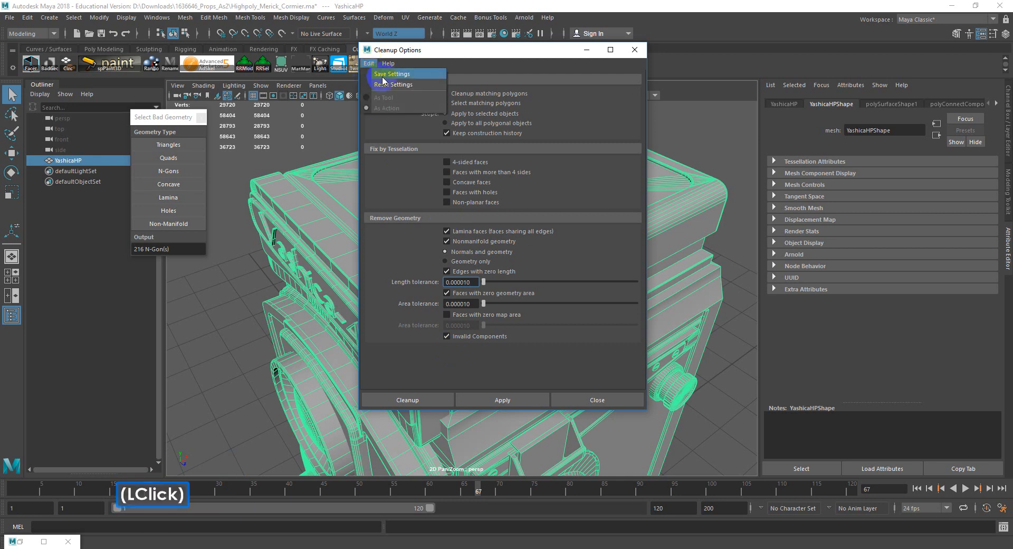
left_click(388, 91)
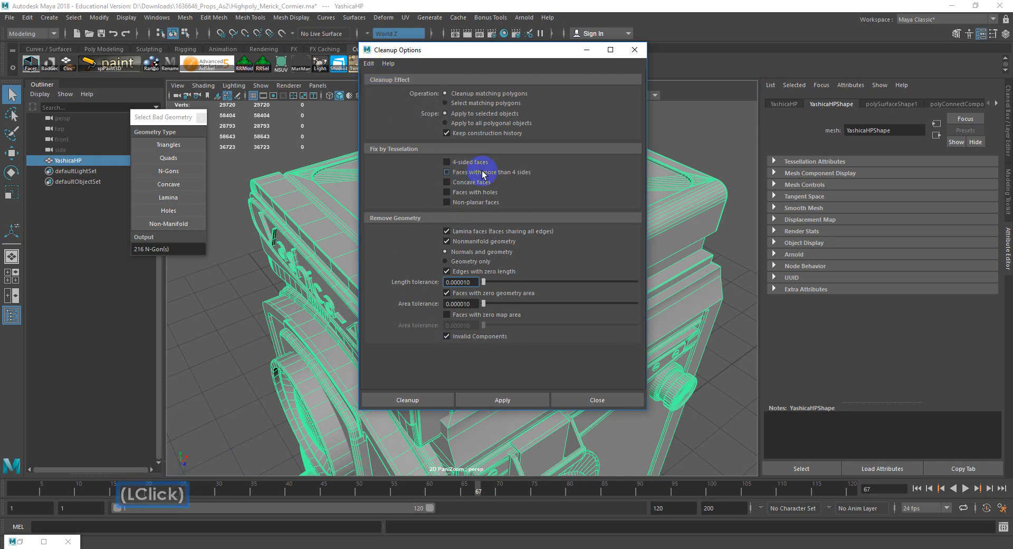
left_click(464, 176)
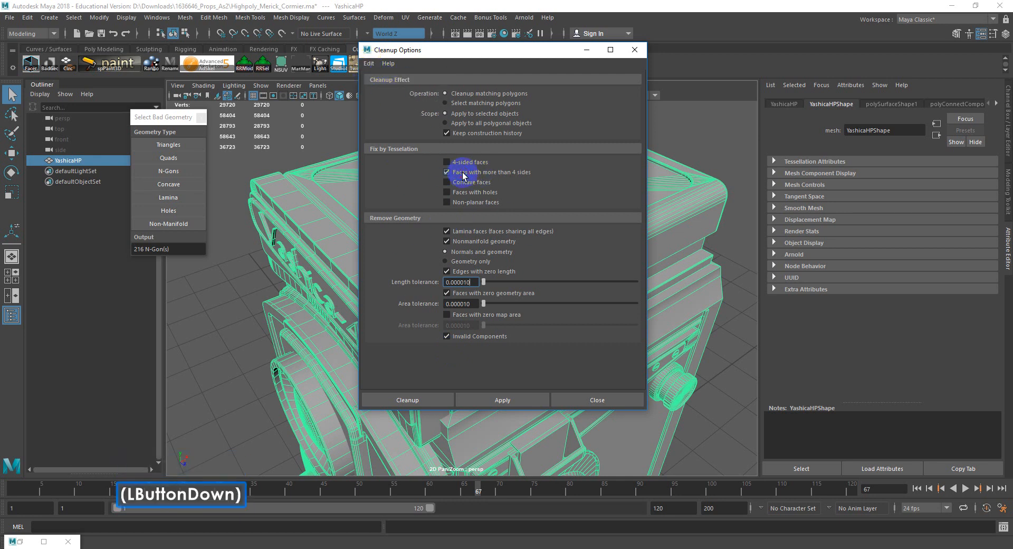
left_click(432, 401)
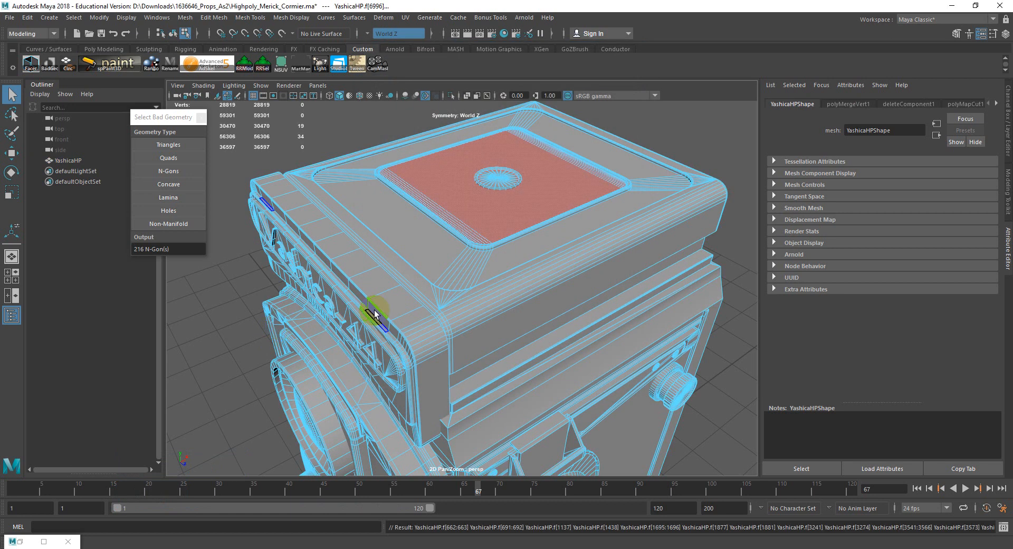
Step: Inspect the triangulated faces on the camera model's front panels and around its lenses, with the whole object reselected
left_click_drag(552, 232, 536, 244, "alt")
middle_click_drag(536, 244, 559, 136, "alt")
left_click_drag(491, 253, 575, 227, "alt")
middle_click_drag(575, 227, 516, 251, "alt")
right_click_drag(510, 225, 654, 225)
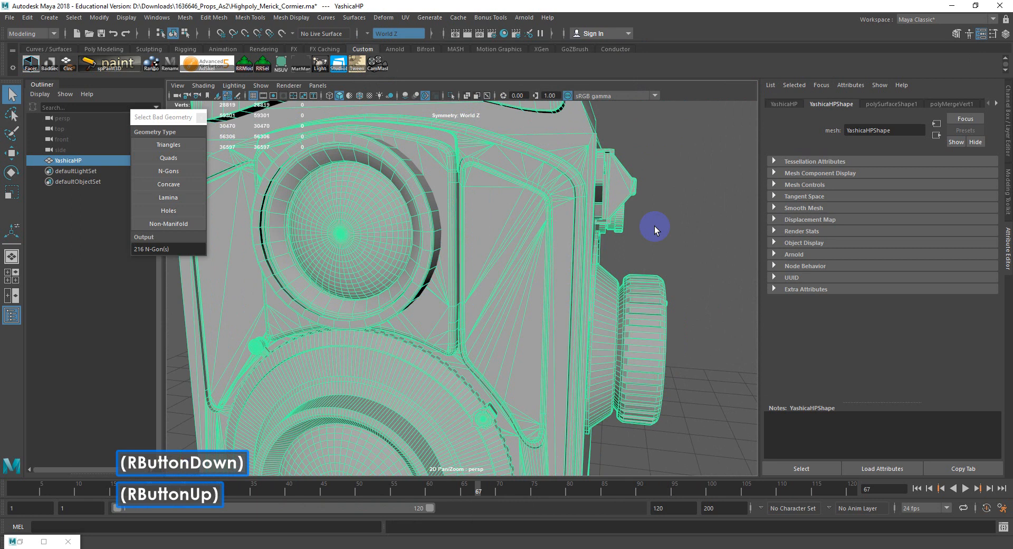
left_click(654, 226)
left_click(525, 239)
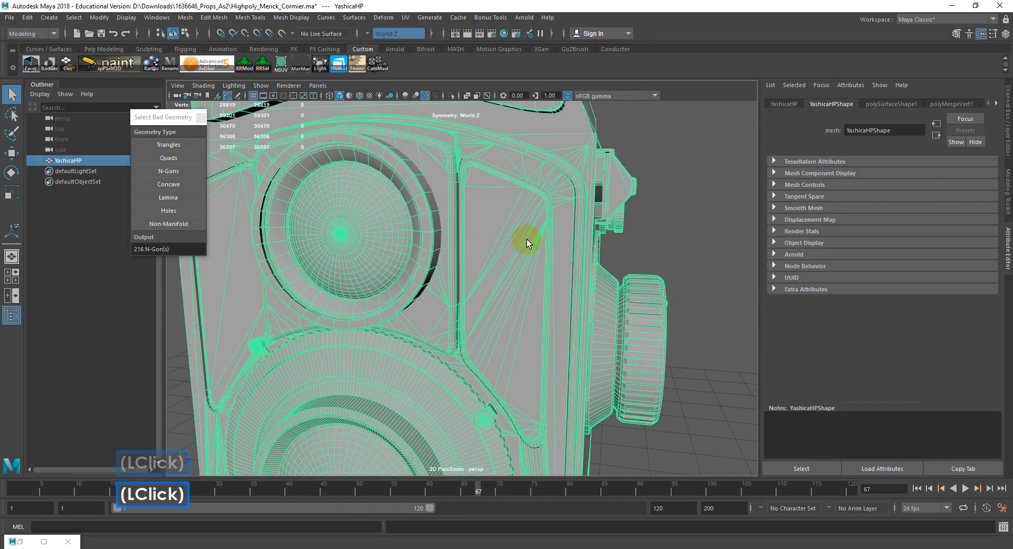
scroll(527, 243, "down", 3)
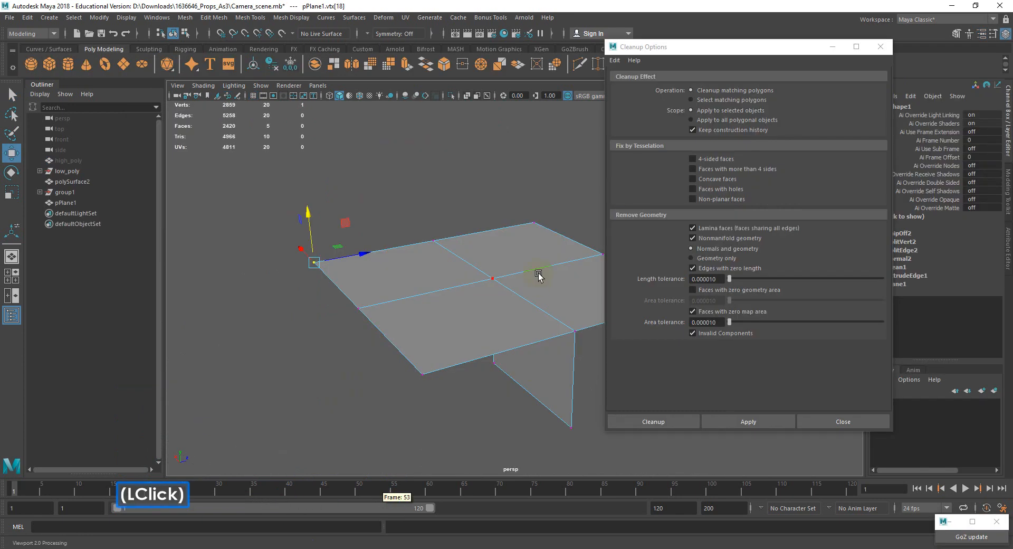
Step: Return the test plane to object mode, delete it, and close the Cleanup options window
right_click_drag(542, 278, 562, 258)
left_click(558, 262)
key("Delete")
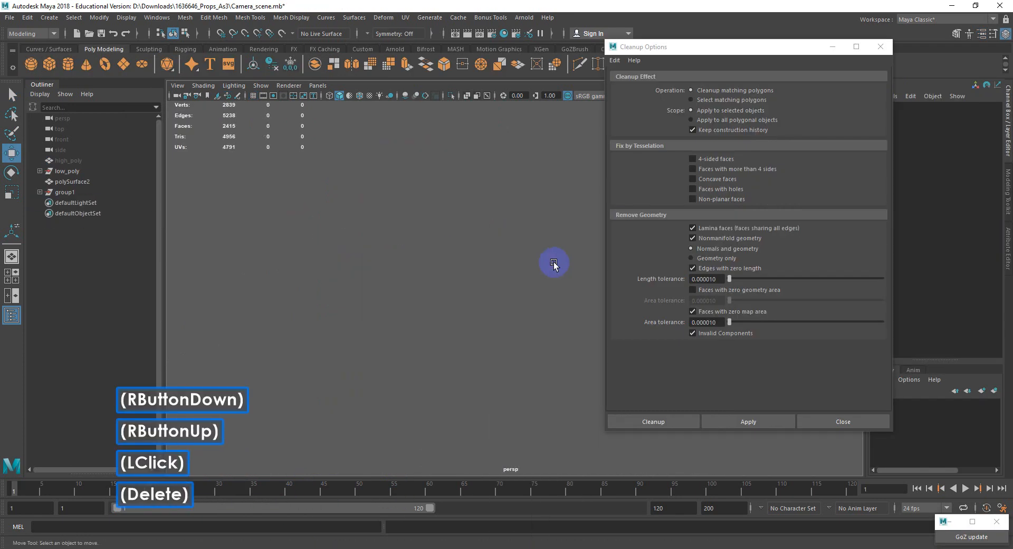
scroll(461, 263, "down", 2)
left_click(824, 421)
key("g")
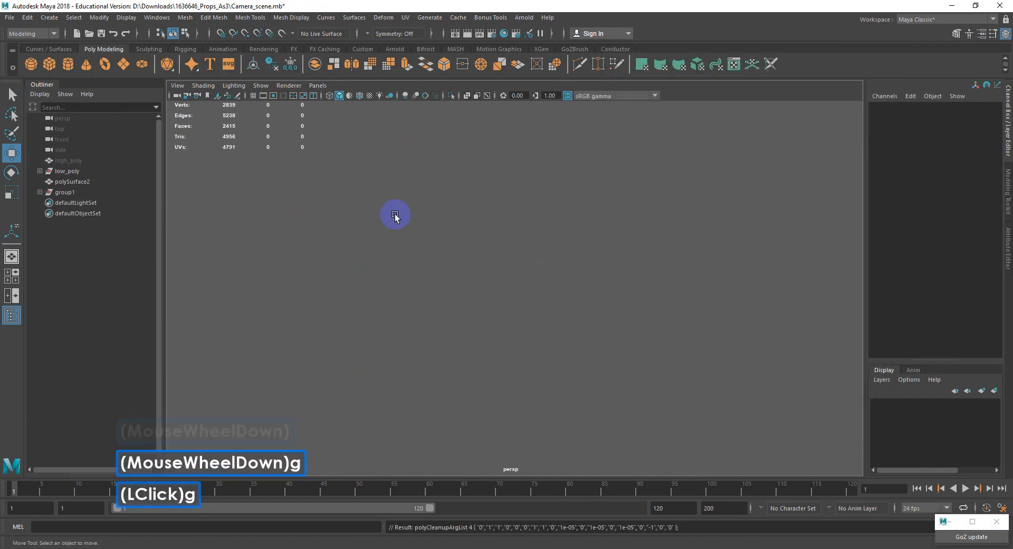
Step: Bring the polySurface2 camera model into view, select it, and frame its lenses and upper housing
key("ctrl+1")
key("ctrl+2")
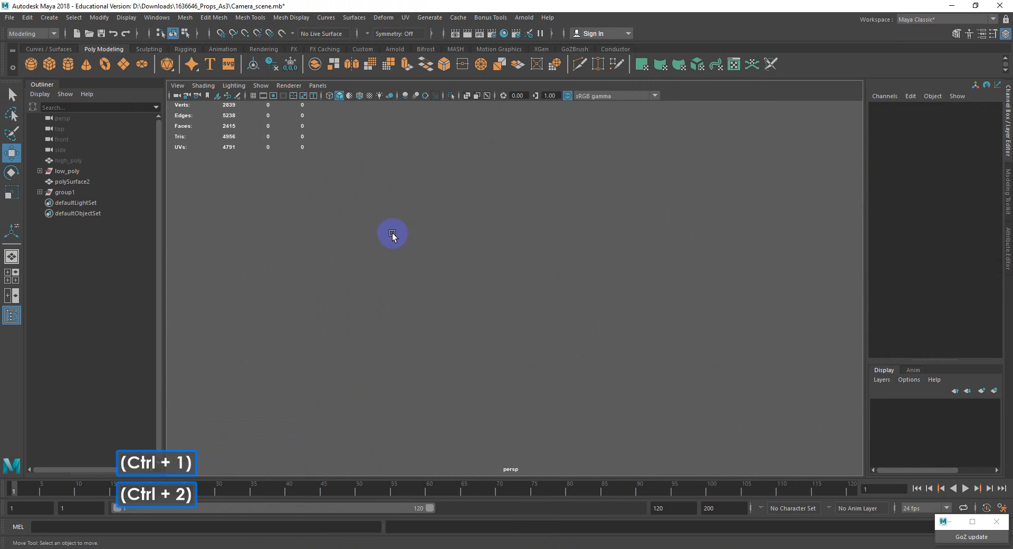
key("f")
left_click(545, 270)
left_click_drag(545, 270, 414, 275, "alt")
scroll(510, 271, "up", 4, "alt")
middle_click_drag(572, 218, 547, 299, "alt")
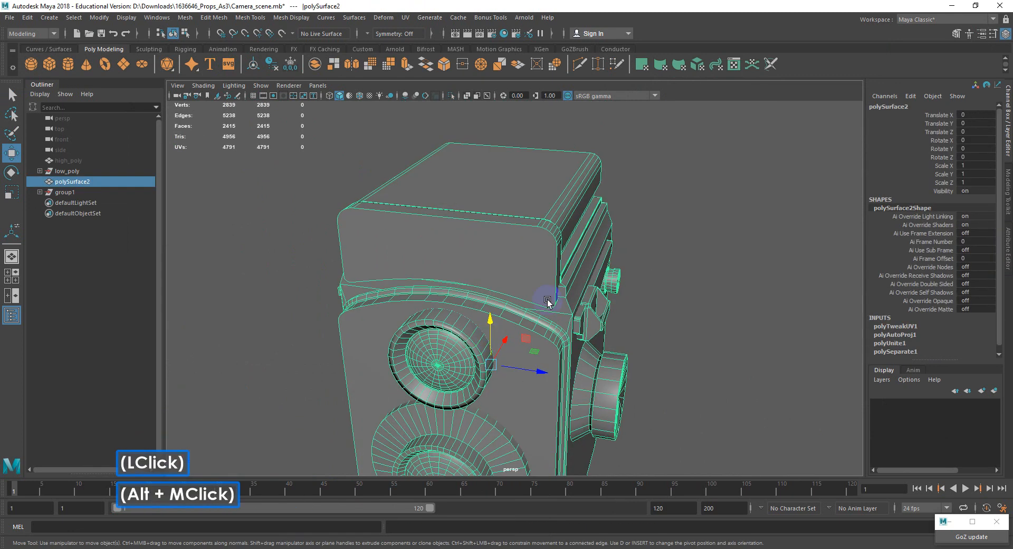
Step: Examine the rounded side edge of the camera's upper housing, comparing its wireframe with the unselected shading
double_click(690, 245)
scroll(690, 244, "up", 3)
left_click_drag(683, 293, 554, 235, "alt")
scroll(545, 284, "up", 3, "alt")
left_click(503, 235)
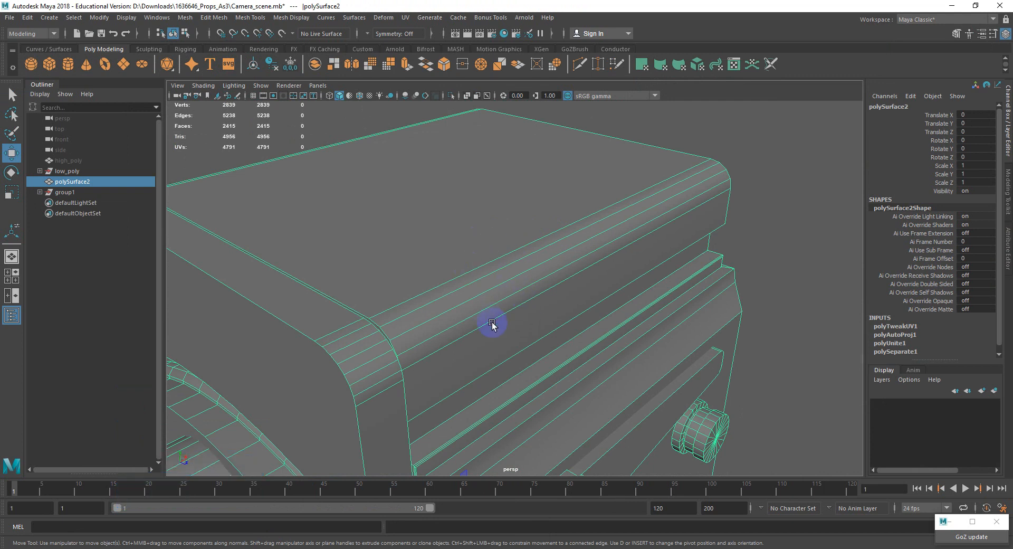
left_click(789, 176)
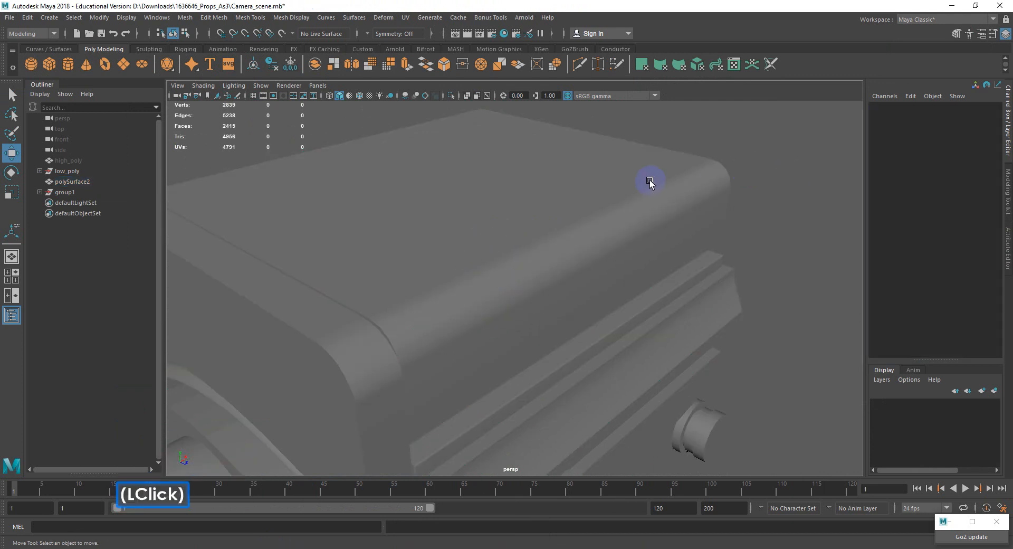
Step: Harden all edges of the camera model with Harden Edge and view the upper housing unselected
left_click(629, 253)
left_click(306, 18)
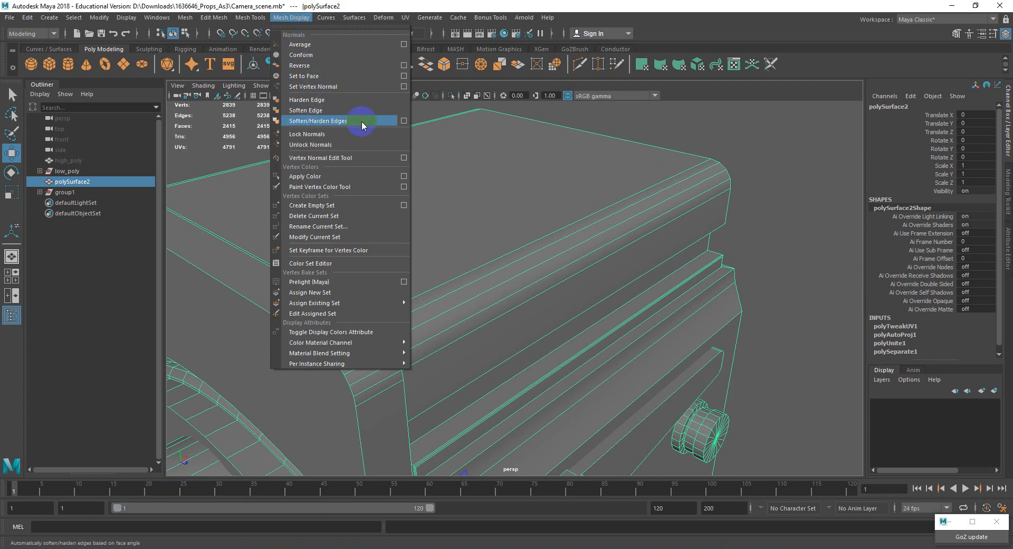
left_click(313, 101)
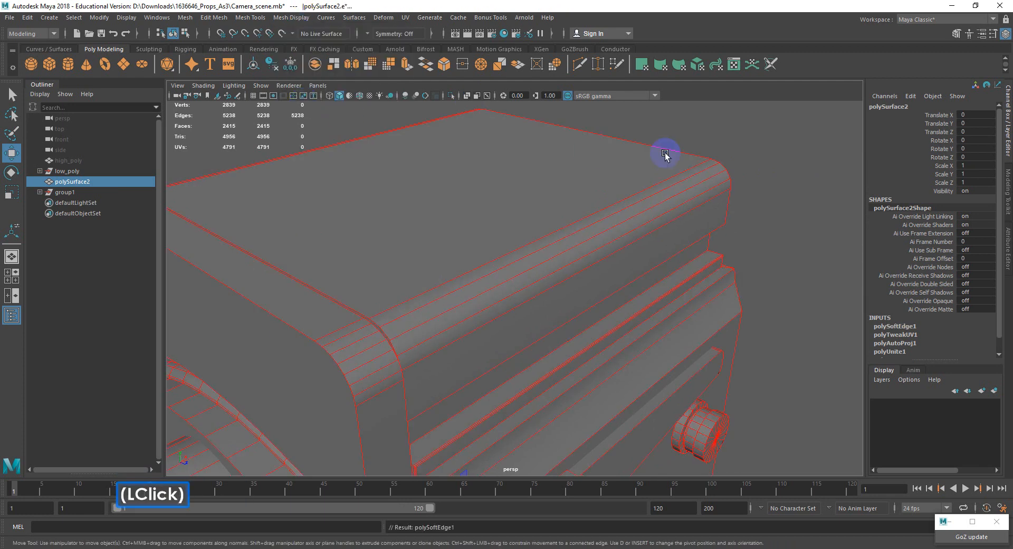
left_click(779, 188)
scroll(778, 190, "down", 2)
left_click_drag(628, 227, 584, 223, "alt")
right_click(583, 224)
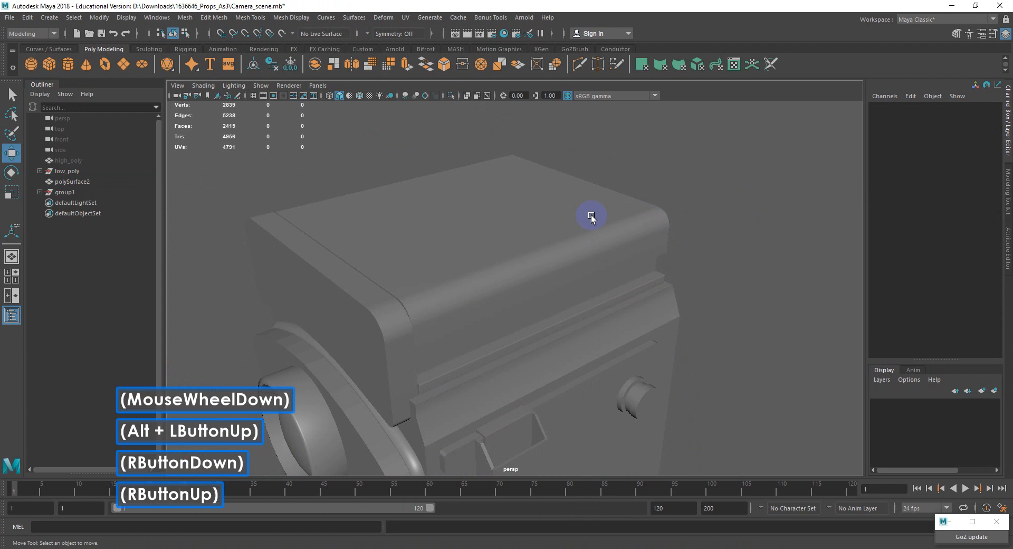
Step: Unlock the normals of the entire camera model and deselect it
left_click(591, 217)
left_click(291, 17)
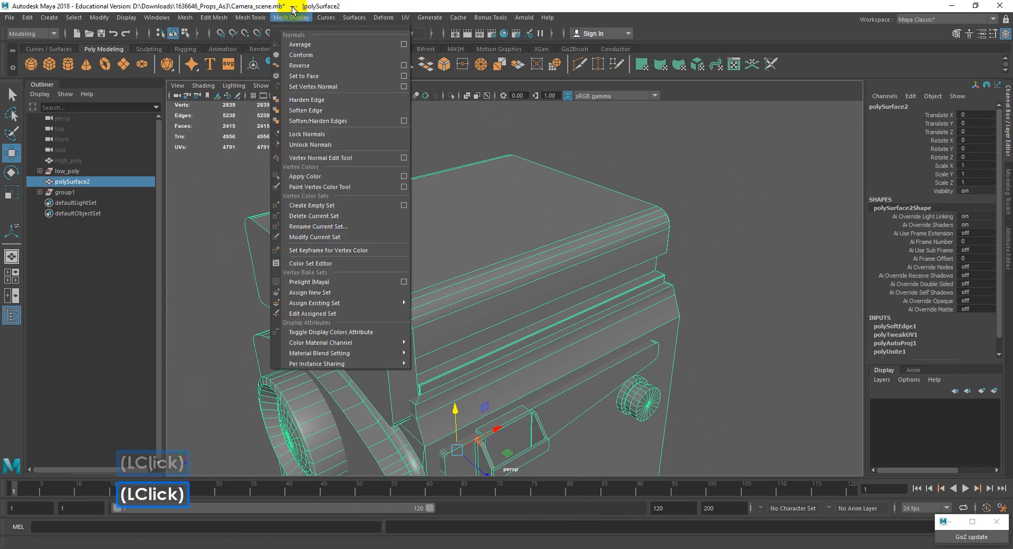
left_click(317, 143)
left_click(679, 207)
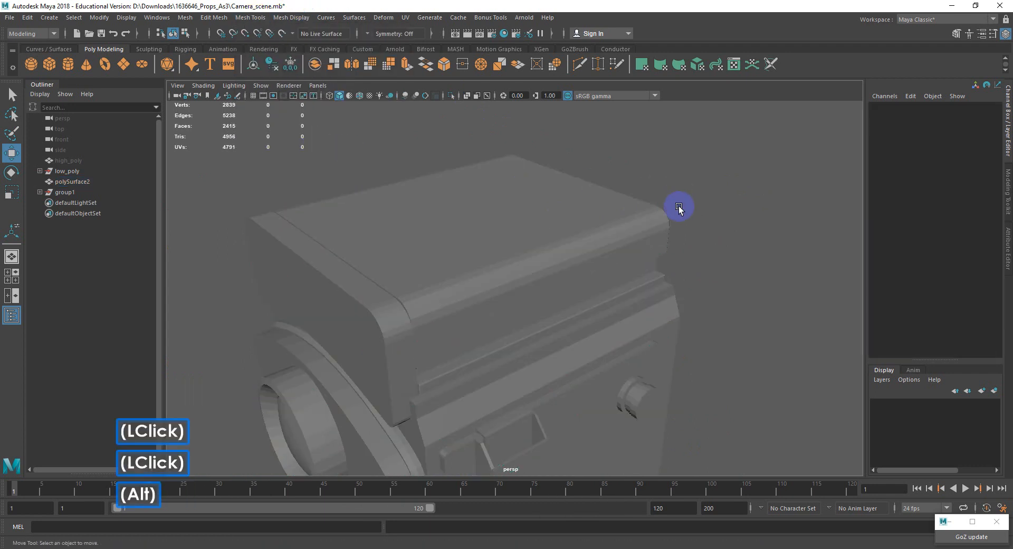
Step: Examine the shading of the upper front lens and its ring, with the camera model both selected and deselected
left_click_drag(679, 207, 656, 201, "alt")
middle_click_drag(656, 201, 663, 150, "alt")
left_click_drag(662, 150, 620, 186, "alt")
middle_click_drag(619, 185, 658, 135, "alt")
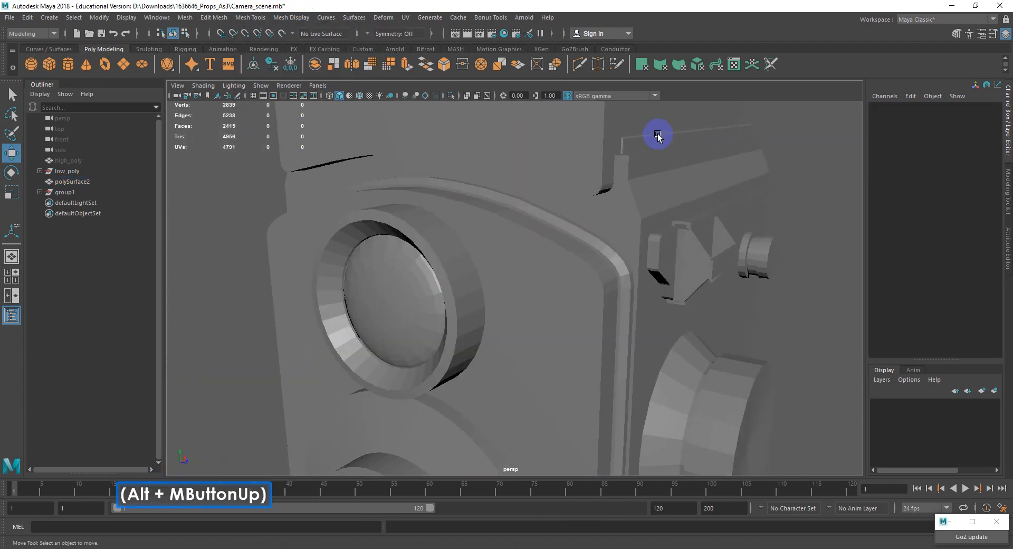
scroll(634, 158, "up", 2, "alt")
middle_click_drag(538, 227, 590, 204, "alt")
left_click_drag(590, 204, 540, 221, "alt")
scroll(540, 221, "up", 3, "alt")
left_click(385, 211)
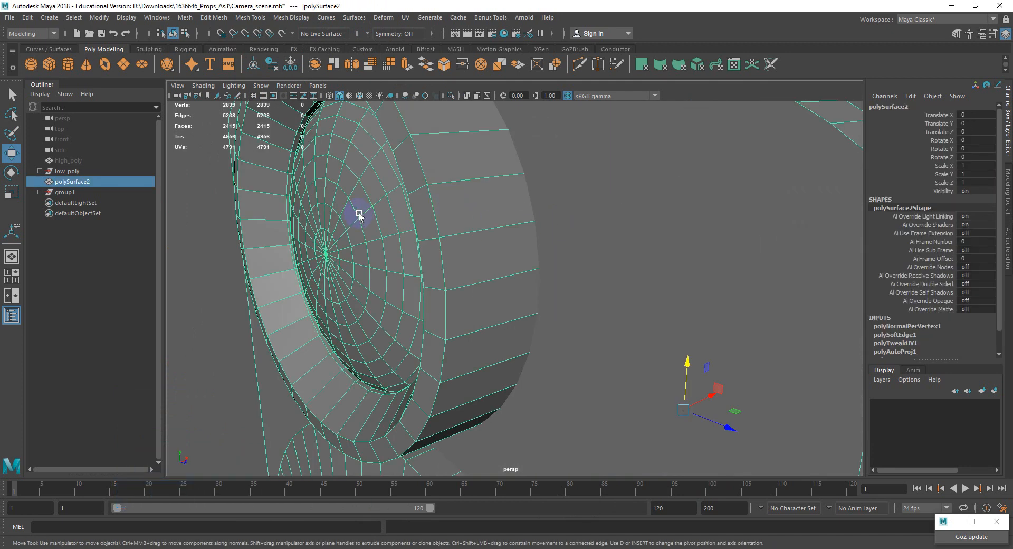
scroll(388, 202, "down", 2)
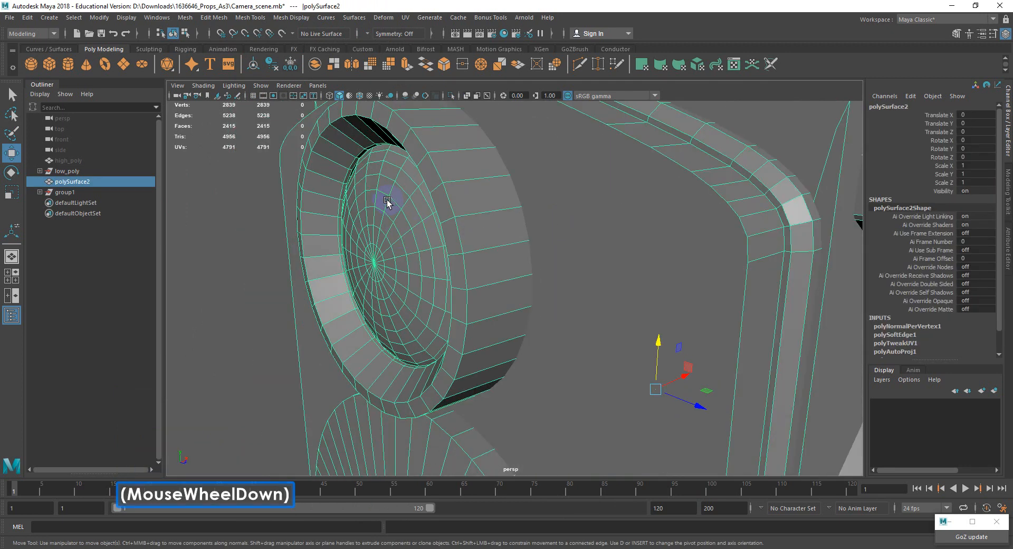
left_click(251, 211)
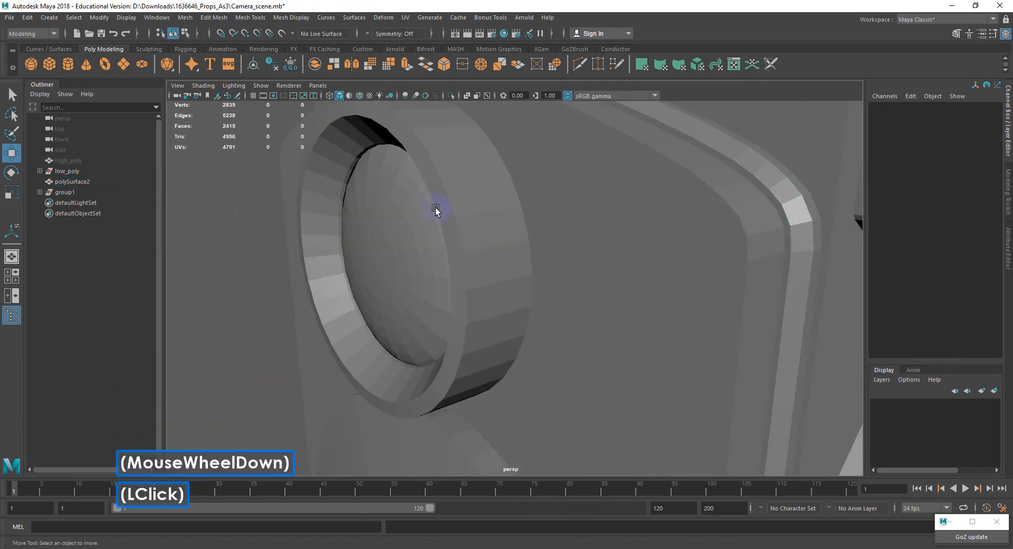
Step: Examine the shading of the large side knob and the lenses from several angles, with the wireframe shown and hidden
left_click_drag(435, 207, 475, 208, "alt")
scroll(475, 208, "down", 3, "alt")
middle_click_drag(475, 208, 426, 182, "alt")
left_click_drag(539, 211, 460, 229, "alt")
middle_click_drag(461, 232, 471, 147, "alt")
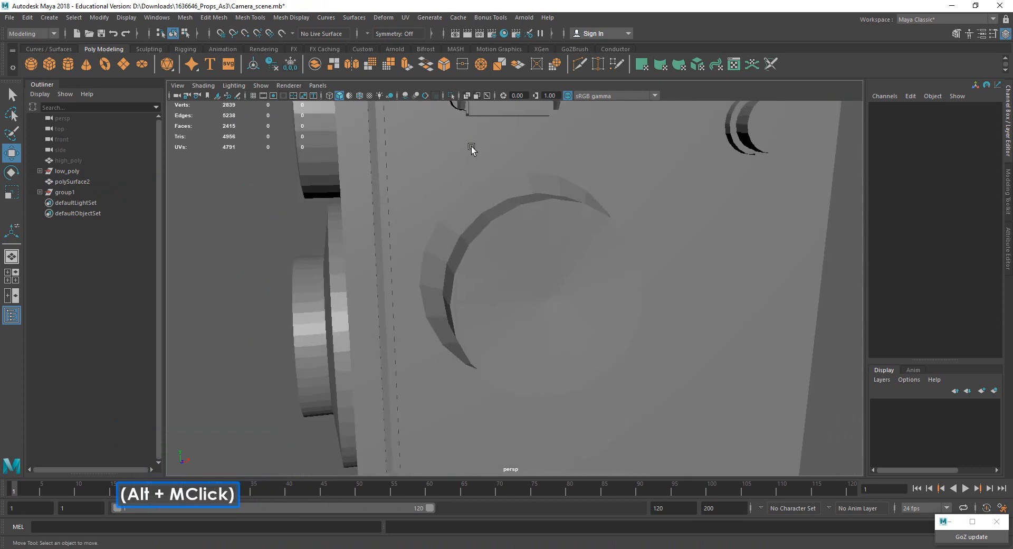
left_click_drag(471, 149, 577, 215, "alt")
left_click(631, 245)
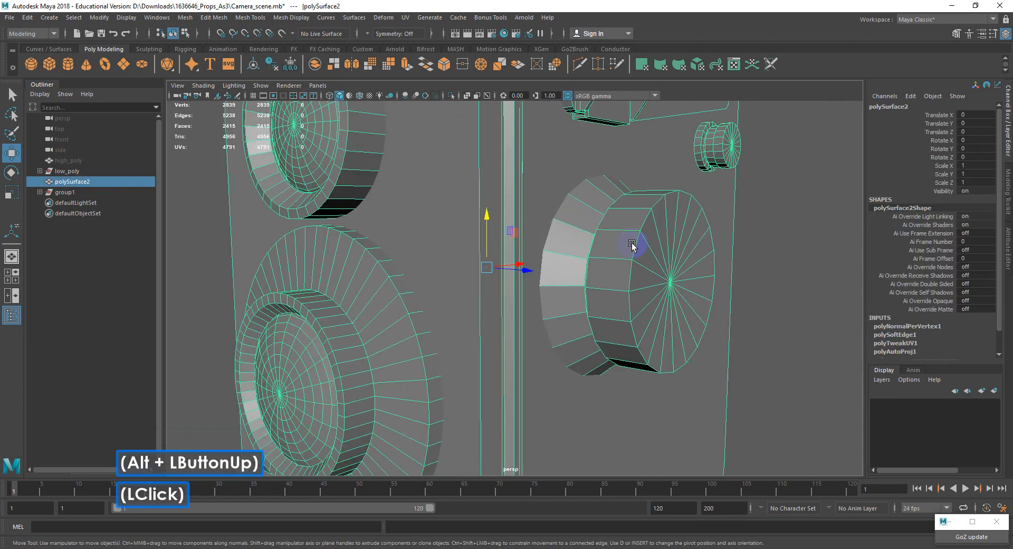
left_click(813, 237)
left_click_drag(813, 237, 601, 251, "alt")
middle_click_drag(602, 250, 581, 216, "alt")
scroll(580, 216, "up", 2, "alt")
left_click_drag(580, 216, 520, 221, "alt")
left_click_drag(436, 198, 520, 168, "alt")
scroll(534, 192, "down", 3)
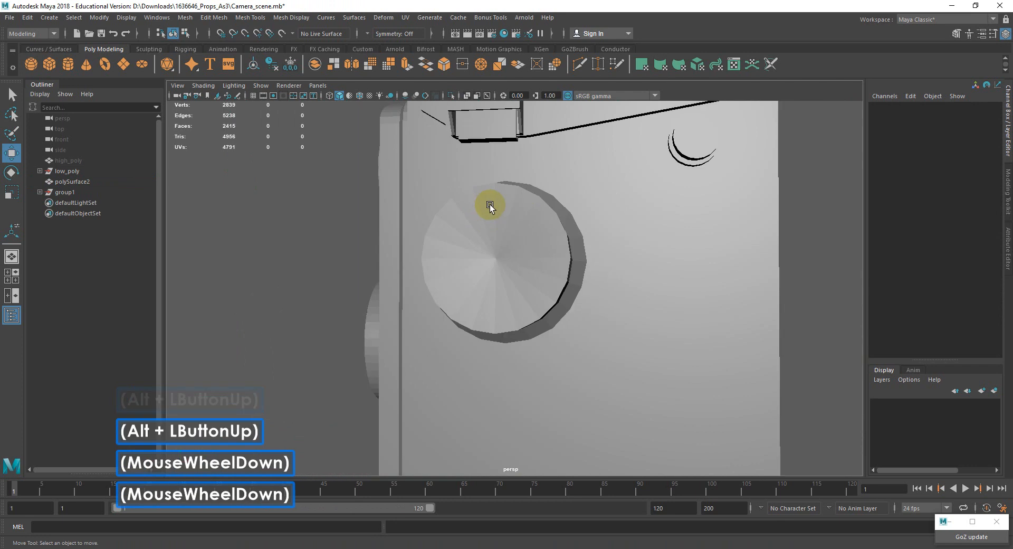
left_click_drag(534, 227, 623, 248, "alt")
scroll(579, 226, "up", 1, "alt")
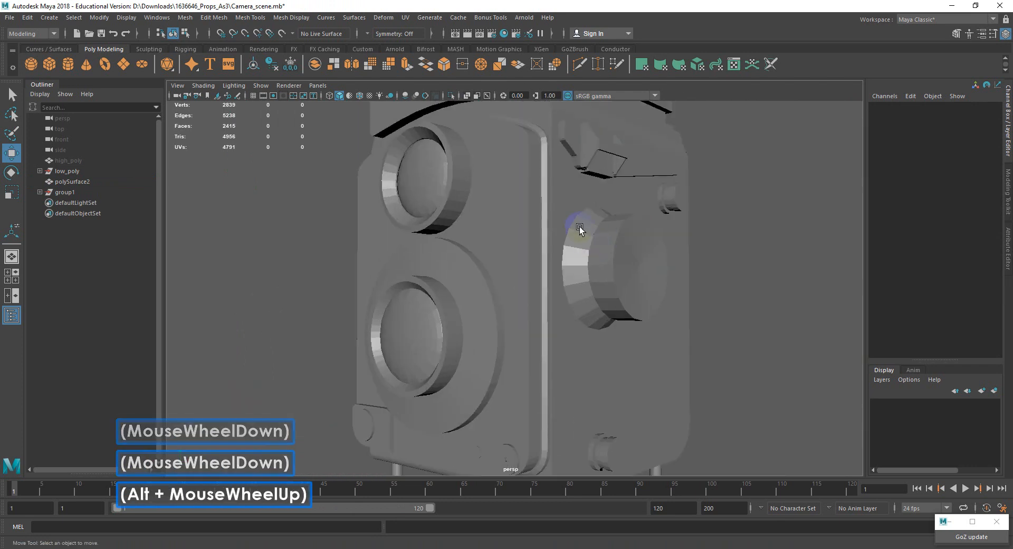
Step: Soften all edges of the camera model with Soften Edge and view the whole camera unselected
double_click(511, 183)
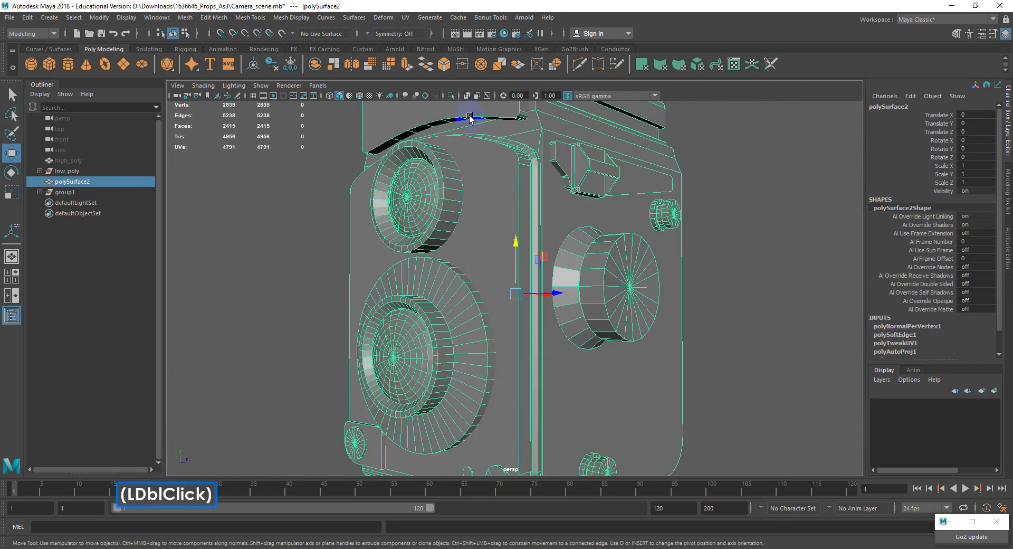
left_click(291, 17)
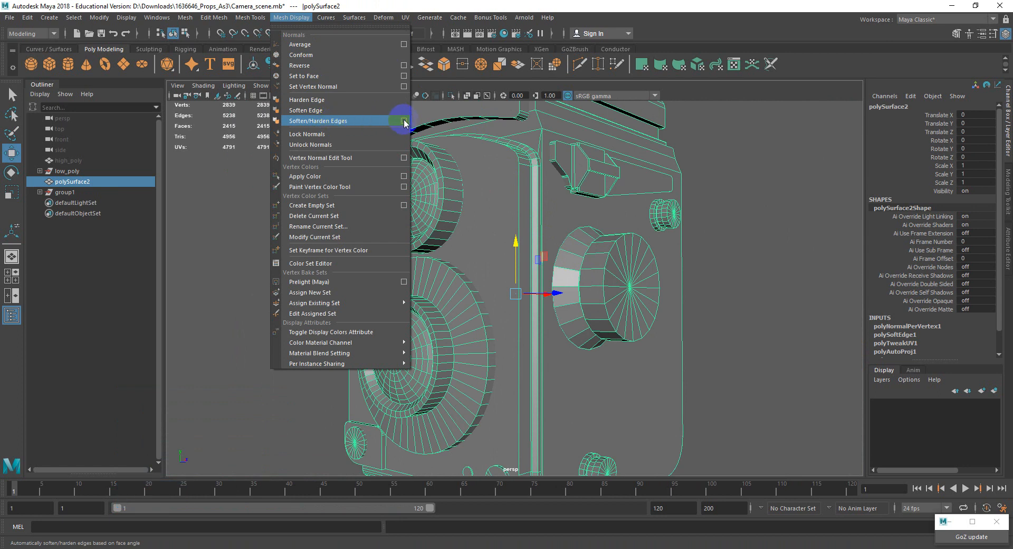
left_click(312, 110)
left_click(758, 260)
left_click_drag(758, 261, 742, 290, "alt")
scroll(573, 253, "down", 3, "alt")
middle_click_drag(572, 254, 574, 262, "alt")
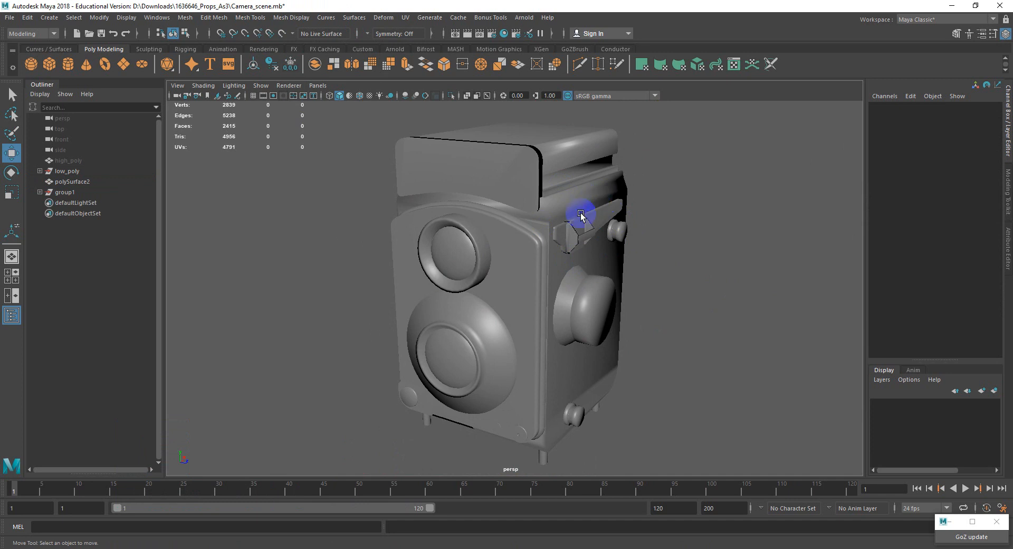
Step: Examine the dark shading where the upper housing meets its front plate, with the camera model selected to show its wireframe
scroll(580, 213, "up", 2, "alt")
middle_click_drag(581, 213, 557, 272, "alt")
scroll(556, 271, "up", 2, "alt")
left_click_drag(556, 271, 502, 255, "alt")
scroll(502, 255, "up", 4, "alt")
middle_click_drag(502, 256, 576, 343, "alt")
left_click_drag(576, 343, 601, 348, "alt")
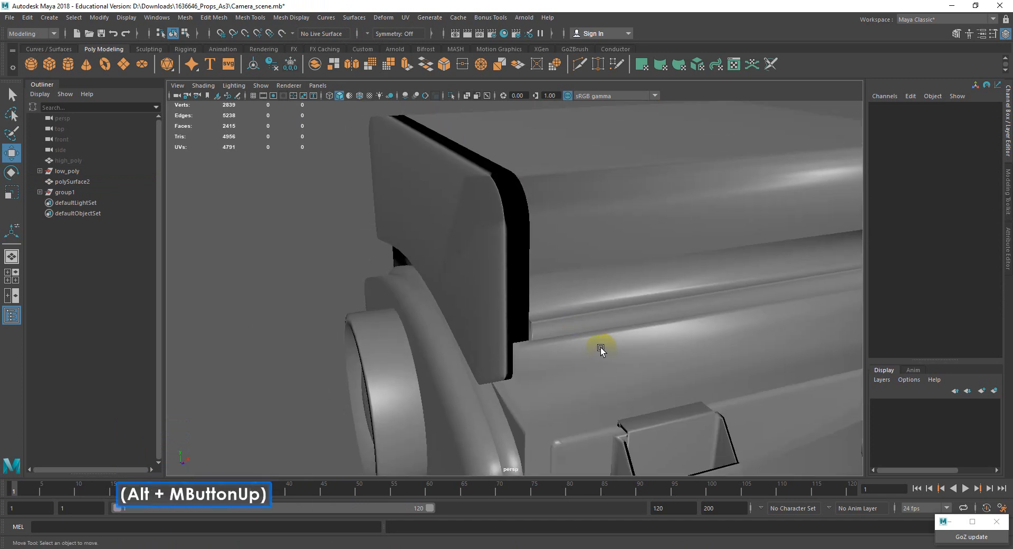
left_click(497, 210)
left_click_drag(500, 233, 471, 230, "alt")
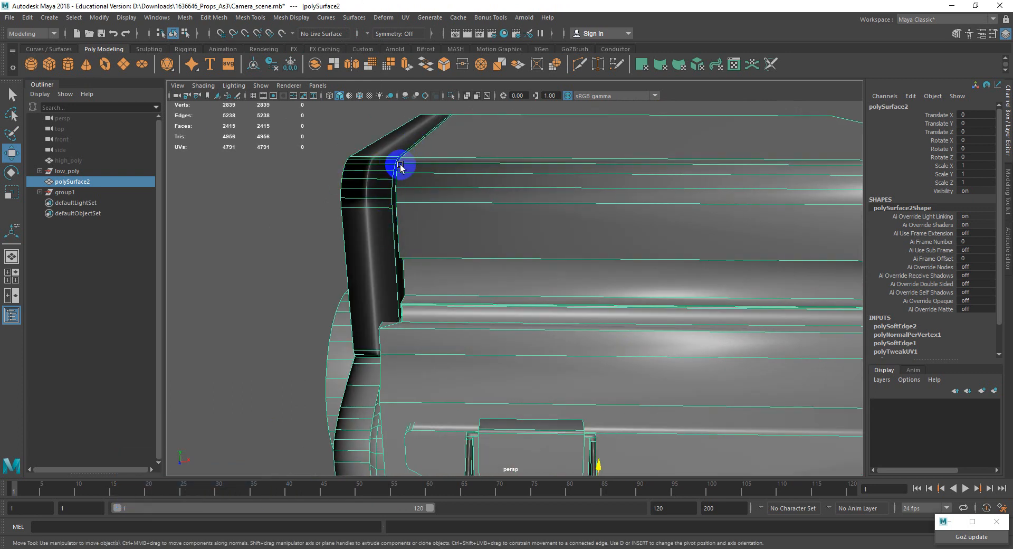
left_click_drag(405, 166, 487, 159, "alt")
middle_click_drag(486, 159, 464, 181, "alt")
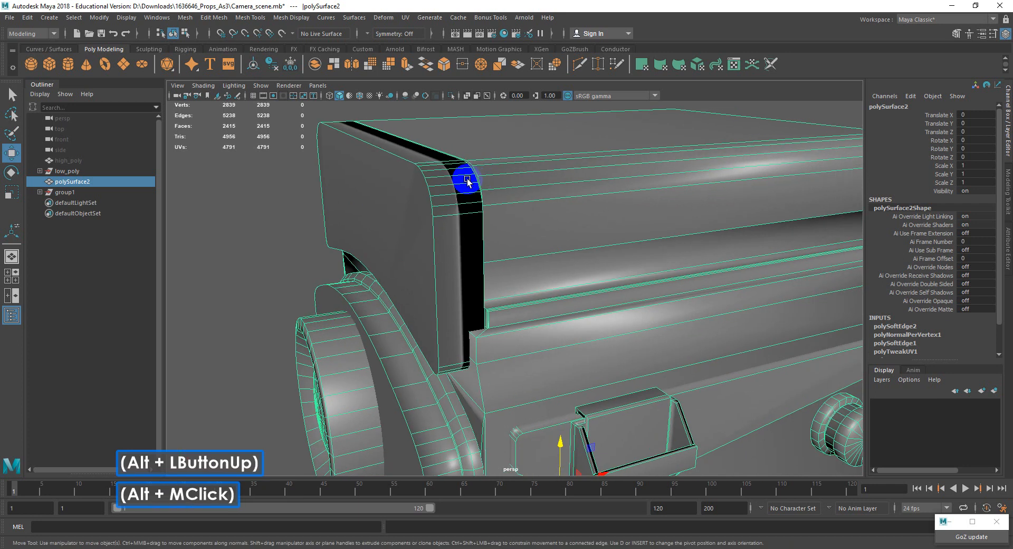
Step: Select the loop of faces along the rim of the upper housing's front plate and soften their edges
left_click(292, 17)
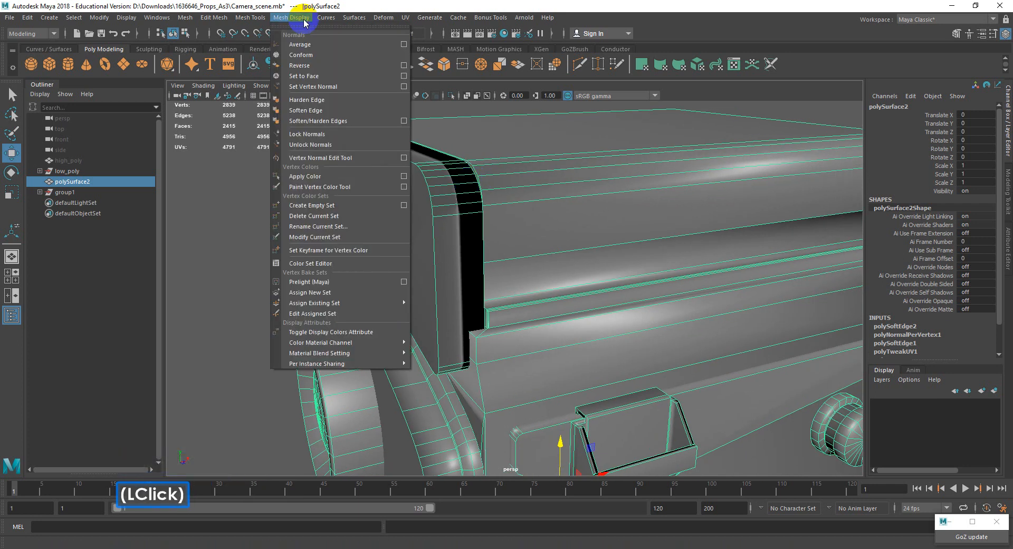
left_click(490, 172)
right_click_drag(490, 172, 452, 176)
left_click(445, 176)
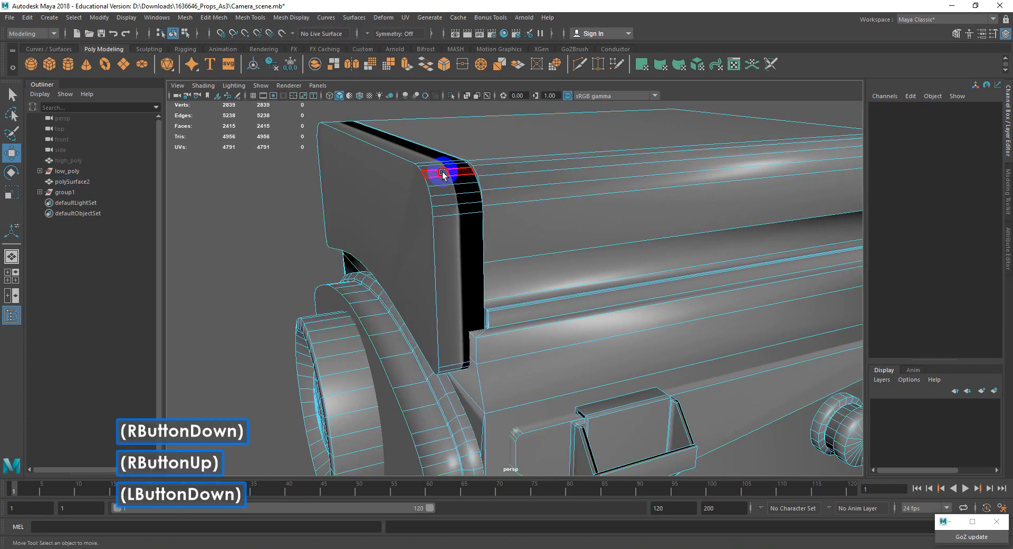
double_click(443, 178, "shift")
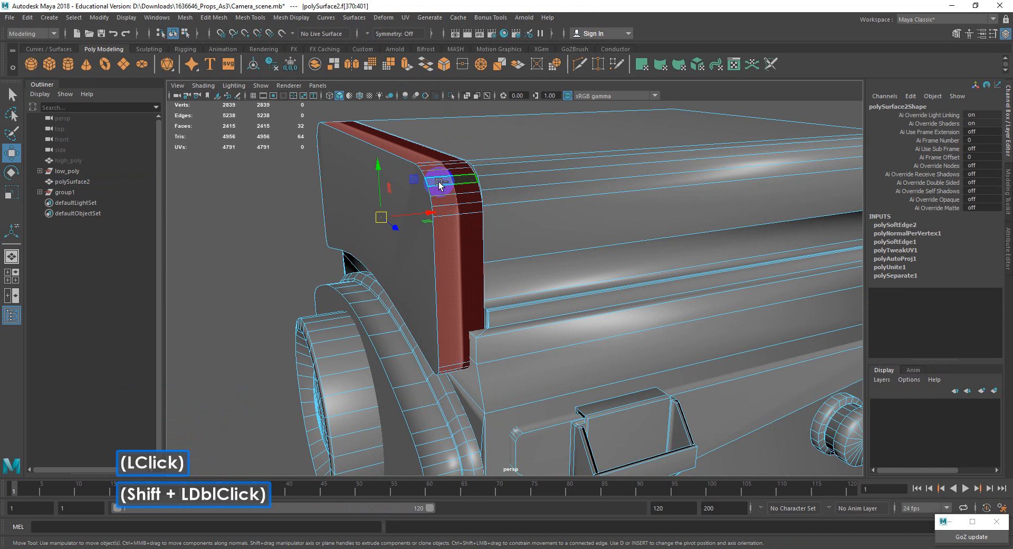
left_click(289, 19)
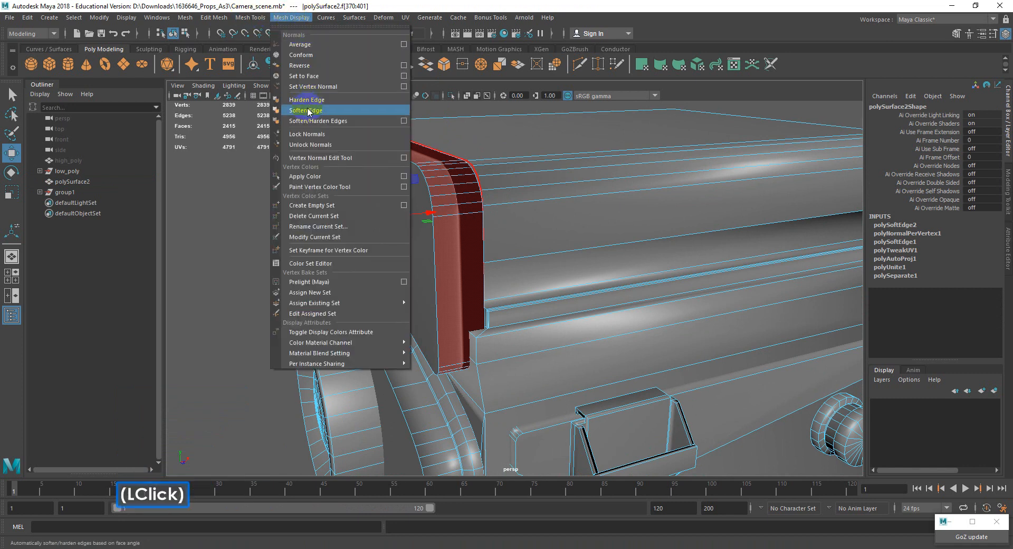
left_click(308, 111)
Step: Harden the edges of the large front face on the upper housing's front plate
left_click(332, 176)
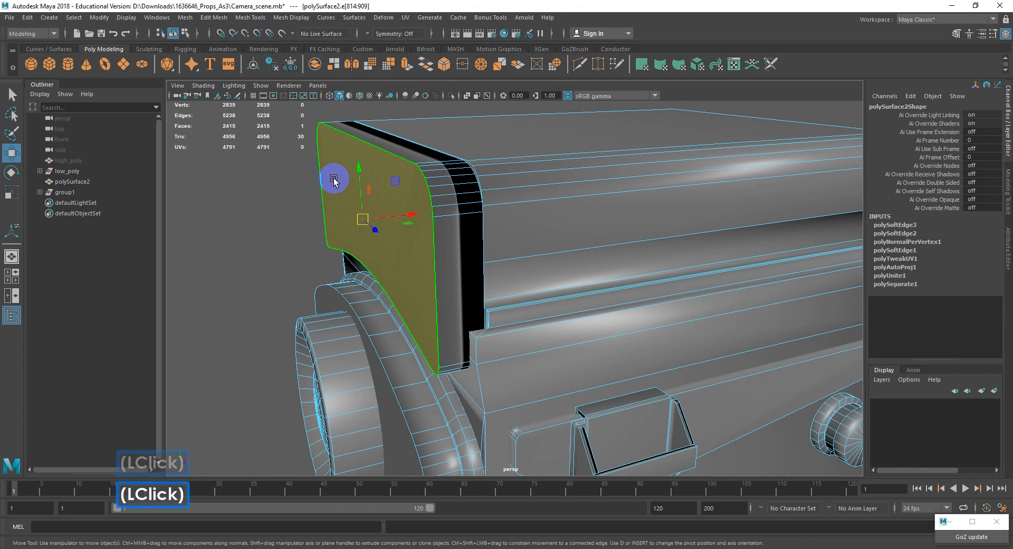
left_click(291, 17)
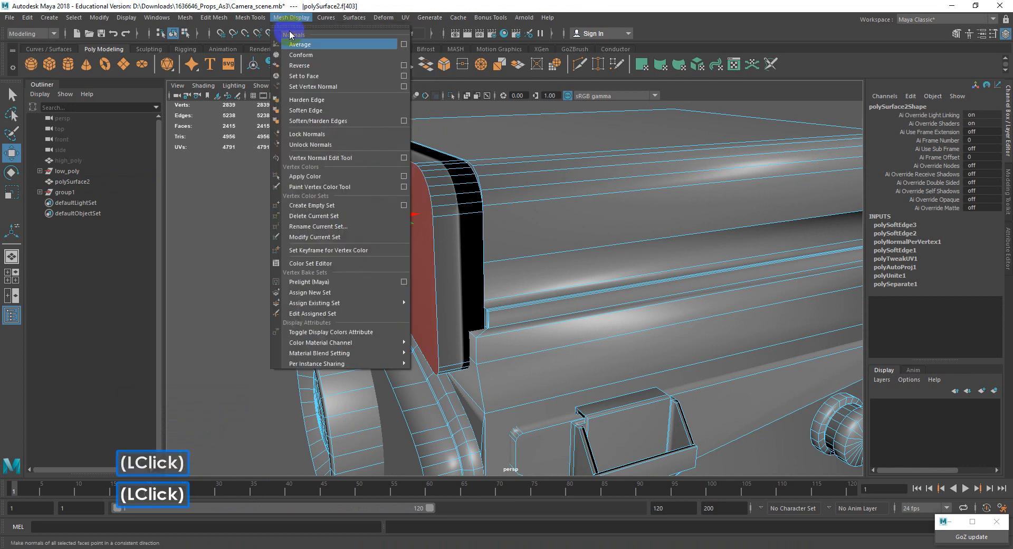
left_click(306, 100)
left_click_drag(307, 106, 336, 200, "alt")
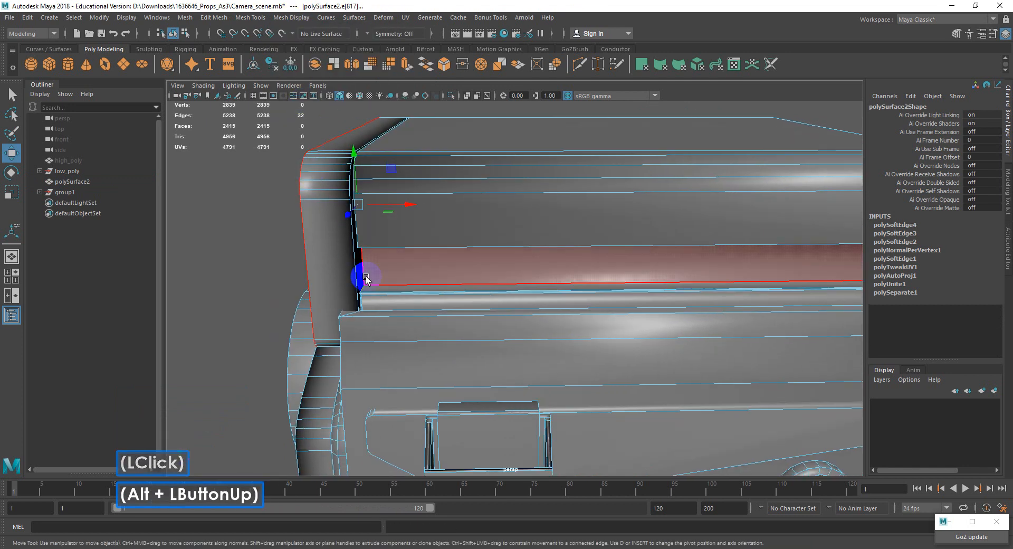
Step: Harden the edges of the narrow rear face behind the front plate's rim and clear the selection
left_click(363, 143)
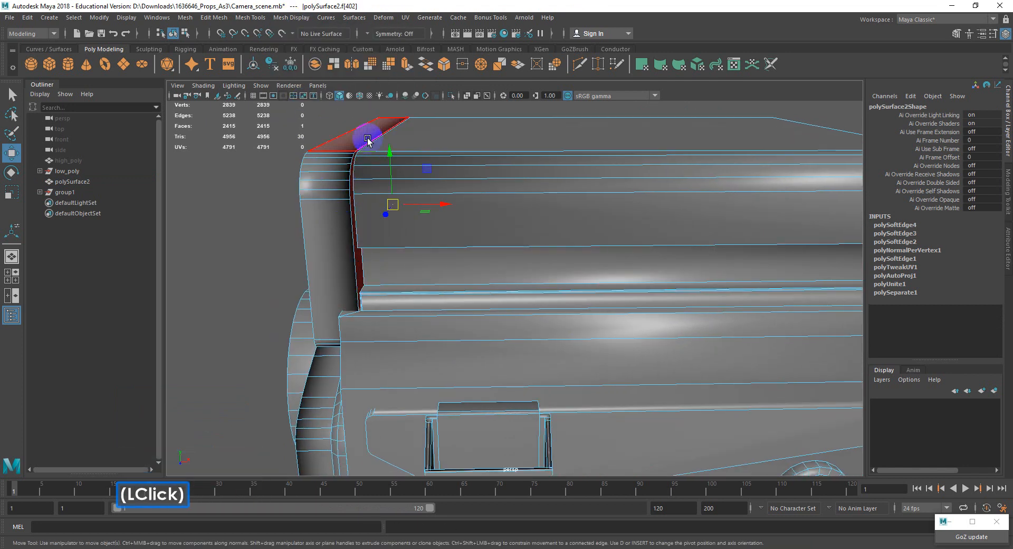
left_click(250, 18)
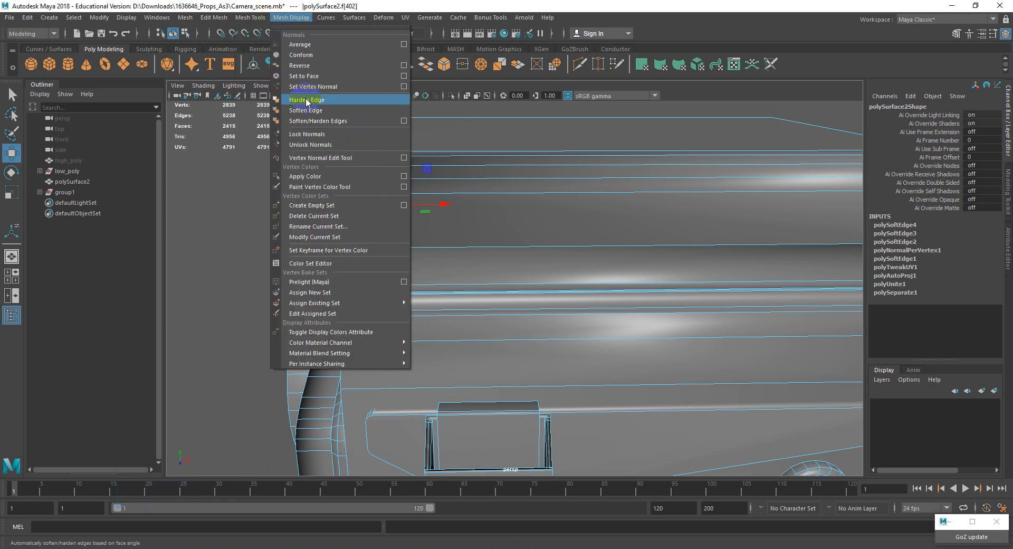
left_click(306, 98)
left_click(269, 223)
left_click(294, 209)
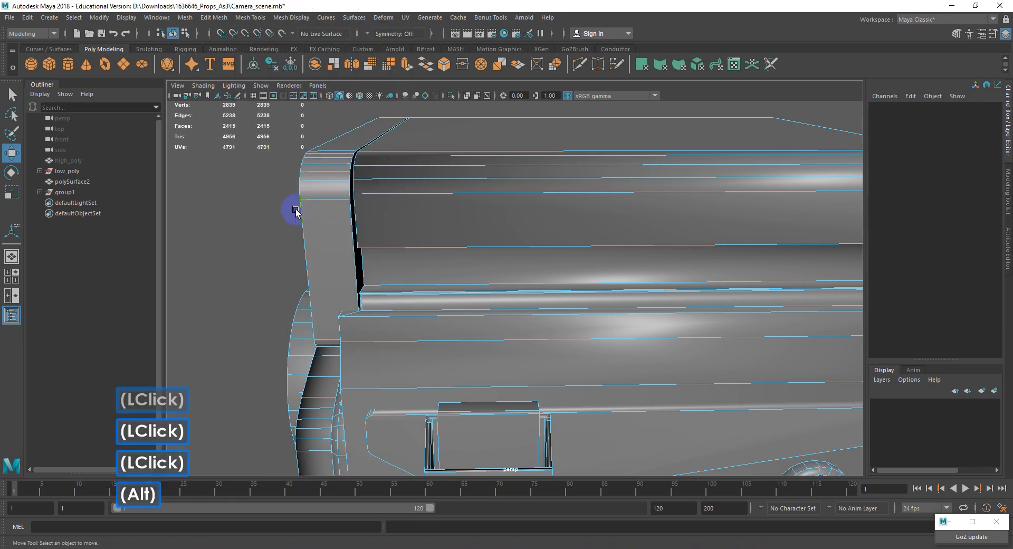
Step: Return to object mode and apply Soften/Harden Edges with an angle of 30 to the whole low-poly camera, finishing with nothing selected
left_click_drag(294, 209, 462, 117, "alt")
right_click(372, 164)
left_click(344, 161)
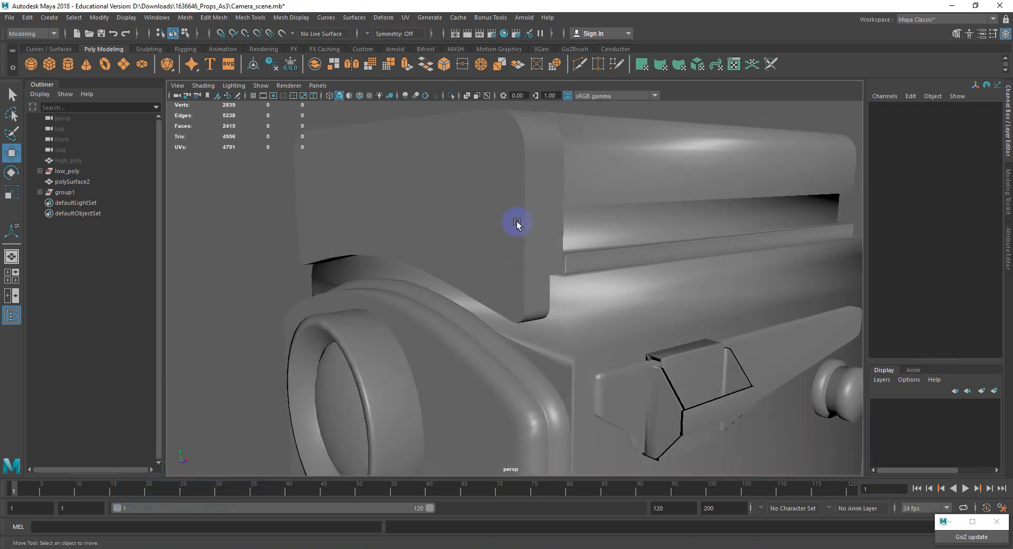
scroll(517, 223, "down", 2)
left_click_drag(496, 195, 503, 302, "alt")
scroll(504, 302, "down", 1, "alt")
middle_click_drag(503, 302, 525, 276, "alt")
double_click(523, 275)
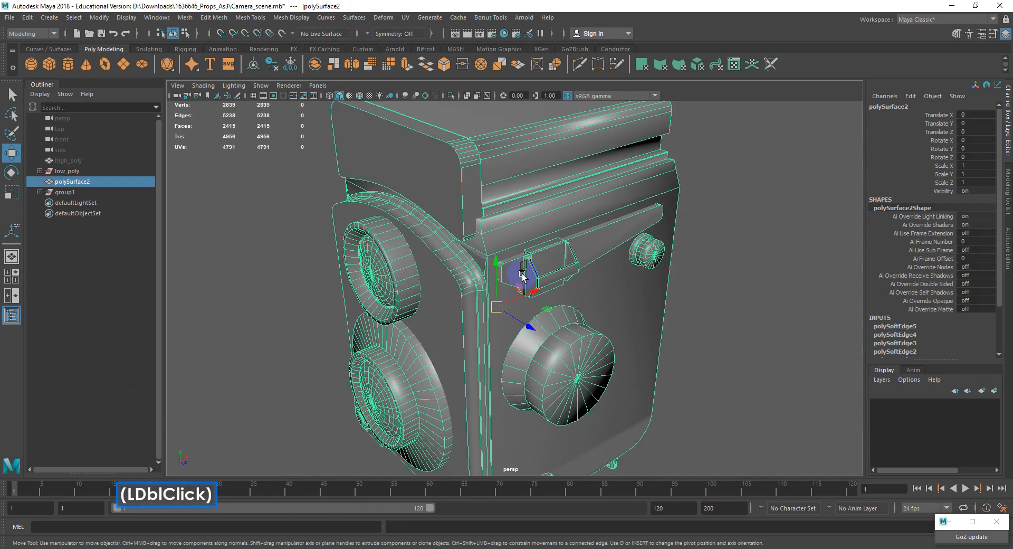
left_click(281, 19)
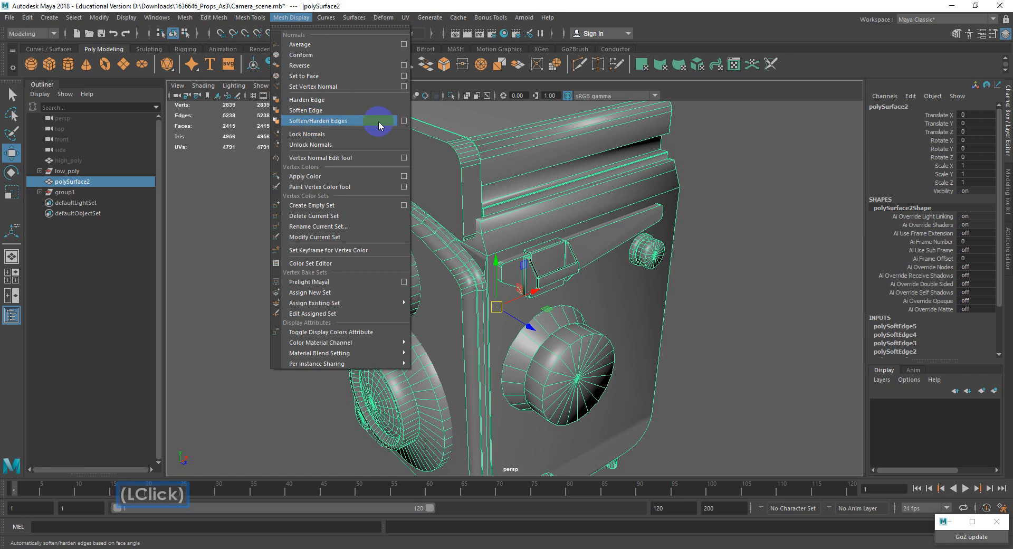
left_click(404, 120)
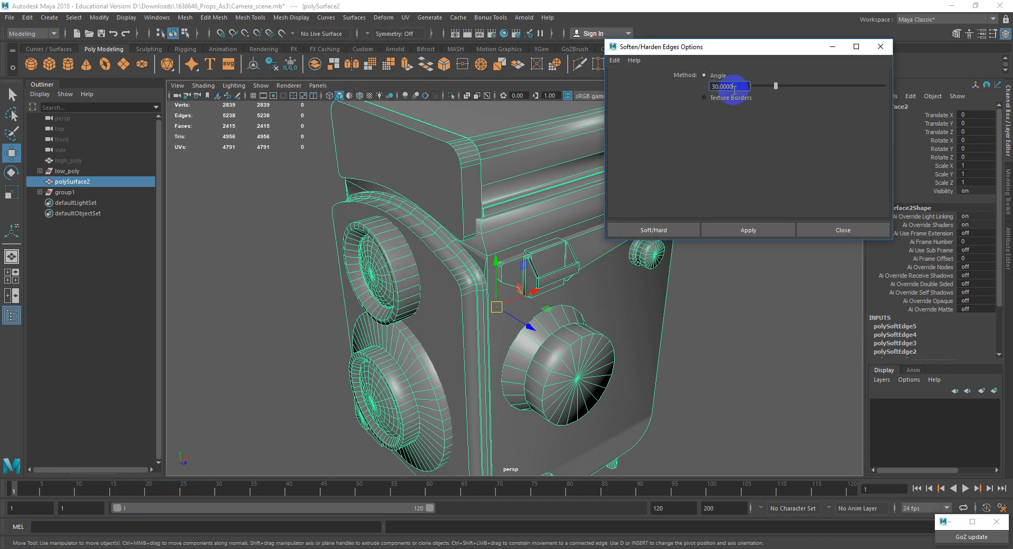
left_click(745, 230)
middle_click_drag(654, 333, 615, 292, "alt")
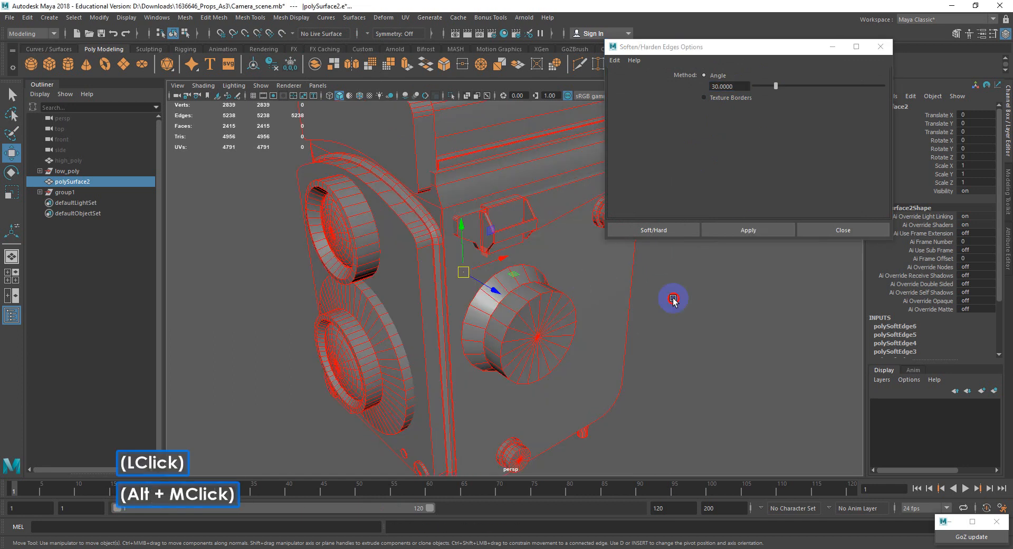
left_click(674, 301)
Step: Examine the resulting shading on the low-poly camera's lenses, front rim, side bracket, knob and upper housing
left_click_drag(615, 311, 666, 307, "alt")
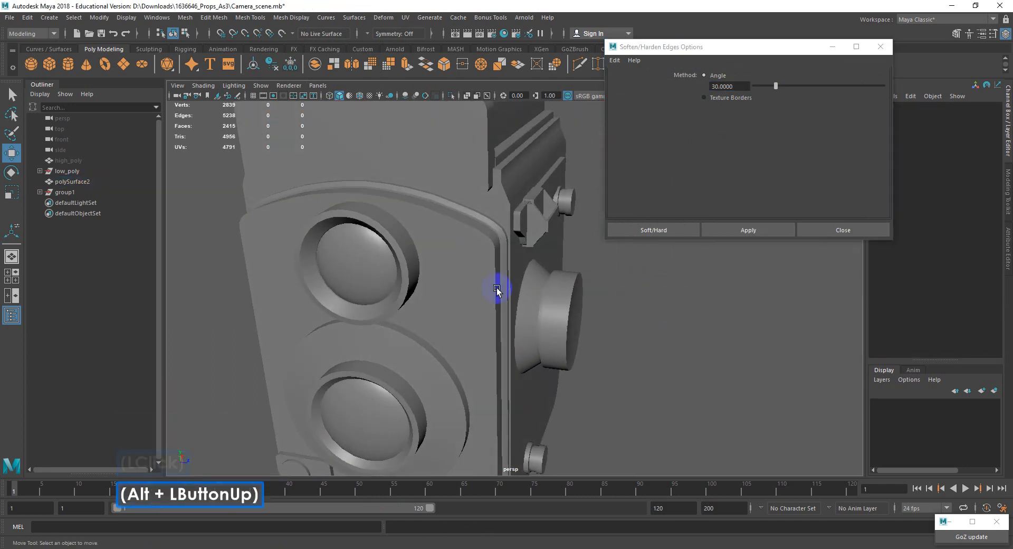
scroll(498, 290, "up", 5)
middle_click_drag(497, 290, 496, 312, "alt")
left_click_drag(496, 311, 468, 315, "alt")
scroll(461, 306, "down", 3, "alt")
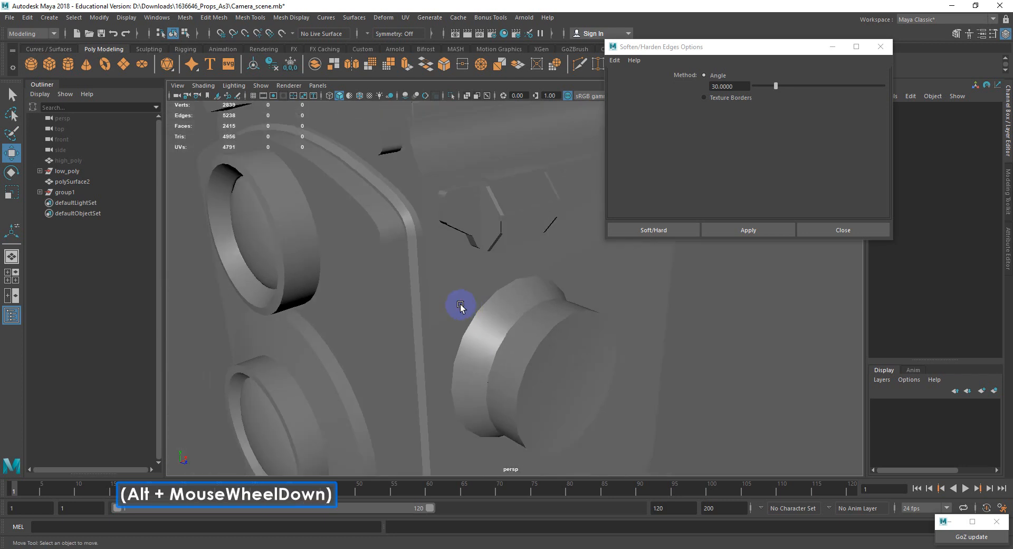
middle_click_drag(461, 305, 436, 280, "alt")
left_click_drag(474, 311, 493, 299, "alt")
scroll(397, 246, "down", 5)
middle_click_drag(491, 302, 485, 257, "alt")
left_click_drag(484, 257, 438, 305, "alt")
scroll(475, 276, "down", 5, "alt")
scroll(475, 319, "up", 3, "alt")
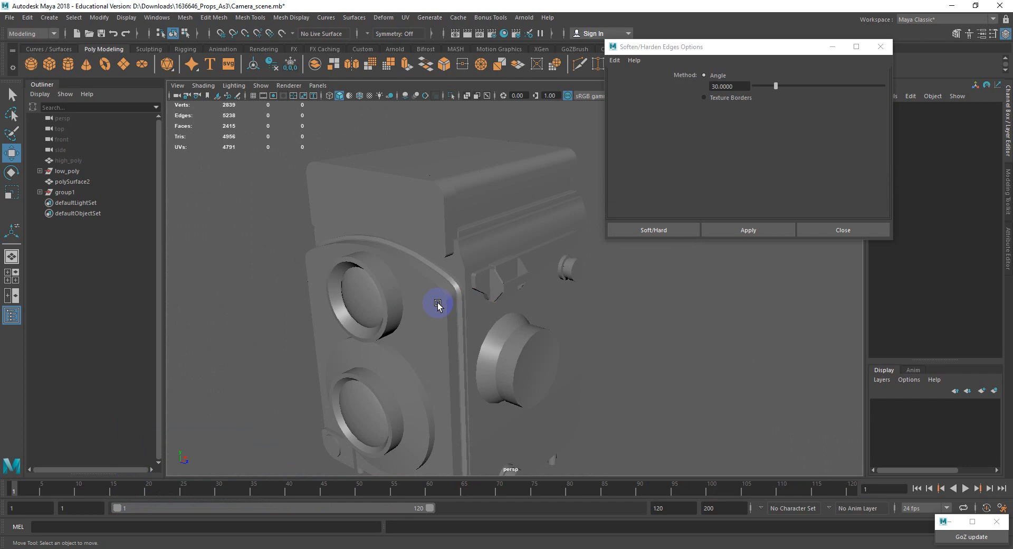
middle_click_drag(468, 310, 477, 233, "alt")
left_click_drag(477, 233, 506, 251, "alt")
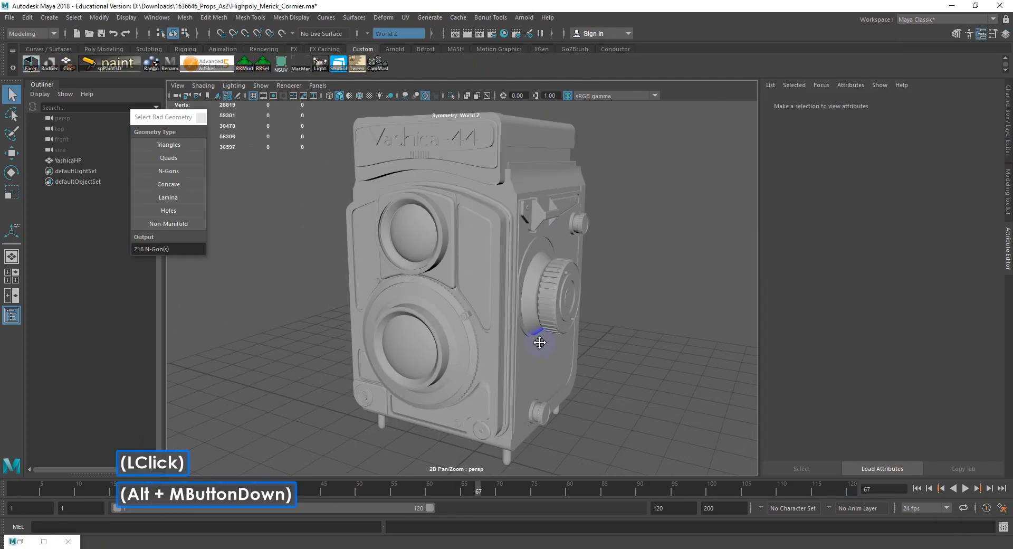
Step: Switch to the high-poly camera scene and examine the side bracket, knob and front lens details
middle_click_drag(536, 339, 532, 319, "alt")
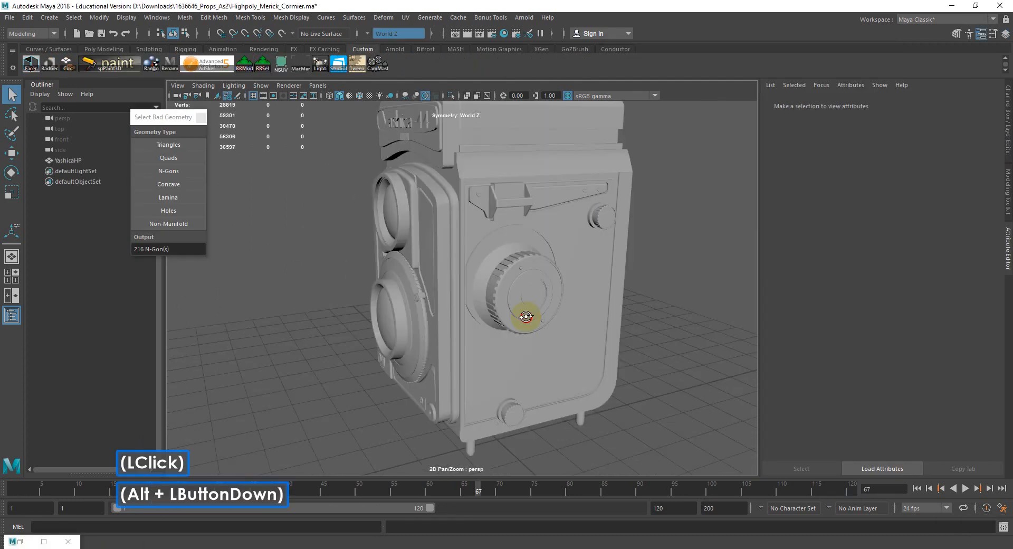
left_click_drag(532, 319, 531, 311, "alt")
scroll(531, 308, "up", 3, "alt")
middle_click_drag(531, 310, 543, 323, "alt")
left_click_drag(543, 323, 509, 304, "alt")
scroll(511, 334, "up", 3, "alt")
scroll(486, 294, "down", 3, "alt")
scroll(479, 287, "up", 5, "alt")
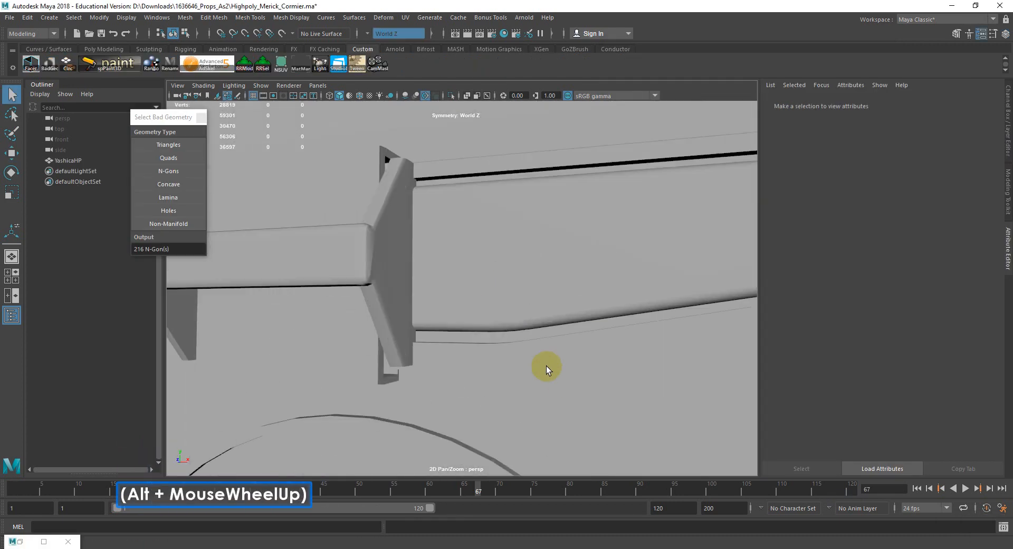
left_click_drag(545, 366, 606, 314, "alt")
scroll(495, 325, "down", 6, "alt")
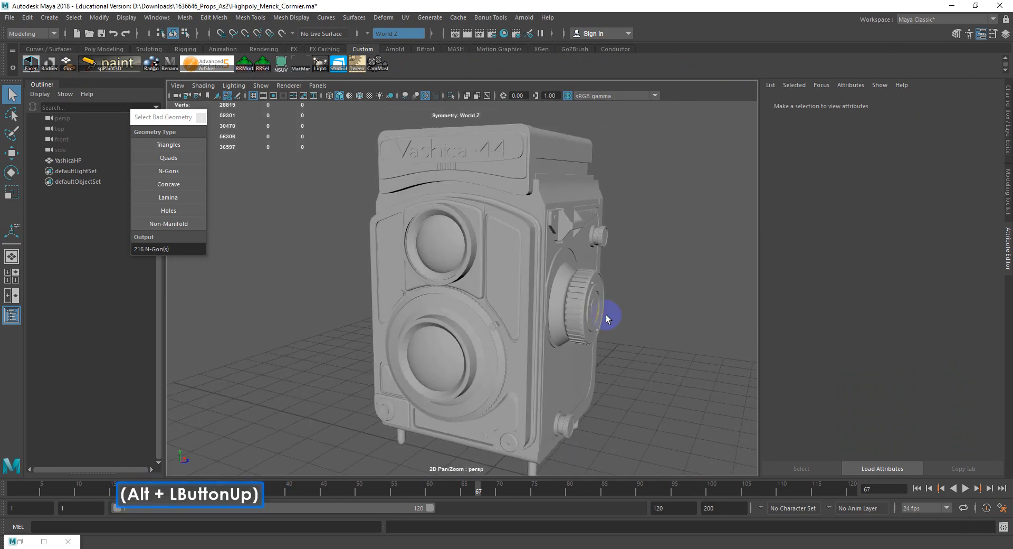
middle_click_drag(606, 314, 550, 273, "alt")
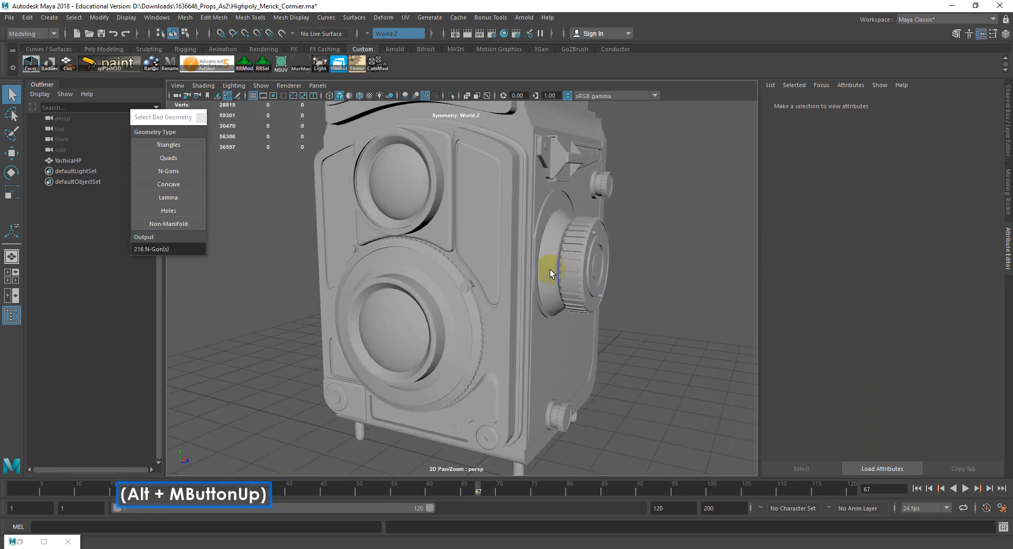
middle_click_drag(548, 266, 554, 267, "alt")
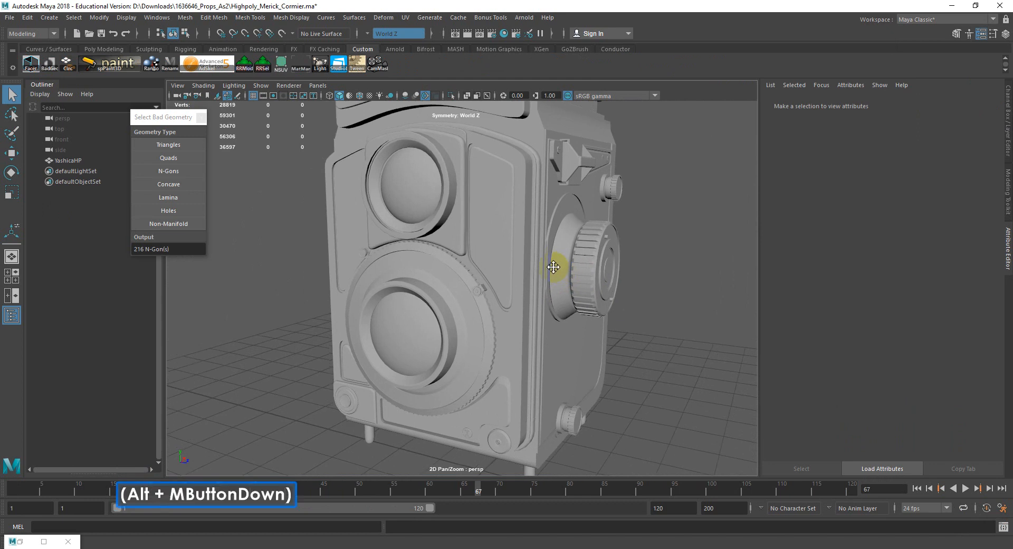
Step: Examine the high-poly camera's top cover inset and the engraved Yashica-44 nameplate on its front
left_click_drag(560, 270, 652, 280, "alt")
middle_click_drag(529, 203, 539, 265, "alt")
left_click_drag(505, 236, 510, 266, "alt")
middle_click_drag(514, 245, 522, 306, "alt")
scroll(497, 229, "down", 5, "alt")
left_click_drag(497, 229, 505, 270, "alt")
scroll(504, 269, "down", 3, "alt")
scroll(503, 260, "up", 5, "alt")
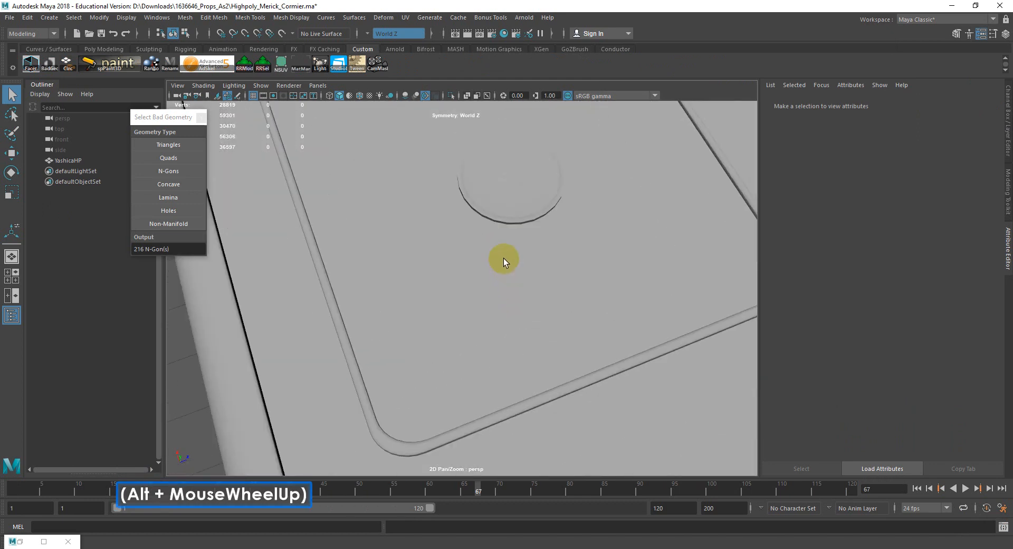
scroll(504, 264, "down", 8, "alt")
left_click_drag(510, 305, 521, 265, "alt")
scroll(518, 274, "down", 4, "alt")
middle_click_drag(512, 290, 498, 269, "alt")
scroll(498, 269, "up", 2, "alt")
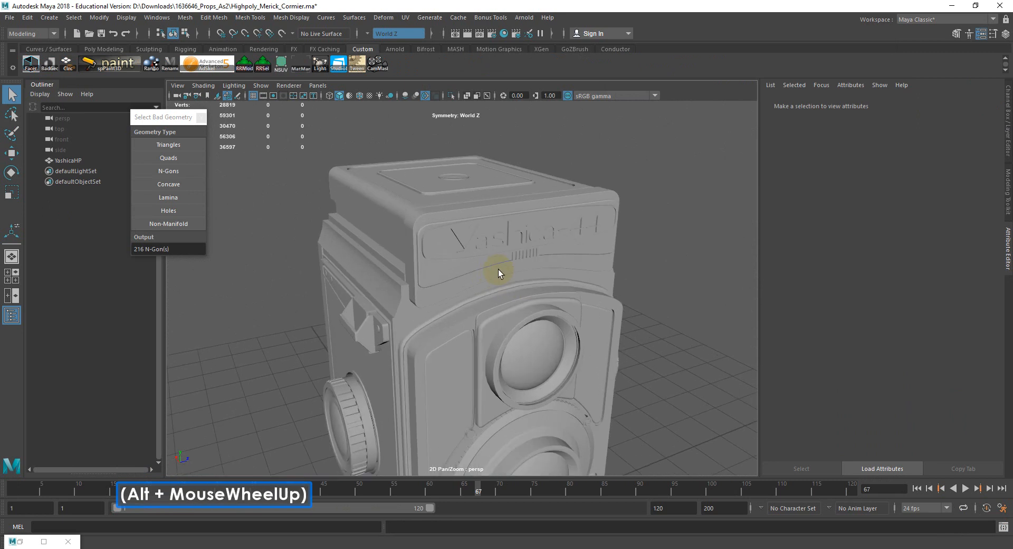
left_click_drag(499, 269, 556, 249, "alt")
scroll(556, 249, "up", 5, "alt")
left_click_drag(505, 304, 430, 278, "alt")
middle_click_drag(430, 278, 492, 265, "alt")
scroll(492, 264, "down", 3, "alt")
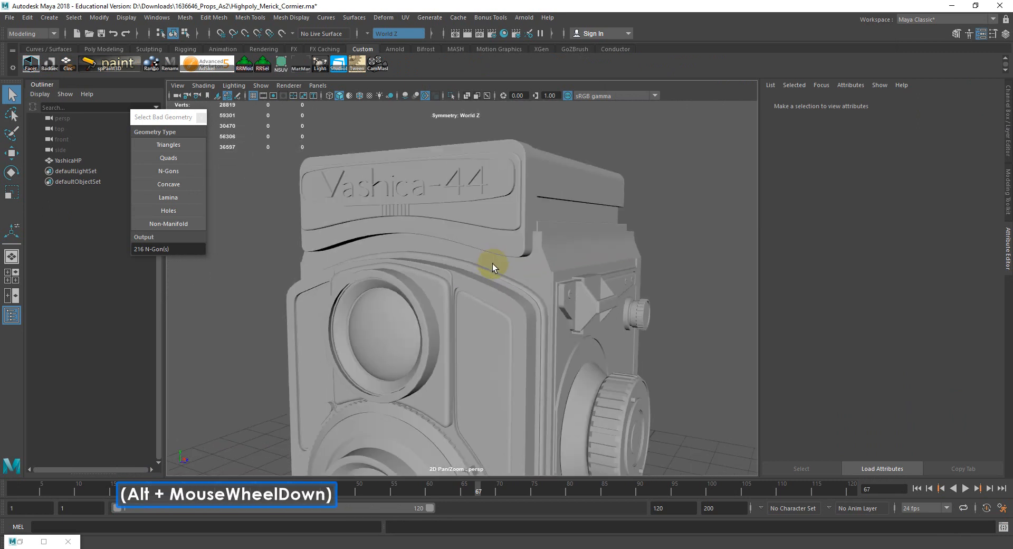
Step: Examine the high-poly camera's side plate, bracket and screw details, selecting the model briefly to inspect its wireframe
left_click_drag(493, 264, 456, 280, "alt")
middle_click_drag(498, 328, 499, 254, "alt")
left_click_drag(541, 285, 501, 285, "alt")
middle_click_drag(502, 285, 493, 327, "alt")
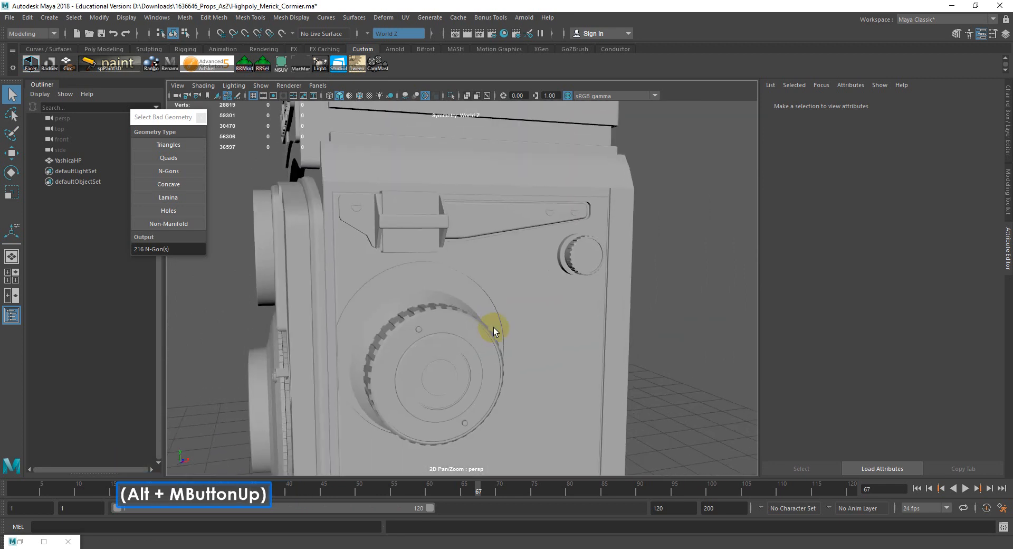
left_click_drag(487, 232, 549, 257, "alt")
scroll(515, 259, "down", 4, "alt")
middle_click_drag(504, 245, 523, 227, "alt")
left_click(496, 290)
left_click_drag(496, 289, 469, 282, "alt")
middle_click_drag(477, 253, 488, 316, "alt")
scroll(488, 317, "up", 4, "alt")
scroll(551, 288, "up", 3, "alt")
scroll(555, 285, "down", 1, "alt")
middle_click_drag(555, 285, 459, 303, "alt")
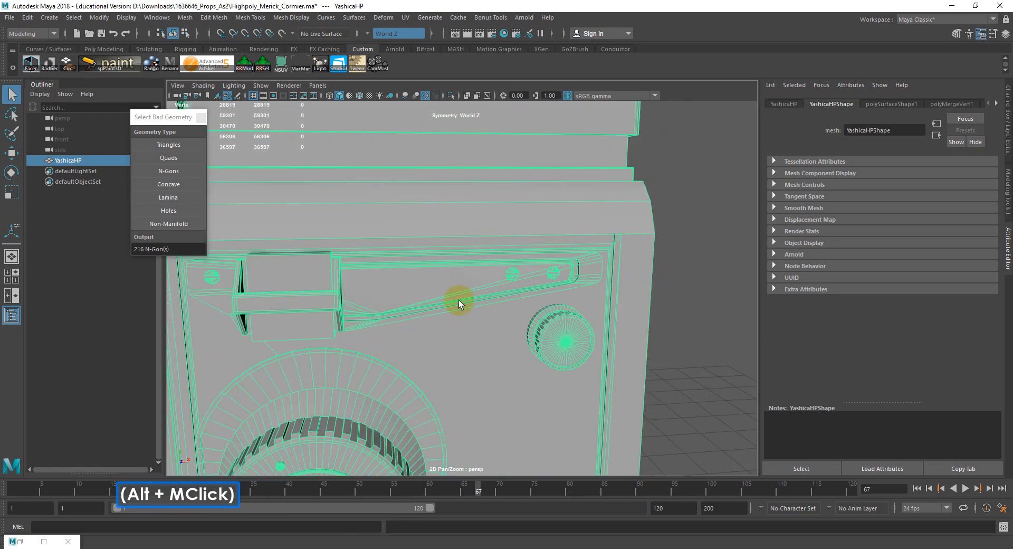
scroll(462, 306, "up", 3, "alt")
double_click(653, 252)
left_click(737, 254)
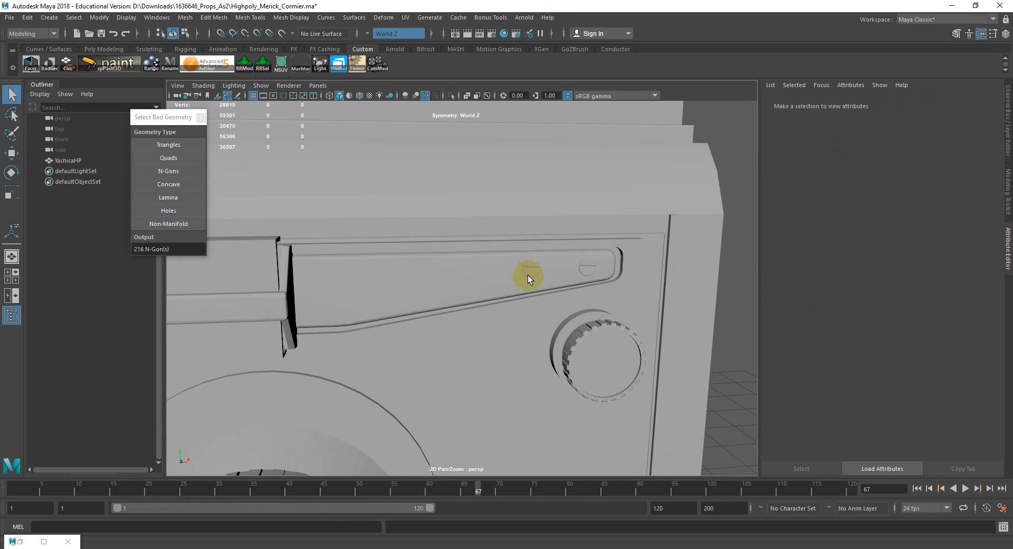
middle_click_drag(554, 268, 451, 268, "alt")
scroll(482, 293, "up", 3, "alt")
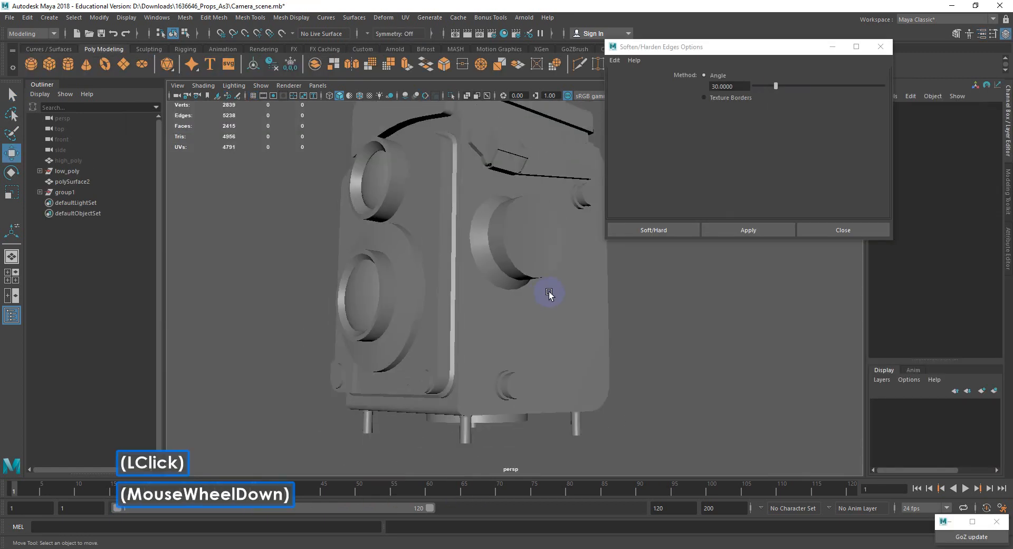
Step: Switch back to the low-poly camera scene, select the model and examine the wireframe of its side bracket and knobs
middle_click_drag(550, 294, 514, 315, "alt")
scroll(507, 275, "up", 3)
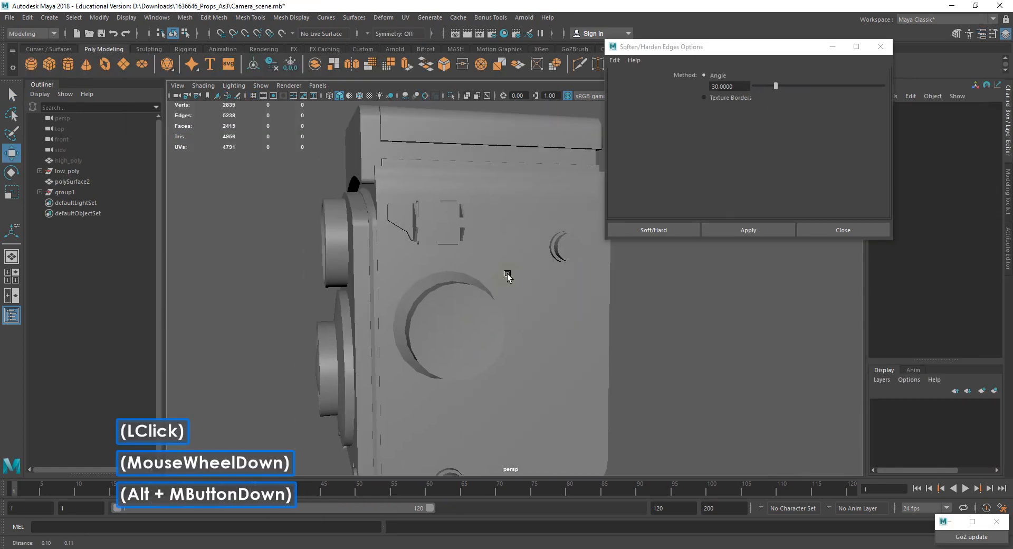
scroll(403, 369, "down", 3, "alt")
middle_click_drag(403, 369, 441, 290, "alt")
left_click(444, 333)
middle_click_drag(446, 332, 498, 325, "alt")
scroll(498, 325, "up", 2, "alt")
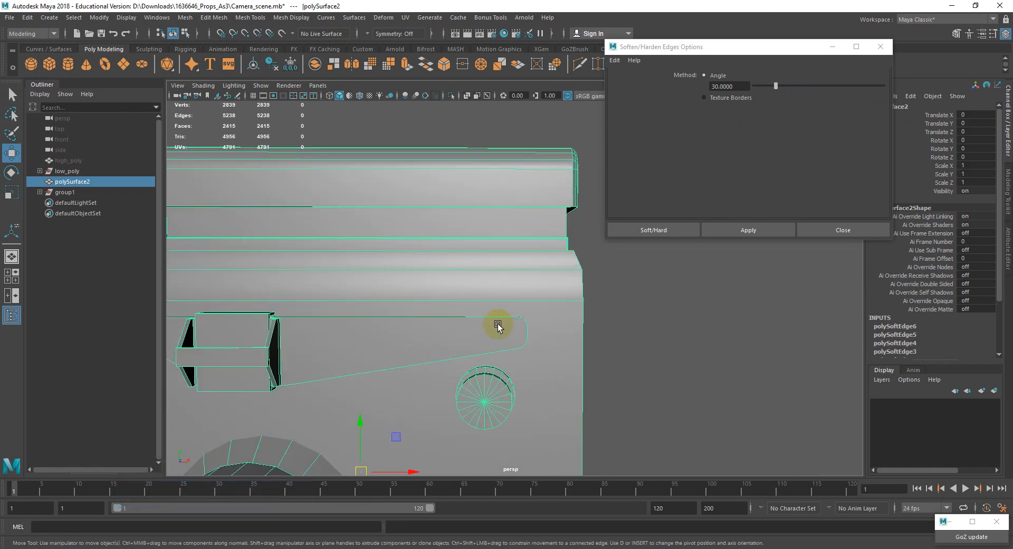
scroll(497, 325, "down", 2)
left_click_drag(502, 265, 510, 301, "alt")
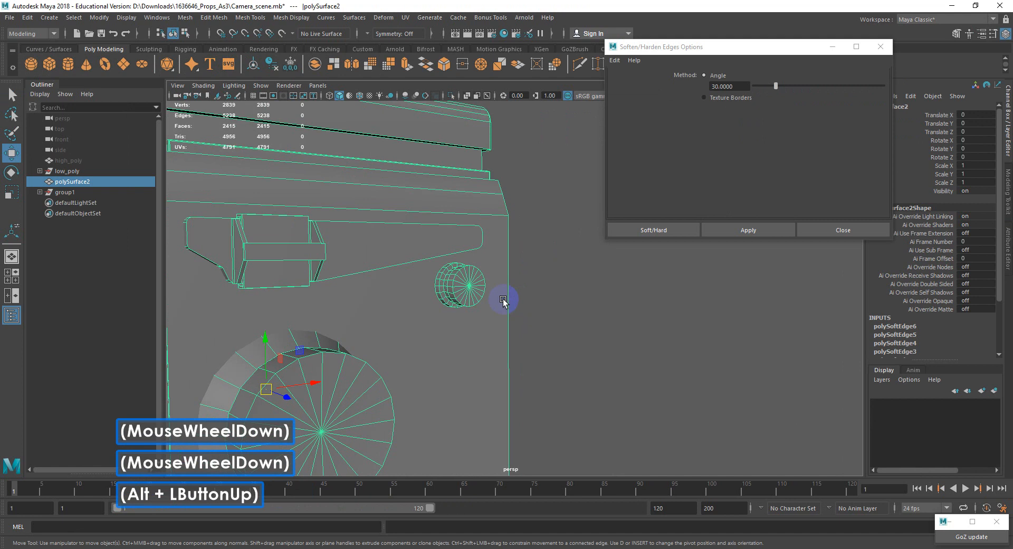
scroll(491, 311, "down", 1)
middle_click_drag(475, 314, 454, 314, "alt")
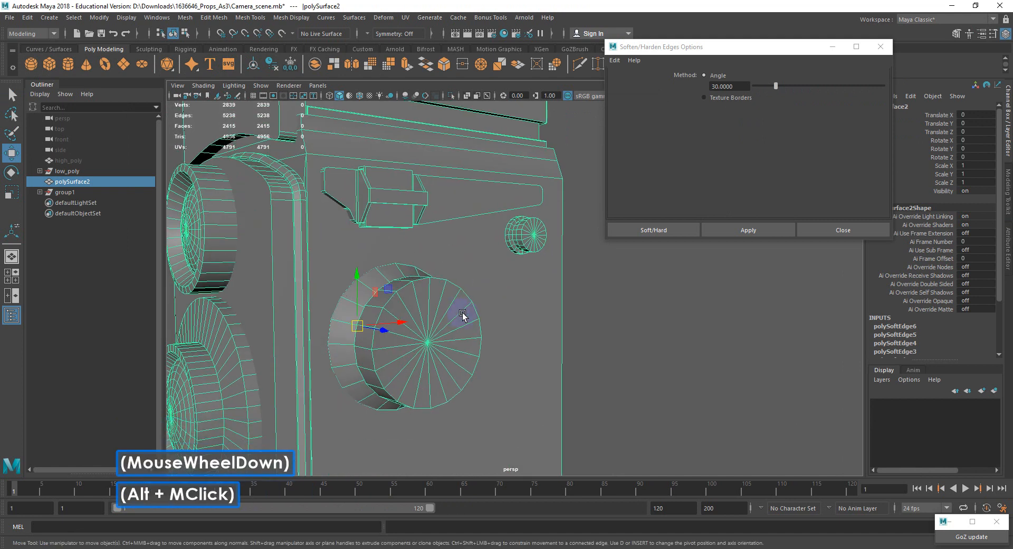
Step: Examine the low-poly camera's wireframe around the front lenses, side knob profile and upper housing
left_click_drag(443, 333, 512, 304, "alt")
middle_click_drag(512, 305, 527, 278, "alt")
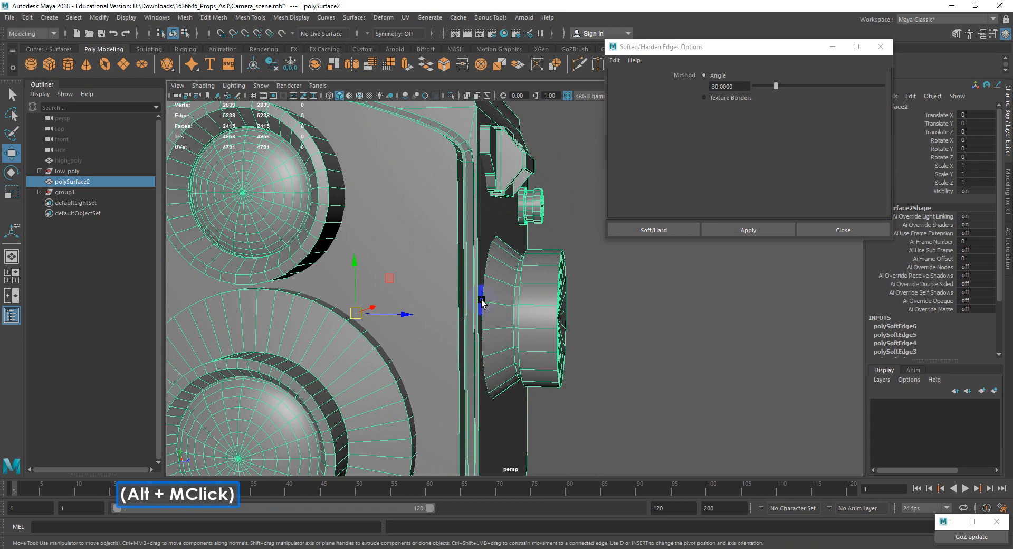
scroll(559, 330, "down", 1)
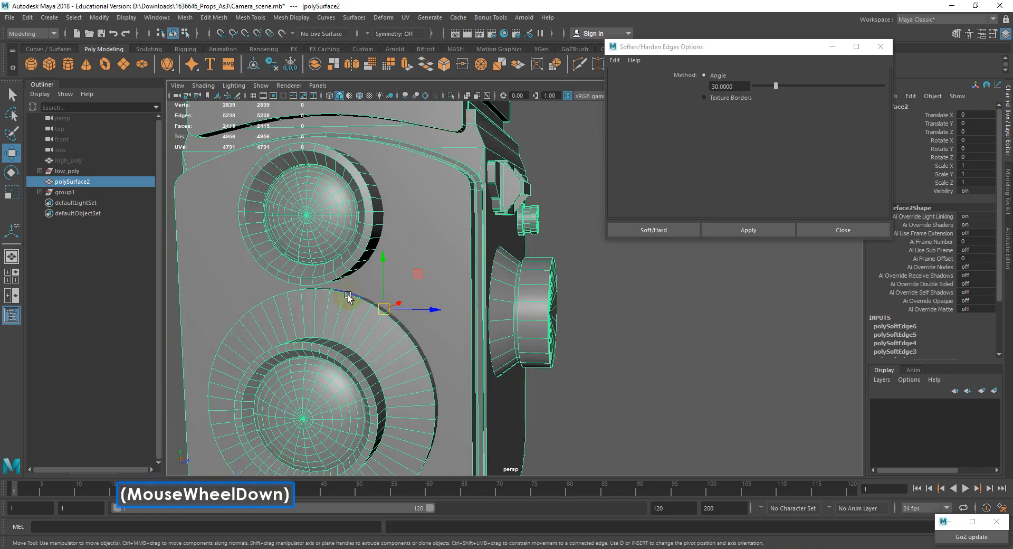
scroll(350, 297, "down", 4)
left_click_drag(405, 294, 387, 358, "alt")
scroll(387, 348, "up", 4, "alt")
middle_click_drag(390, 249, 482, 282, "alt")
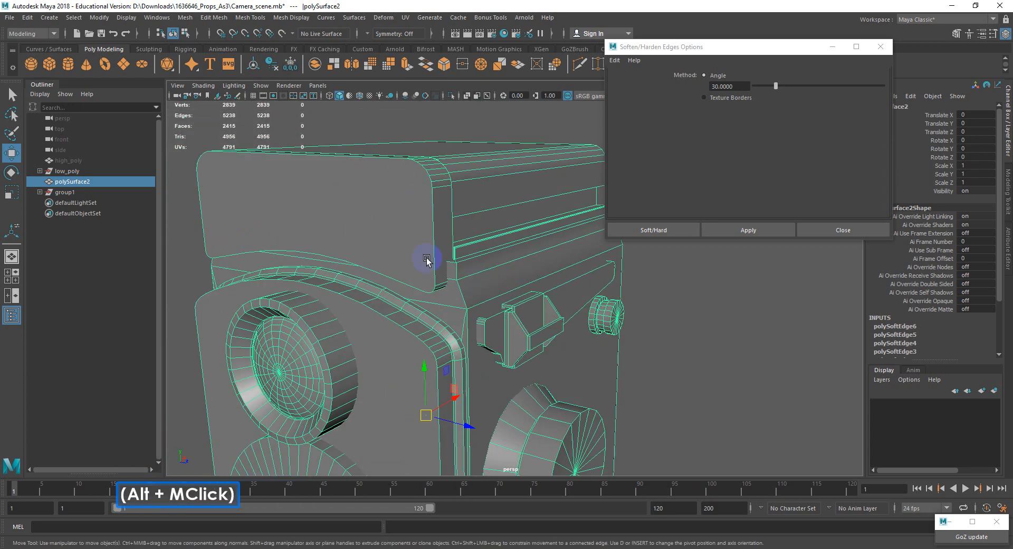
middle_click_drag(441, 316, 440, 322, "alt")
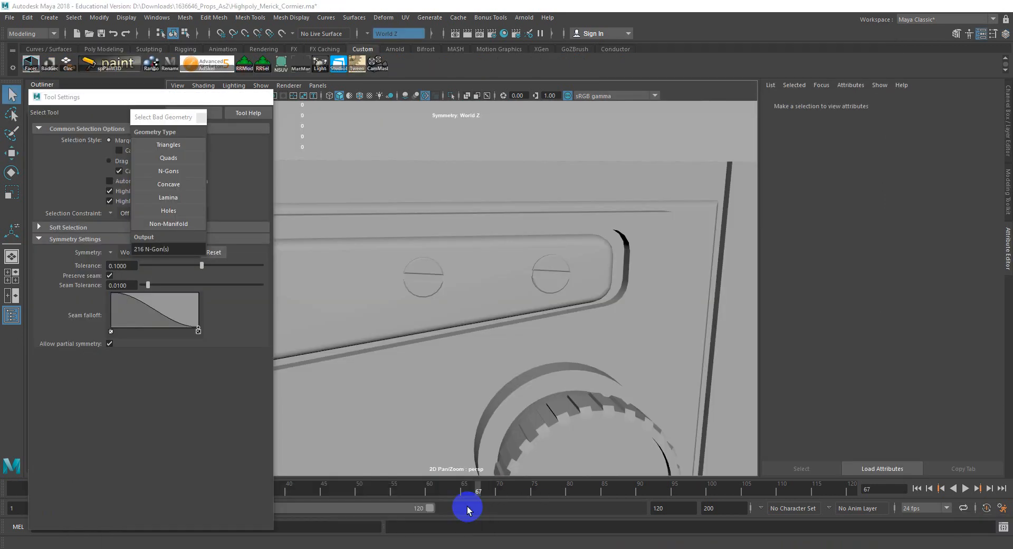
Step: Switch to the high-poly camera scene and select the whole camera model with the Move tool active
scroll(496, 255, "down", 4)
left_click_drag(496, 255, 514, 266, "alt")
mouse_move(514, 266)
middle_mouse_down("alt")
mouse_move(511, 253)
mouse_move(508, 283)
middle_mouse_up("alt")
left_click(508, 283)
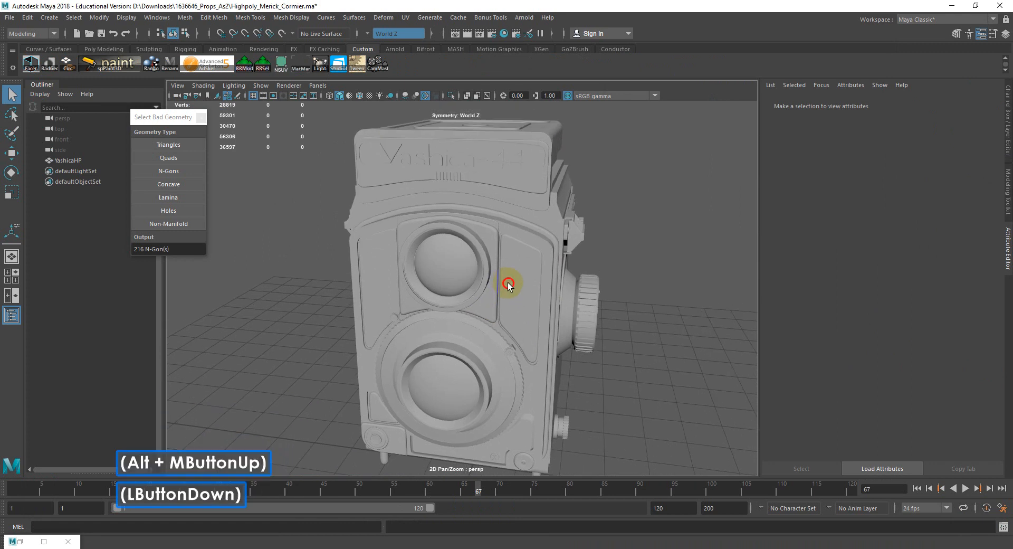
scroll(508, 282, "down", 3)
key("w")
left_click_drag(513, 300, 454, 308, "alt")
Step: Reposition the Select Bad Geometry window clear of the Outliner and show the high-poly camera's Channel Box attributes
left_click_drag(169, 121, 676, 215)
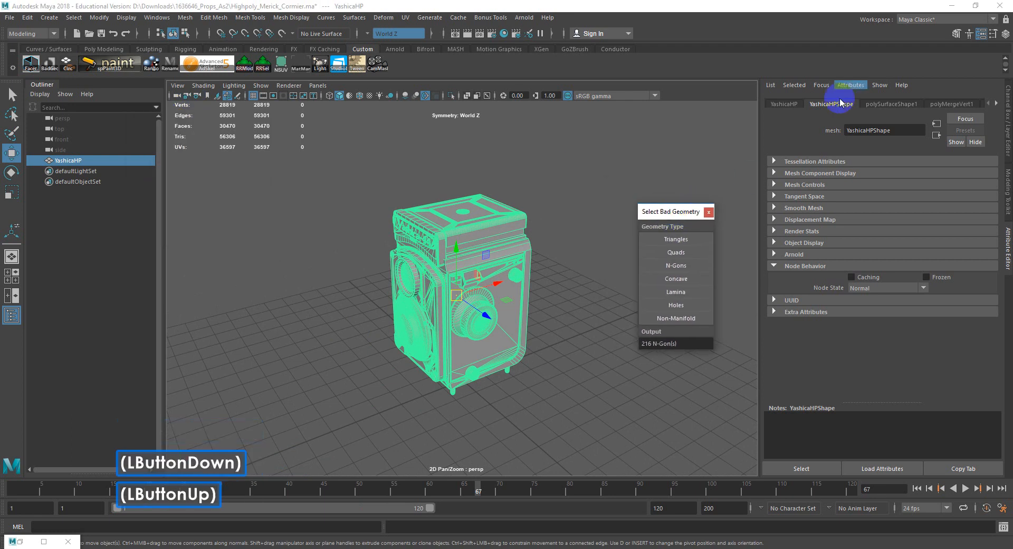
left_click(1008, 127)
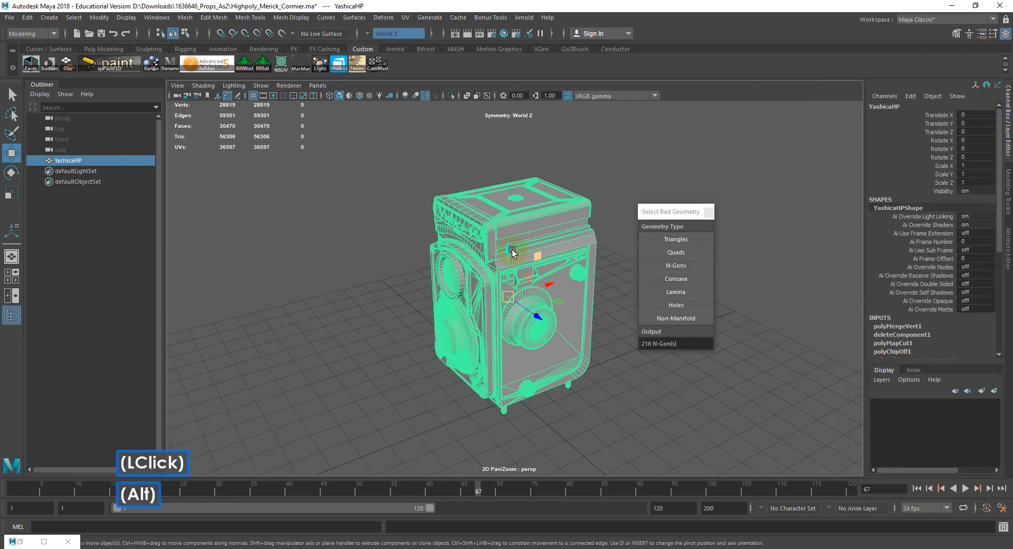
left_click_drag(514, 255, 561, 228, "alt")
middle_click_drag(544, 244, 551, 225, "alt")
left_click_drag(551, 224, 574, 220, "alt")
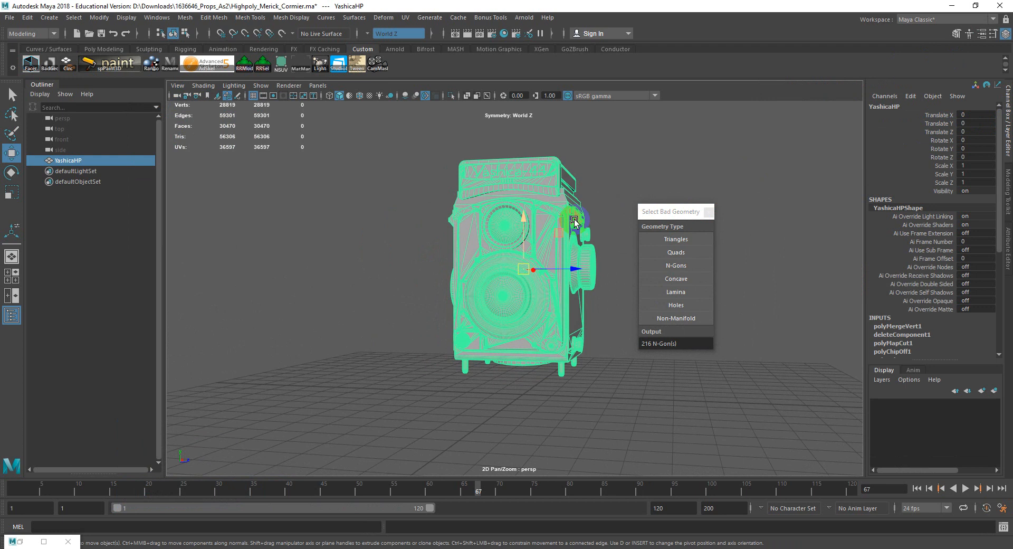
Step: Launch xNormal and move its window aside so the Select Bad Geometry window is uncovered
key("super")
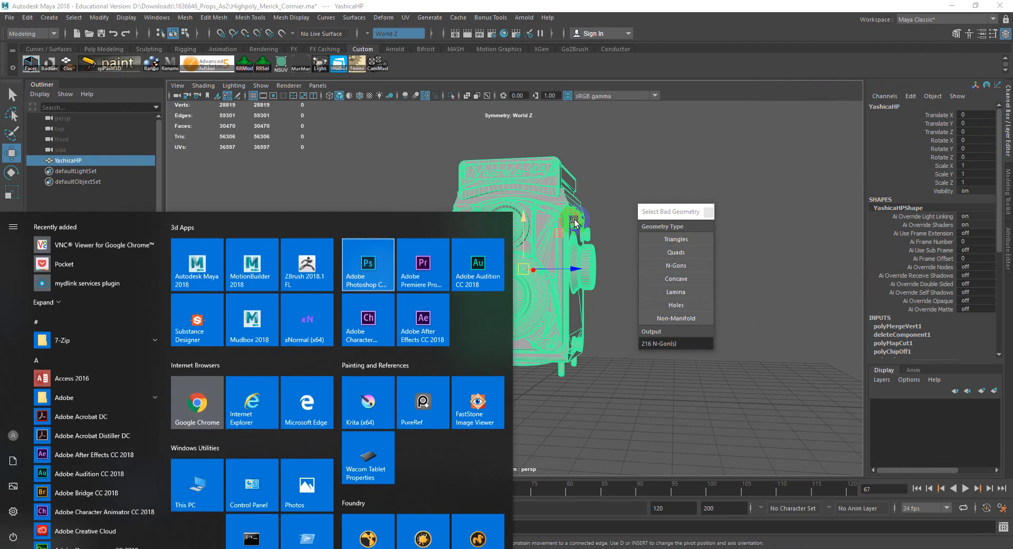
type("xnrom")
key("BackSpace")
key("BackSpace")
key("BackSpace")
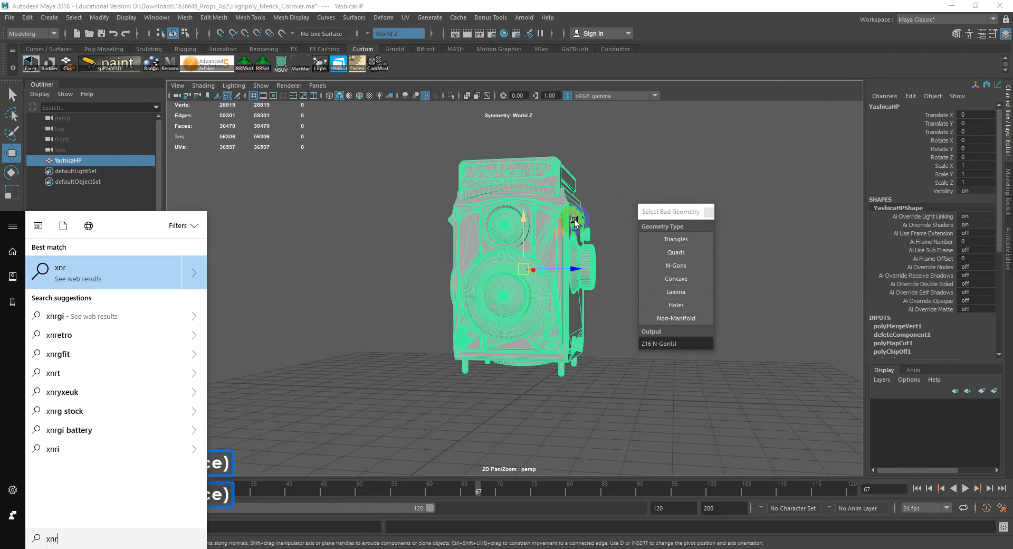
type("o")
key("Return")
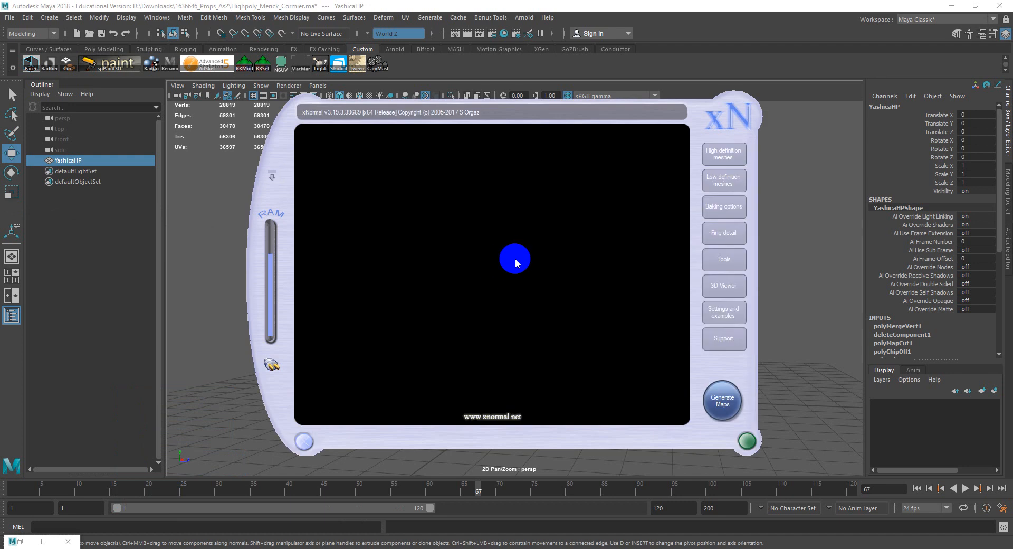
left_click_drag(511, 105, 350, 119)
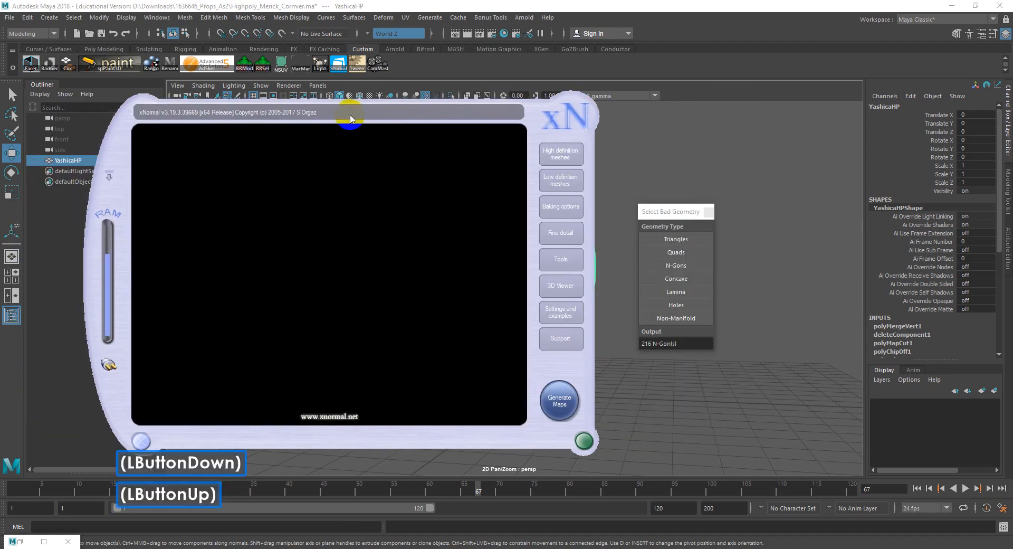
Step: Review xNormal's loaded high definition meshes, low definition meshes and available tools
left_click(564, 156)
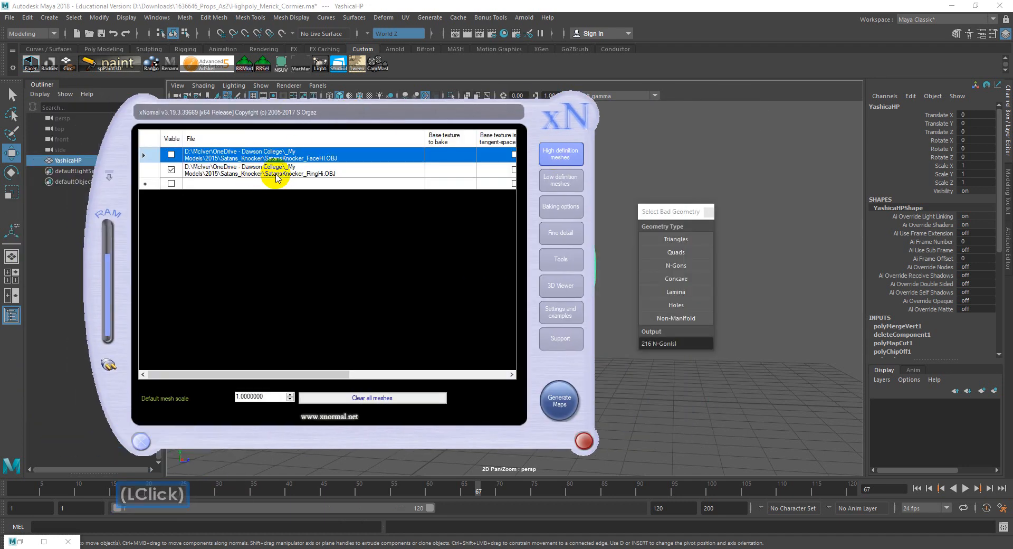
left_click(561, 180)
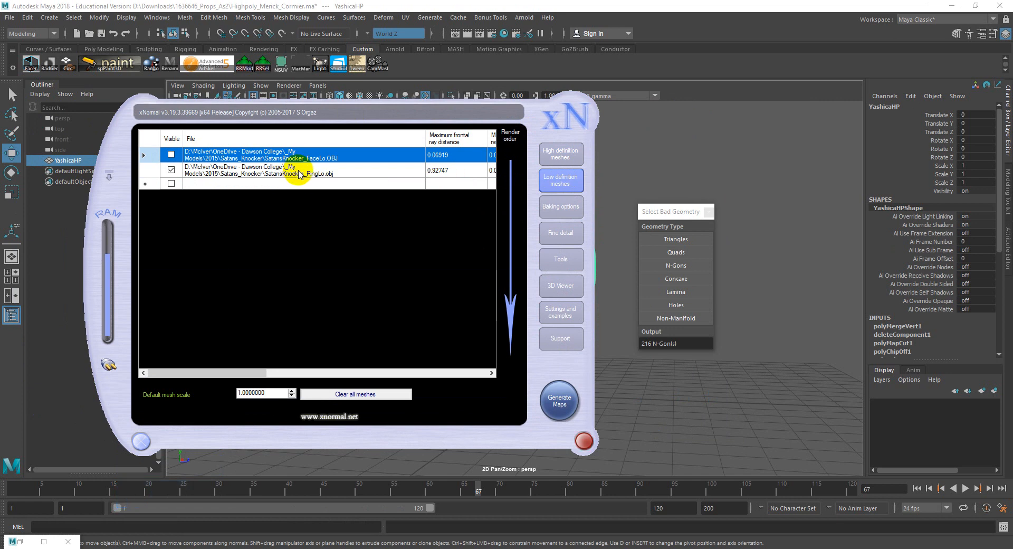
left_click(561, 260)
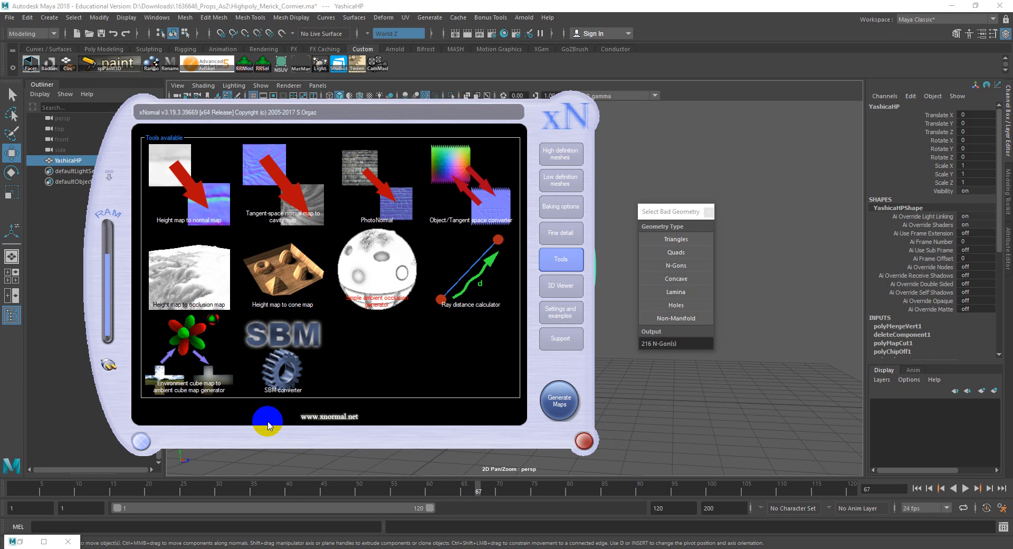
Step: Search for Photoshop in Windows and launch Adobe Photoshop CC 2018
key("super")
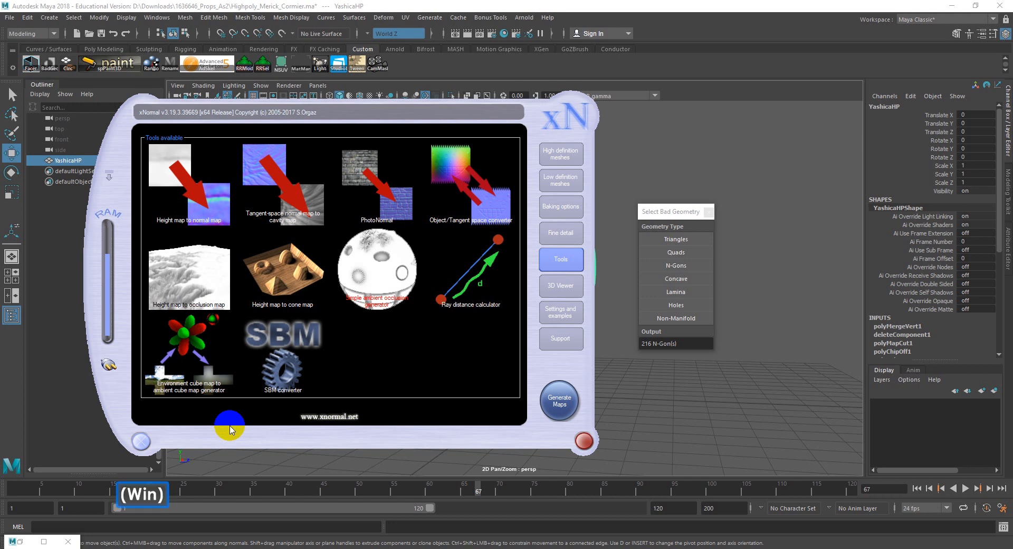
type("photo")
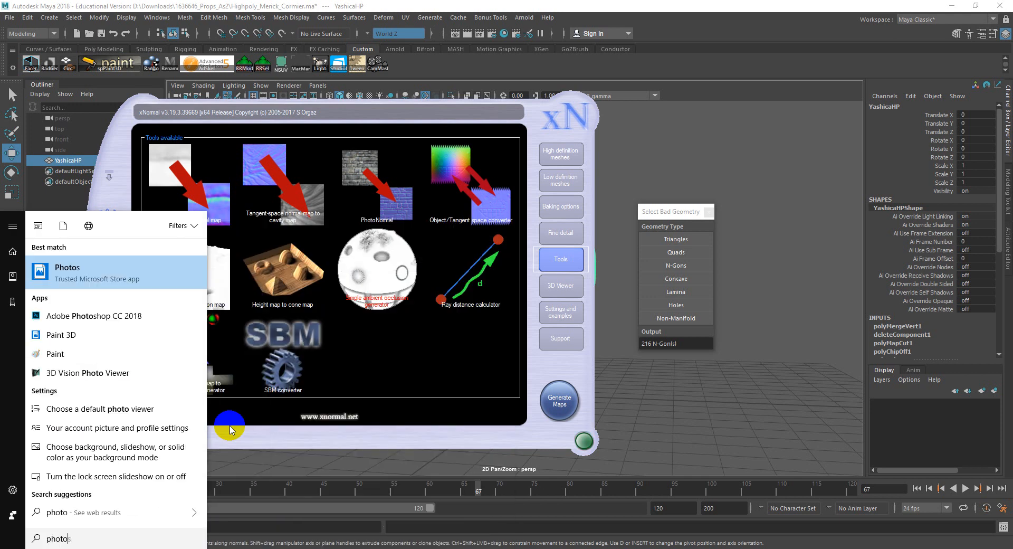
key("Down")
key("Down")
key("Down")
key("Return")
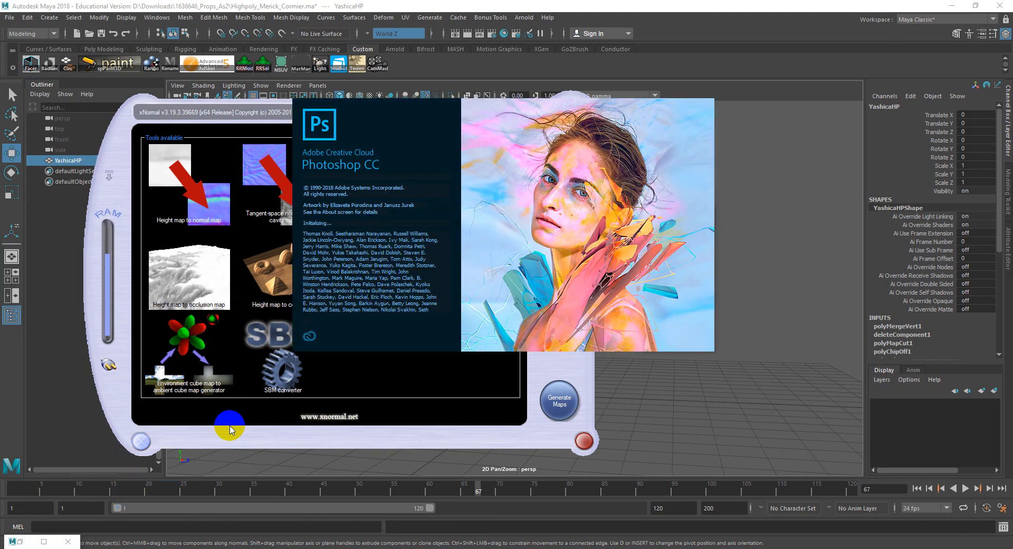
Step: Return to xNormal and make only SatansKnocker_FaceHi.OBJ visible among the high definition meshes, hiding SatansKnocker_RingHi.OBJ
left_click(488, 399)
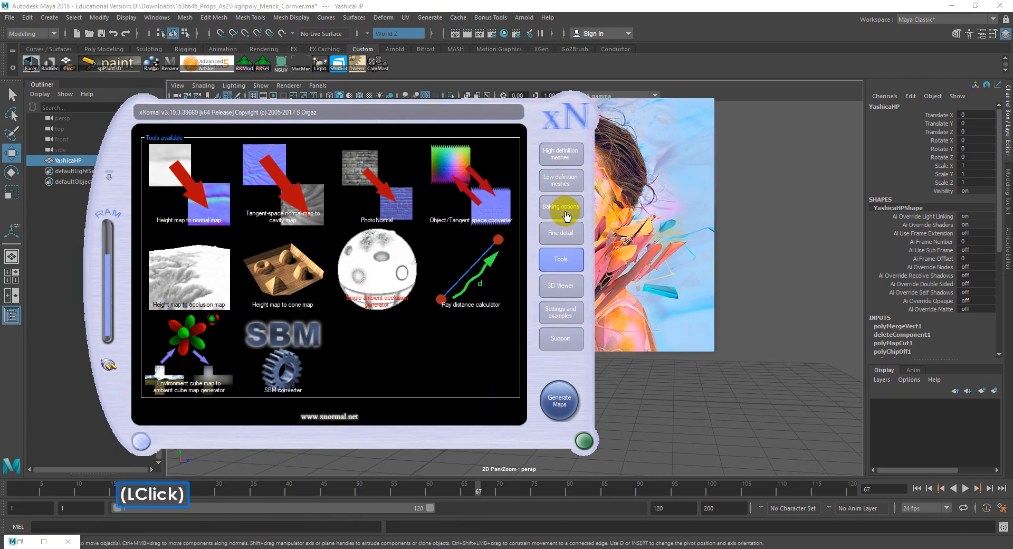
left_click(562, 149)
left_click(171, 170)
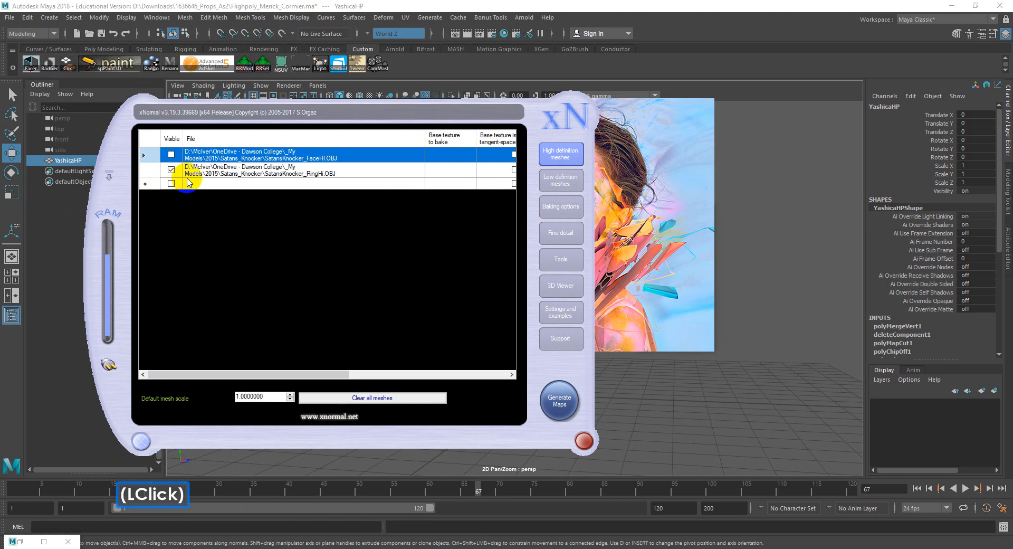
left_click(158, 184)
left_click(158, 153)
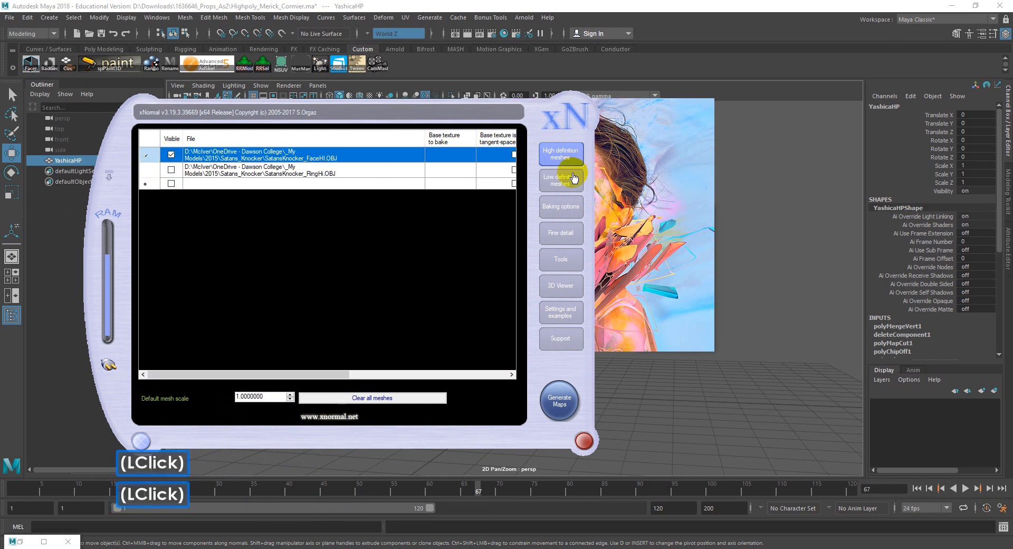
Step: Make only SatansKnocker_FaceLo.OBJ visible among the low definition meshes, hiding SatansKnocker_RingLo.obj
left_click(562, 179)
left_click(171, 170)
double_click(171, 154)
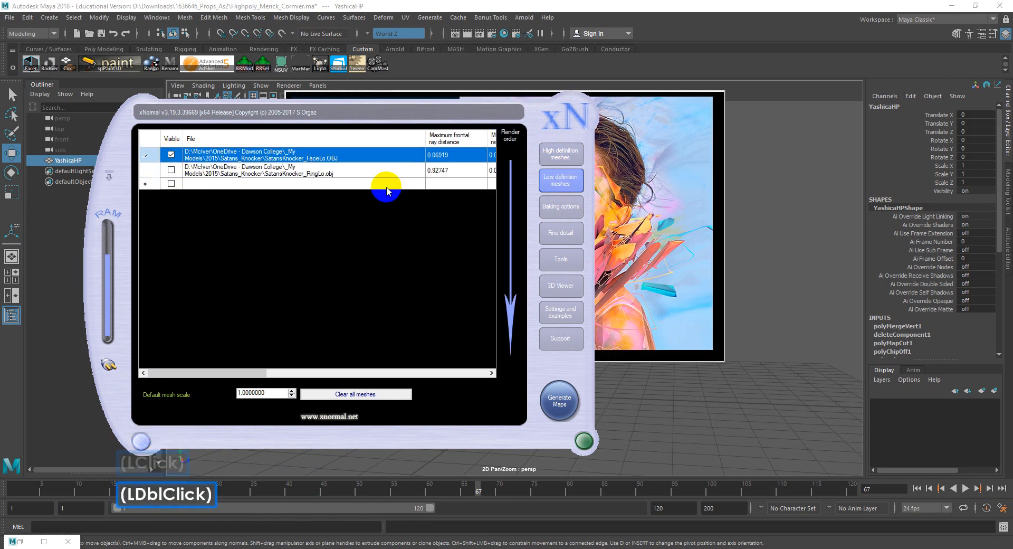
Step: Run the ray distance calculator for the low-poly face mesh, stop it and copy its results into the mesh's frontal and rear ray distances
left_click(561, 207)
left_click(562, 258)
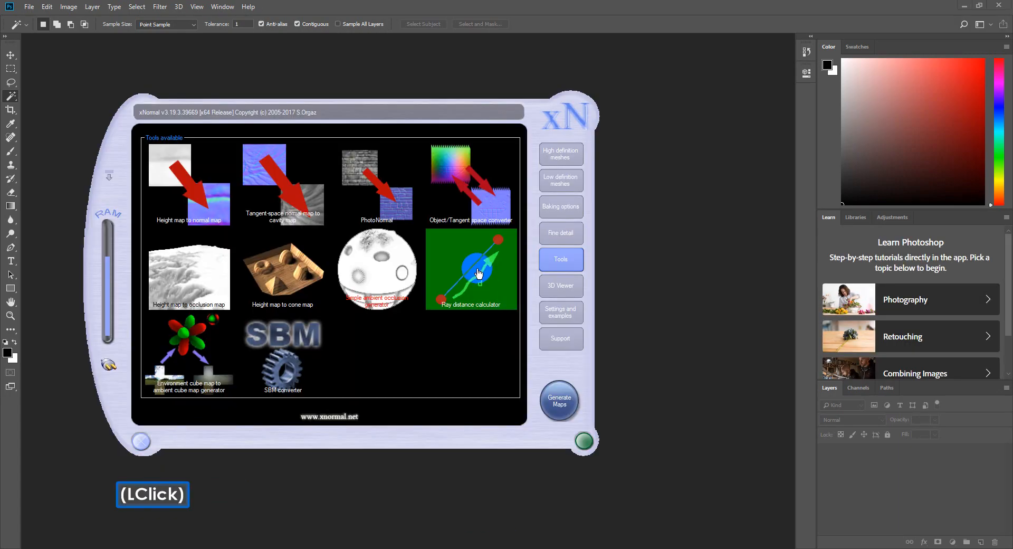
left_click(472, 266)
left_click(483, 312)
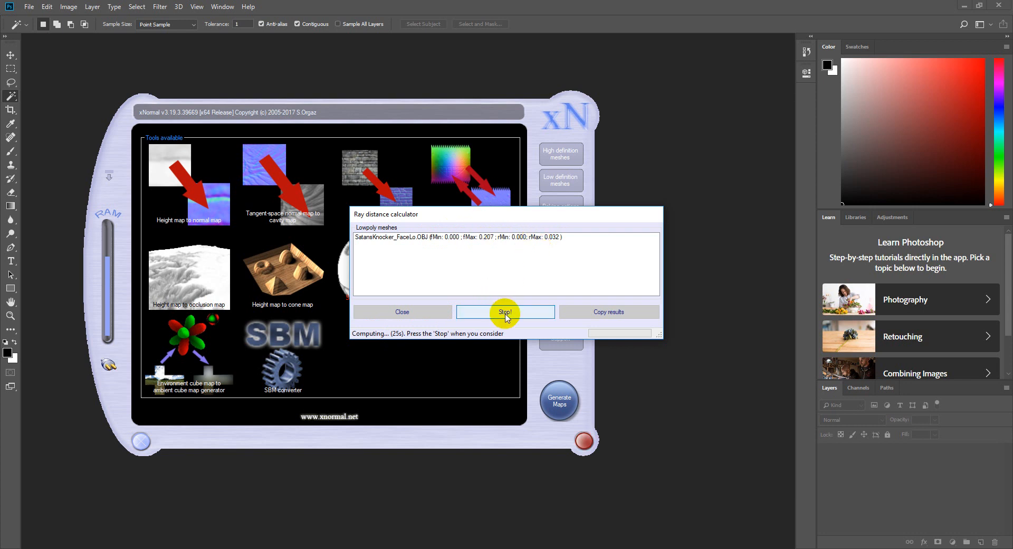
left_click(510, 315)
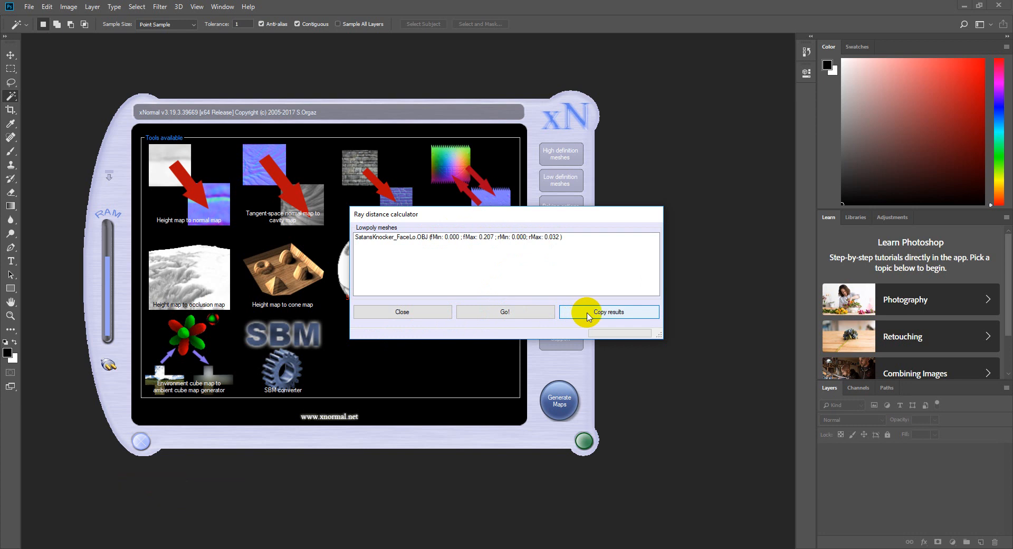
left_click(597, 316)
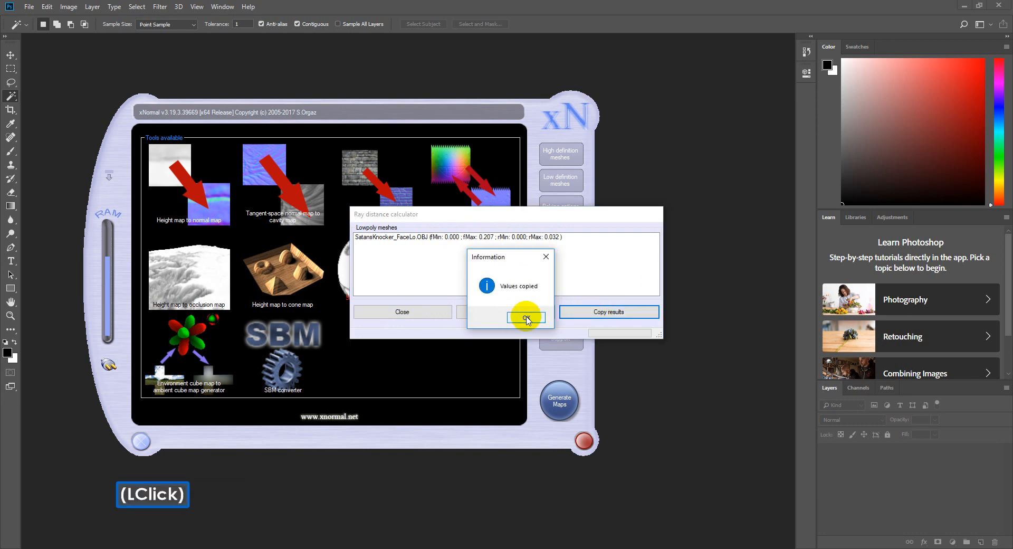
left_click(522, 318)
left_click(429, 318)
left_click(559, 182)
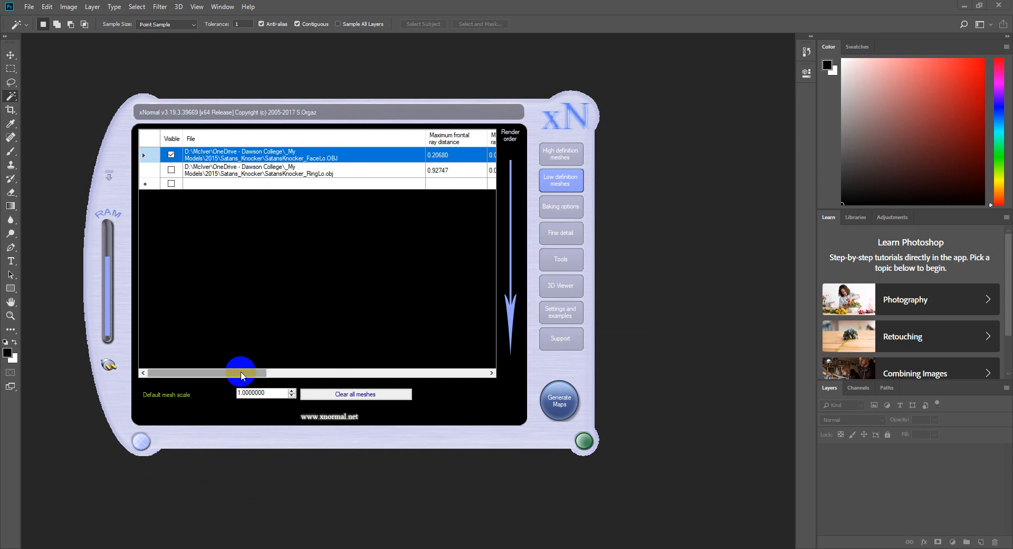
left_click_drag(247, 372, 312, 375)
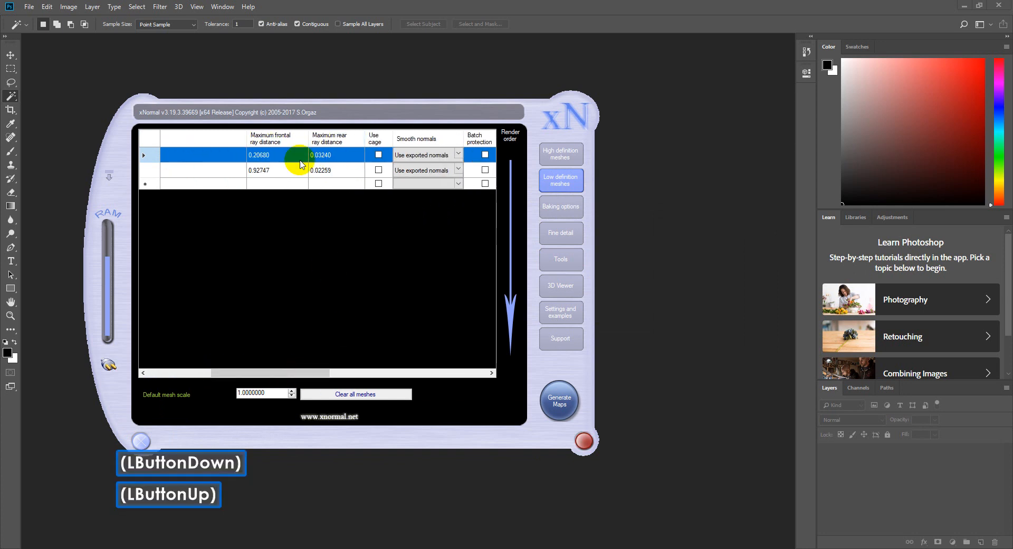
Step: Try a 4096 by 1024 map size in the baking options and return the size to 2048 by 2048
left_click(560, 205)
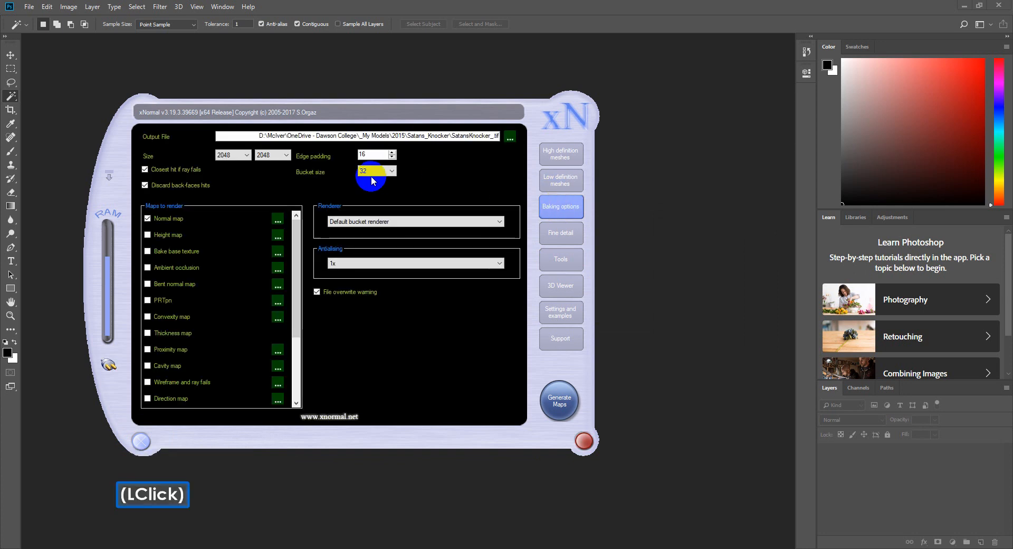
left_click(246, 154)
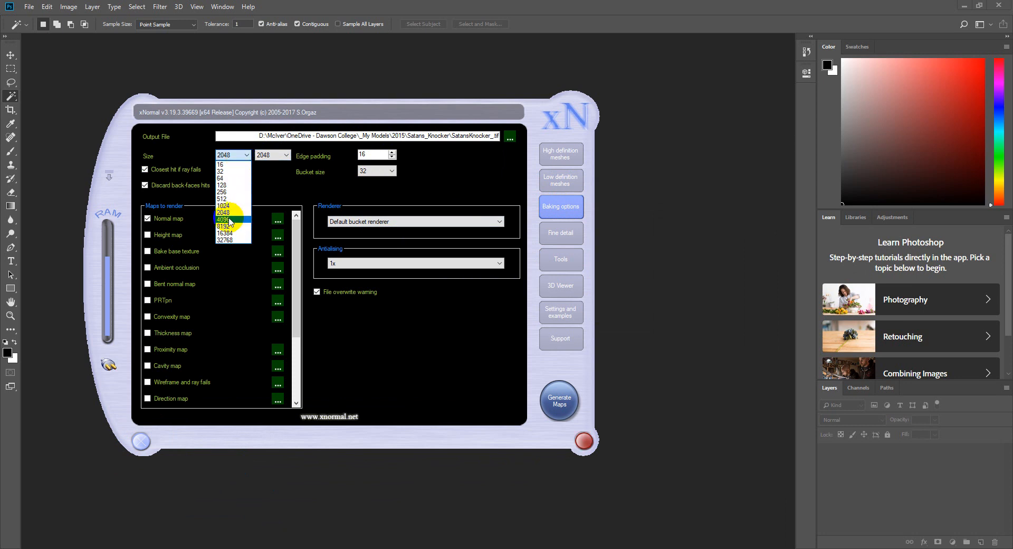
left_click(230, 219)
left_click(271, 155)
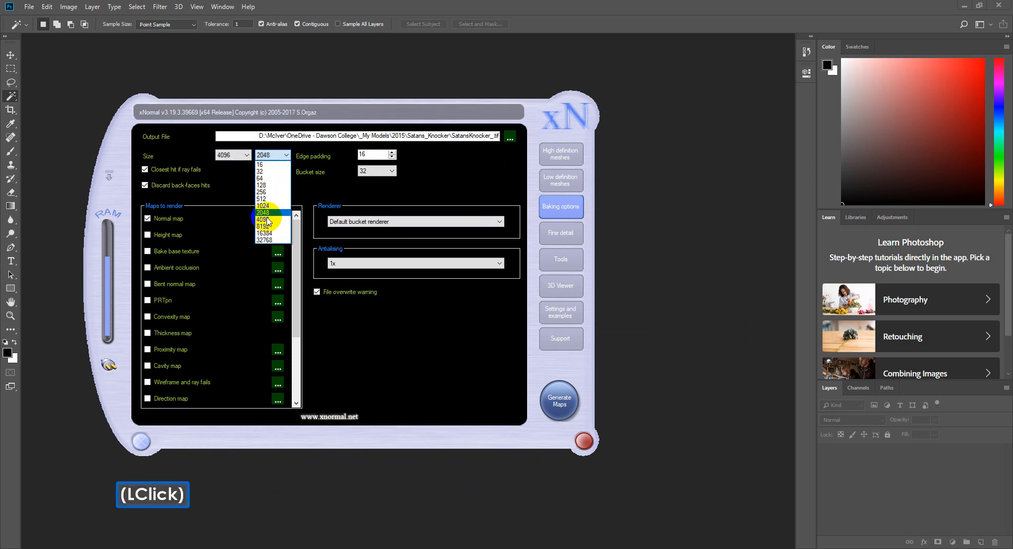
left_click(268, 206)
left_click(272, 154)
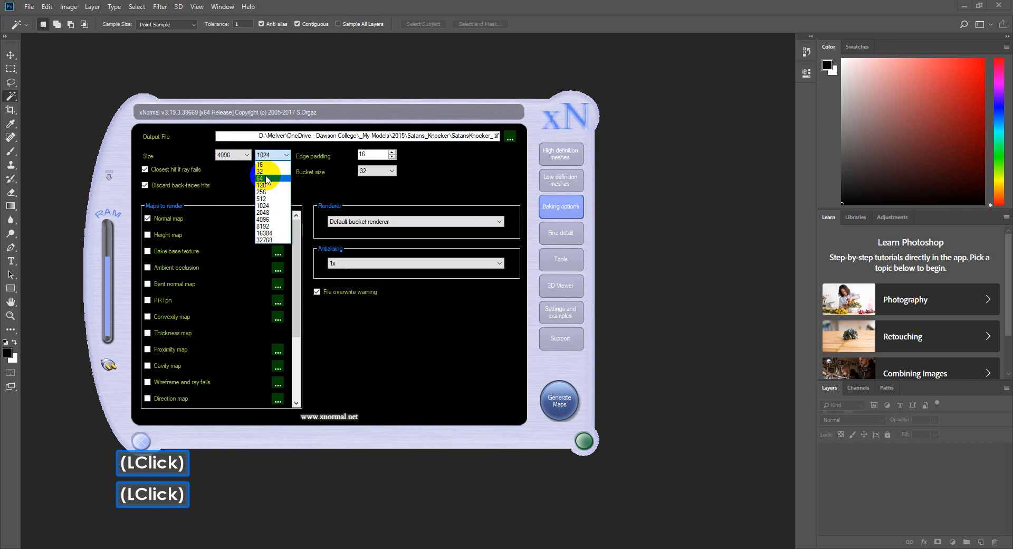
left_click(270, 213)
double_click(236, 154)
left_click(235, 212)
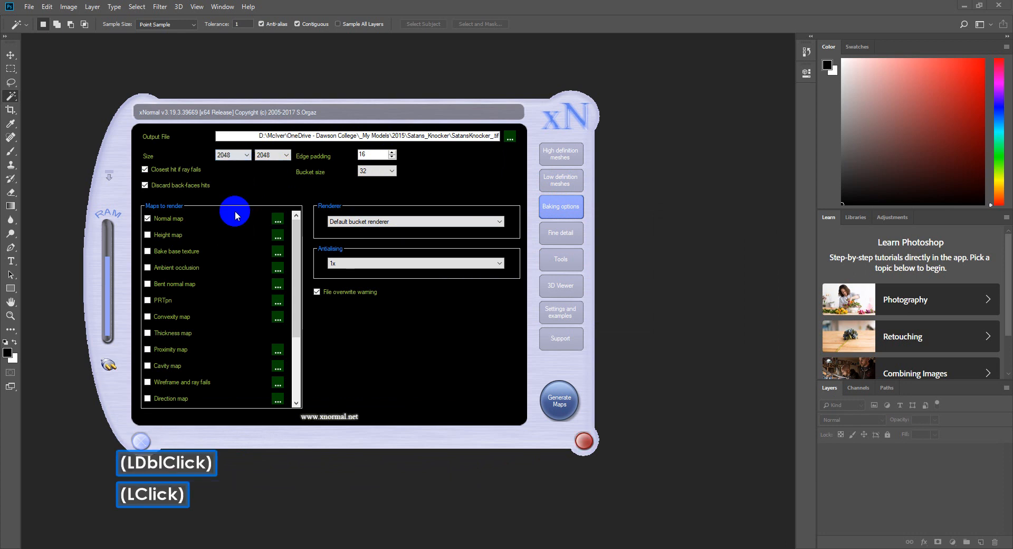
Step: Generate the SatansKnocker face's normal map, examine the facial detail in the preview and close the preview
left_click(558, 404)
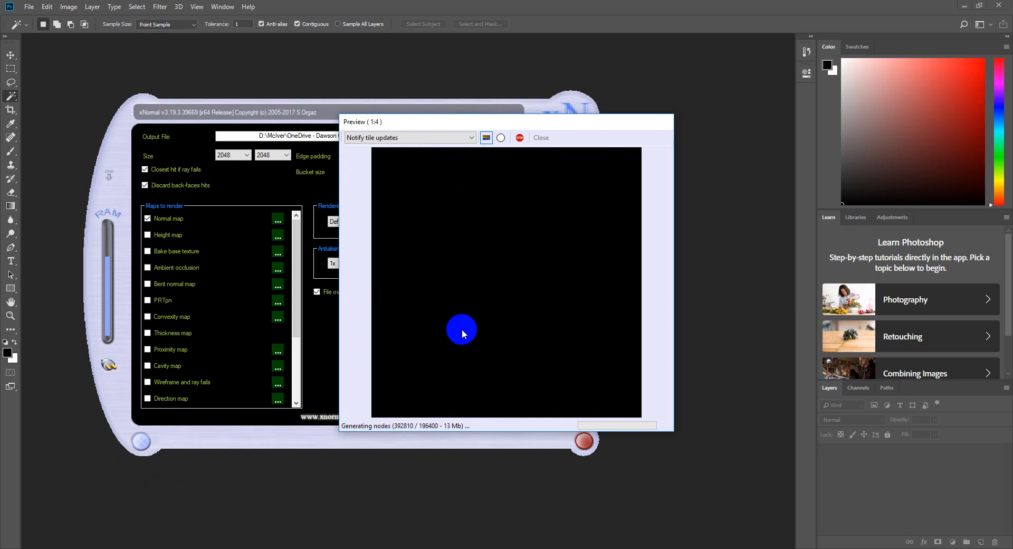
left_click(541, 318)
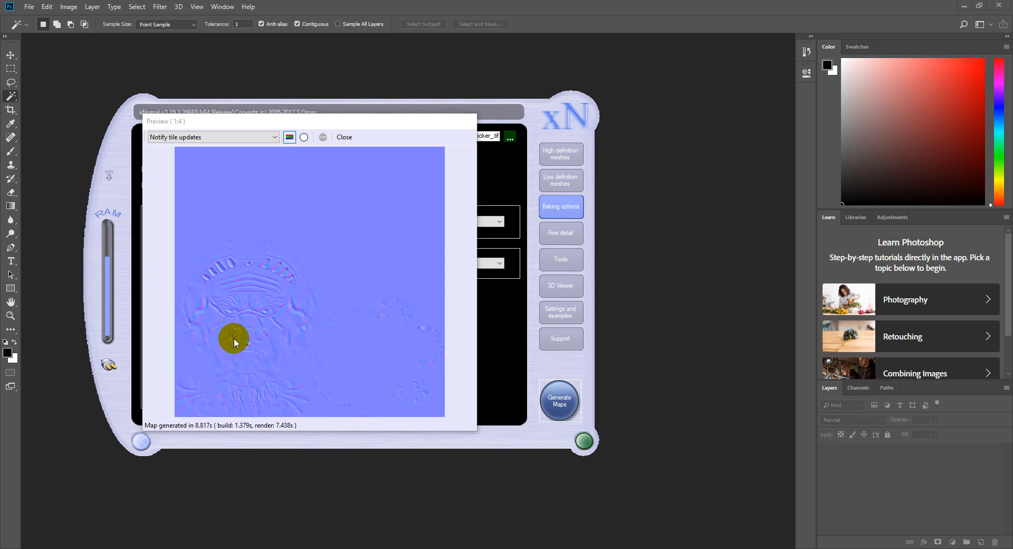
scroll(248, 345, "up", 2)
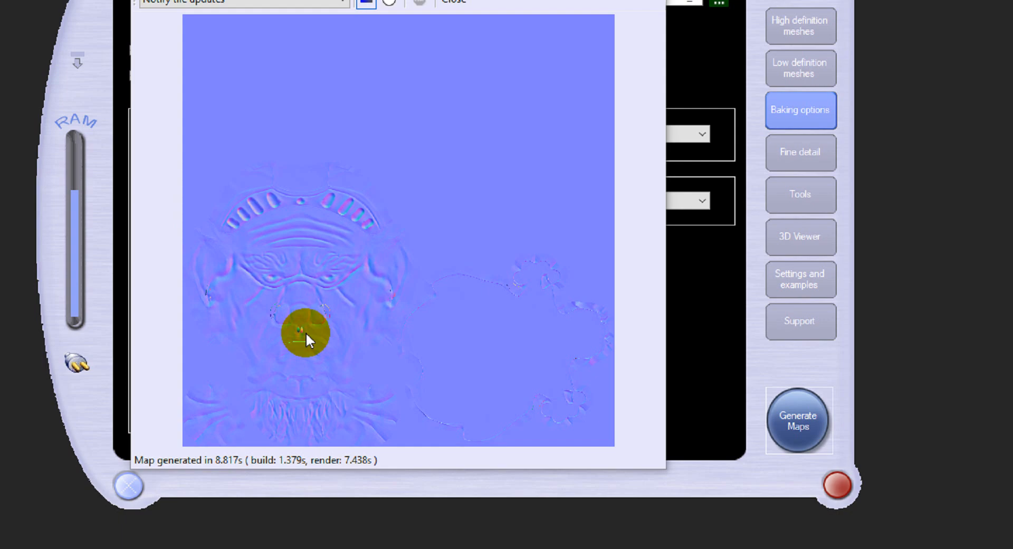
key("F5")
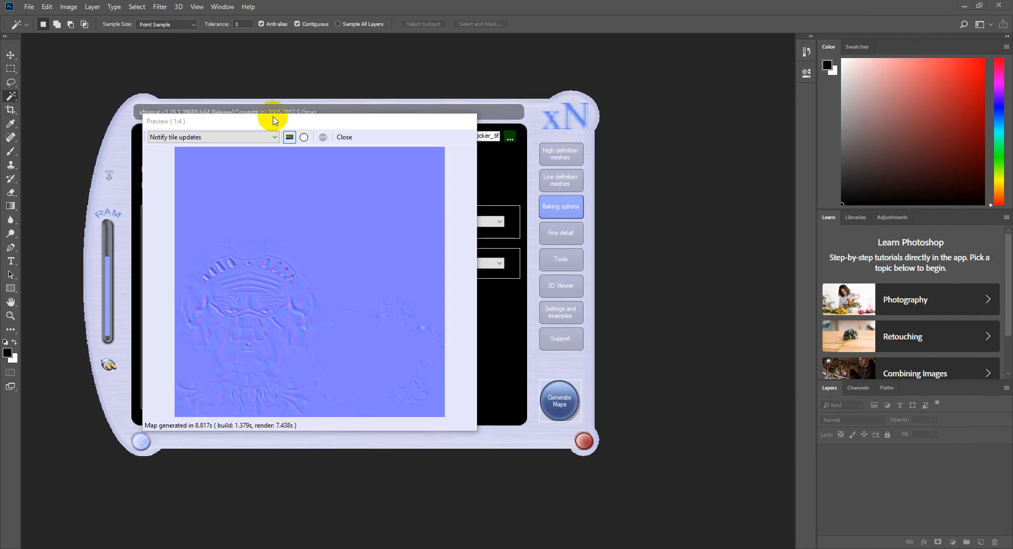
left_click(344, 138)
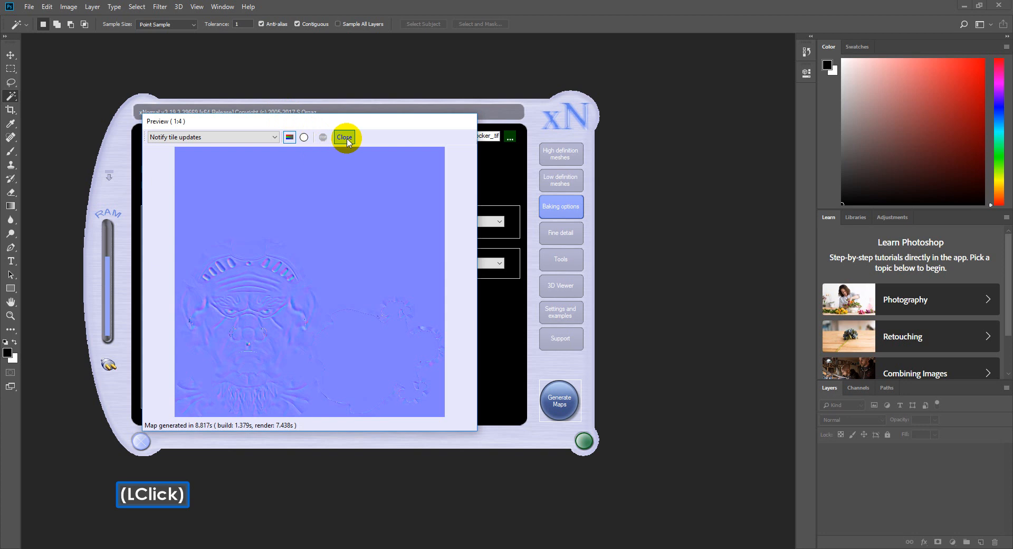
left_click(346, 139)
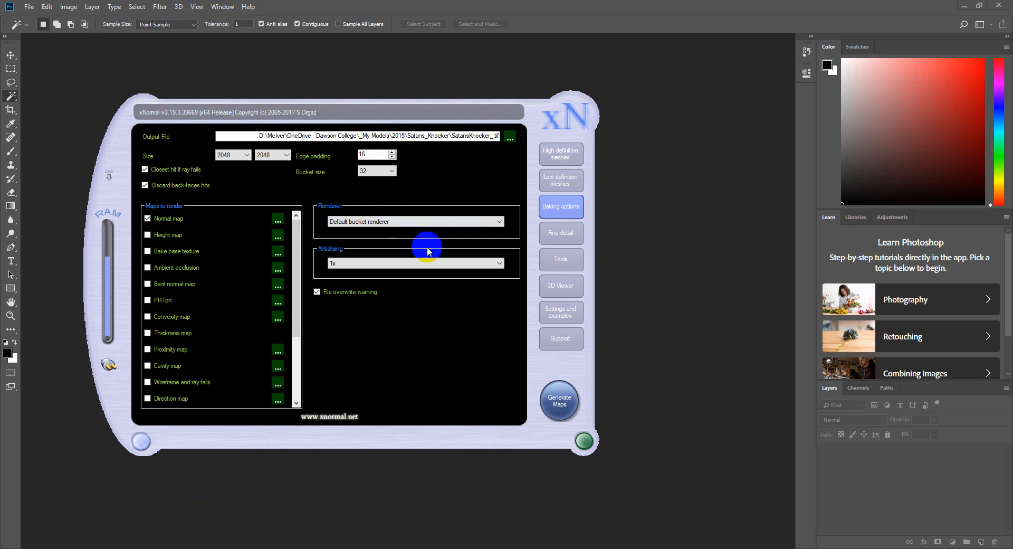
Step: Switch from xNormal to the high-poly camera scene in Maya and undo the latest selections and edits on the YashicaHP mesh
left_click(583, 441)
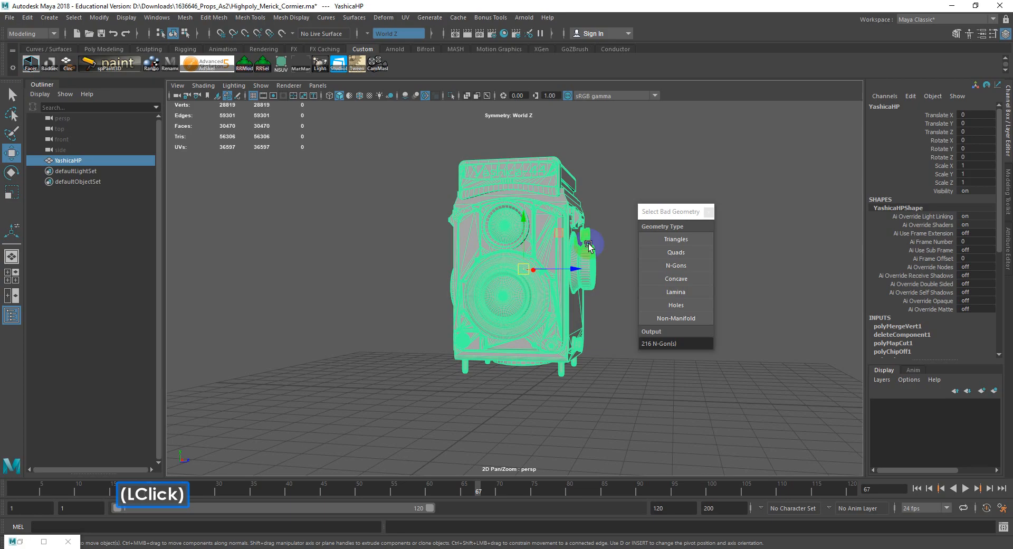
left_click_drag(586, 269, 556, 294, "alt")
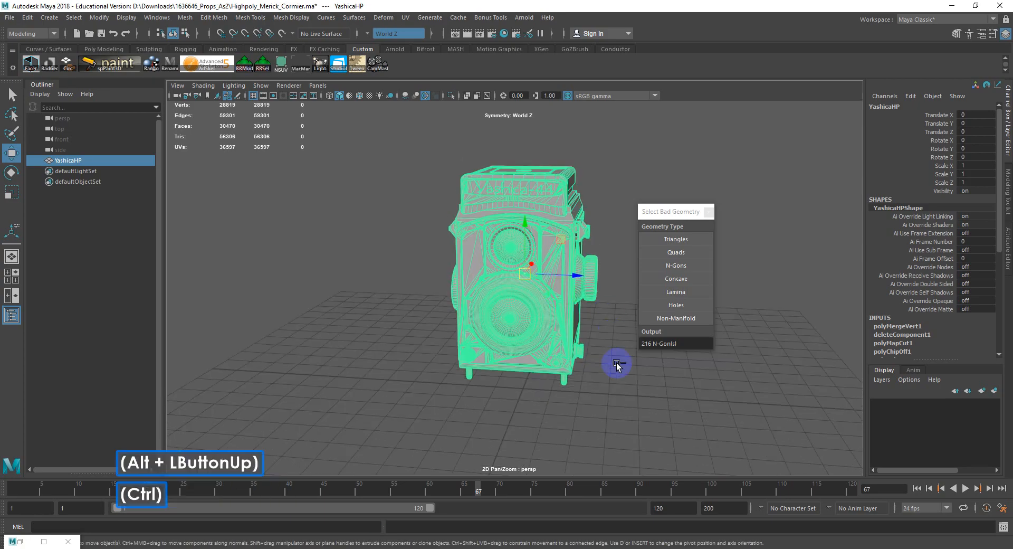
key("ctrl+z")
key("ctrl+z")
key("ctrl+z")
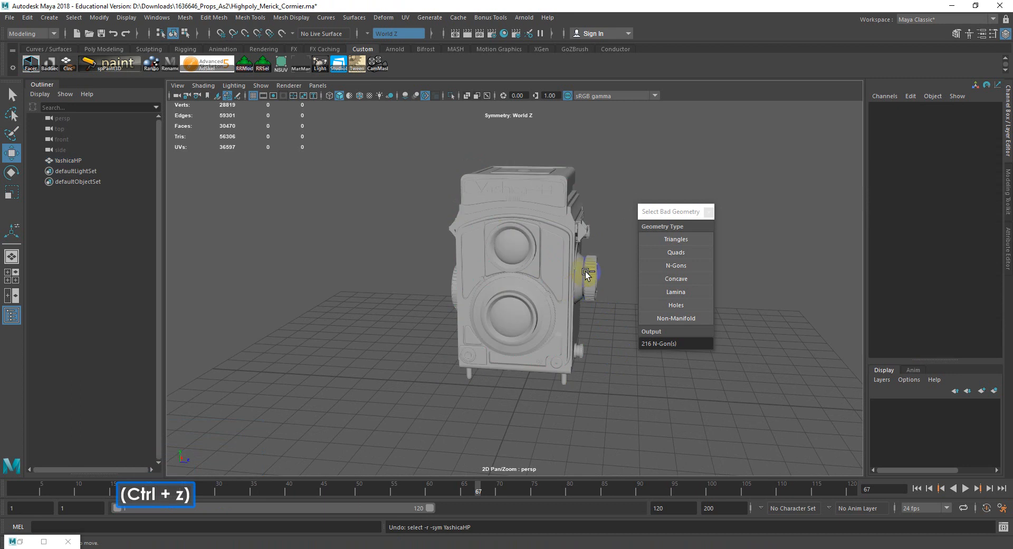
left_click(585, 274)
key("ctrl+z")
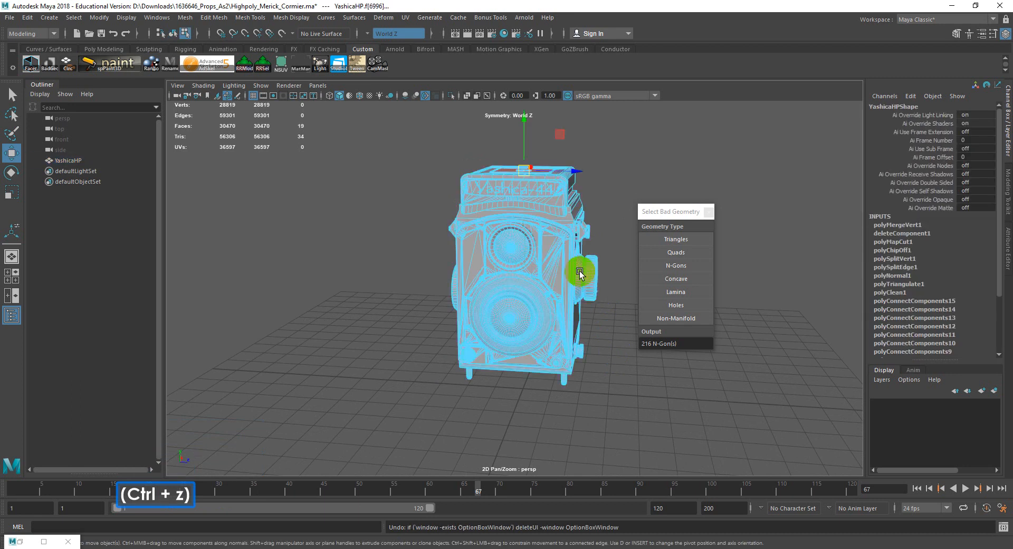
key("ctrl+z")
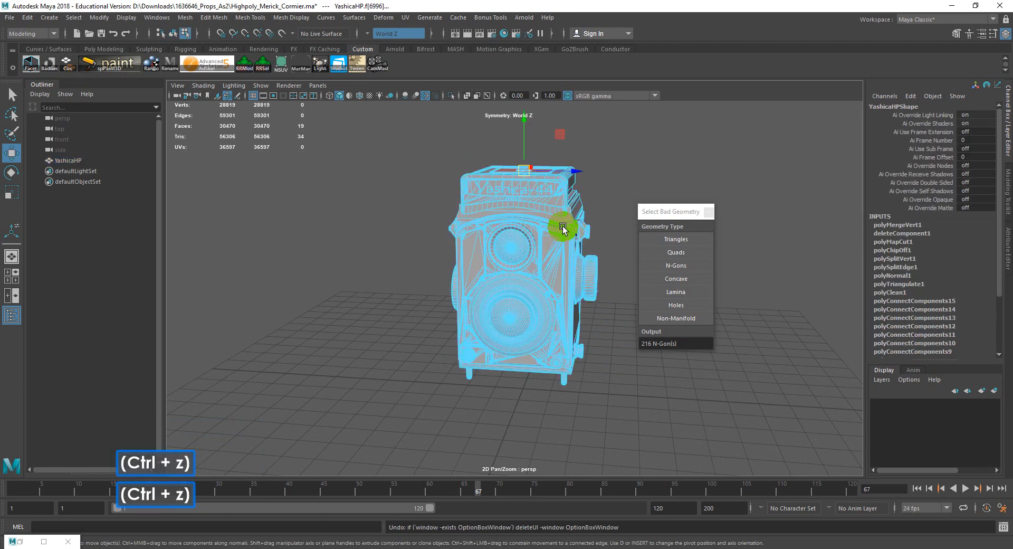
right_click(551, 195)
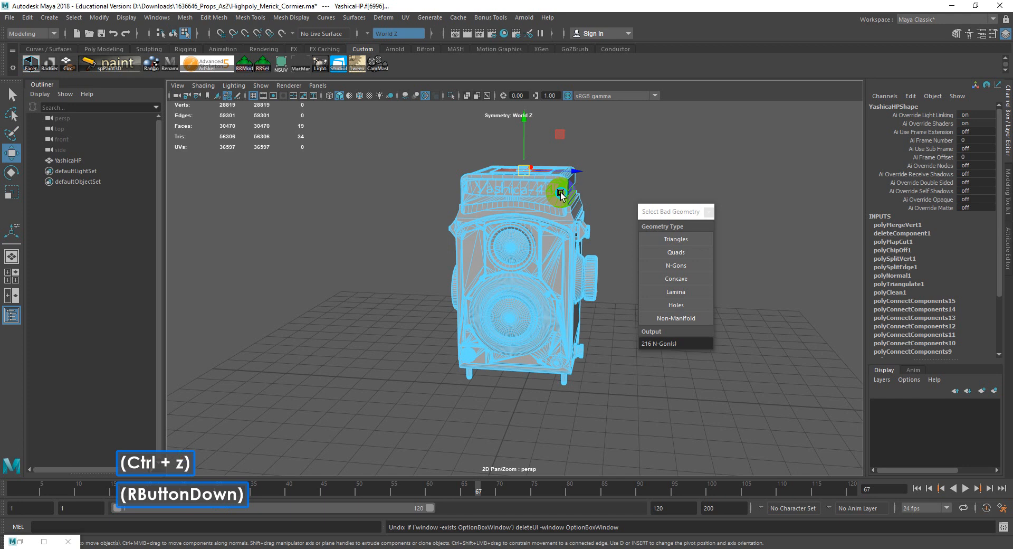
right_click_drag(560, 193, 112, 91)
left_click(7, 24)
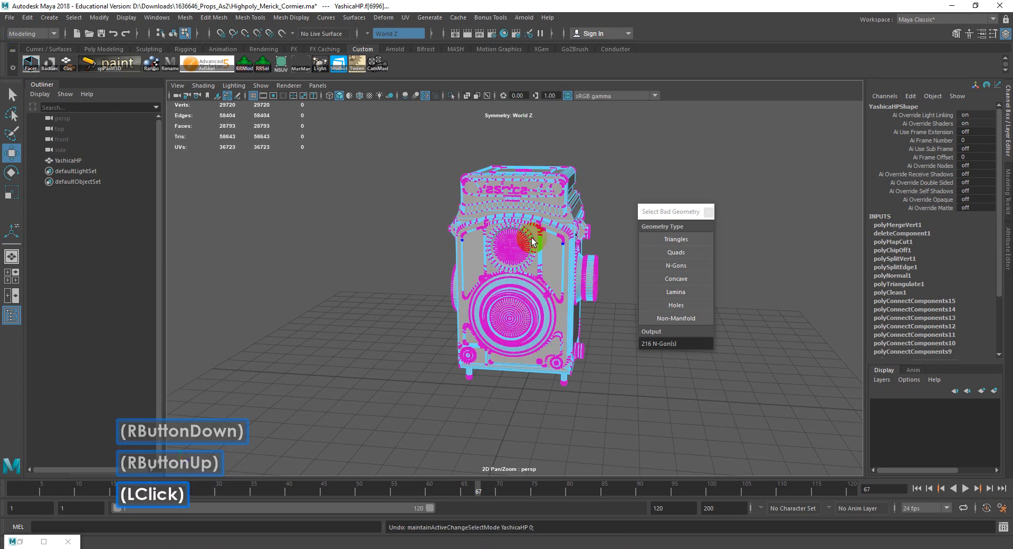
scroll(566, 224, "up", 2)
middle_click_drag(562, 231, 541, 258, "alt")
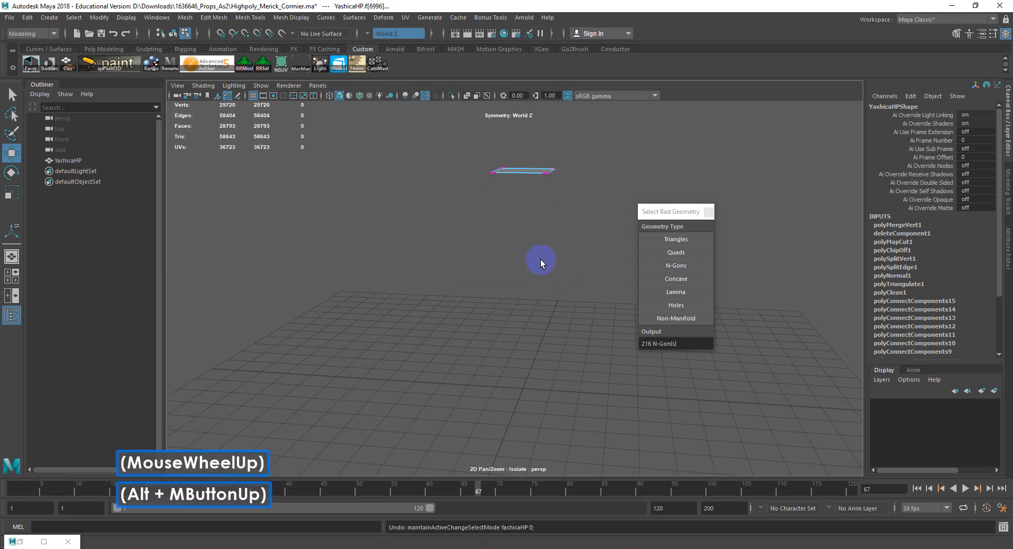
Step: Select YashicaHP in object mode and end its isolation to show the whole camera, closing the Select Bad Geometry window
mouse_move(541, 259)
left_mouse_down("alt")
mouse_move(523, 276)
mouse_move(536, 249)
left_mouse_up("alt")
right_click(539, 170)
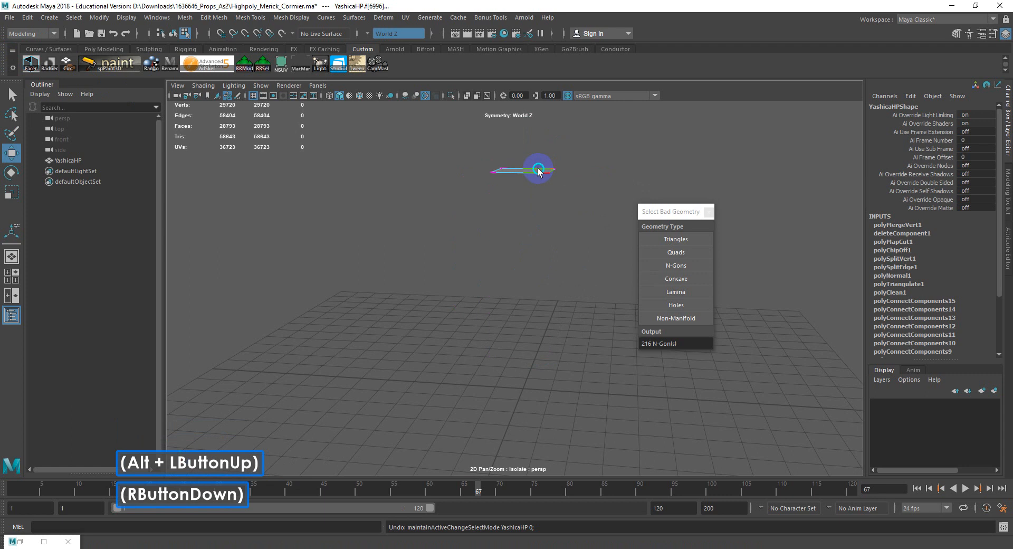
right_click_drag(539, 170, 583, 156)
left_click(511, 213)
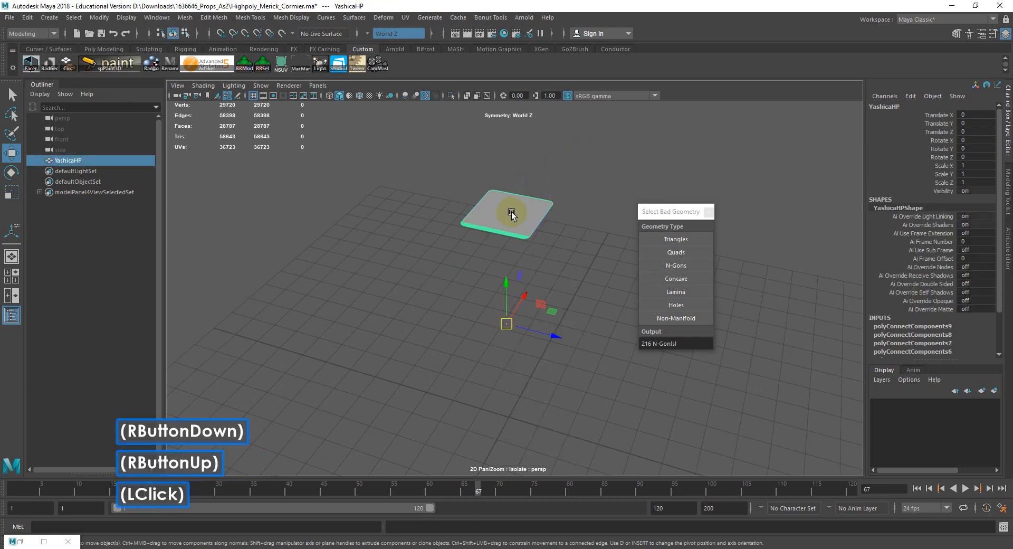
key("ctrl+1")
left_click_drag(533, 219, 533, 228, "alt")
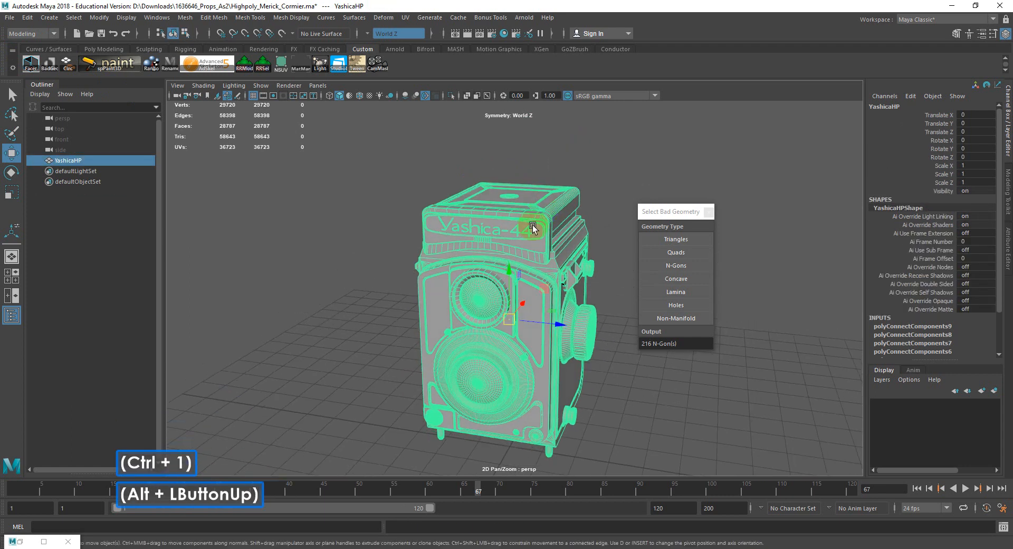
middle_click_drag(533, 228, 497, 139, "alt")
left_click(709, 213)
Step: Move YashicaHP's pivot to the centre vertex of the round disc on the camera's underside, using vertex snapping
middle_click_drag(510, 199, 529, 250, "alt")
left_click_drag(531, 256, 522, 250, "alt")
left_click_drag(537, 283, 556, 306, "alt")
scroll(559, 260, "up", 2, "alt")
middle_click_drag(556, 310, 549, 268, "alt")
left_click_drag(549, 268, 543, 312, "alt")
scroll(482, 289, "up", 3, "alt")
scroll(560, 242, "down", 2, "alt")
left_click_drag(561, 242, 570, 268, "alt")
key("d")
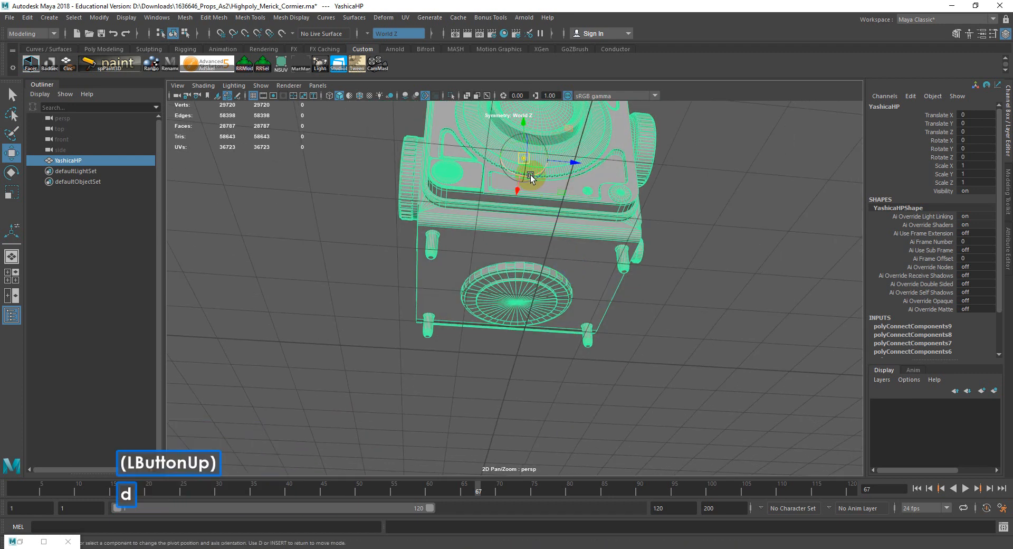
key("v")
left_click_drag(528, 170, 524, 310)
scroll(524, 310, "up", 5)
middle_click_drag(546, 317, 554, 278, "alt")
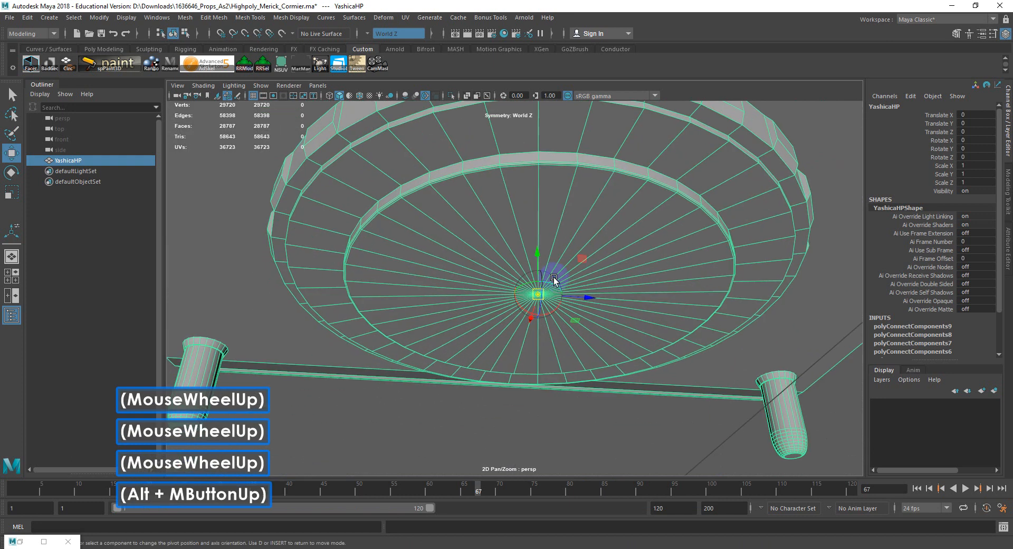
left_click_drag(554, 278, 560, 256, "alt")
middle_click_drag(559, 256, 555, 293, "alt")
key("d")
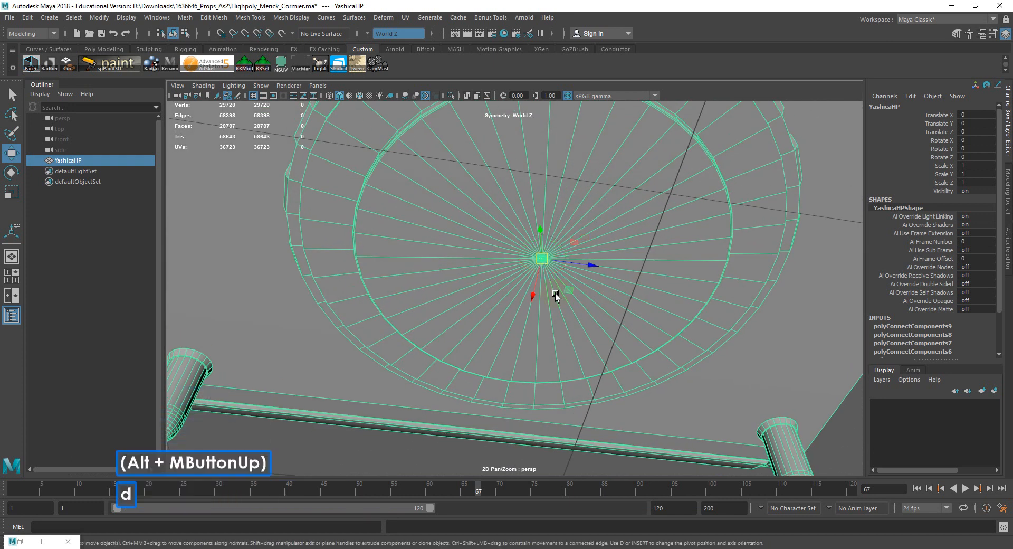
Step: Bake YashicaHP's repositioned pivot into the mesh's transform values
scroll(555, 293, "down", 4)
left_click_drag(556, 292, 708, 250, "alt")
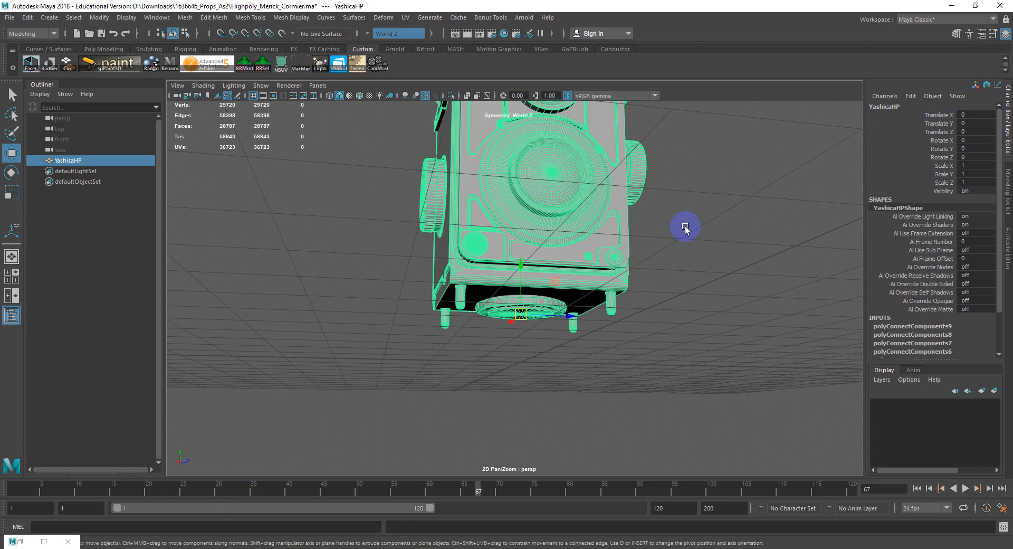
scroll(686, 227, "down", 3)
left_click_drag(685, 227, 574, 340, "alt")
scroll(604, 332, "down", 1, "alt")
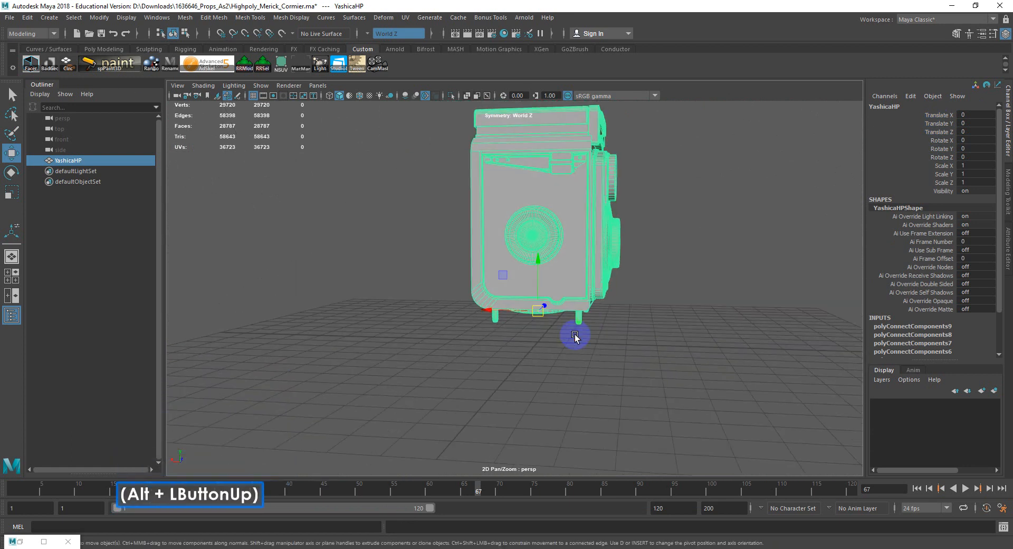
left_click(104, 19)
left_click(120, 106)
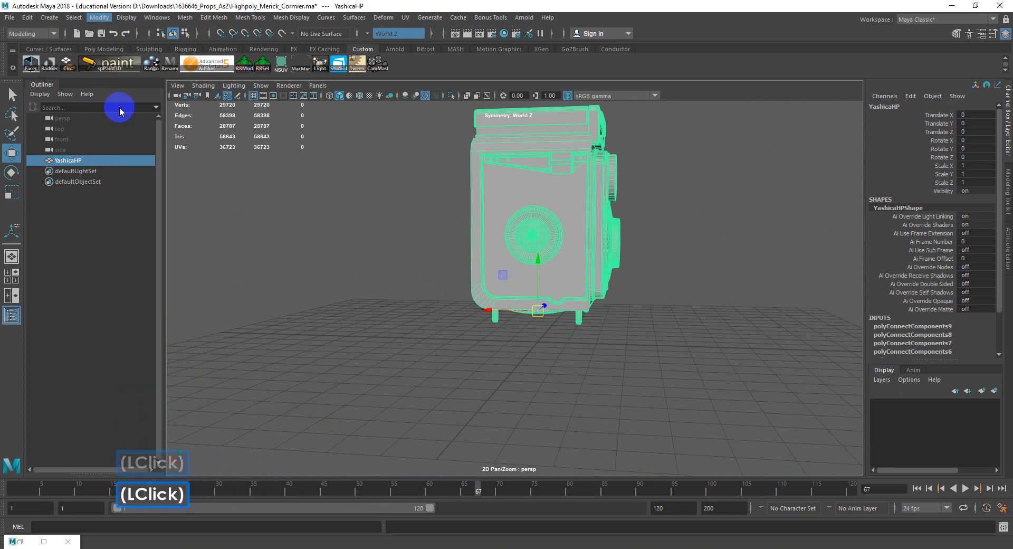
left_click(102, 19)
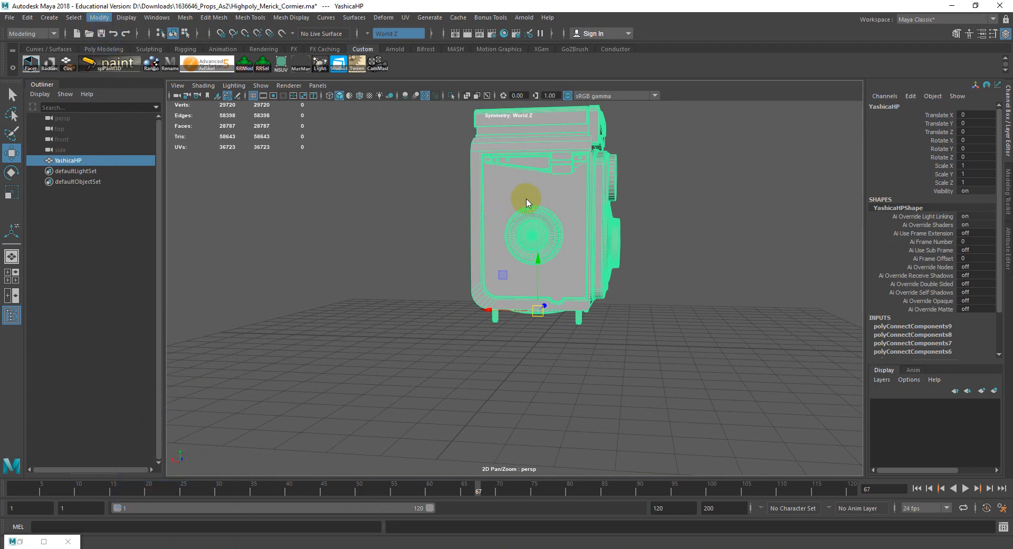
middle_click_drag(527, 202, 511, 238, "alt")
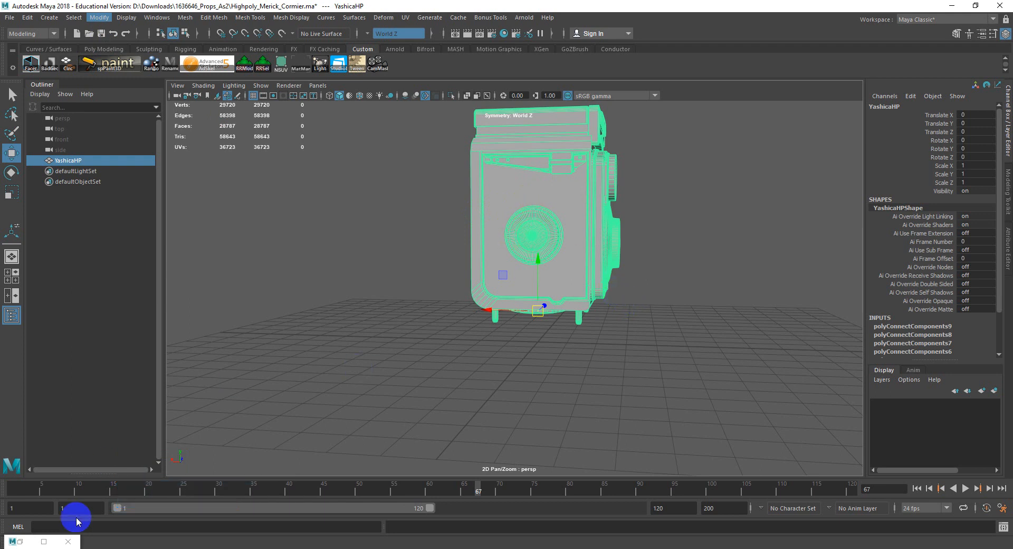
Step: Close the minimized tool window and set YashicaHP's Translate Y to 0
left_click(69, 542)
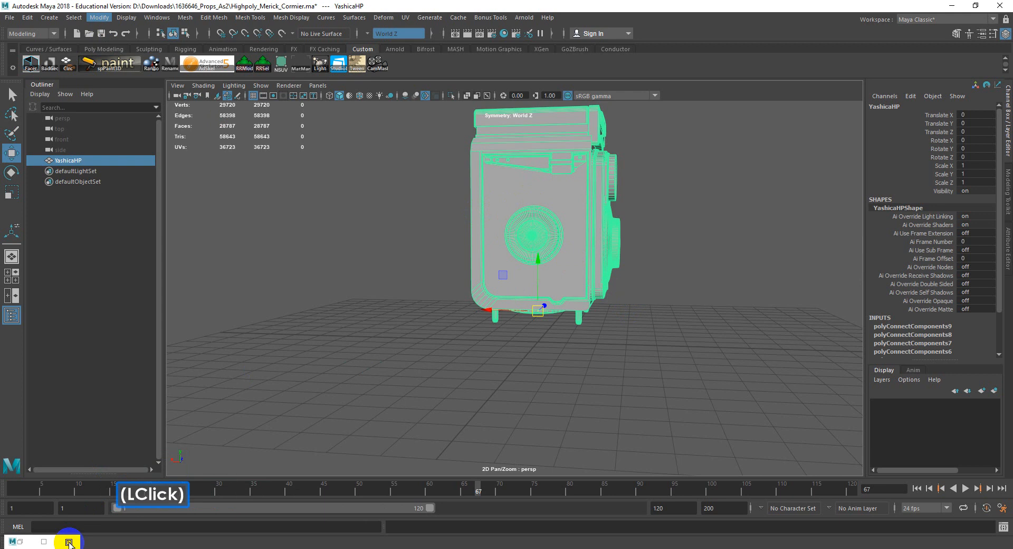
left_click_drag(418, 290, 798, 207, "alt")
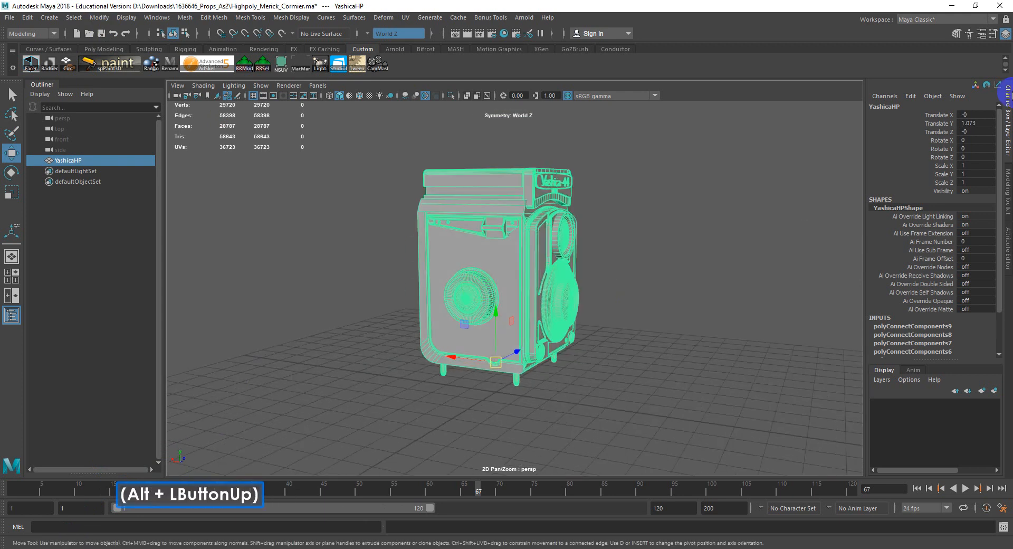
left_click(983, 124)
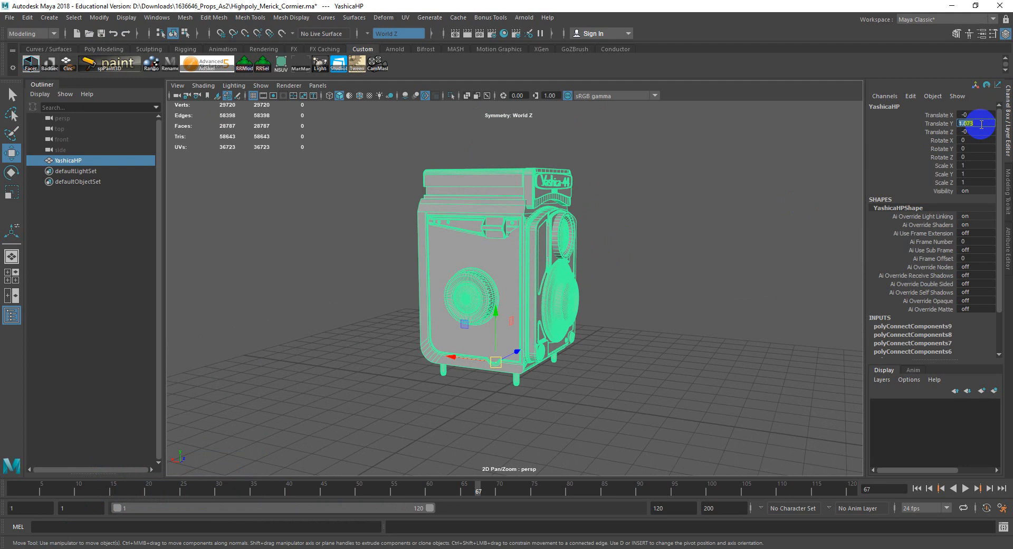
key("Return")
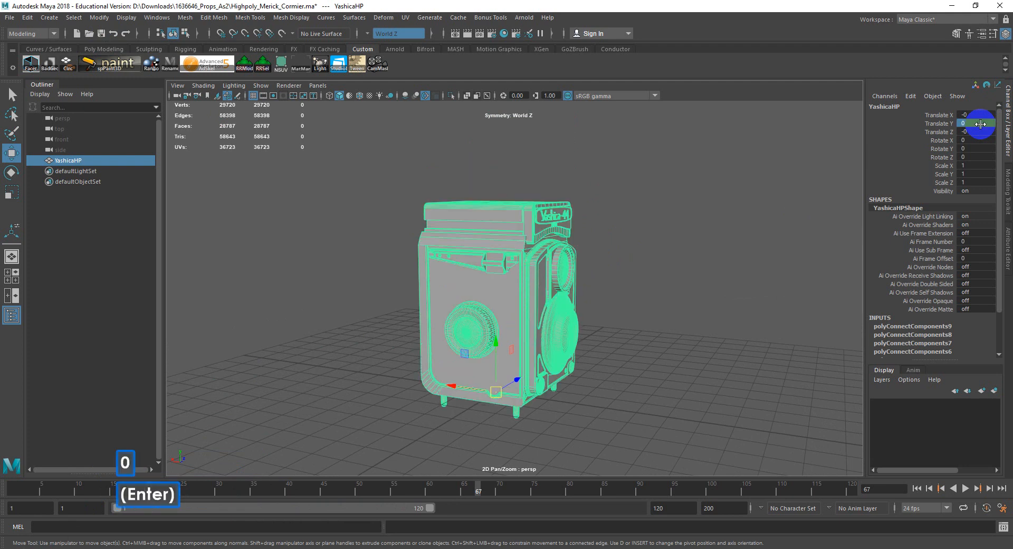
Step: Examine the high-poly camera's placement relative to the grid from the front, underside and top
left_click_drag(575, 248, 543, 233, "alt")
scroll(558, 379, "up", 5, "alt")
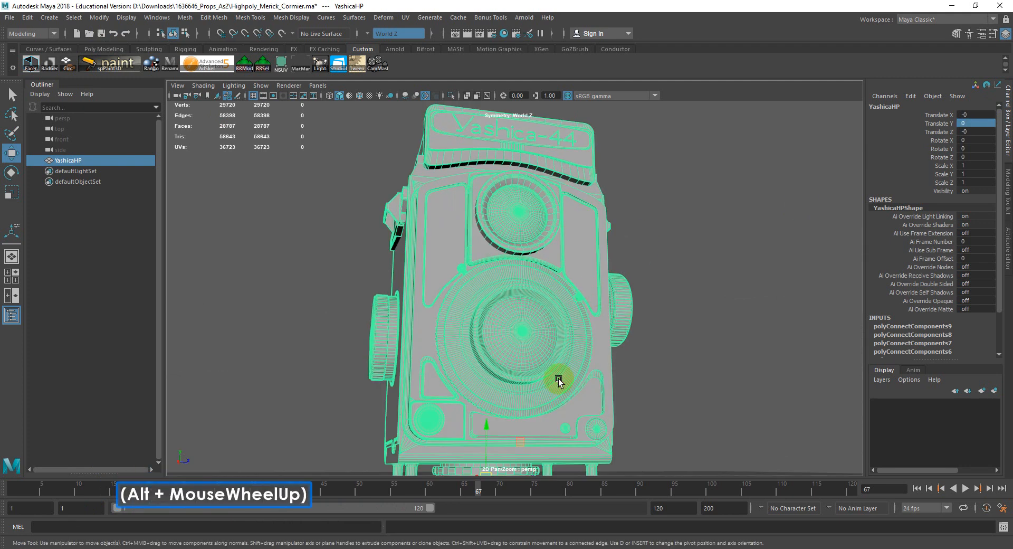
left_click_drag(559, 379, 553, 315, "alt")
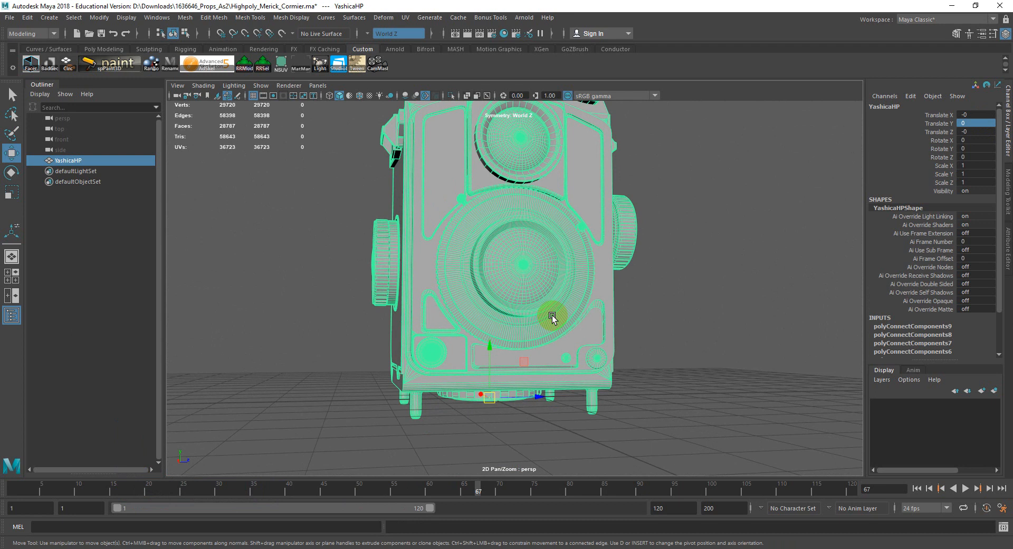
left_click_drag(549, 316, 583, 341, "alt")
scroll(566, 299, "down", 3, "alt")
middle_click_drag(565, 299, 570, 315, "alt")
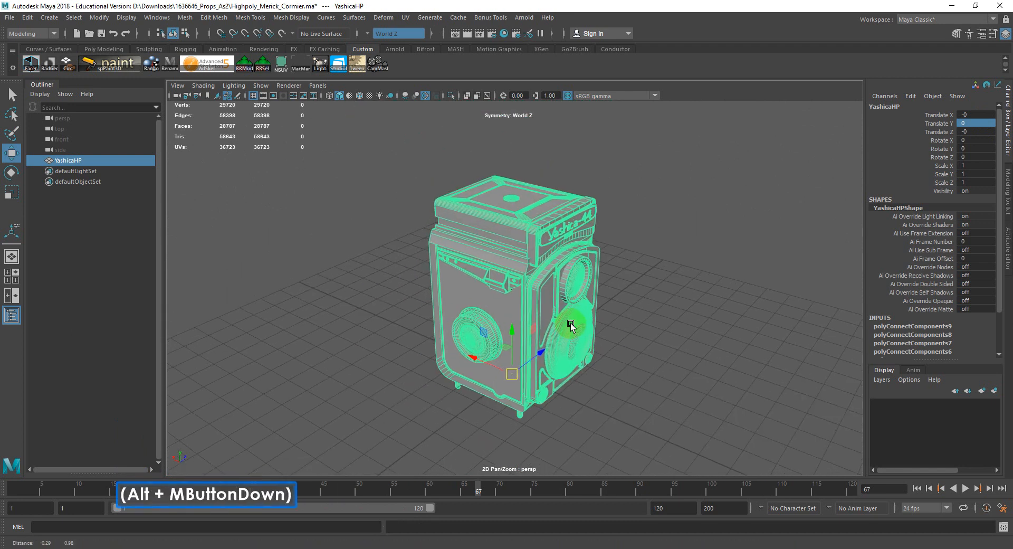
left_click_drag(570, 315, 542, 336, "alt")
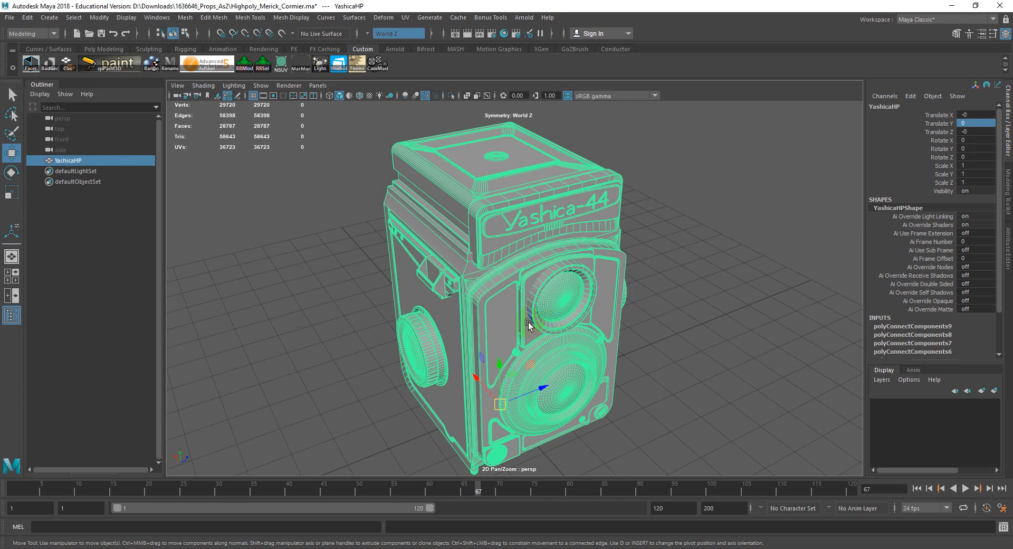
Step: Save the high-poly scene and close its Maya session to return to Camera_scene.mb
key("ctrl+s")
left_click(10, 19)
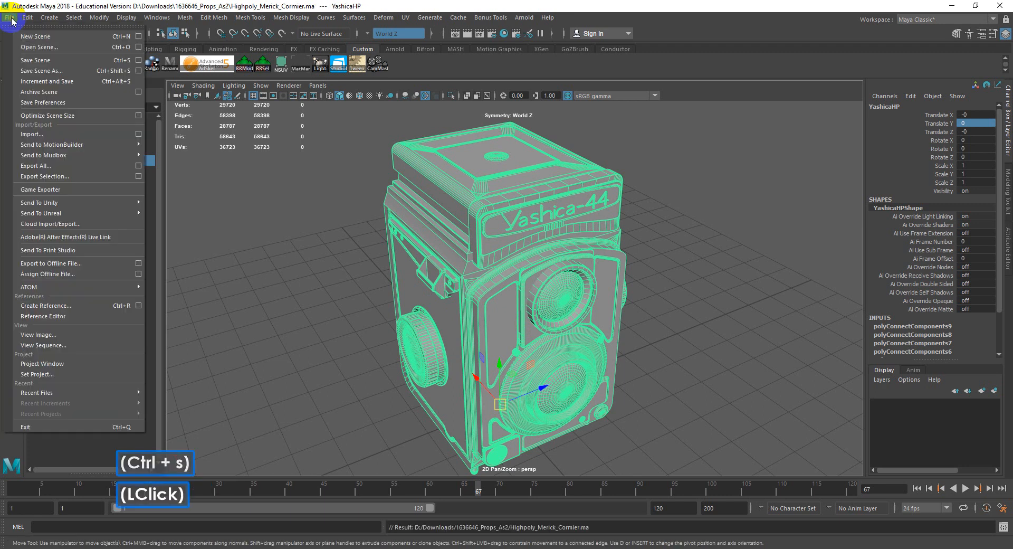
left_click(808, 18)
left_click(1000, 6)
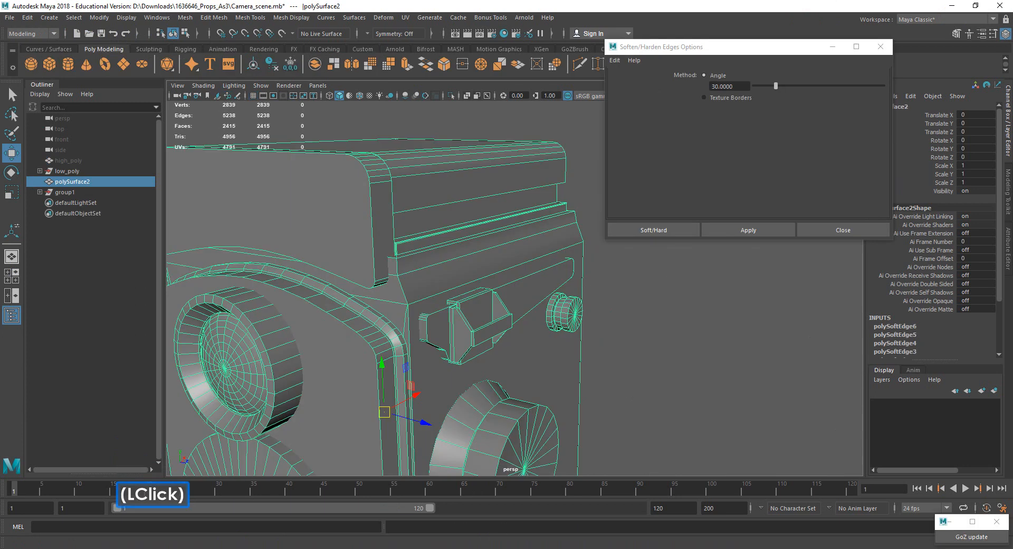
Step: Delete the construction history of the low-poly camera mesh polySurface2
scroll(475, 320, "down", 5)
scroll(474, 319, "down", 1, "alt")
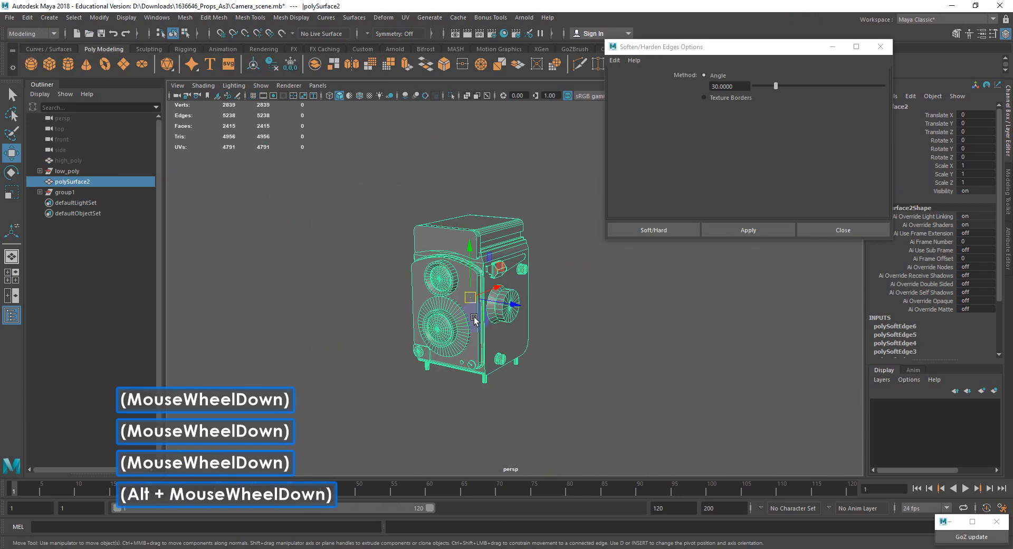
left_click_drag(474, 319, 515, 325, "alt")
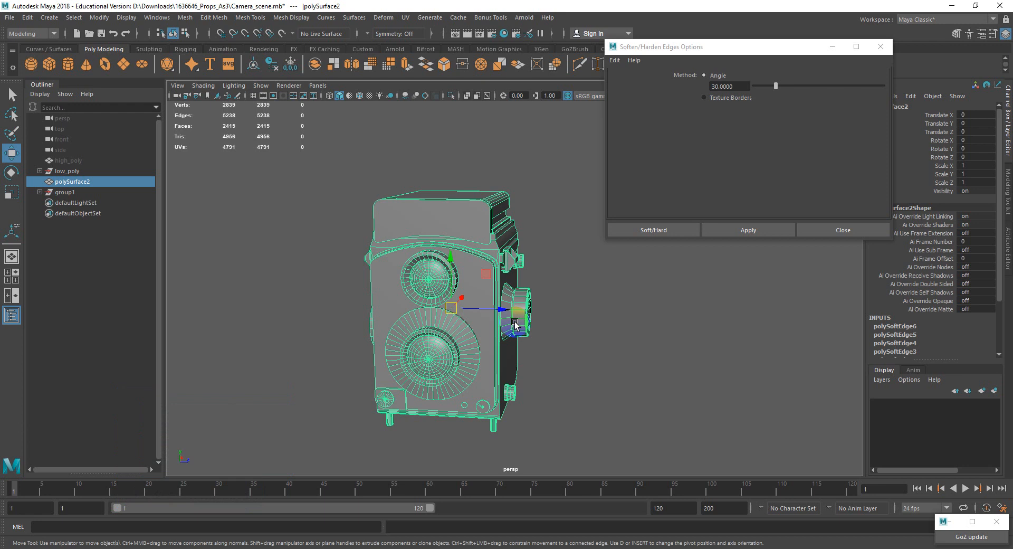
left_click(528, 300)
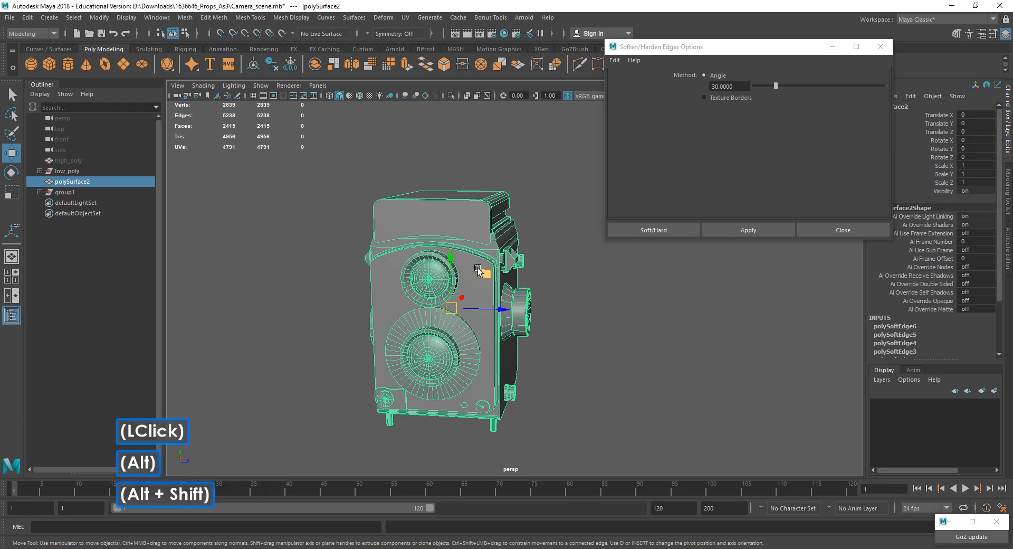
left_click(536, 312)
left_click(476, 295)
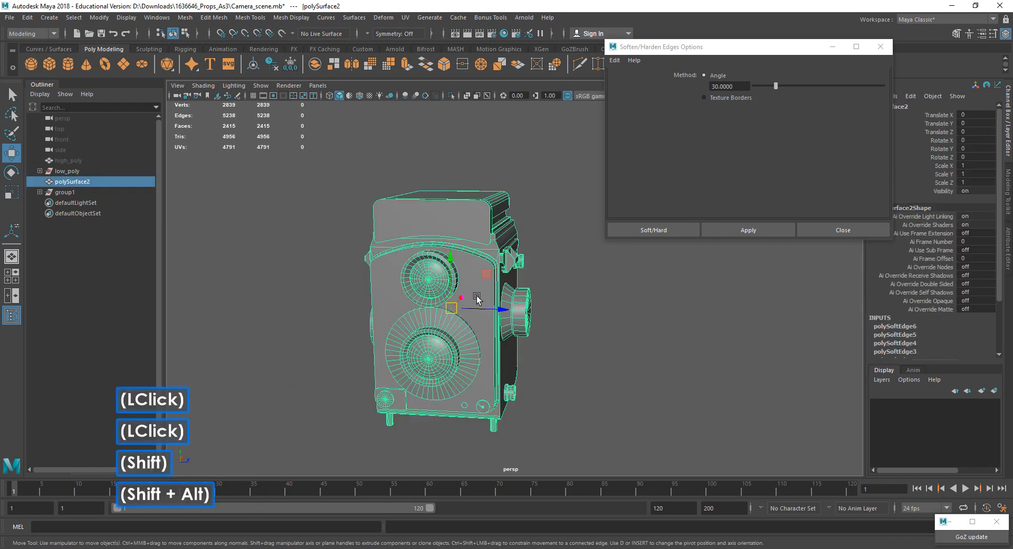
key("shift+alt+d")
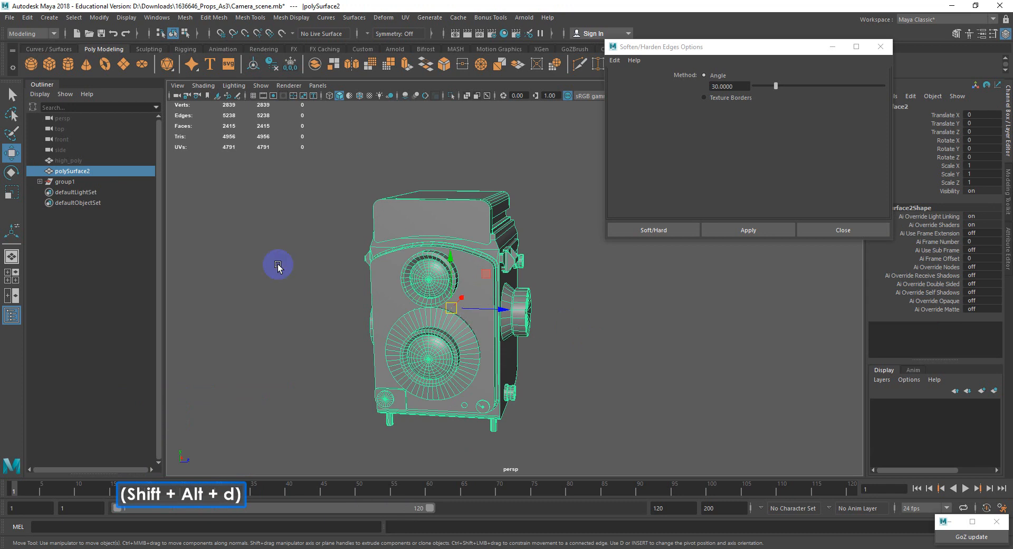
Step: Delete the leftover group1 from the scene and select polySurface2
left_click(68, 182)
key("Delete")
left_click(74, 171)
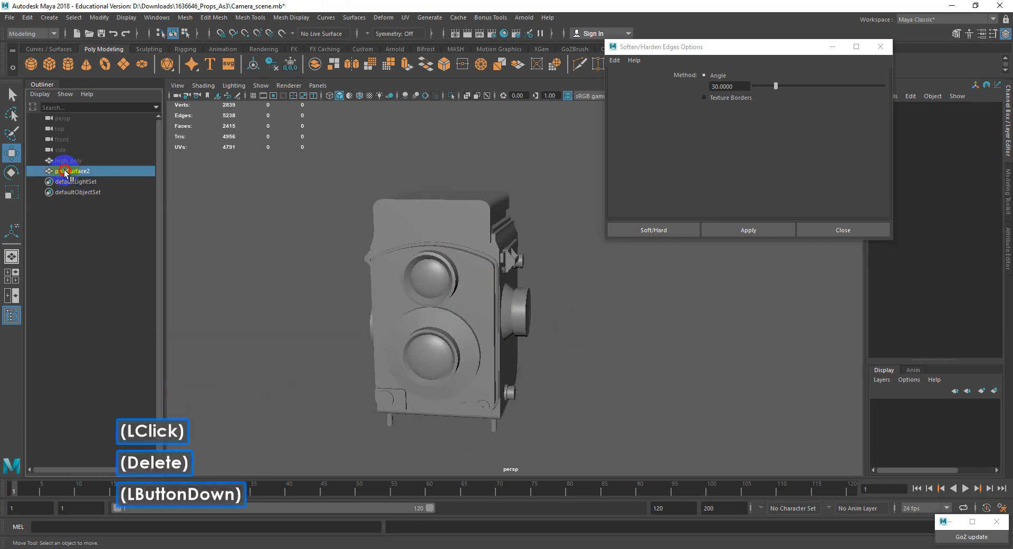
Step: Delete the high_poly mesh from the scene and rename polySurface2 to Yashica_LP
left_click(74, 160)
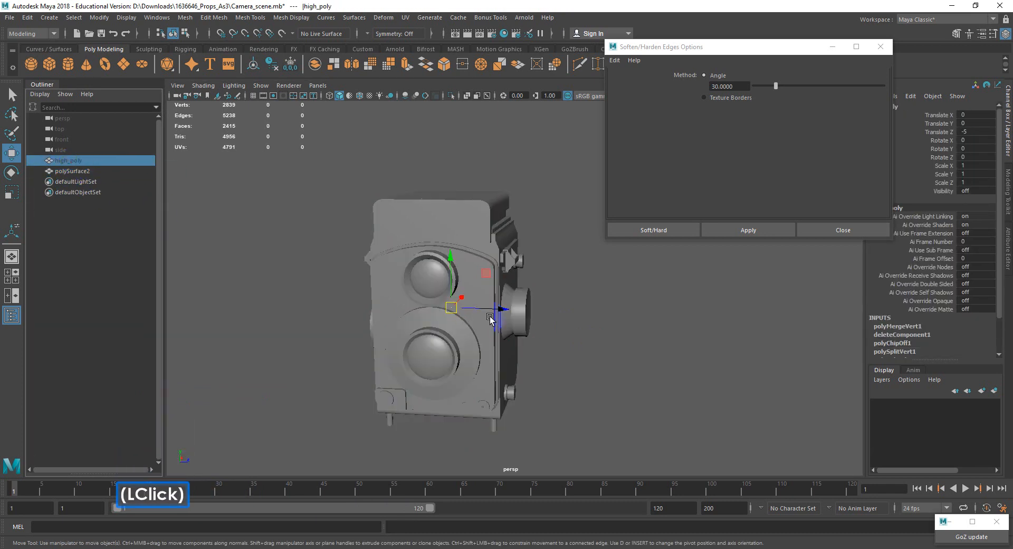
key("Delete")
double_click(67, 161)
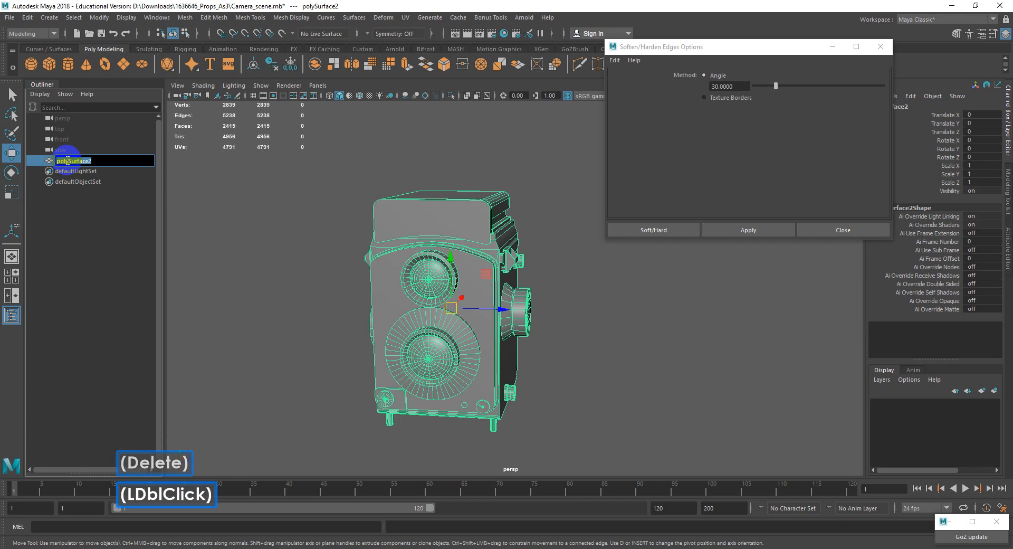
type("Yashi")
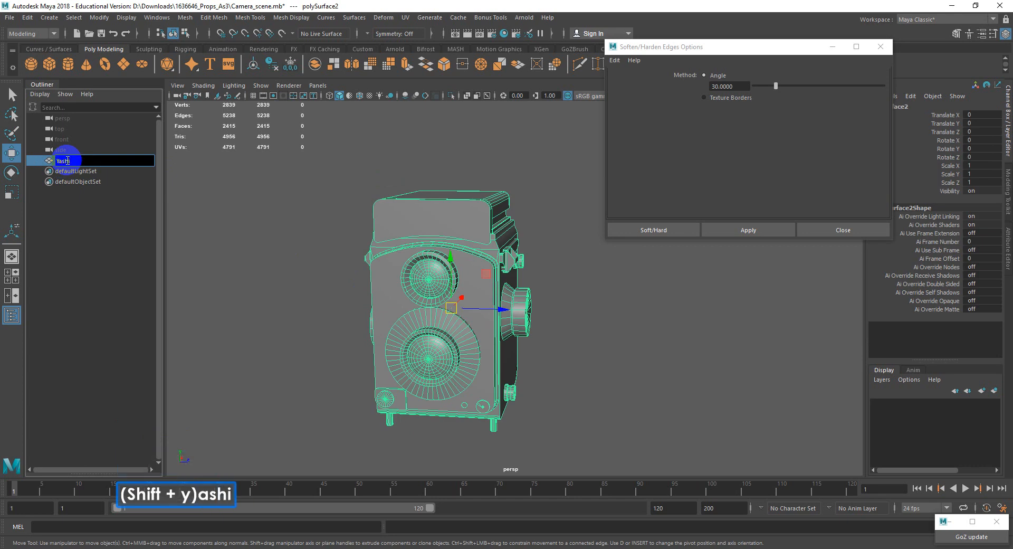
type("ca")
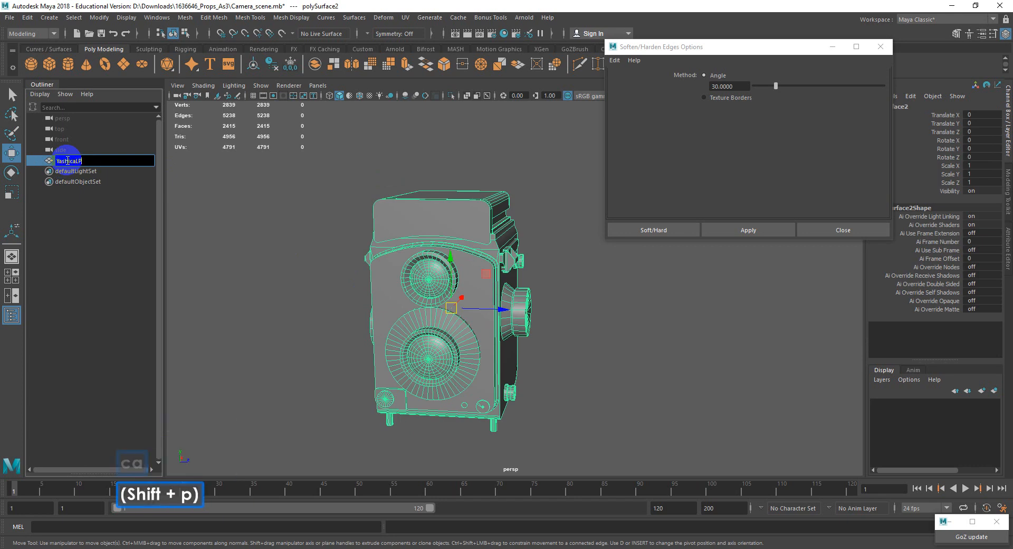
type("LP")
key("shift+BackSpace")
key("shift+BackSpace")
type("LP")
key("Left")
key("Left")
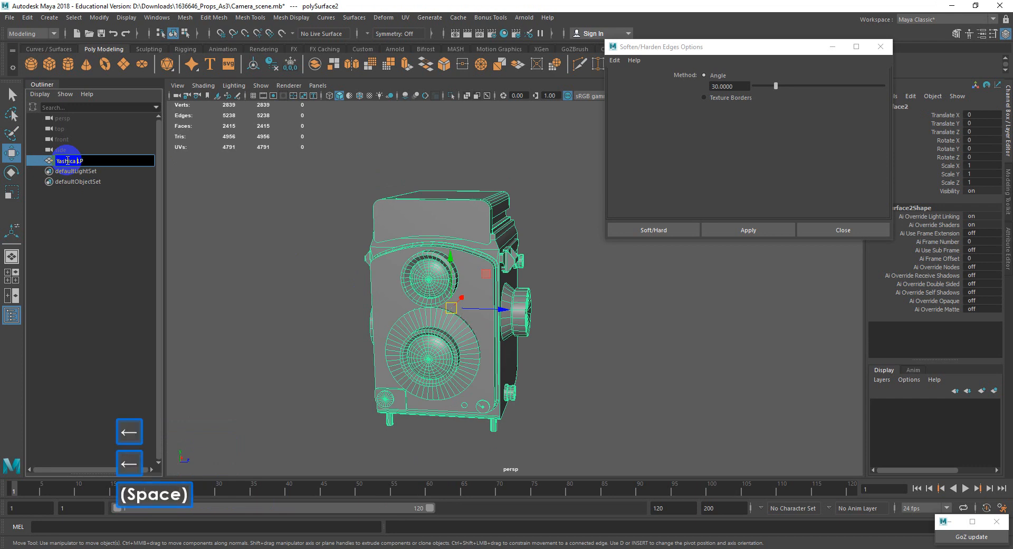
key("Return")
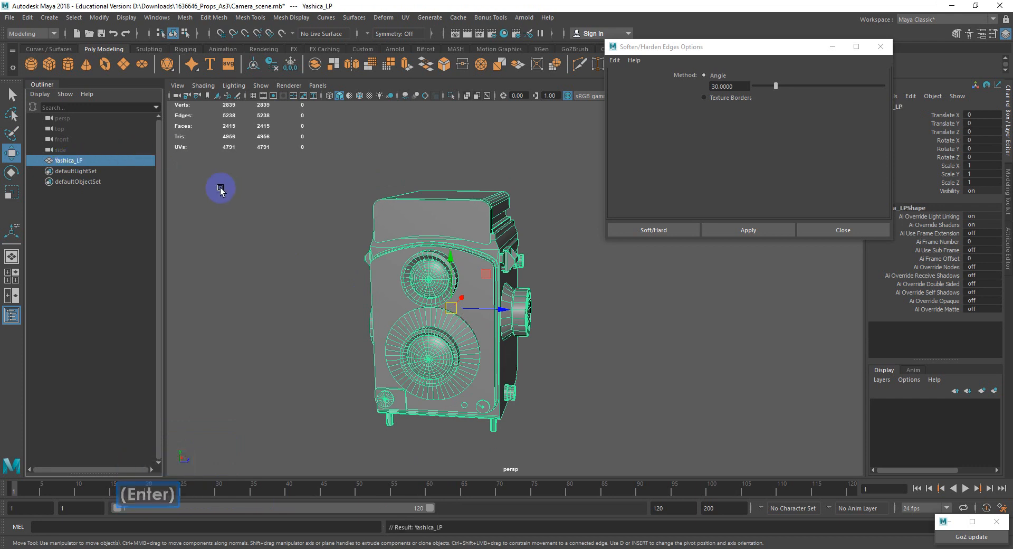
Step: Save the scene and import the high-poly camera's .ma file from the matching Props_As2 folder
key("ctrl+s")
left_click(11, 18)
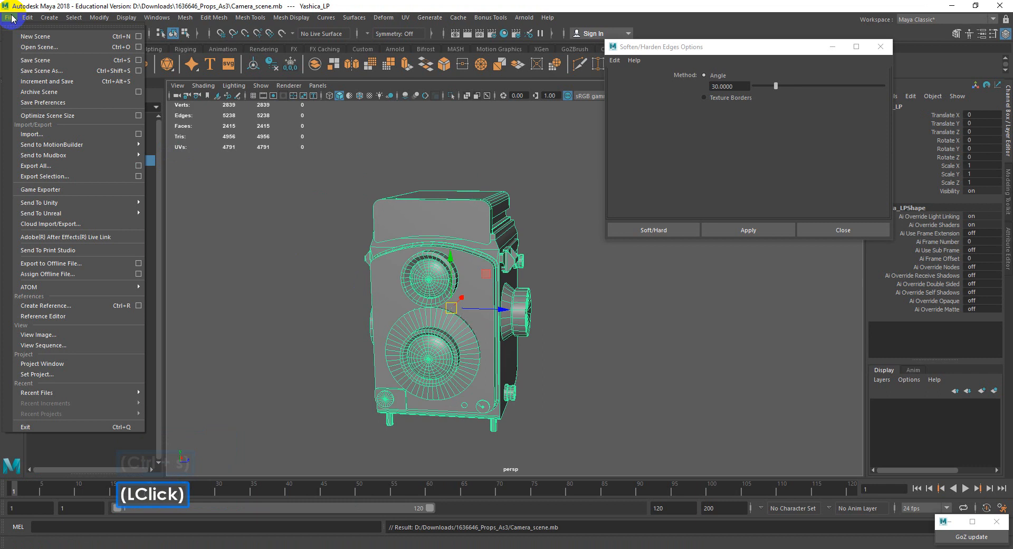
left_click(31, 134)
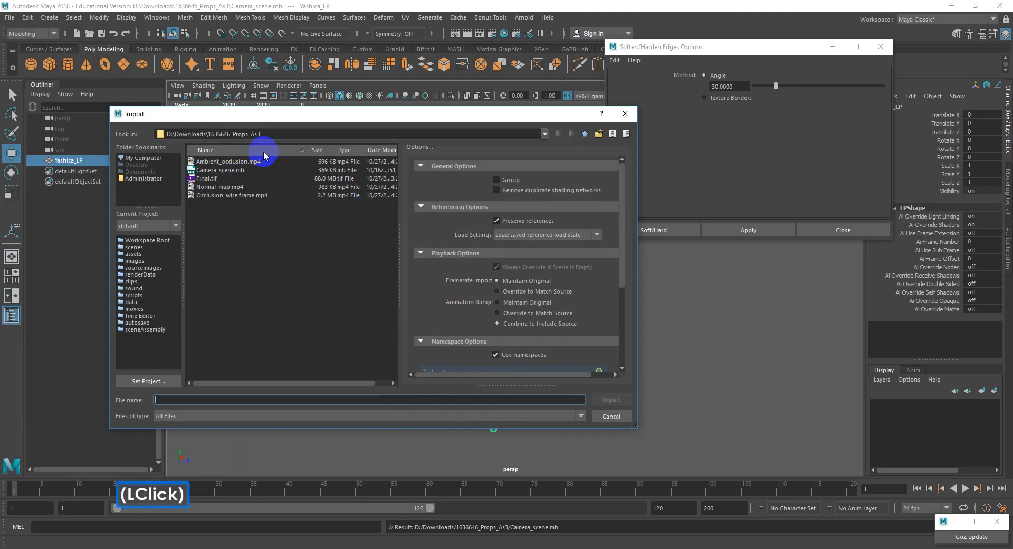
left_click(586, 134)
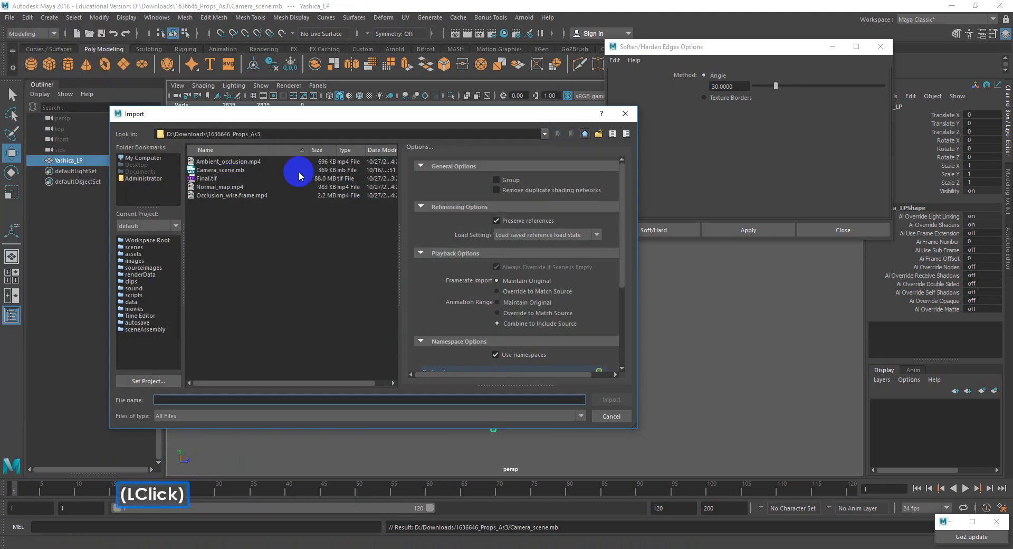
left_click(235, 169)
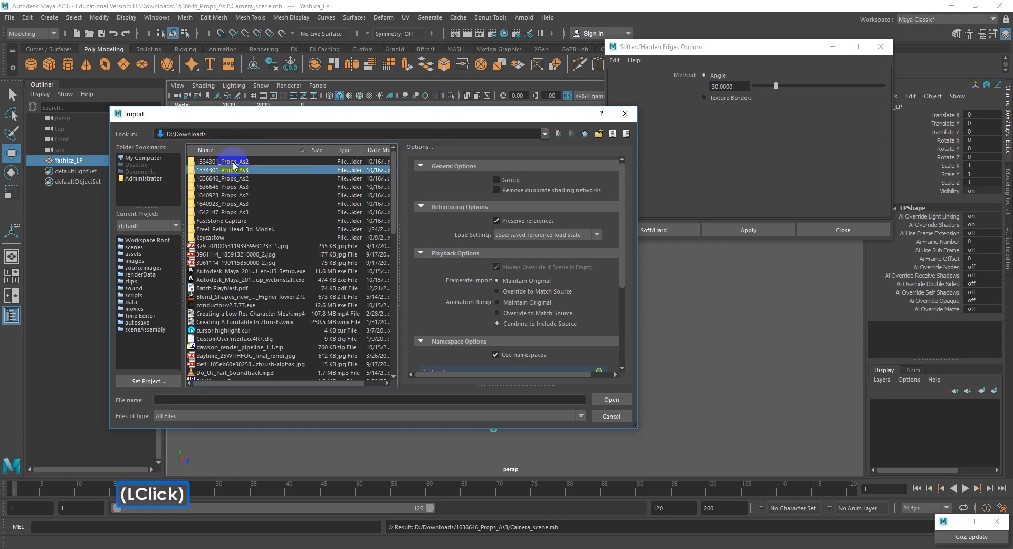
double_click(236, 179)
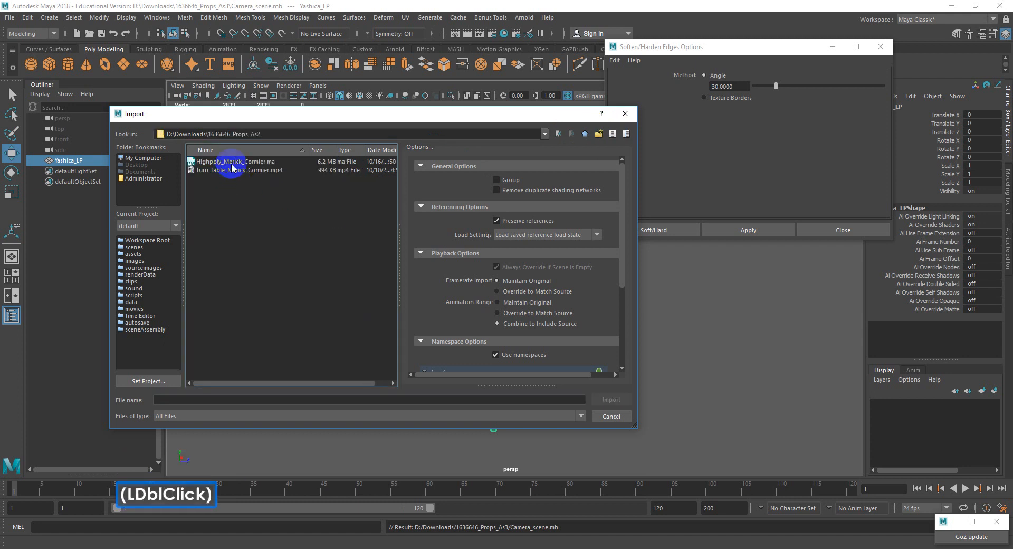
left_click(237, 162)
left_click(613, 401)
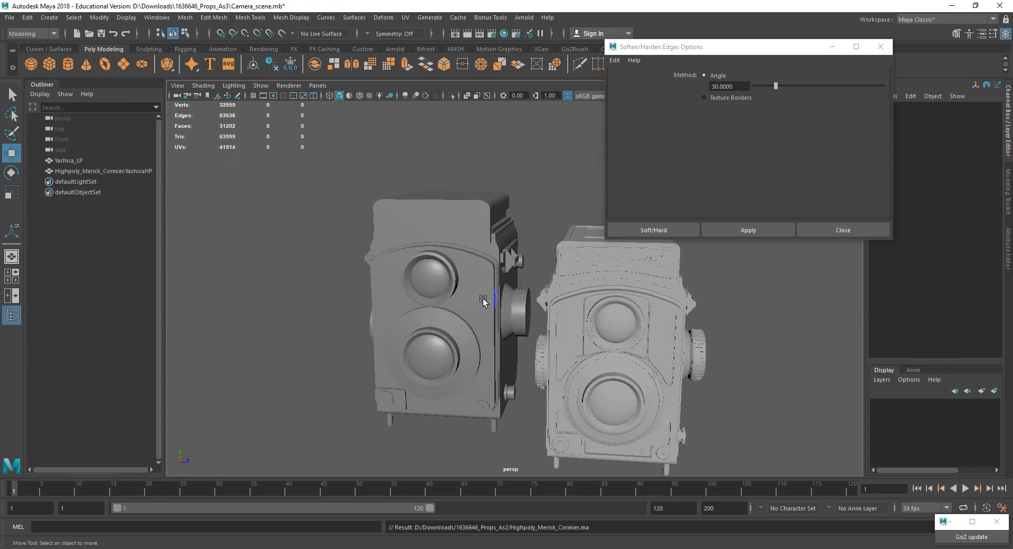
Step: Show the viewport grid beneath the two cameras and close the Soften/Harden Edges options
left_click(637, 359)
scroll(607, 366, "down", 2)
middle_click_drag(581, 370, 560, 369, "alt")
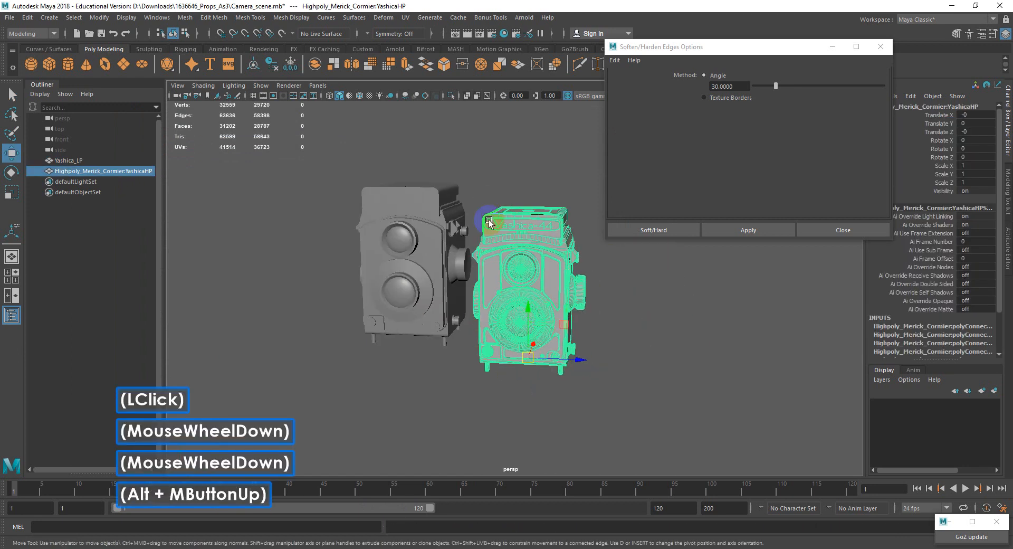
left_click(253, 95)
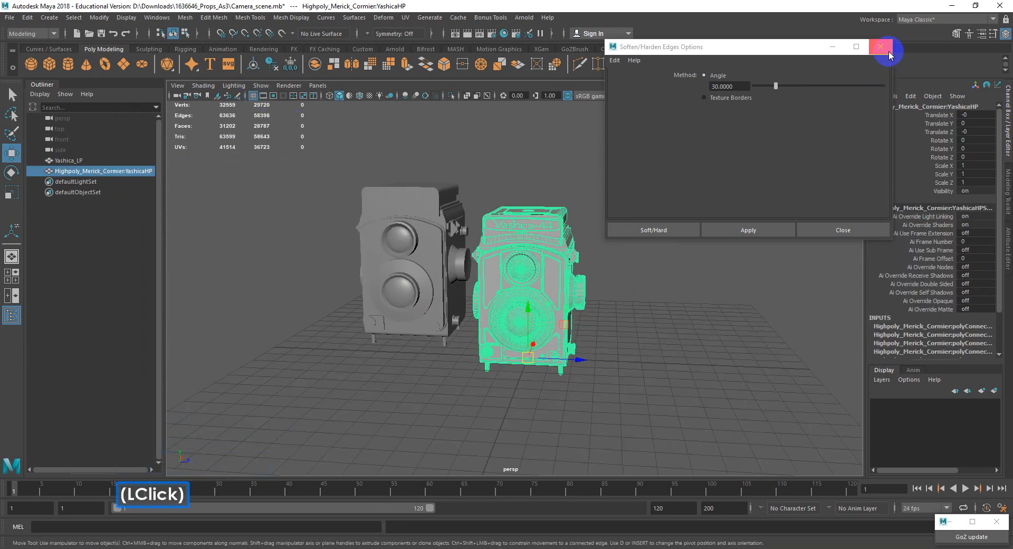
left_click(881, 47)
mouse_move(518, 247)
left_mouse_down("alt")
mouse_move(544, 255)
mouse_move(517, 253)
left_mouse_up("alt")
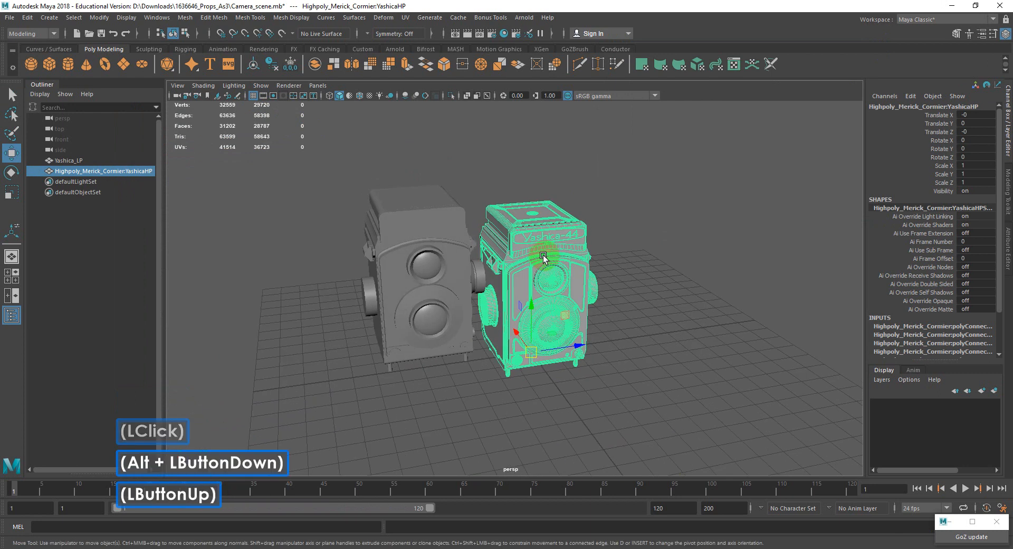
Step: Extrude the circular face on the underside of Yashica_LP and merge its vertices to the center, returning to object mode
scroll(465, 269, "up", 1)
left_click_drag(426, 264, 405, 231, "alt")
left_click(404, 231)
middle_click_drag(415, 265, 522, 278, "alt")
scroll(486, 222, "up", 2, "alt")
mouse_move(523, 278)
left_mouse_down("alt")
mouse_move(520, 261)
mouse_move(504, 272)
left_mouse_up("alt")
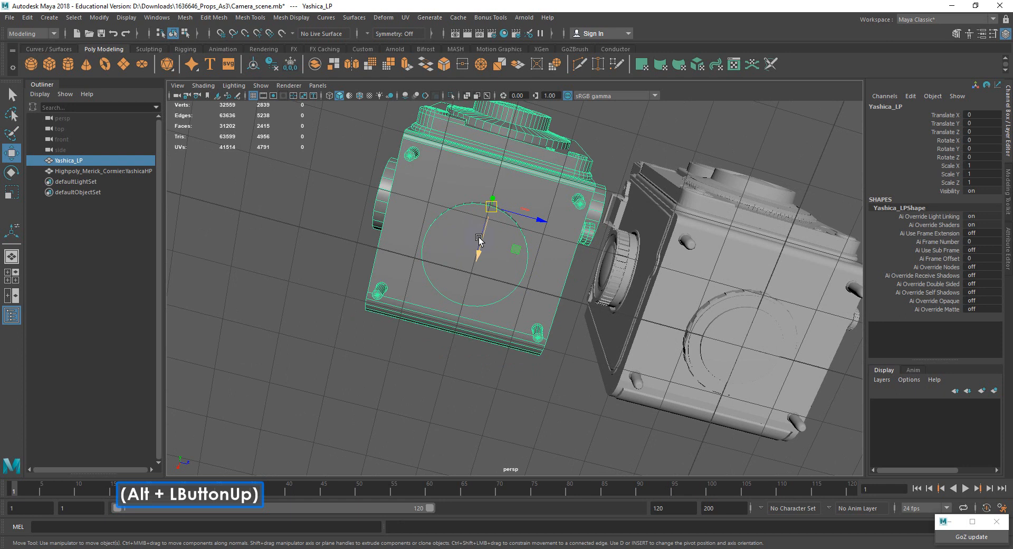
left_click_drag(479, 238, 470, 272, "alt")
left_click(475, 271)
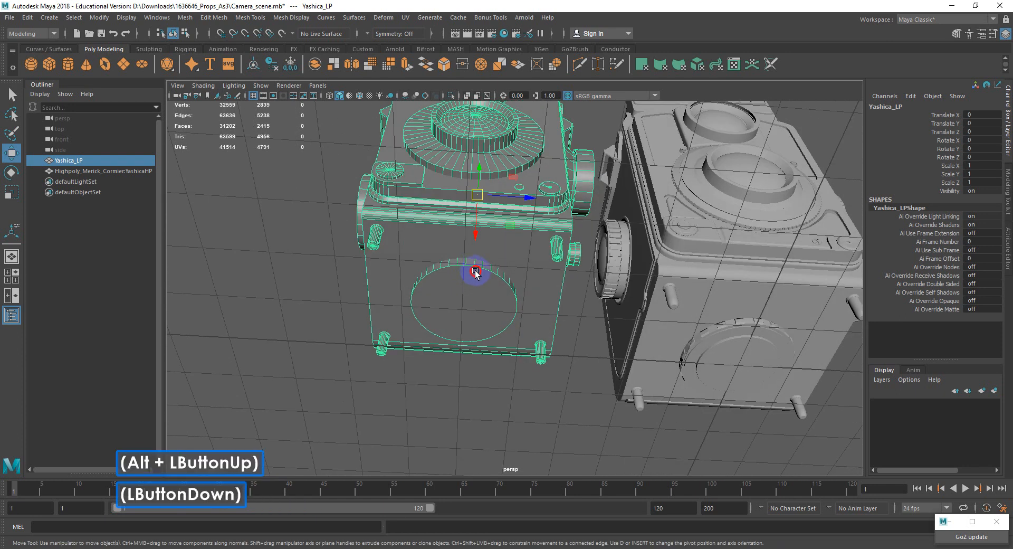
right_click_drag(475, 272, 468, 289)
left_click(467, 289)
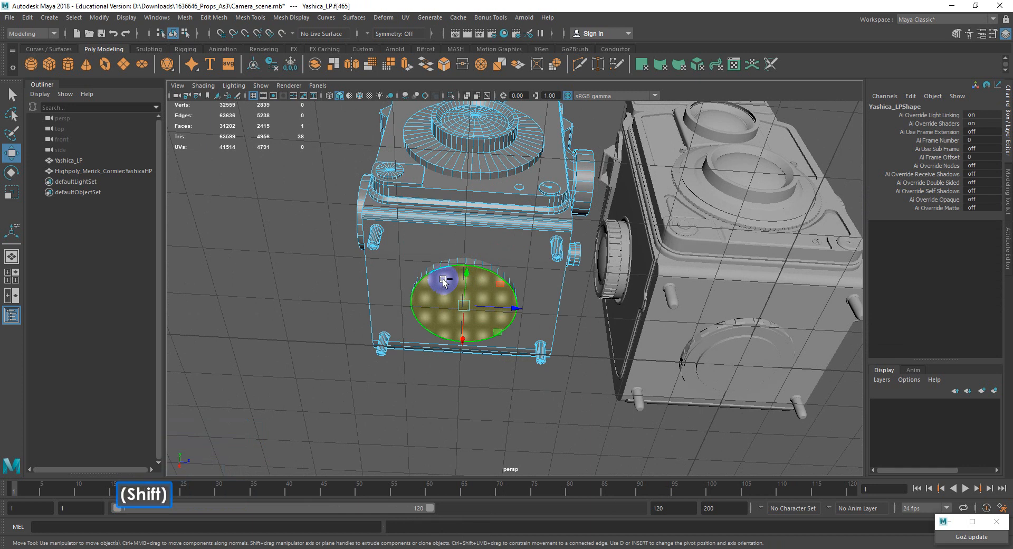
right_click_drag(443, 282, 442, 308, "shift")
left_click_drag(705, 322, 721, 322)
right_click_drag(460, 259, 468, 259, "shift")
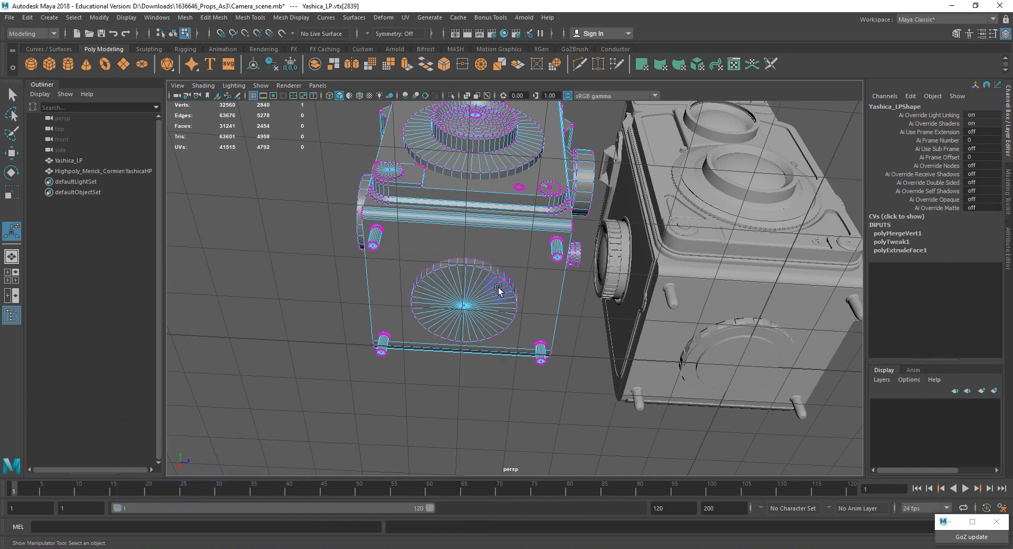
right_click_drag(487, 300, 525, 251)
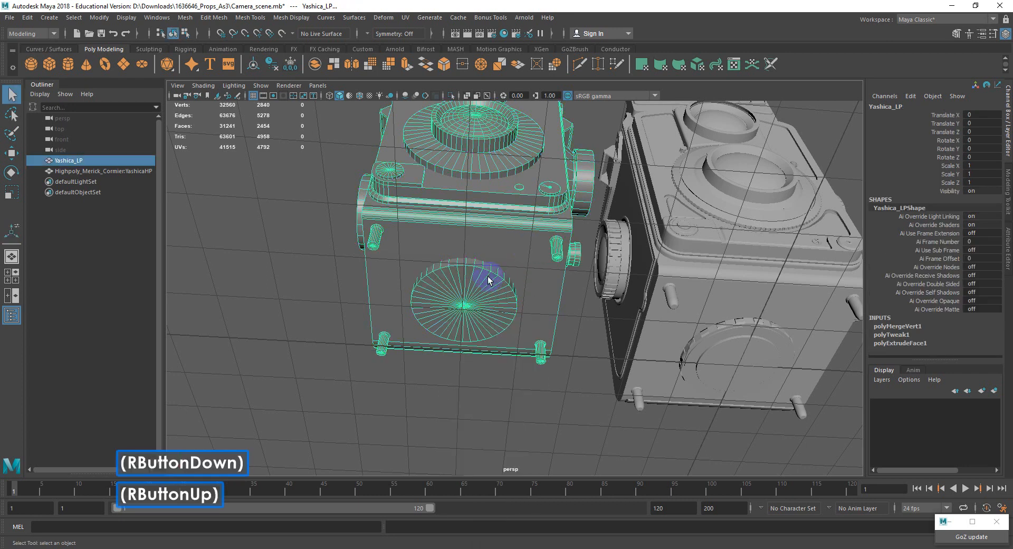
Step: Snap the pivot of Yashica_LP to the center vertex of the circle on its underside
scroll(468, 284, "down", 3)
mouse_move(470, 285)
left_mouse_down("alt")
mouse_move(475, 293)
mouse_move(478, 270)
left_mouse_up("alt")
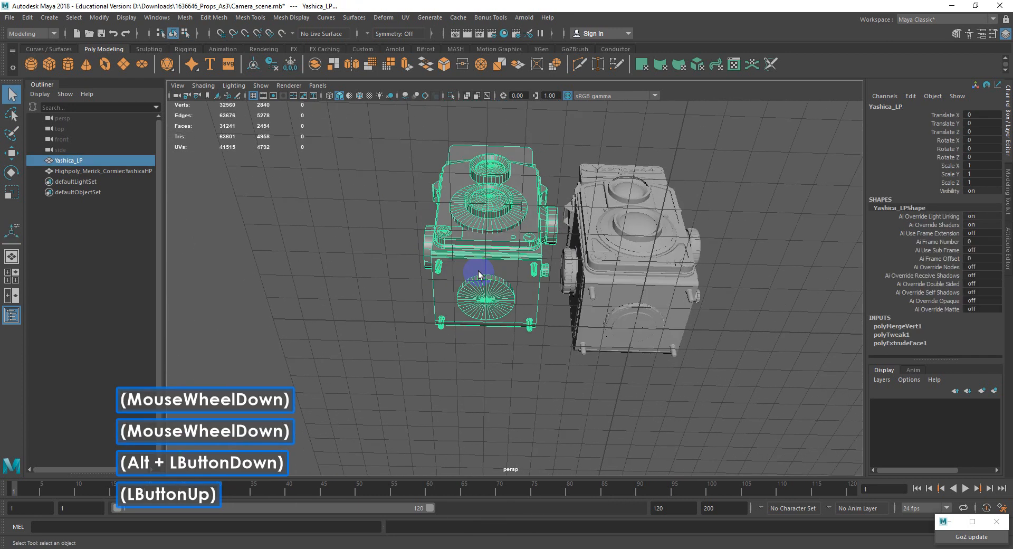
scroll(488, 281, "up", 3)
scroll(486, 285, "up", 1)
left_click(491, 227)
key("w")
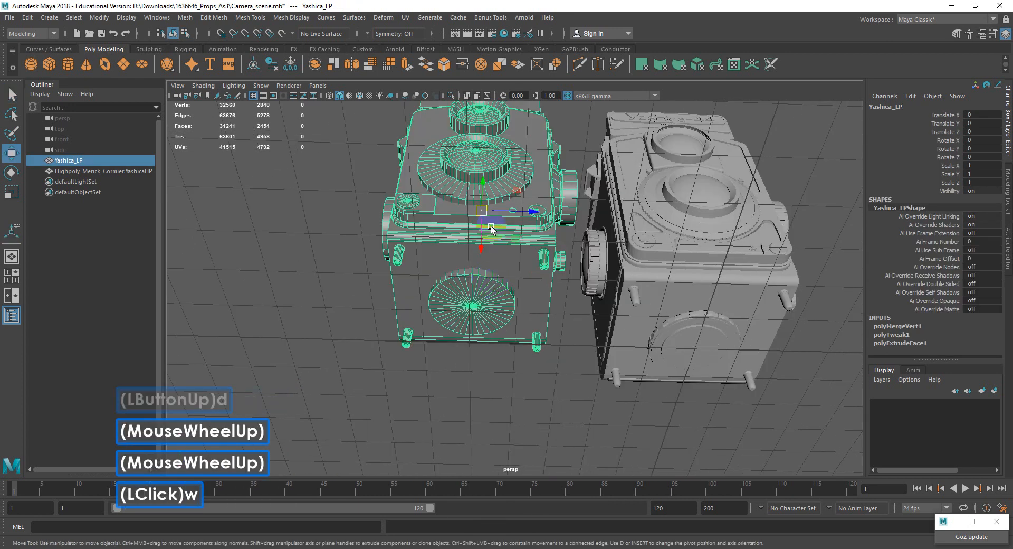
key("d")
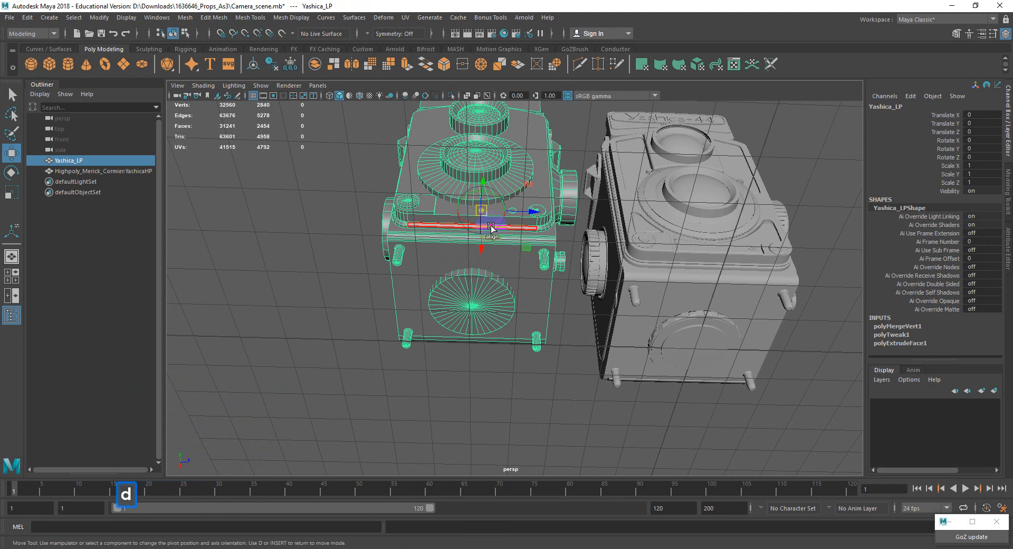
key("v")
left_click_drag(482, 219, 503, 343)
key("ctrl+z")
scroll(592, 349, "up", 3, "alt")
key("d")
scroll(542, 346, "down", 2)
scroll(509, 331, "down", 2, "alt")
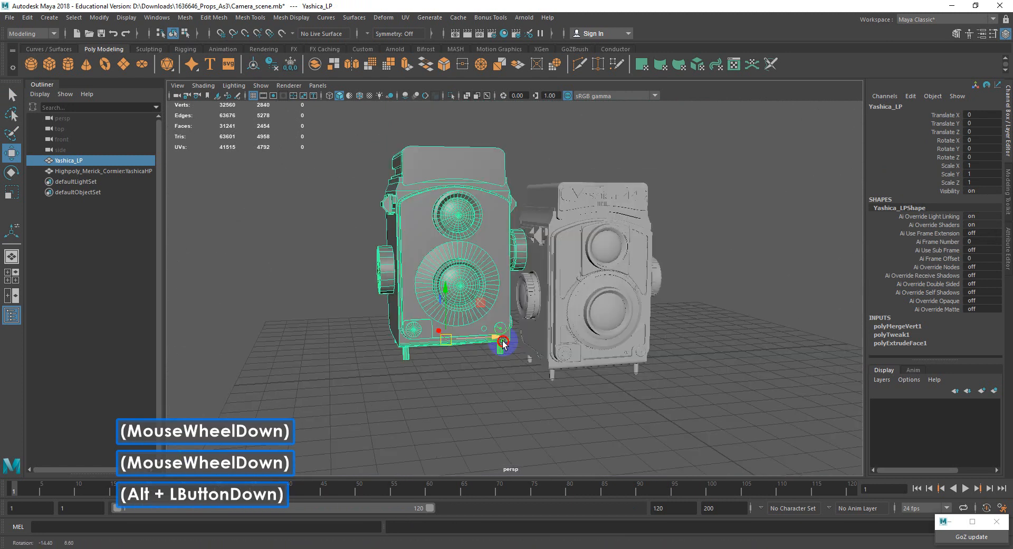
double_click(503, 343, "alt")
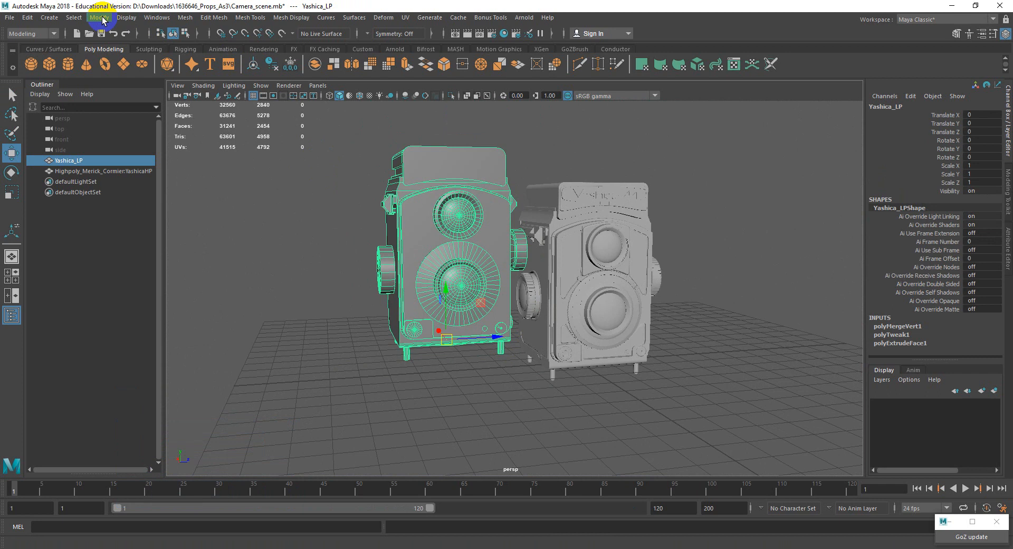
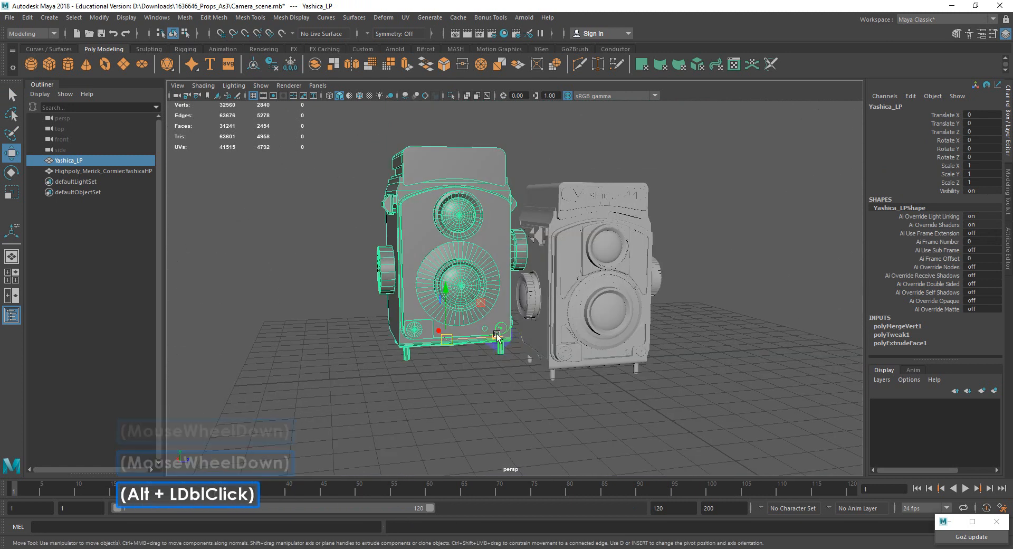
Step: Bake the pivot of Yashica_LP and set its Translate Y and Translate Z to 0
left_click(94, 19)
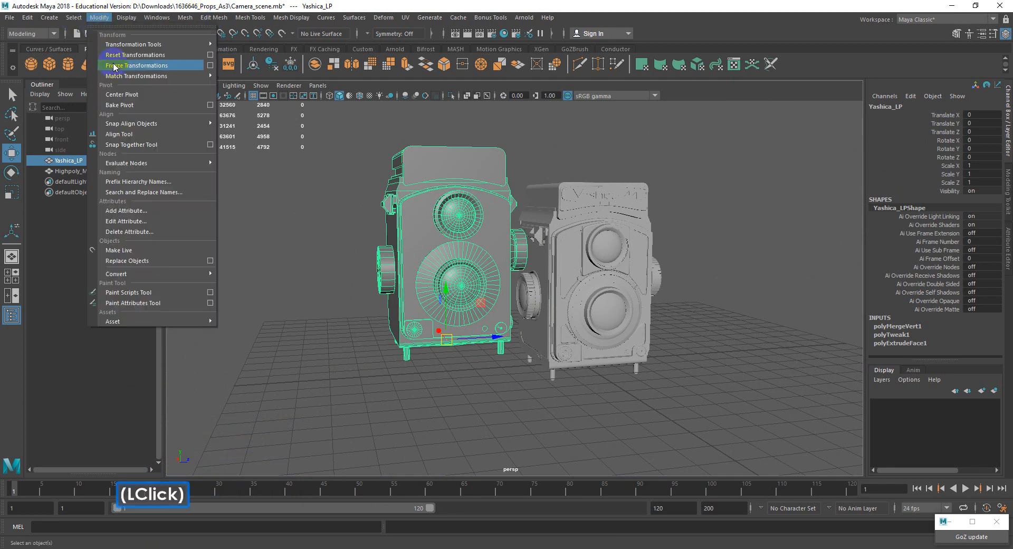
left_click(122, 105)
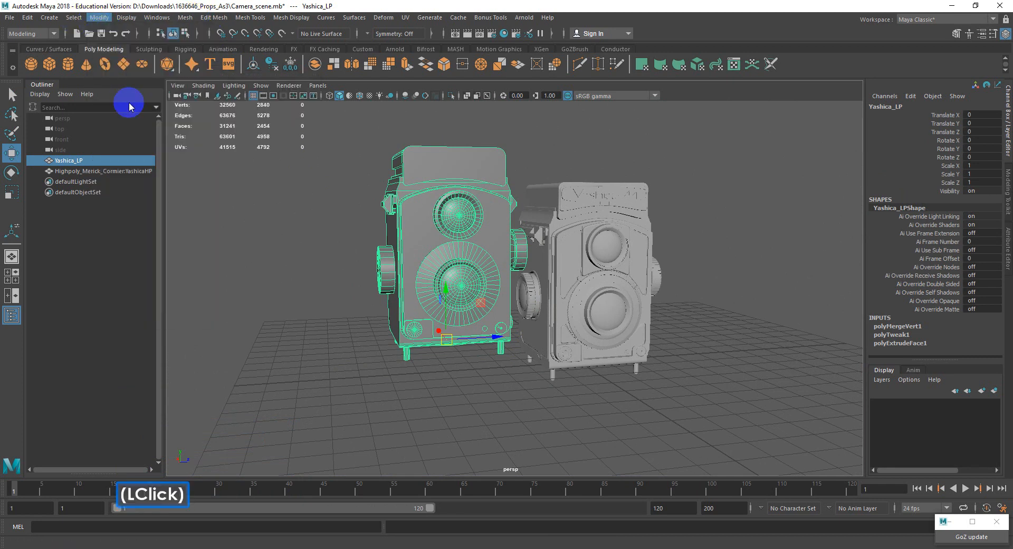
left_click(982, 124)
type("0")
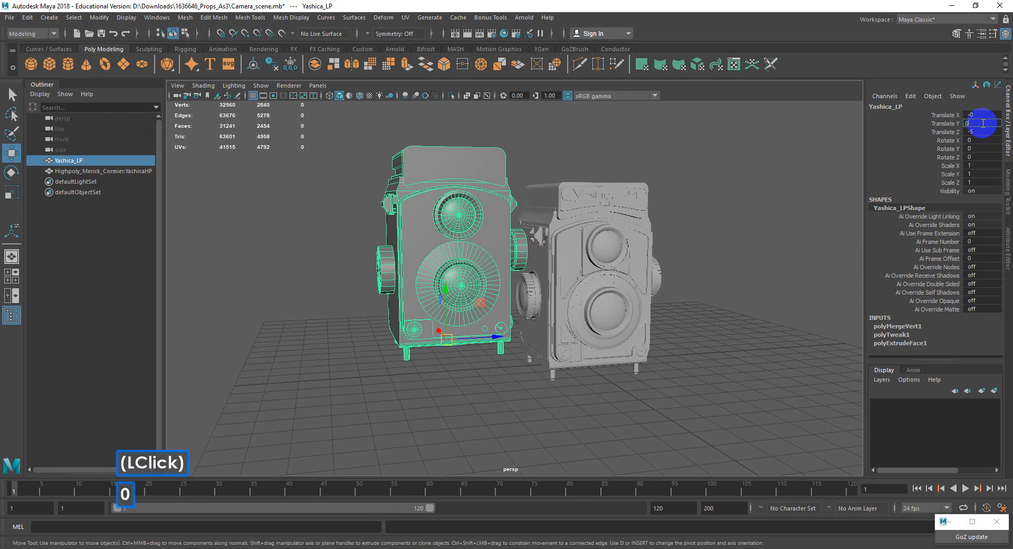
key("Tab")
type("0")
key("Tab")
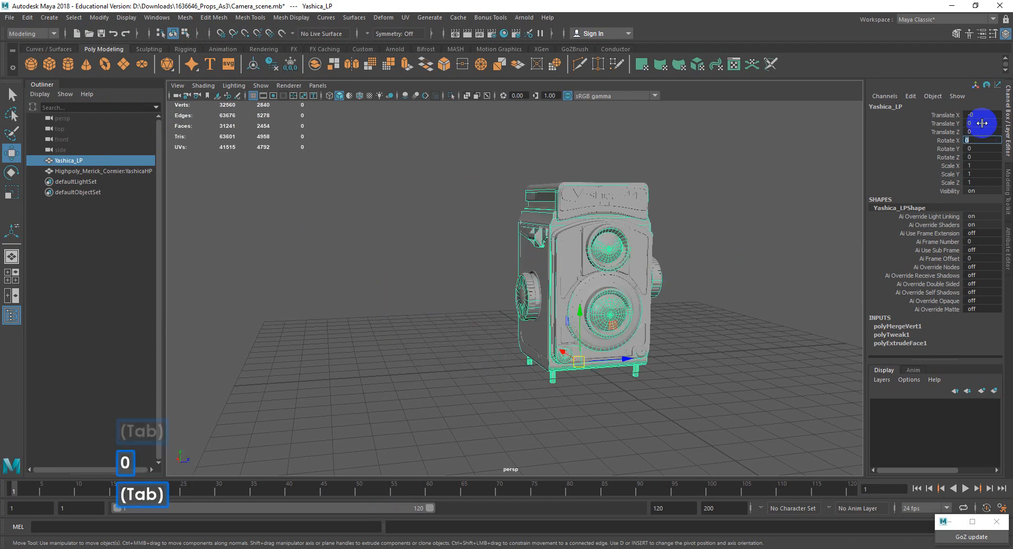
Step: Raise Yashica_LP to a Translate Y of about 0.063 to line it up with the high-poly camera
scroll(610, 402, "up", 3, "alt")
left_click_drag(610, 403, 493, 362, "alt")
scroll(498, 363, "up", 2, "alt")
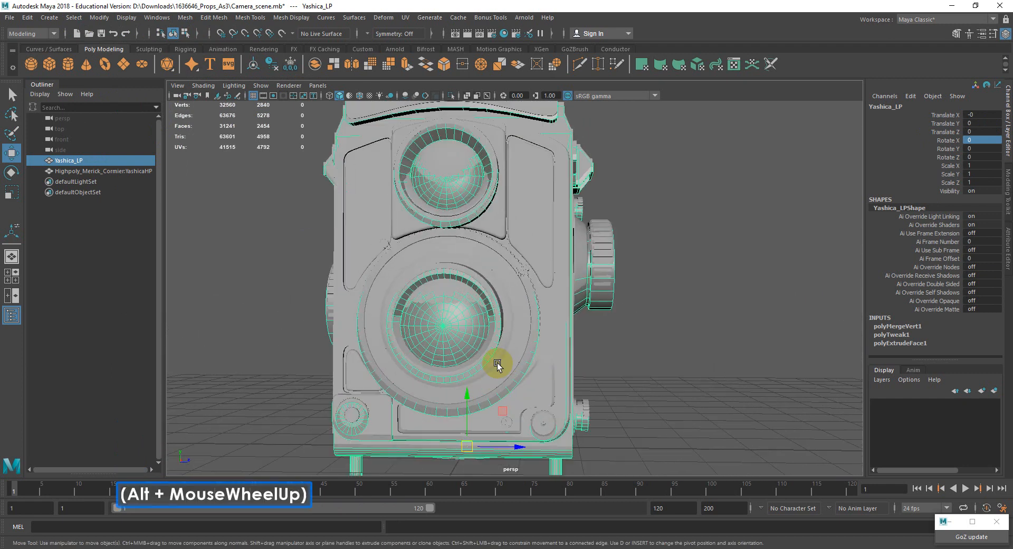
middle_click_drag(498, 362, 504, 346, "alt")
scroll(505, 346, "up", 2, "alt")
left_click_drag(505, 346, 510, 353, "alt")
left_click_drag(487, 388, 576, 397, "alt")
middle_click_drag(576, 397, 559, 395, "alt")
scroll(559, 396, "down", 2, "alt")
left_click_drag(559, 372, 567, 374, "alt")
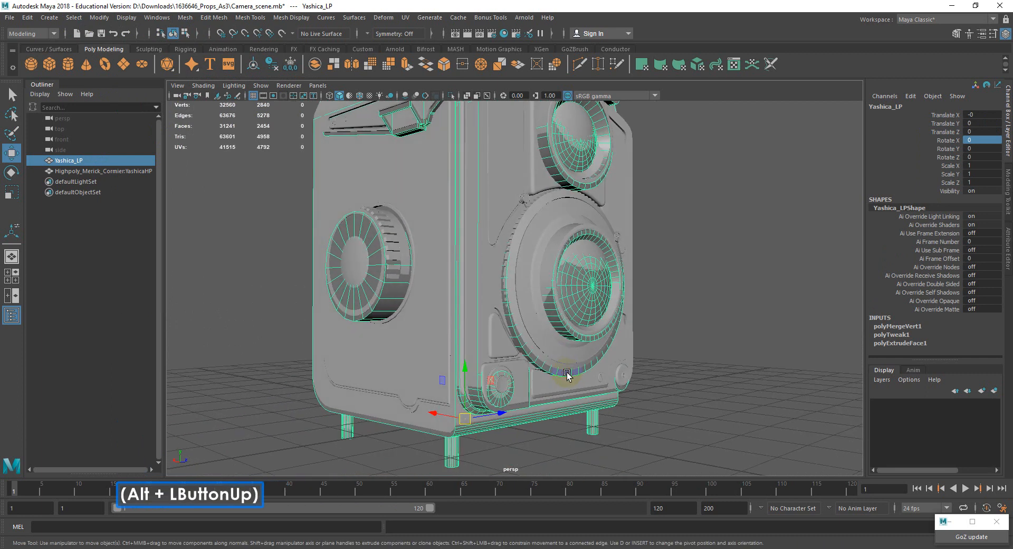
left_click_drag(462, 380, 464, 375)
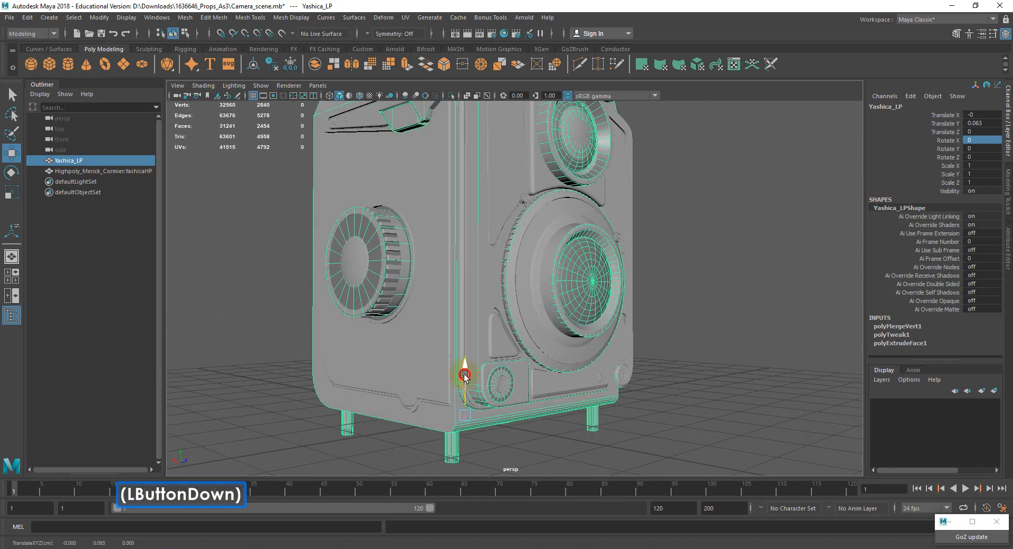
Step: Examine how the low-poly and high-poly cameras overlap around the lenses, side knobs, strap lug and base
middle_click_drag(506, 316, 499, 359, "alt")
left_click_drag(528, 364, 479, 365, "alt")
middle_click_drag(492, 348, 534, 334, "alt")
left_click_drag(533, 333, 550, 306, "alt")
middle_click_drag(528, 347, 539, 322, "alt")
left_click_drag(543, 306, 504, 325, "alt")
middle_click_drag(535, 259, 527, 315, "alt")
scroll(527, 315, "up", 2, "alt")
left_click_drag(527, 315, 493, 322, "alt")
middle_click_drag(495, 305, 507, 337, "alt")
mouse_move(507, 338)
left_mouse_down("alt")
mouse_move(525, 346)
mouse_move(518, 335)
mouse_move(496, 343)
left_mouse_up("alt")
scroll(493, 343, "down", 2, "alt")
middle_click_drag(493, 344, 518, 300, "alt")
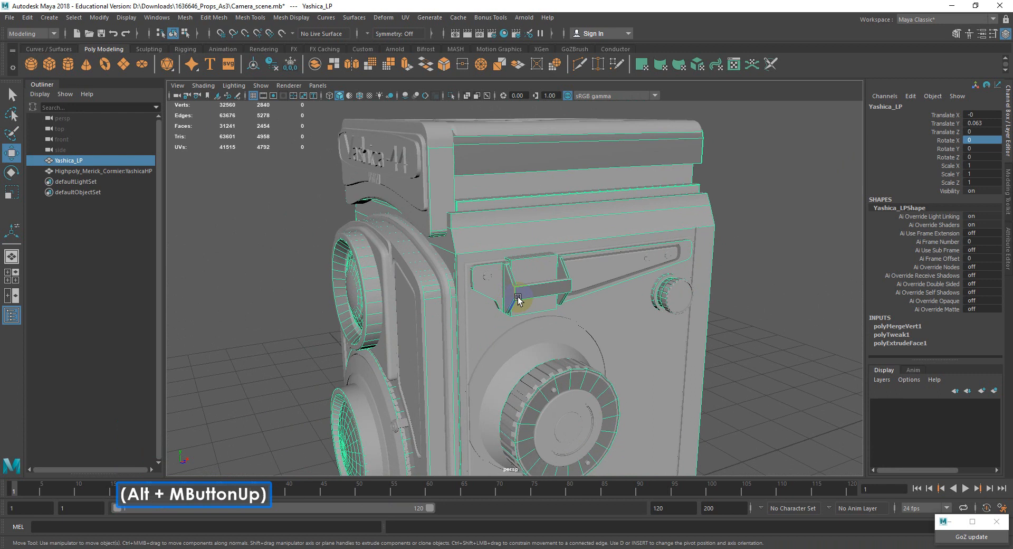
mouse_move(518, 299)
left_mouse_down("alt")
mouse_move(482, 312)
mouse_move(515, 319)
left_mouse_up("alt")
middle_click_drag(514, 318, 584, 413, "alt")
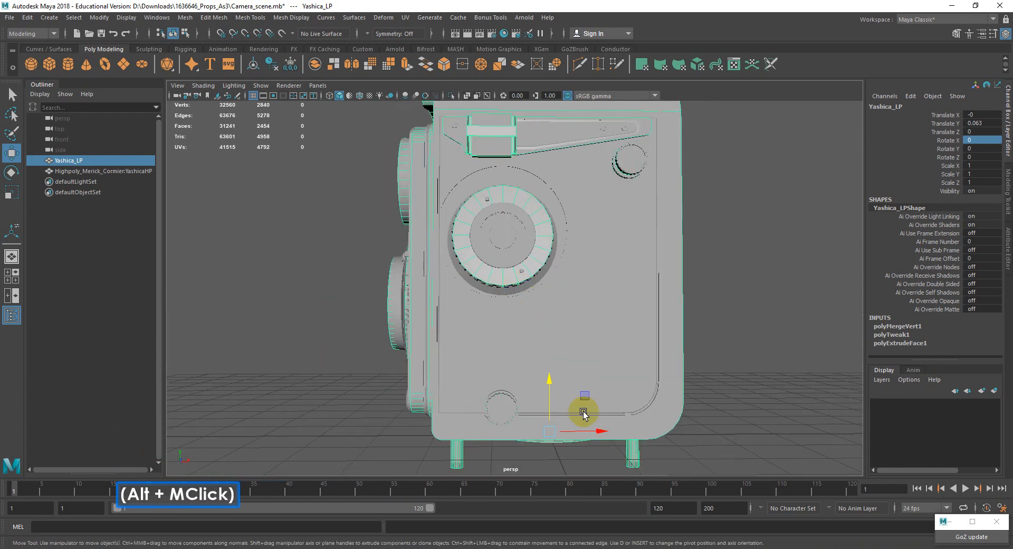
Step: Nudge Yashica_LP to a Translate X of about -0.001 and a Translate Y of about 0.064 to match the high-poly camera
left_click_drag(588, 435, 591, 431)
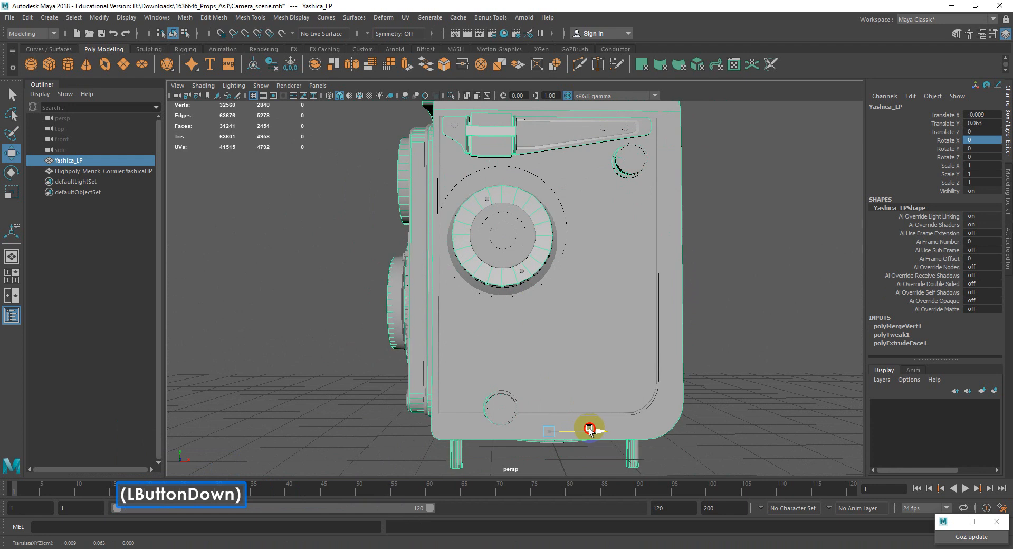
left_click_drag(589, 430, 551, 406)
left_click_drag(551, 407, 591, 431, "alt")
left_click_drag(591, 430, 540, 420, "alt")
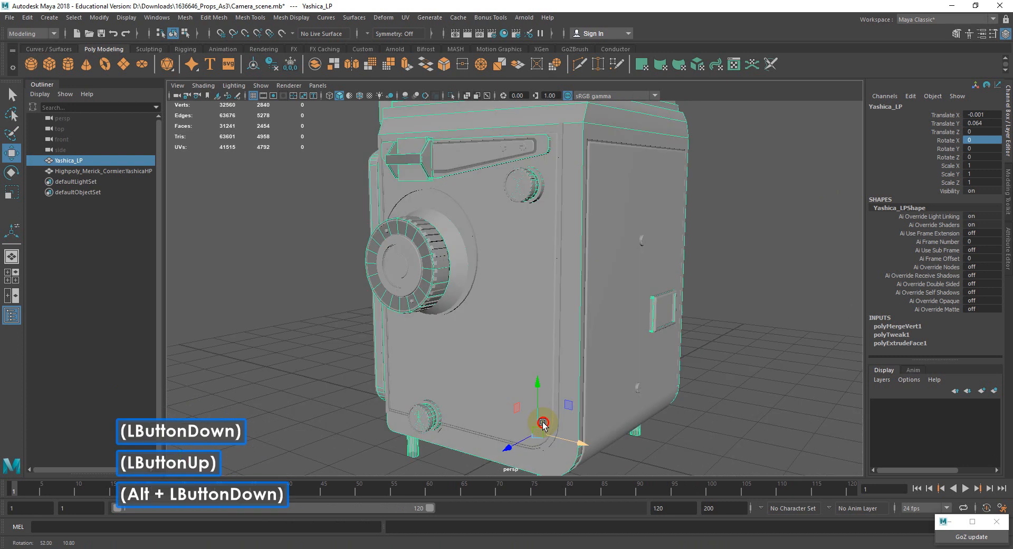
Step: Examine how well the low-poly and high-poly cameras overlap around the hood, side knobs, lenses and underside
middle_click_drag(541, 420, 496, 413, "alt")
left_click_drag(496, 413, 603, 404, "alt")
middle_click_drag(604, 404, 578, 401, "alt")
scroll(578, 401, "up", 2, "alt")
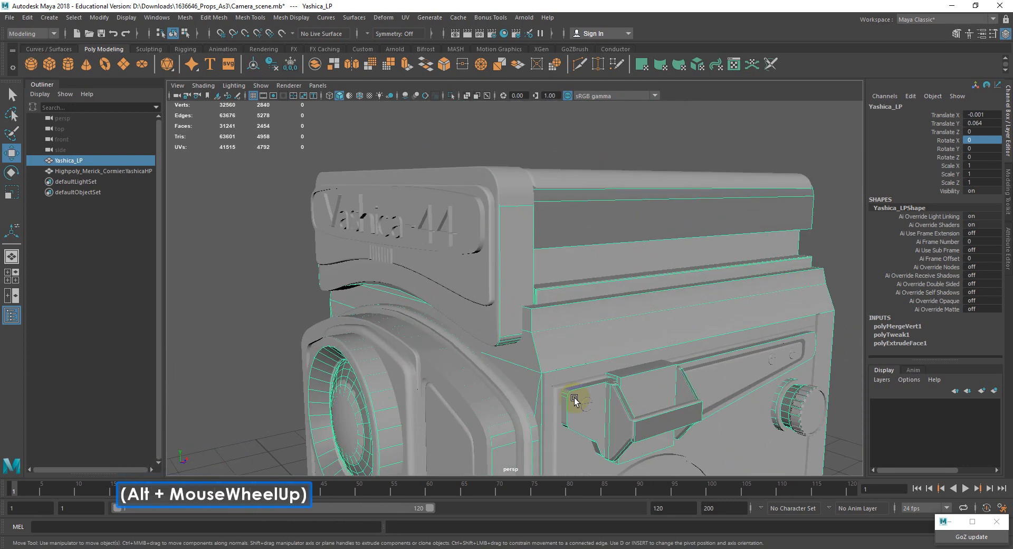
scroll(573, 402, "down", 5, "alt")
left_click_drag(606, 413, 633, 312, "alt")
middle_click_drag(633, 312, 594, 367, "alt")
left_click_drag(594, 367, 607, 316, "alt")
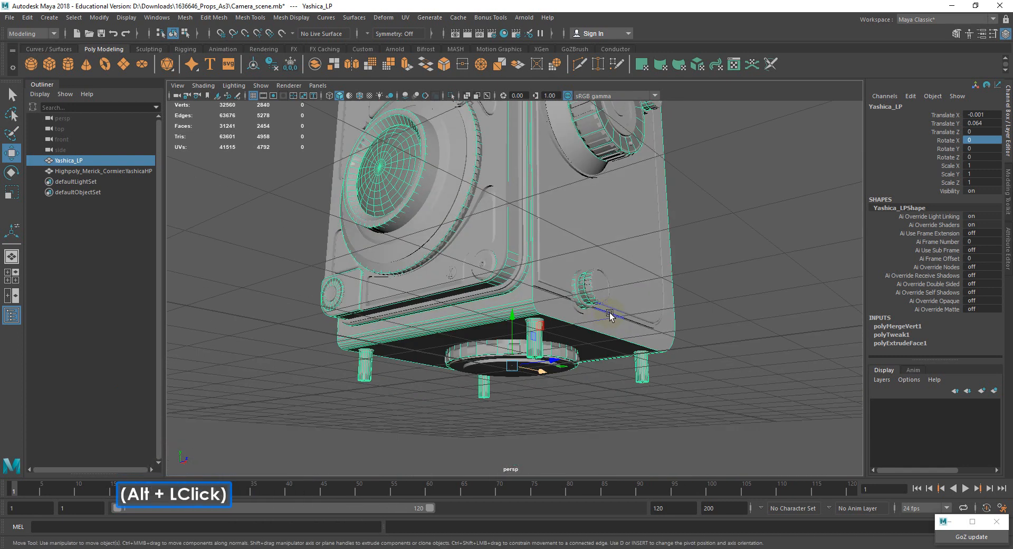
middle_click_drag(604, 340, 654, 331, "alt")
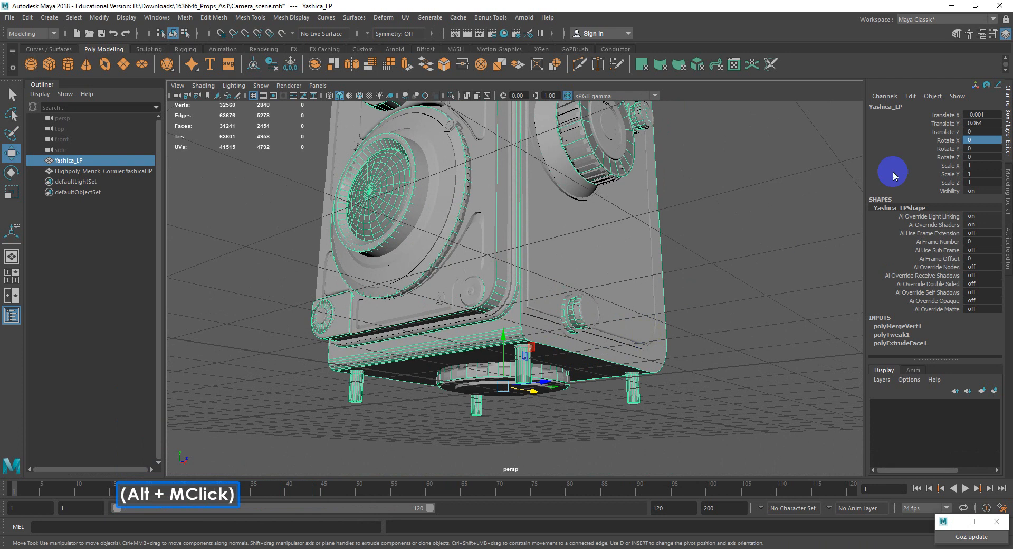
Step: Snap the pivot of Yashica_LP to the grid origin beneath the camera
left_click_drag(547, 326, 534, 318, "alt")
key("d")
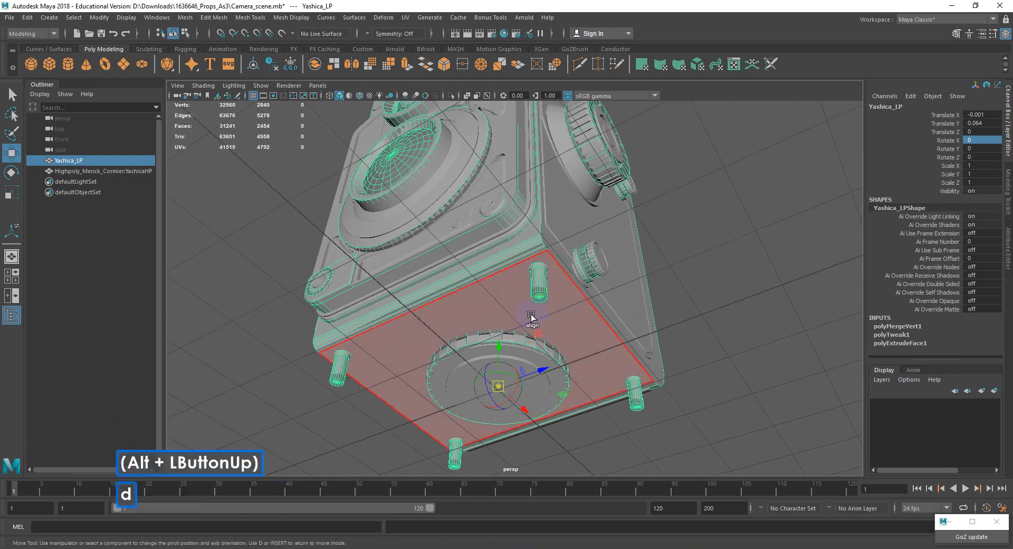
scroll(571, 370, "up", 3, "alt")
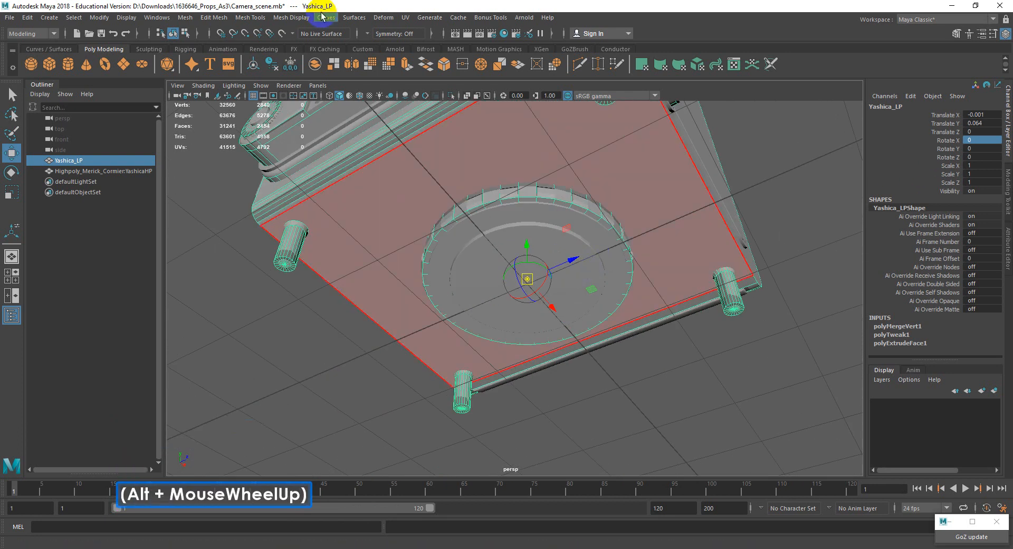
left_click(221, 34)
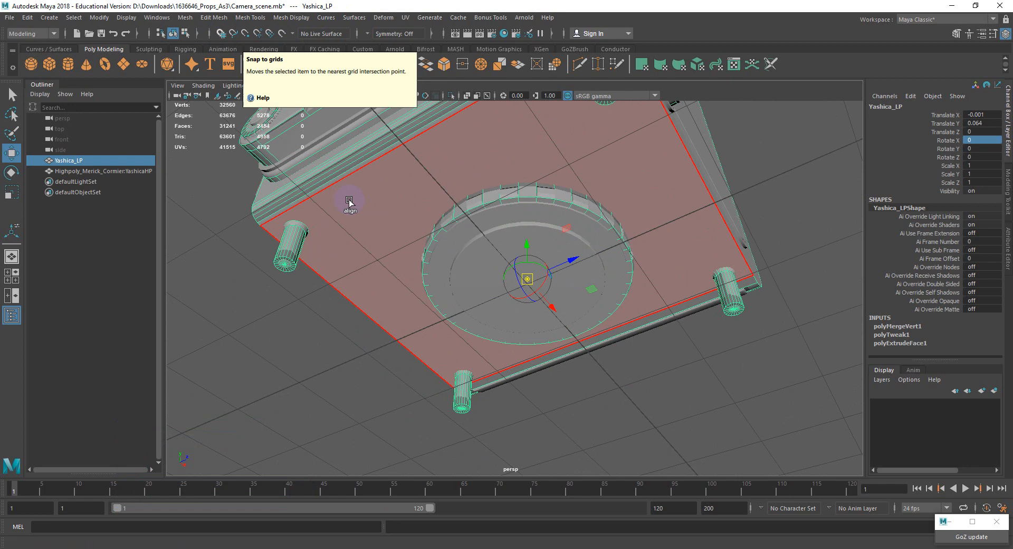
key("x")
left_click_drag(527, 279, 539, 288)
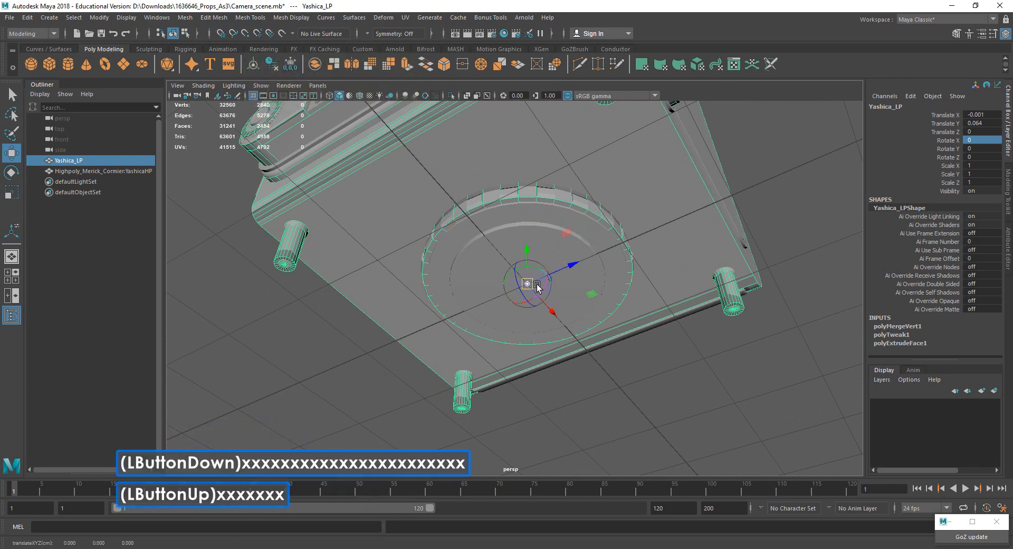
key("w")
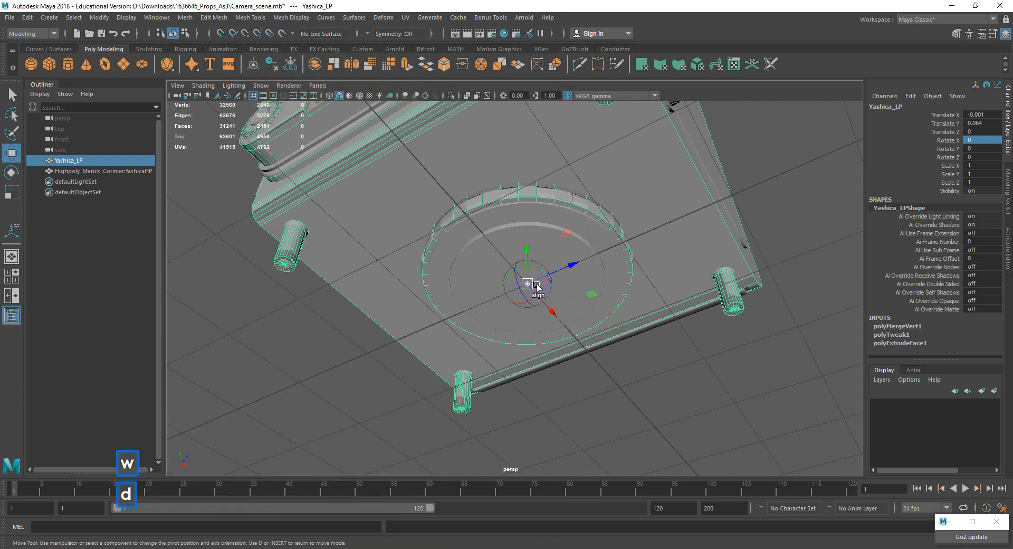
Step: Bake the new pivot of Yashica_LP into its transform
scroll(537, 283, "down", 2)
left_click_drag(538, 272, 579, 287, "alt")
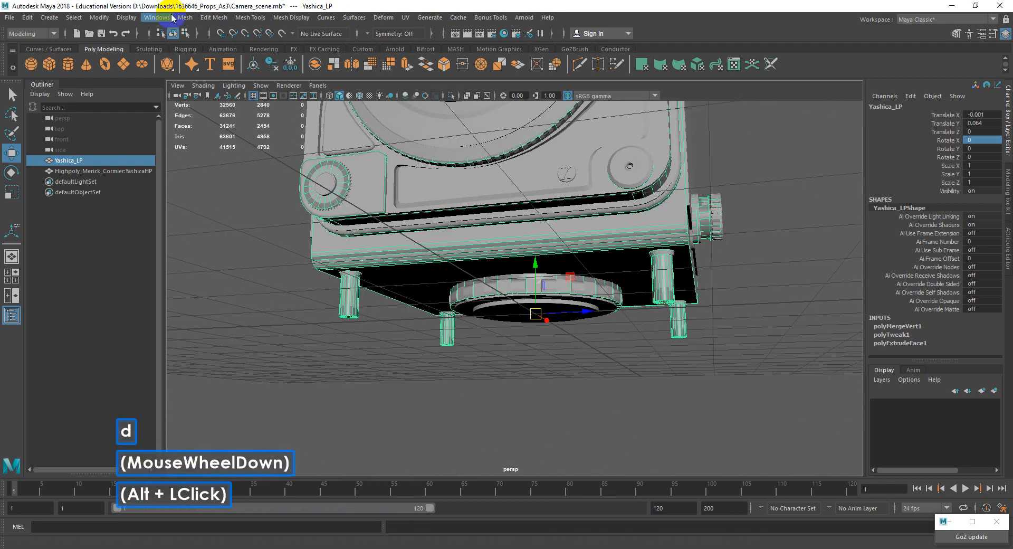
left_click(99, 19)
mouse_move(125, 77)
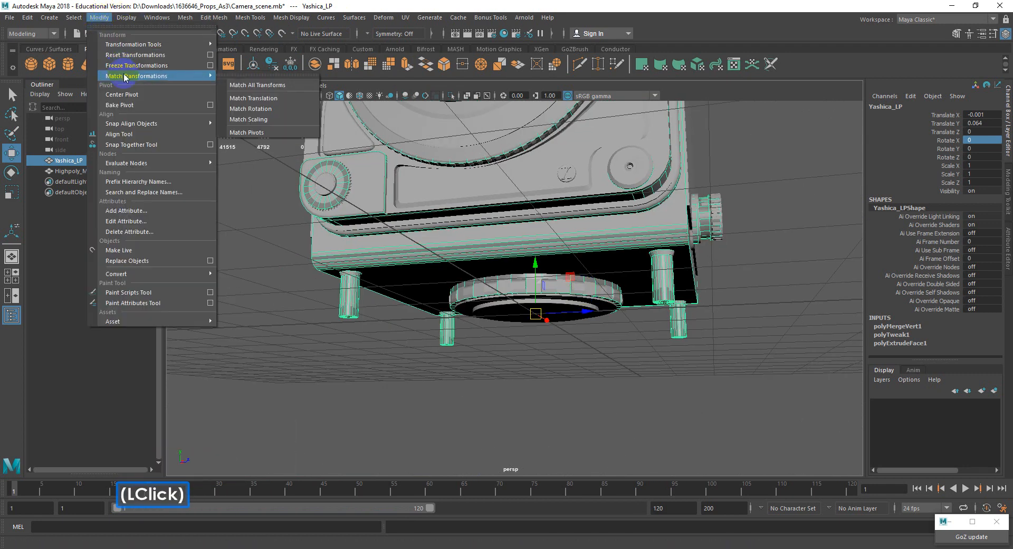
left_click(120, 105)
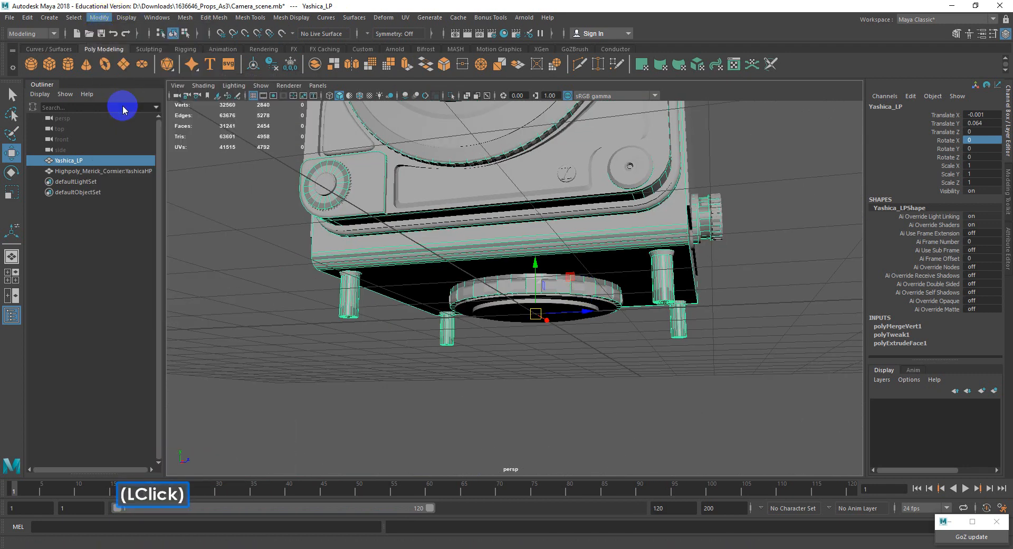
left_click_drag(598, 247, 578, 264, "alt")
scroll(576, 276, "down", 3, "alt")
scroll(575, 264, "down", 3, "alt")
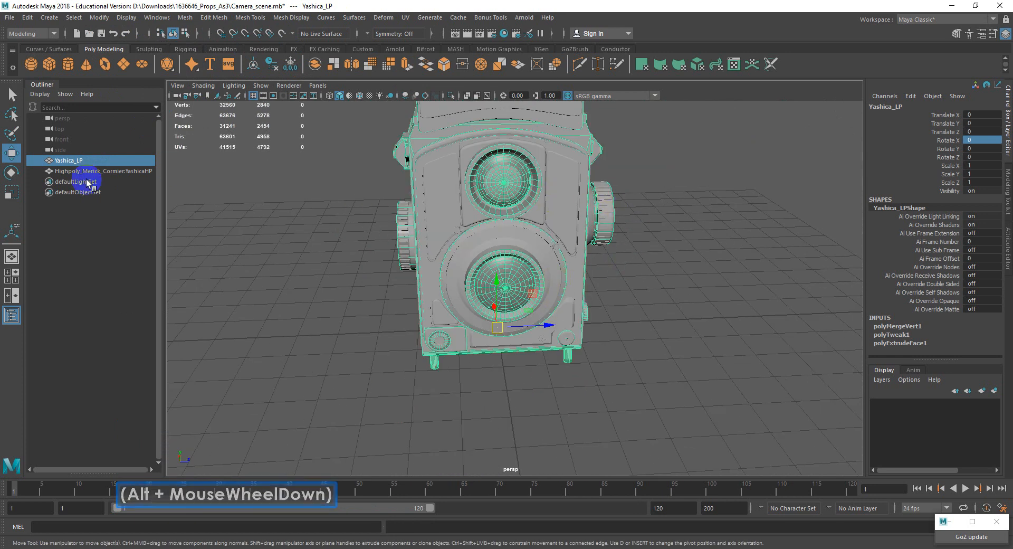
Step: Compare the transform values and pivot positions of the low-poly and high-poly cameras by selecting each alternately
left_click(73, 171)
left_click(69, 161)
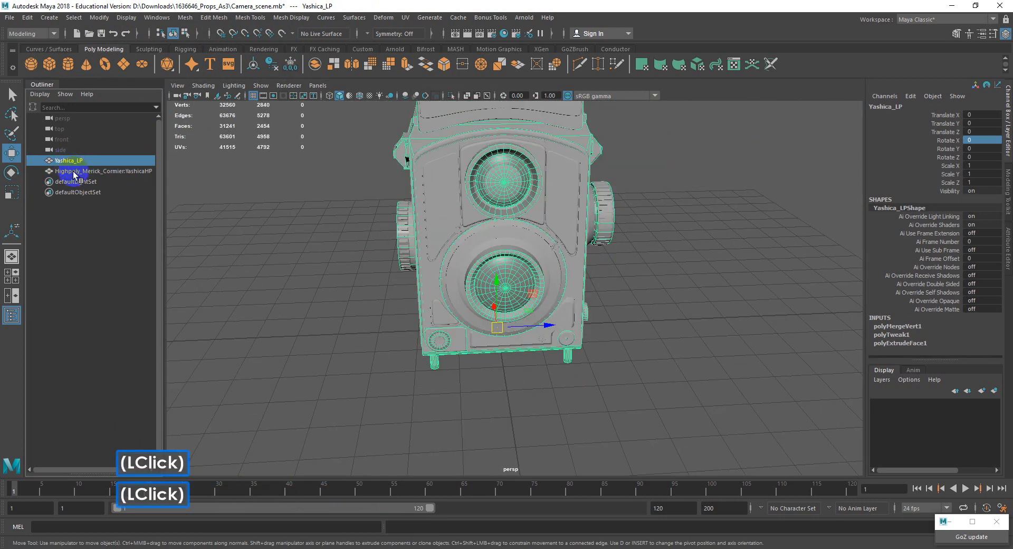
left_click(77, 171)
left_click(64, 160)
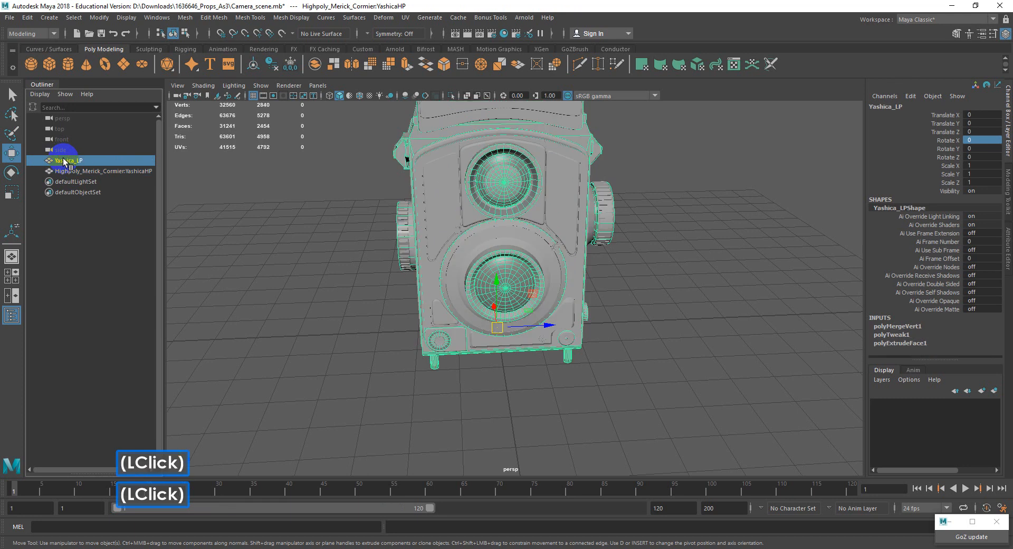
left_click(74, 171)
left_click(67, 160)
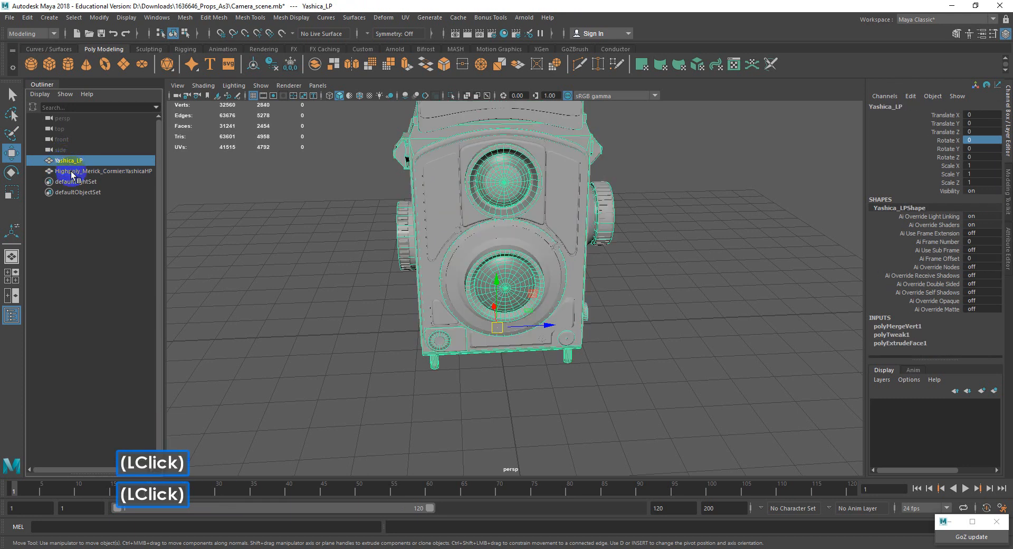
left_click(72, 172)
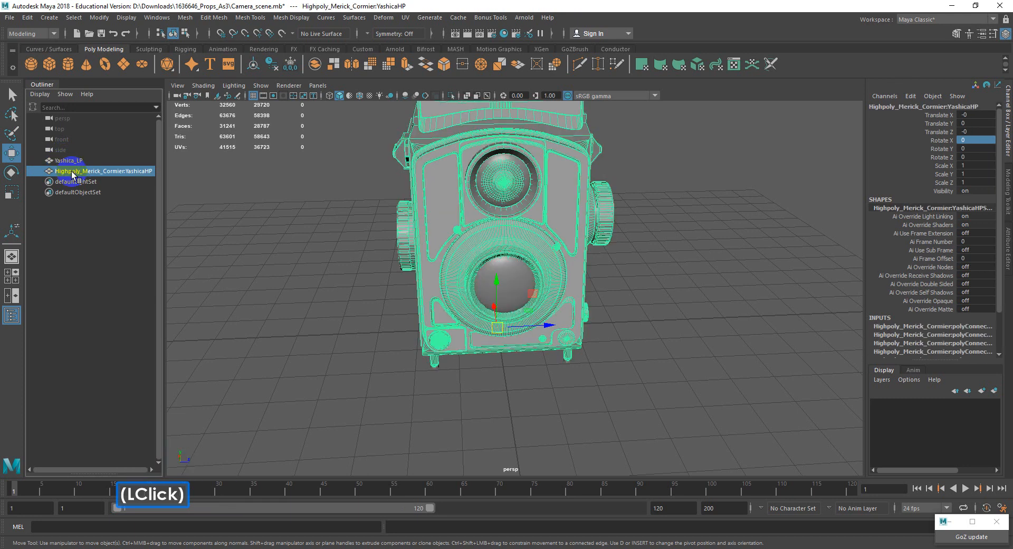
left_click(68, 160)
middle_click_drag(448, 285, 460, 283, "alt")
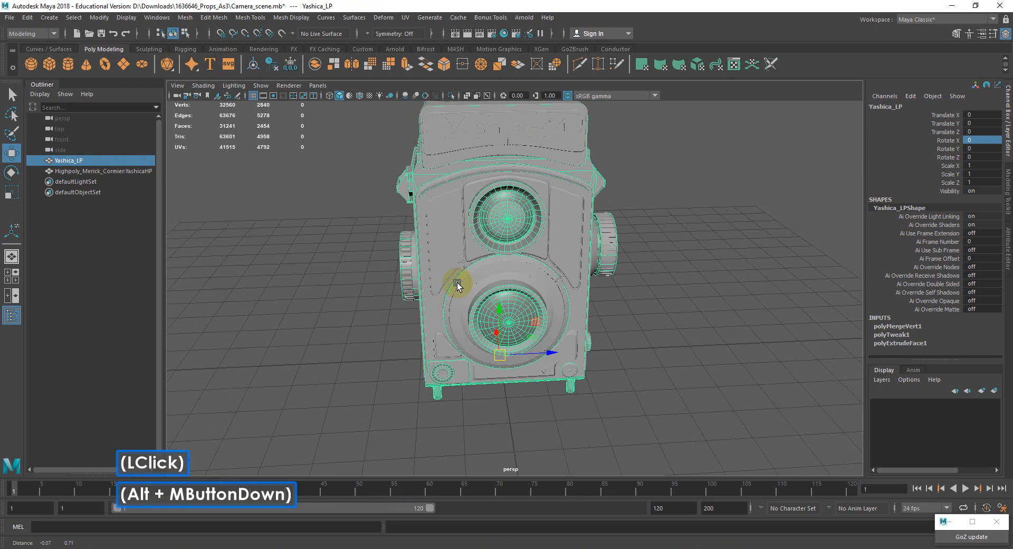
left_click_drag(460, 283, 432, 295, "alt")
middle_click_drag(433, 296, 409, 305, "alt")
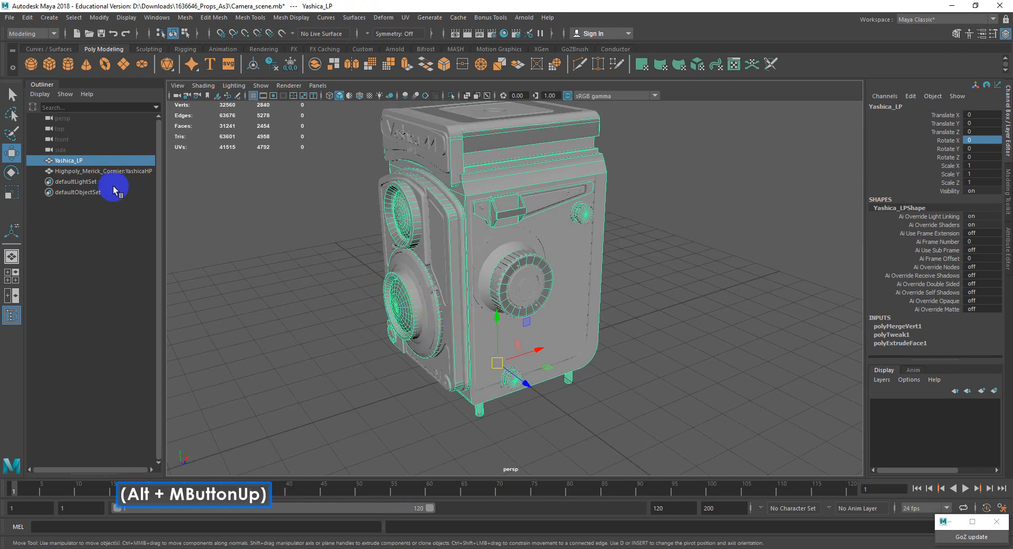
Step: Try to isolate Yashica_LP in the perspective view
key("ctrl+1")
left_click(693, 289)
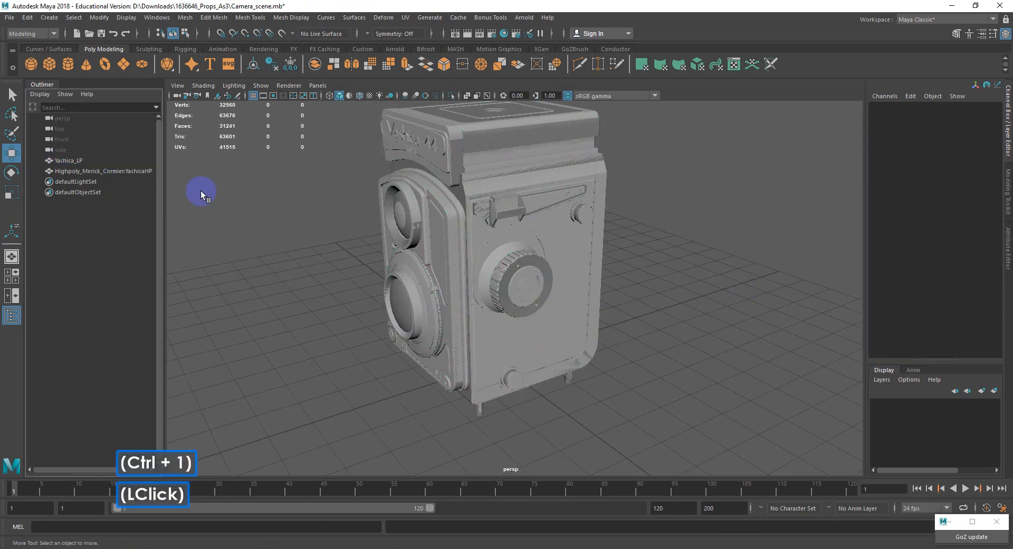
left_click(64, 161)
key("ctrl+1")
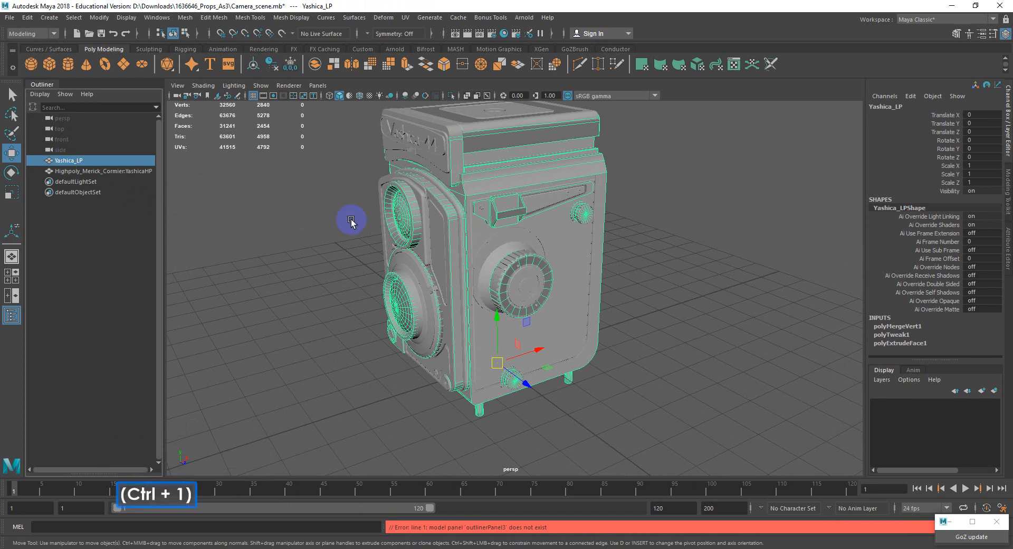
left_click_drag(351, 220, 267, 239, "alt")
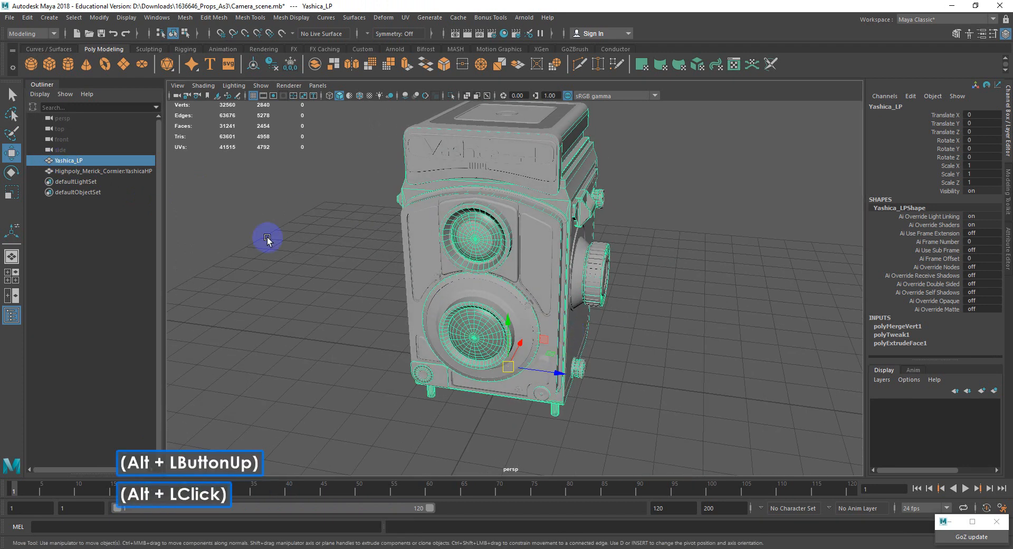
Step: Hide the high-poly camera and select Yashica_LP
left_click(75, 171)
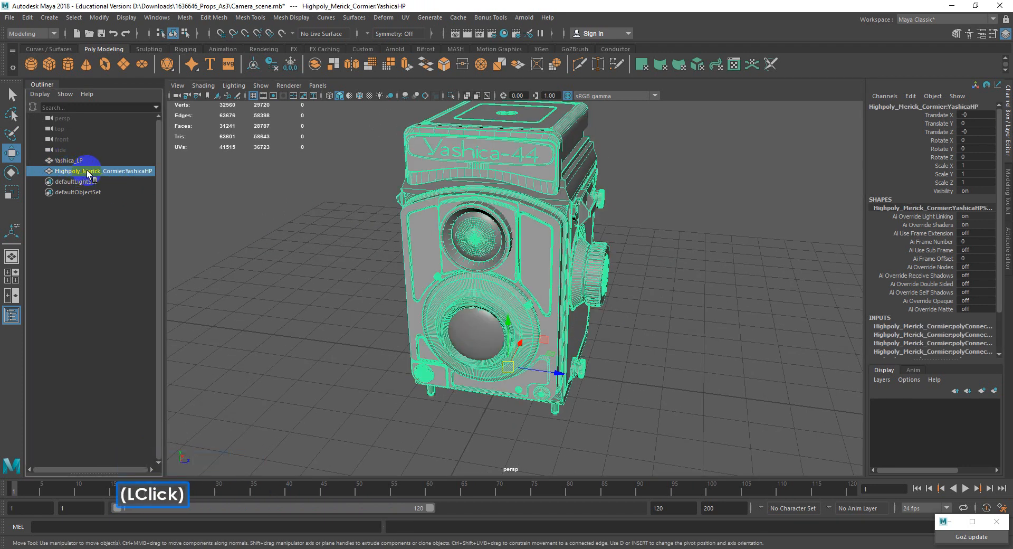
key("h")
left_click(516, 248)
left_click_drag(425, 219, 395, 221, "alt")
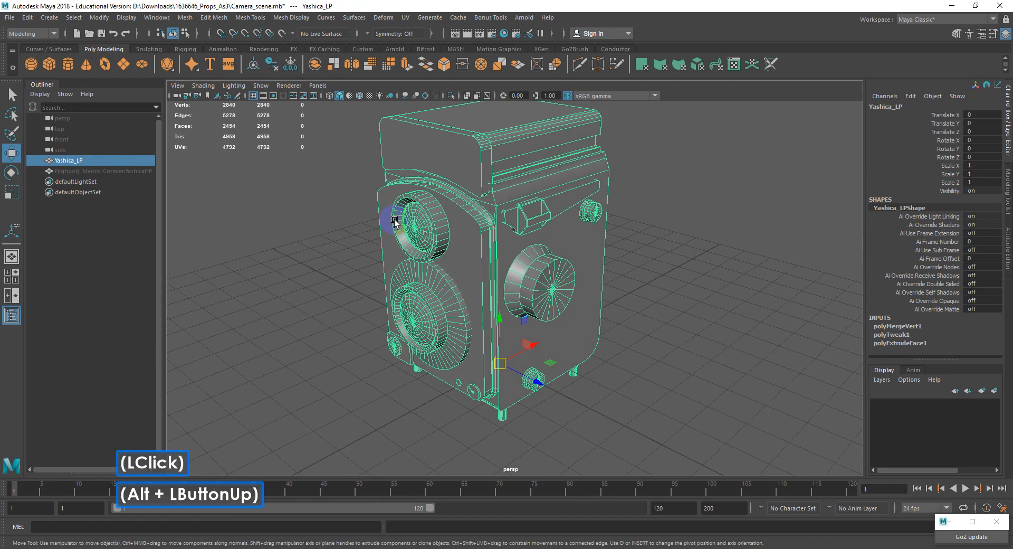
Step: Examine the low-poly camera's topology around the hood, front plate and lenses for faces with too many sides
scroll(434, 228, "up", 3, "alt")
middle_click_drag(434, 228, 457, 315, "alt")
left_click_drag(457, 315, 511, 300, "alt")
middle_click_drag(511, 300, 481, 291, "alt")
left_click_drag(481, 291, 492, 290, "alt")
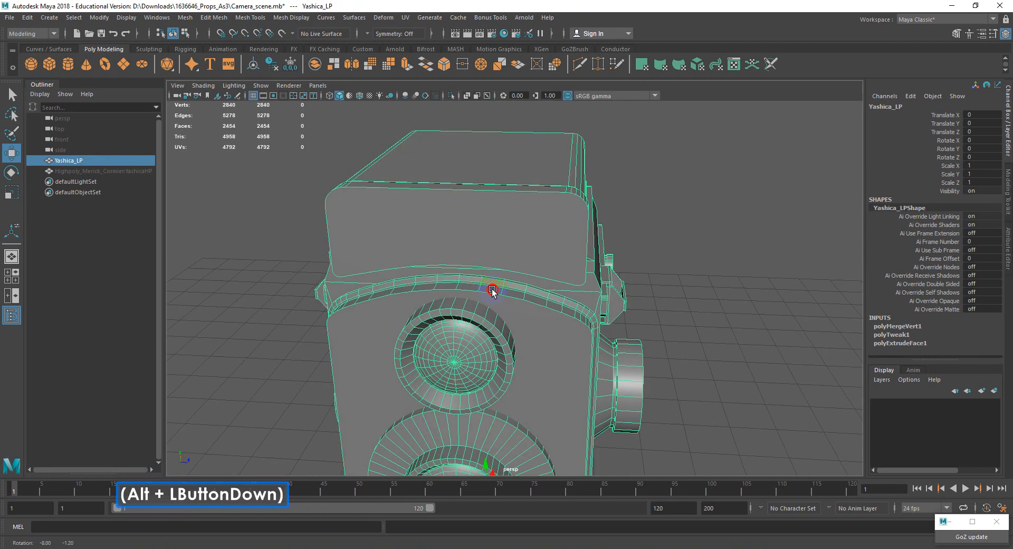
double_click(492, 289, "alt")
left_click(509, 224)
left_click_drag(508, 224, 449, 243, "alt")
scroll(477, 238, "down", 4, "alt")
middle_click_drag(448, 243, 459, 206, "alt")
left_click(461, 209)
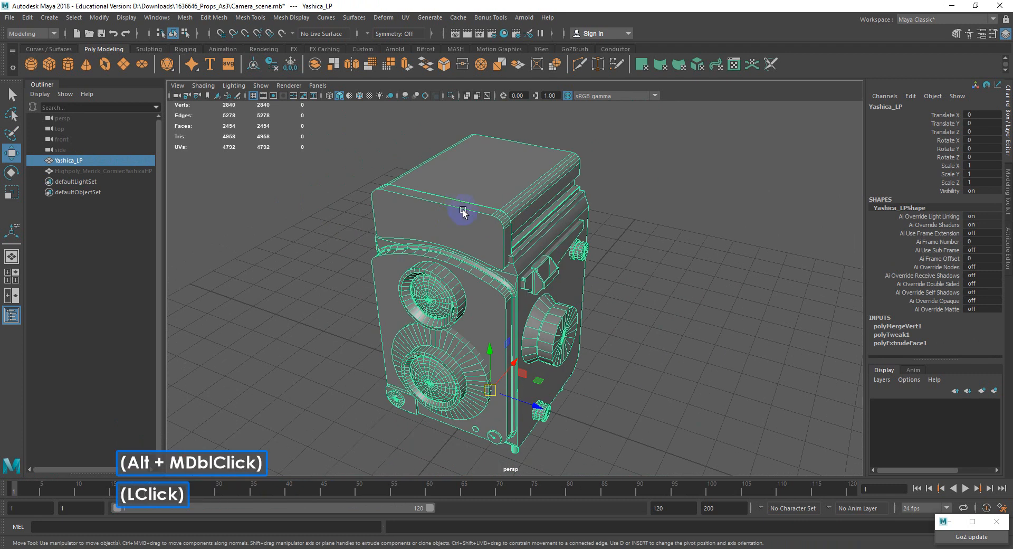
Step: Run mesh Cleanup on Yashica_LP with only faces with more than 4 sides enabled for tessellation, and return to object mode
left_click(185, 18)
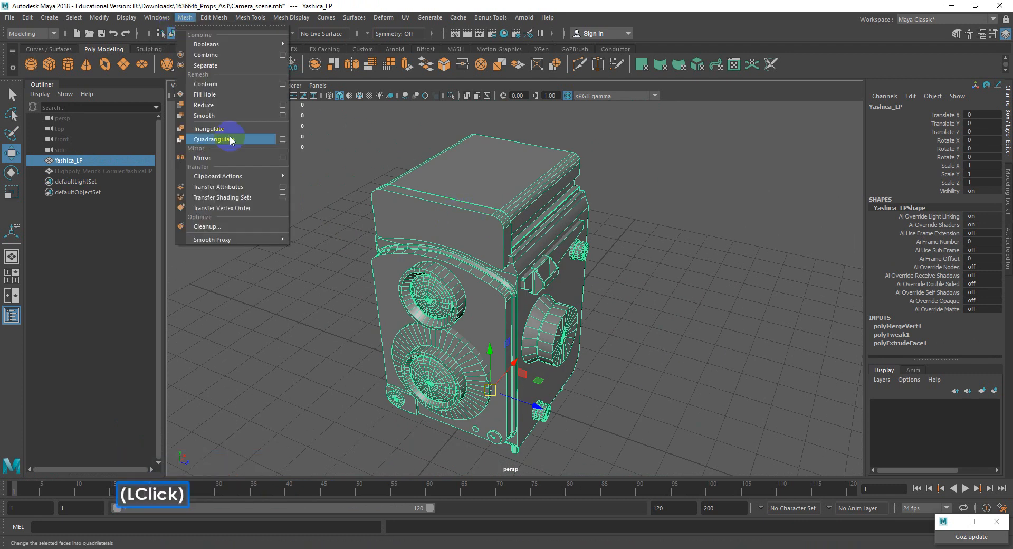
left_click(237, 227)
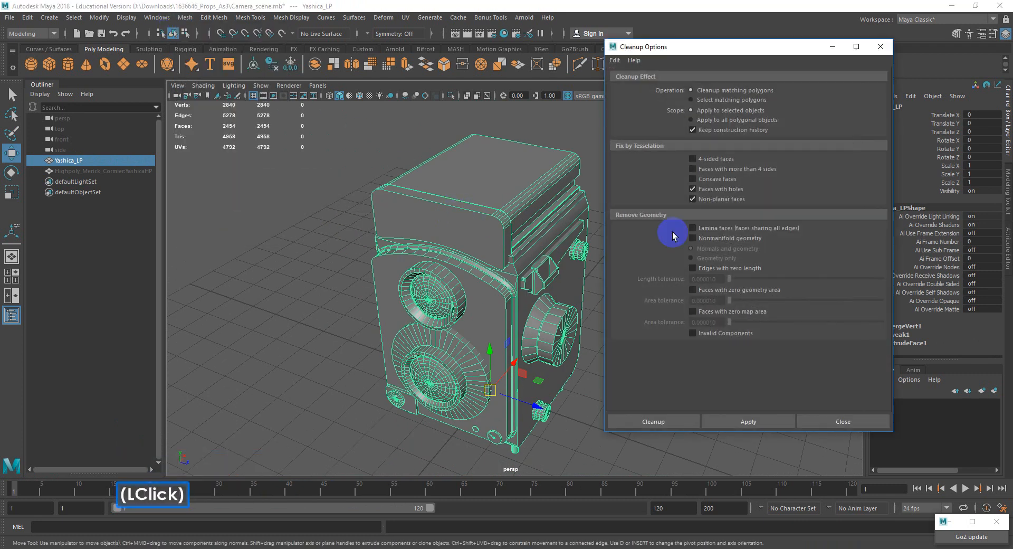
left_click(710, 199)
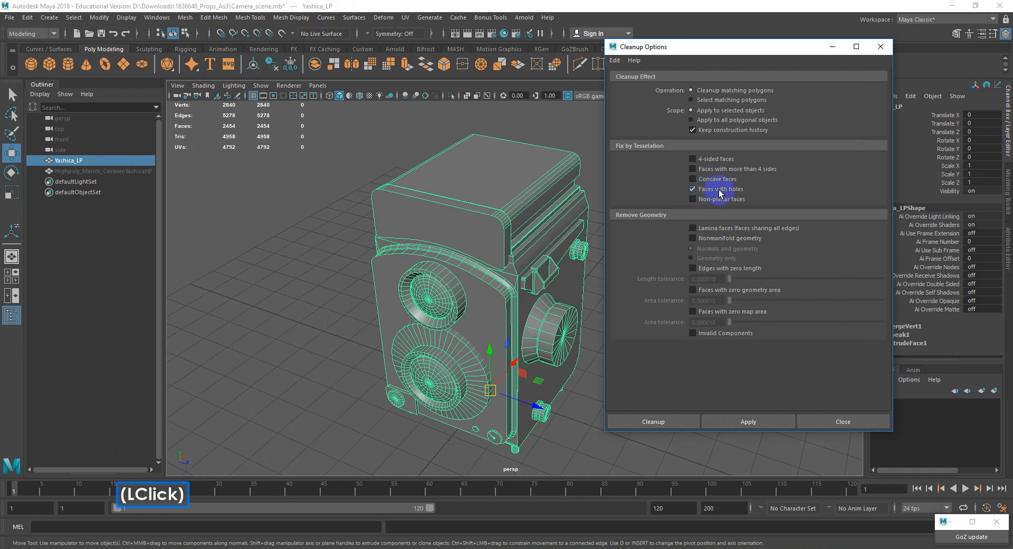
left_click(741, 422)
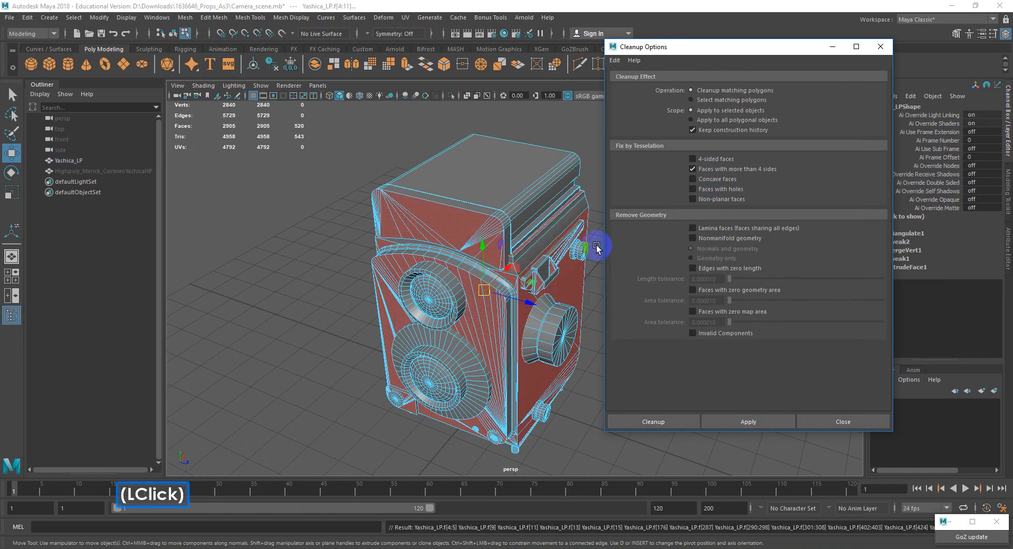
right_click_drag(561, 198, 592, 185)
left_click(591, 186)
Step: Examine the shading of the cleaned-up low-poly camera on its front and sides
left_click_drag(559, 233, 509, 219, "alt")
scroll(508, 220, "up", 3, "alt")
middle_click_drag(509, 220, 477, 252, "alt")
scroll(460, 246, "up", 2, "alt")
left_click_drag(477, 252, 584, 267, "alt")
scroll(516, 265, "down", 4, "alt")
left_click_drag(515, 264, 534, 254, "alt")
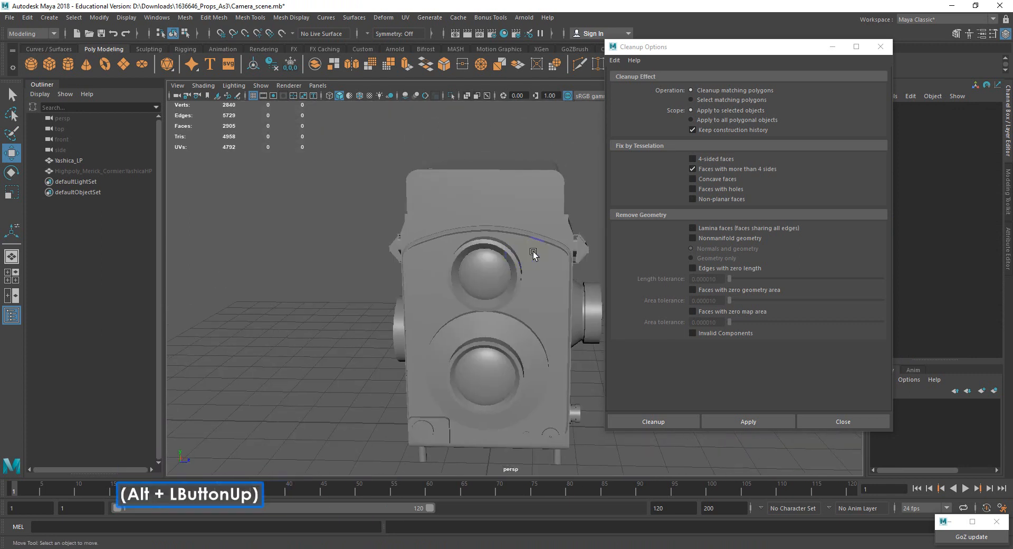
Step: Close the Cleanup options and open the shape attributes of Yashica_LP
left_click(843, 422)
left_click_drag(593, 305, 478, 240, "alt")
left_click(481, 243)
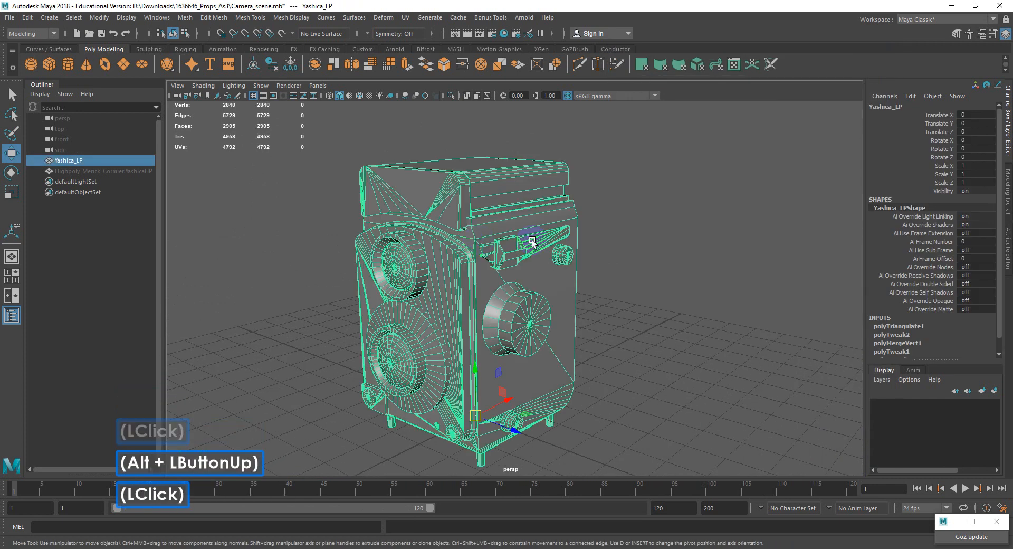
left_click(1009, 235)
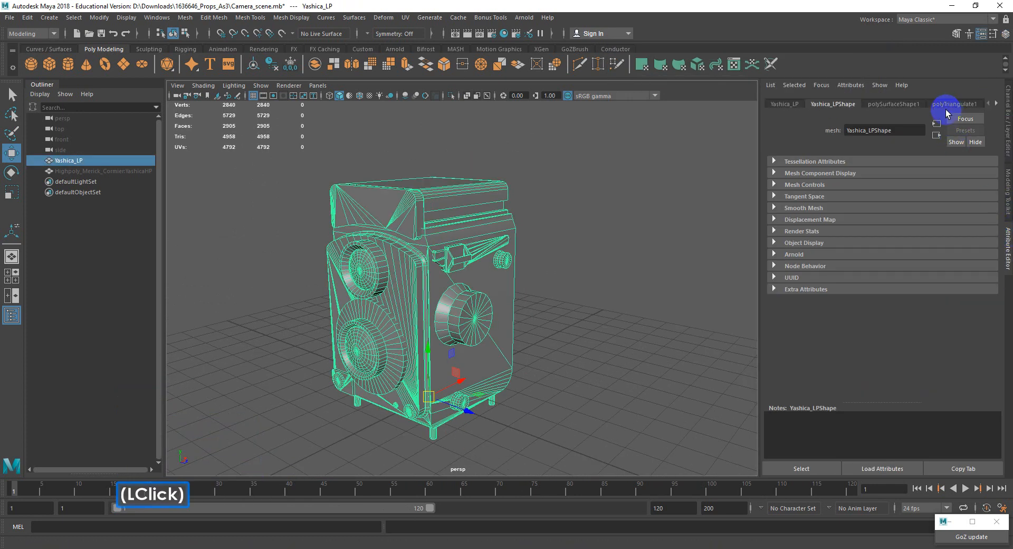
key("ctrl+z")
left_click(464, 225)
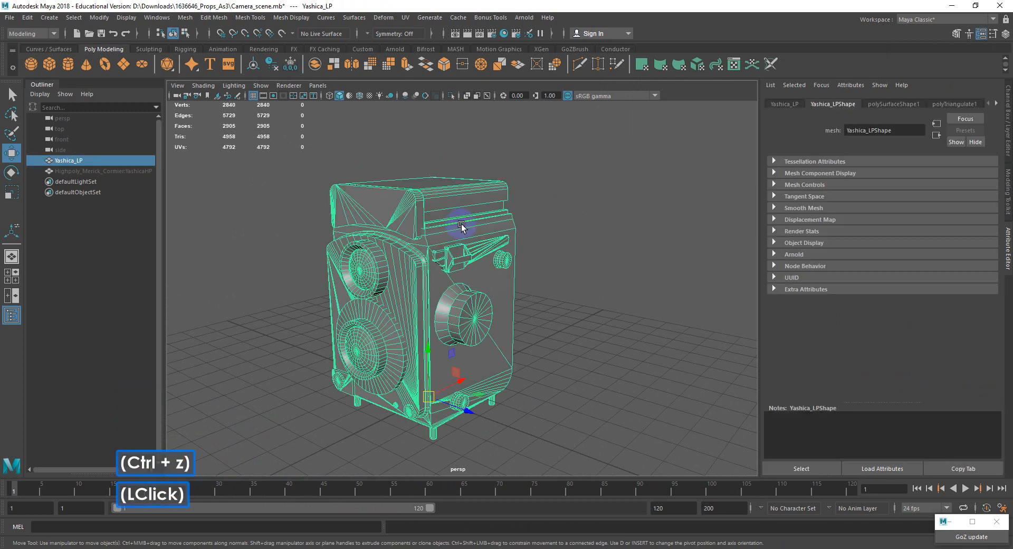
Step: Undo the mesh Cleanup on Yashica_LP and delete its construction history
key("ctrl+z")
left_click(475, 226)
key("ctrl+z")
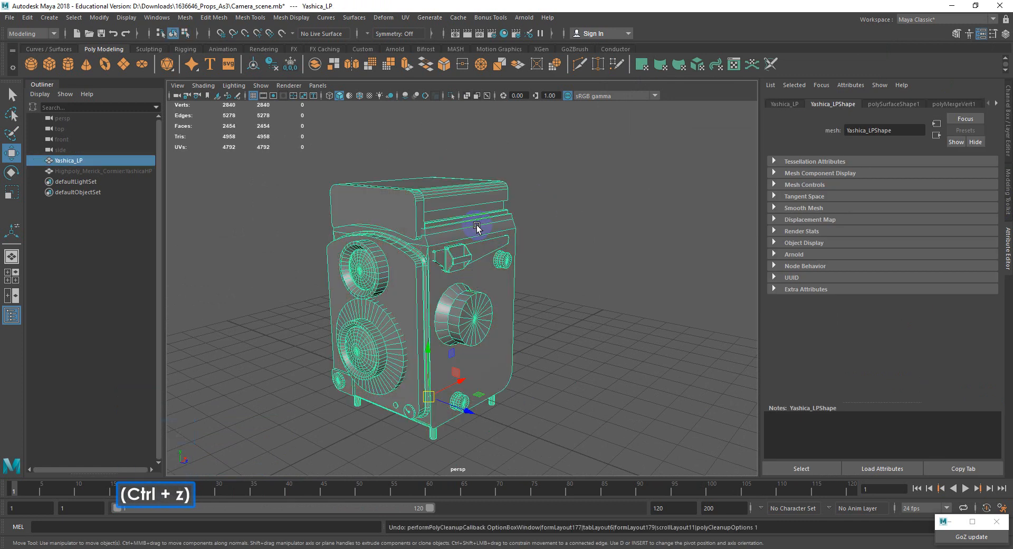
left_click(496, 247)
key("alt+shift")
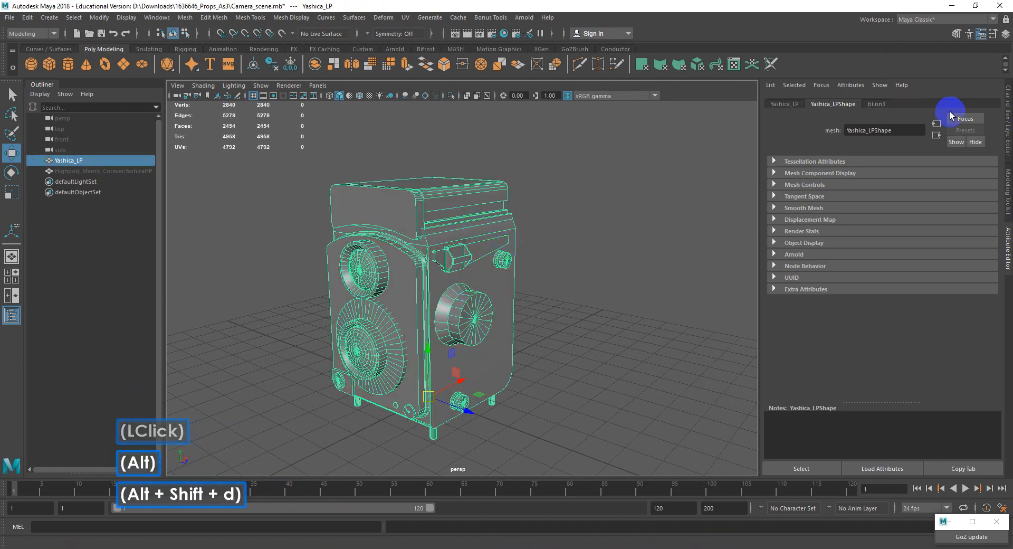
Step: Darken the blinn3 material's color, make its specular color white and raise its specular roll off to 0.877
left_click(876, 105)
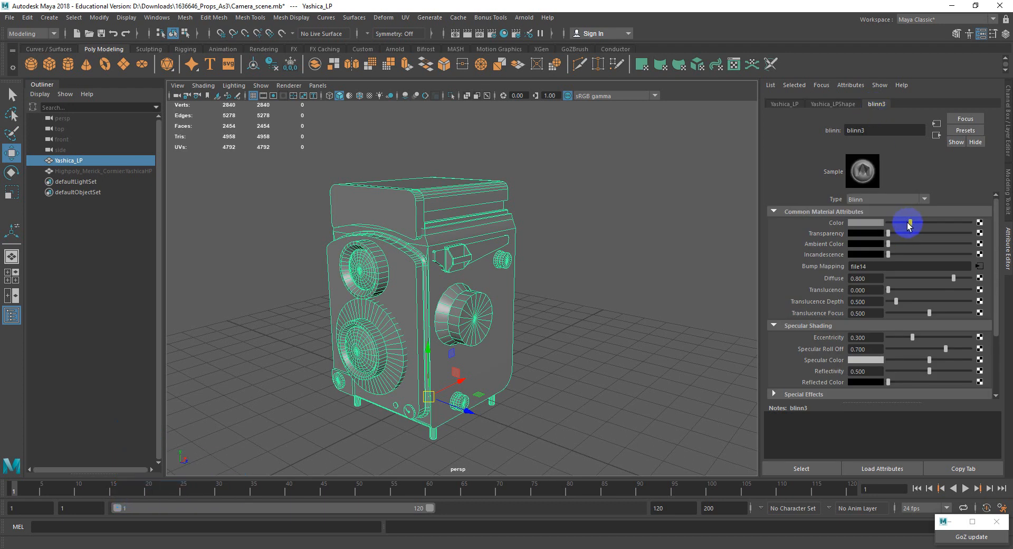
left_click_drag(906, 223, 903, 225)
double_click(900, 201)
left_click(898, 197)
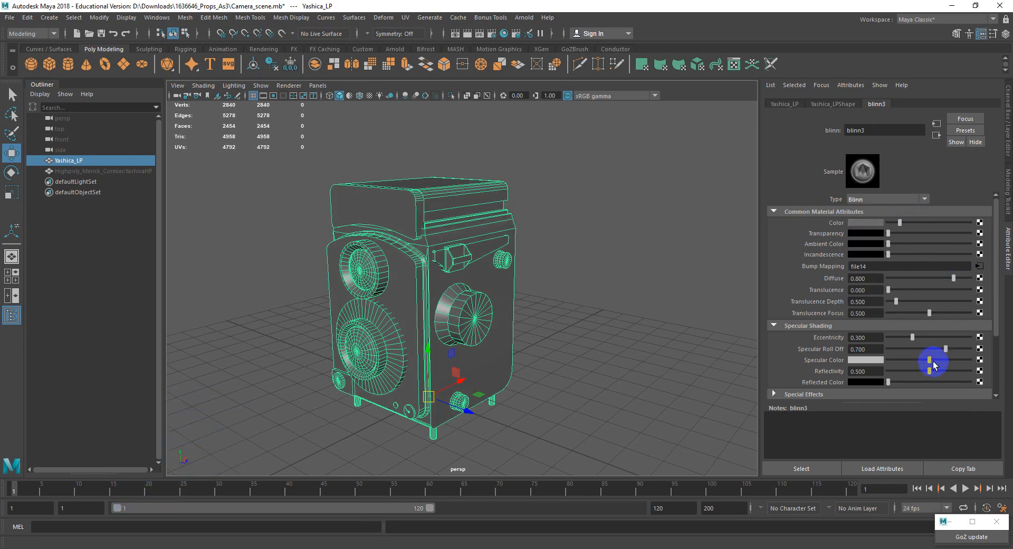
left_click_drag(944, 351, 952, 350)
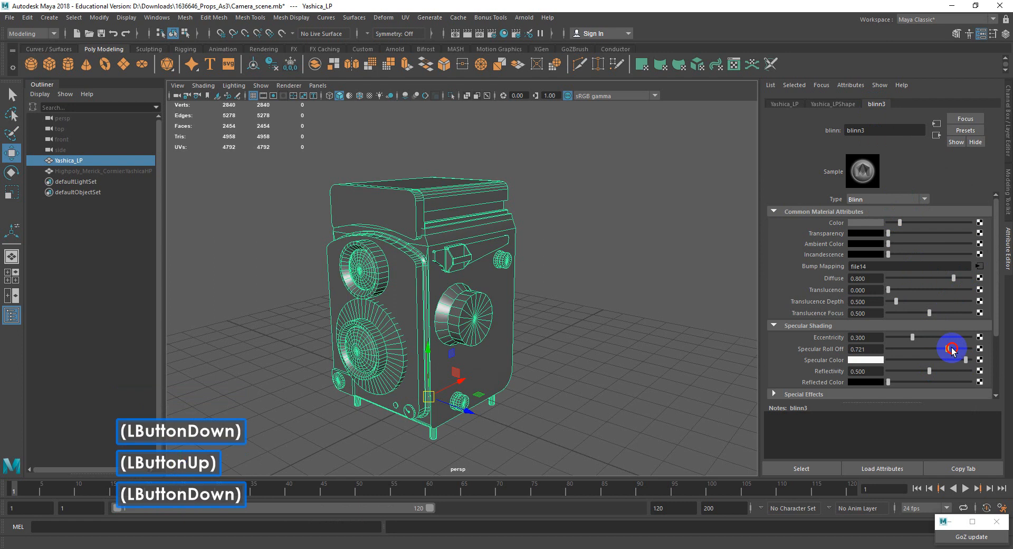
Step: Examine the low-poly camera's shading with the adjusted material on its sides, front and top
left_click_drag(515, 307, 712, 282, "alt")
left_click(563, 293)
scroll(581, 290, "up", 3, "alt")
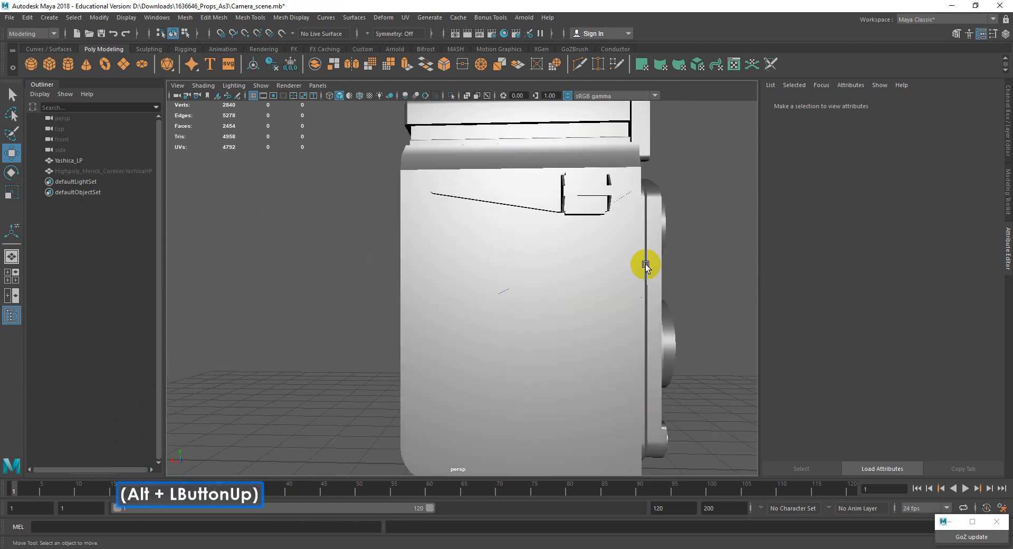
left_click_drag(599, 249, 459, 265, "alt")
middle_click_drag(459, 265, 470, 264, "alt")
left_click_drag(470, 264, 454, 273, "alt")
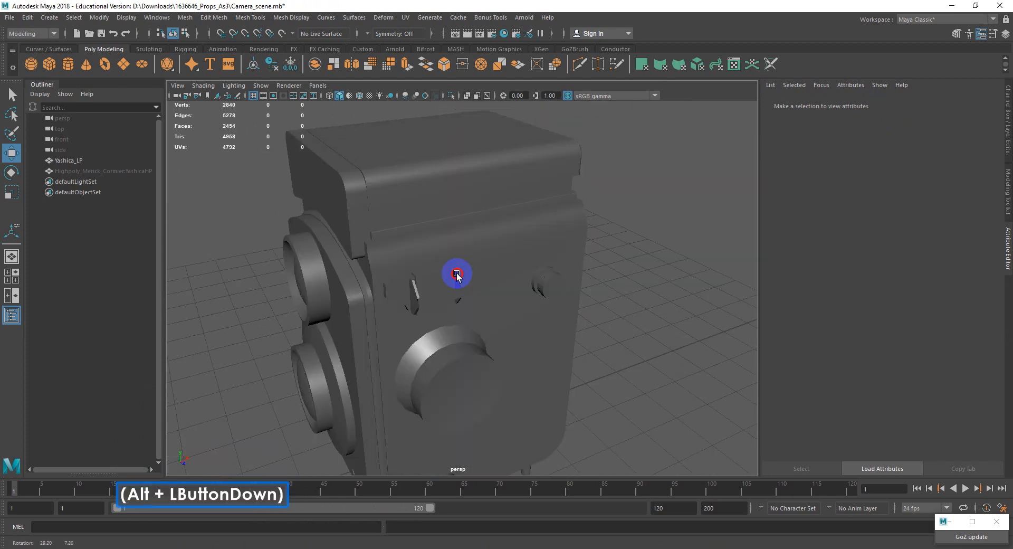
middle_click_drag(455, 274, 510, 265, "alt")
left_click_drag(509, 265, 532, 248, "alt")
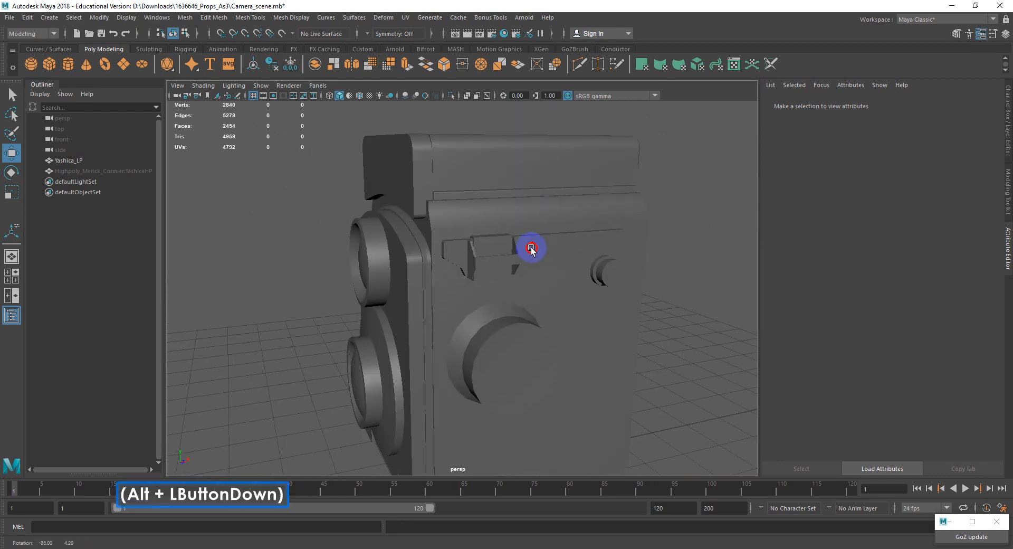
middle_click_drag(532, 249, 501, 252, "alt")
mouse_move(501, 252)
left_mouse_down("alt")
mouse_move(559, 252)
mouse_move(504, 269)
left_mouse_up("alt")
left_click(536, 246)
scroll(537, 246, "down", 3)
middle_click_drag(504, 269, 509, 281, "alt")
mouse_move(510, 281)
left_mouse_down("alt")
mouse_move(493, 282)
mouse_move(513, 257)
mouse_move(504, 269)
left_mouse_up("alt")
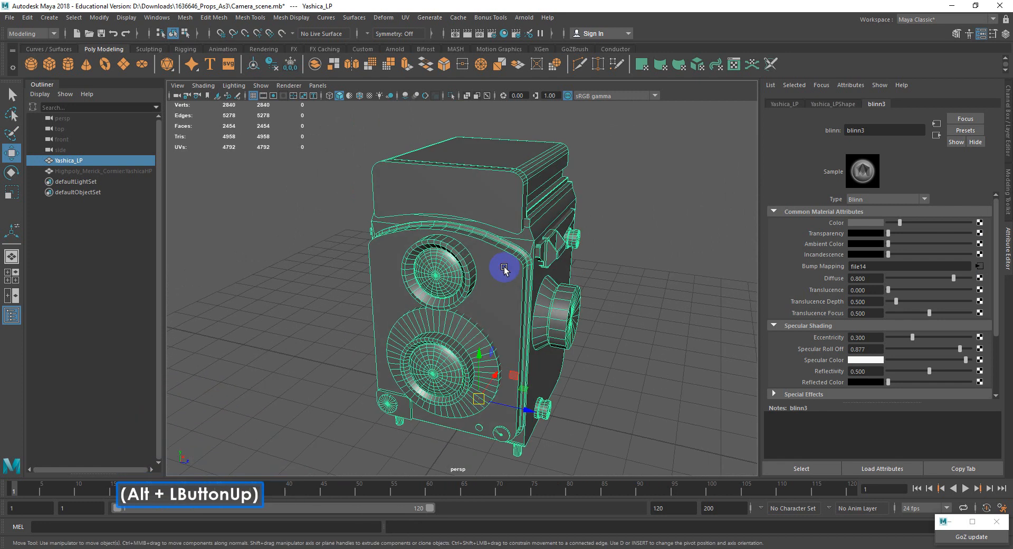
Step: Extrude the large front face of the hood with an inward offset and merge the resulting face to its center
scroll(512, 233, "up", 2)
middle_click_drag(512, 233, 522, 166, "alt")
right_click_drag(522, 165, 516, 174)
left_click(508, 164)
left_click_drag(509, 164, 526, 169, "alt")
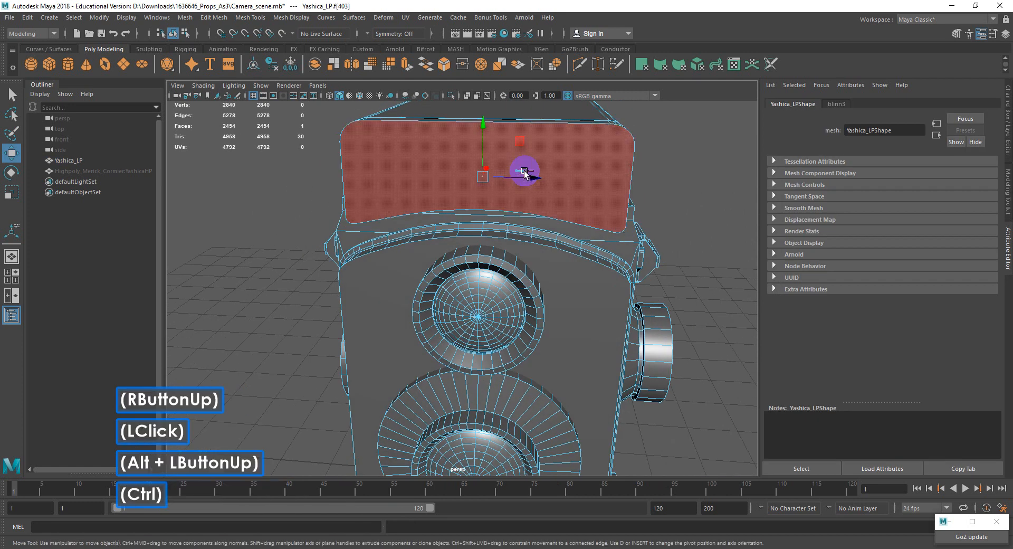
key("ctrl+e")
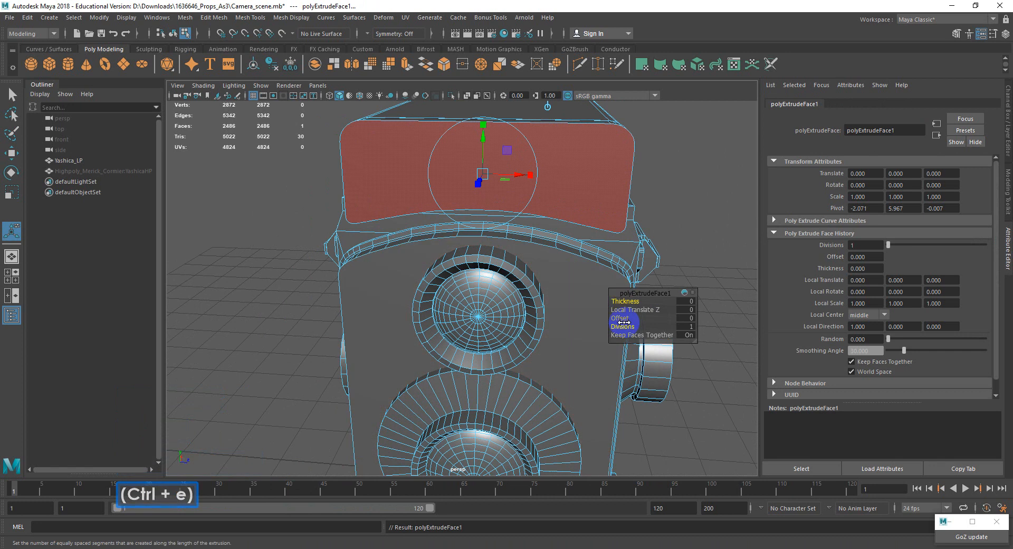
mouse_move(622, 318)
left_mouse_down()
mouse_move(657, 318)
mouse_move(623, 317)
left_mouse_up()
right_click(481, 172, "shift")
right_click_drag(480, 171, 478, 142, "shift")
Step: Extrude the front plate face around the two lenses with an inward offset and merge it to its center
scroll(477, 142, "down", 3)
middle_click_drag(517, 211, 539, 219, "alt")
right_click_drag(539, 219, 542, 247)
left_click(543, 246)
left_click_drag(543, 245, 528, 237, "alt")
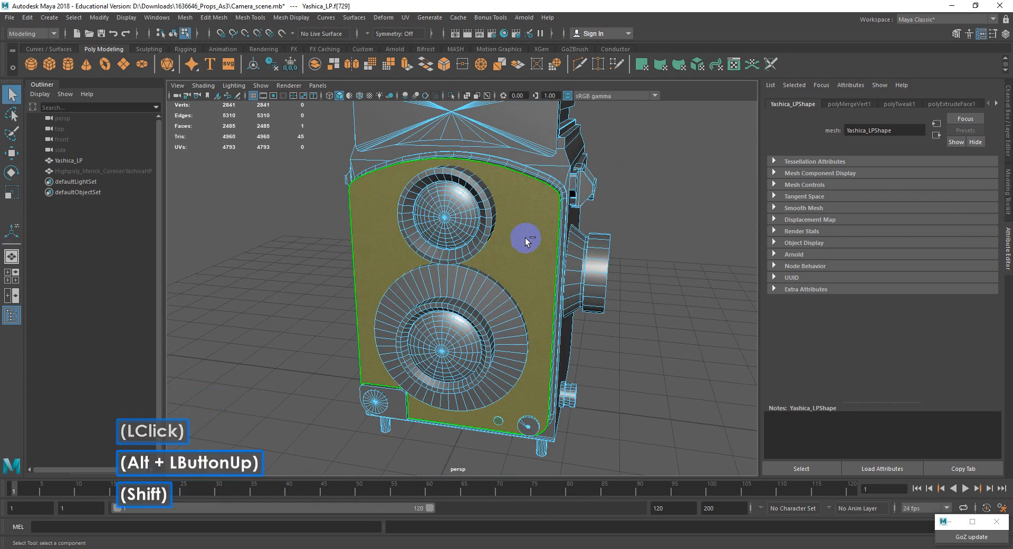
key("ctrl+e")
left_click_drag(620, 317, 504, 227)
right_click_drag(504, 227, 506, 201, "shift")
Step: Extrude the large body side face with the two small knobs using an offset of 0.7 and merge it to center
left_click_drag(506, 219, 572, 280, "alt")
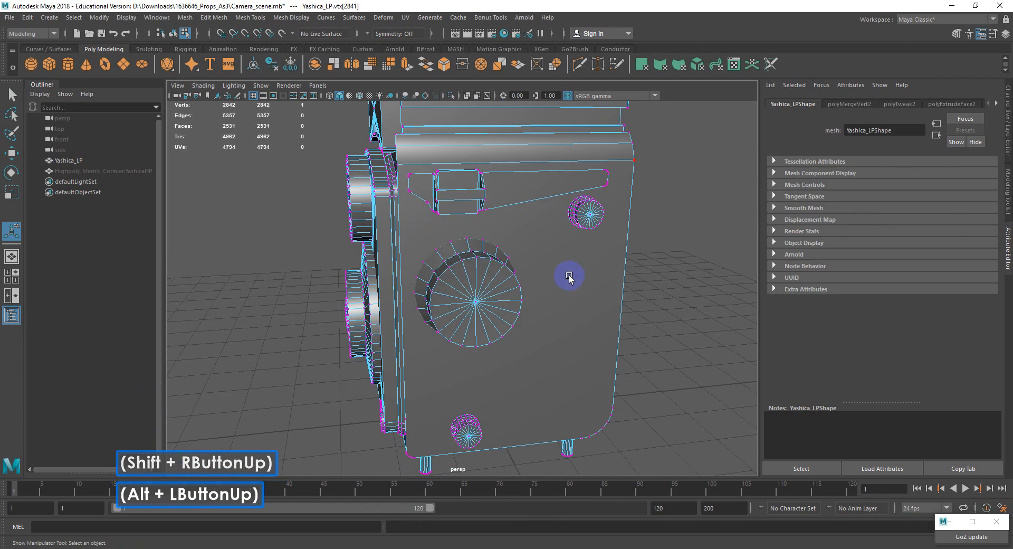
right_click_drag(572, 280, 574, 300)
left_click(594, 303)
left_click_drag(594, 304, 528, 271, "alt")
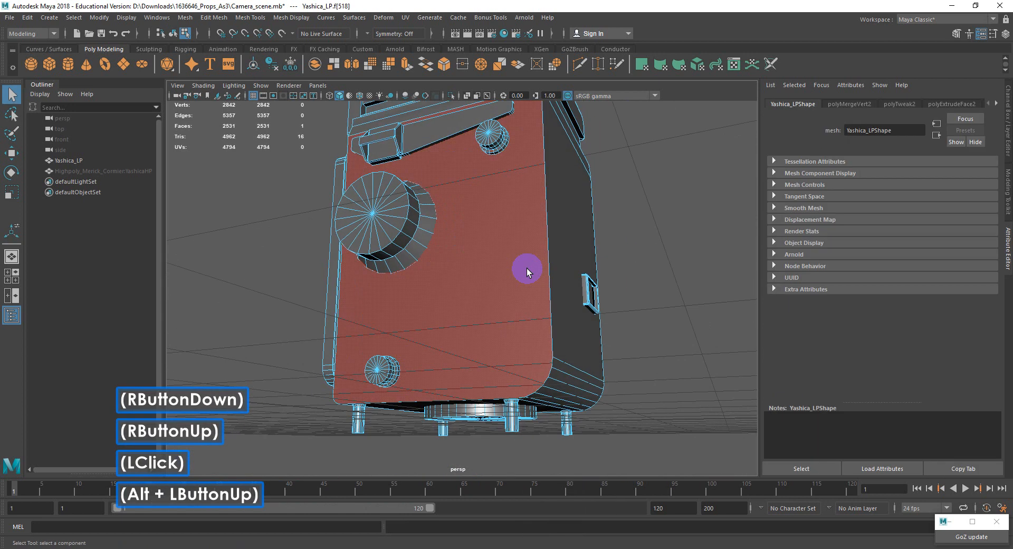
left_click_drag(514, 404, 549, 275, "alt")
right_click_drag(550, 273, 550, 270, "shift")
key("ctrl+e")
left_click(616, 318)
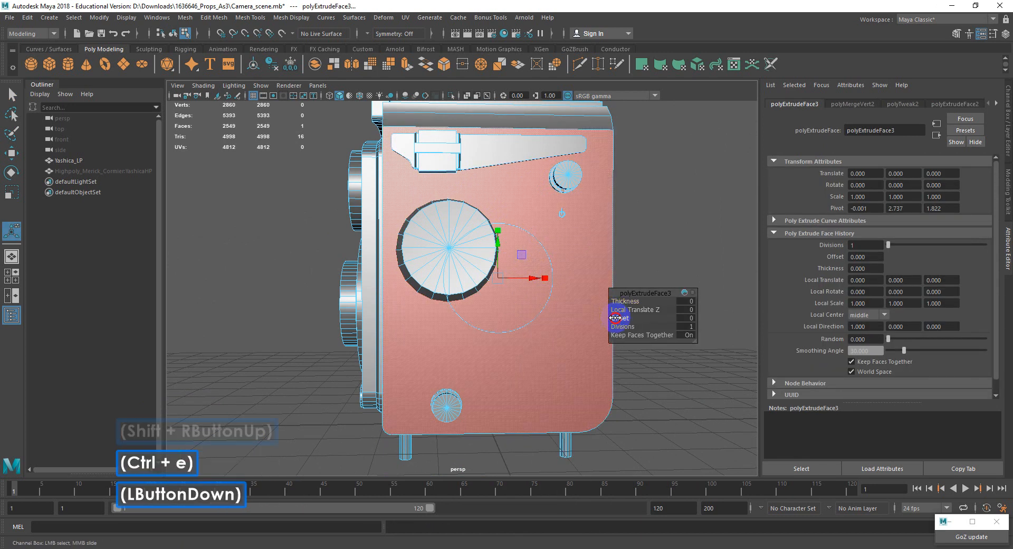
left_click_drag(616, 318, 649, 318)
right_click(553, 300, "shift")
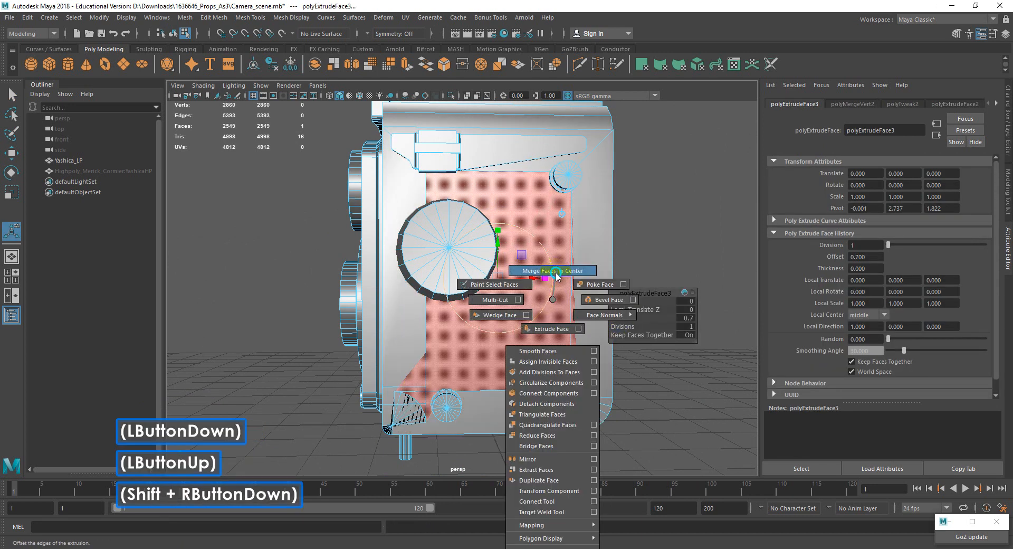
right_click_drag(556, 270, 557, 271, "shift")
Step: Extrude the large face on the opposite body side with an offset of 0.6 and merge it to center
scroll(552, 272, "down", 2)
left_click_drag(433, 290, 363, 283, "alt")
right_click_drag(403, 290, 417, 273)
left_click(416, 273)
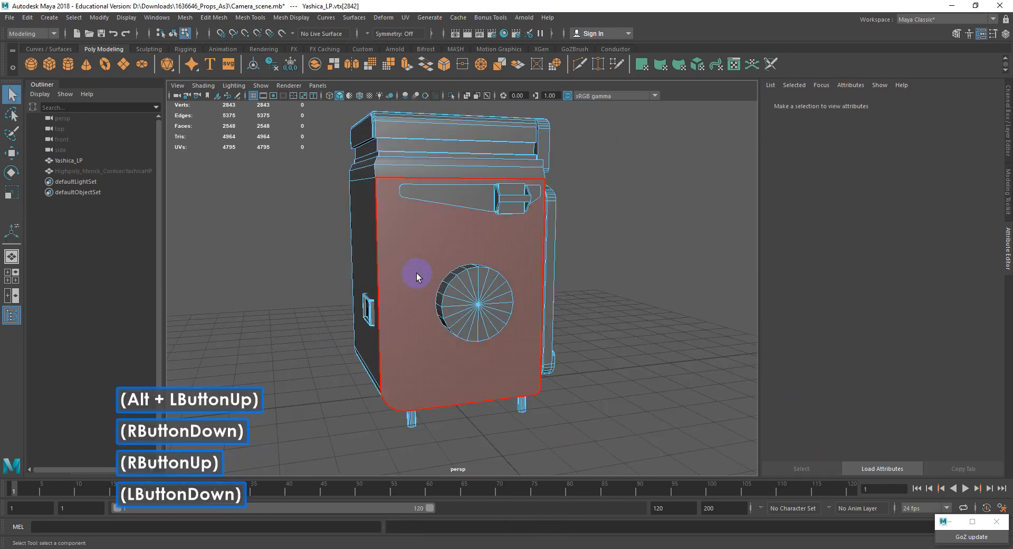
key("ctrl+e")
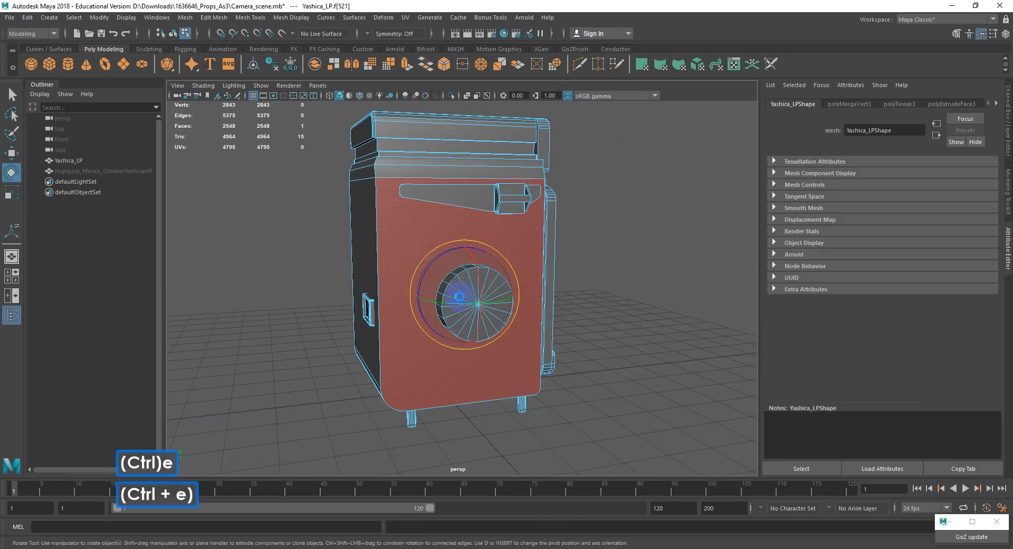
left_click(624, 318)
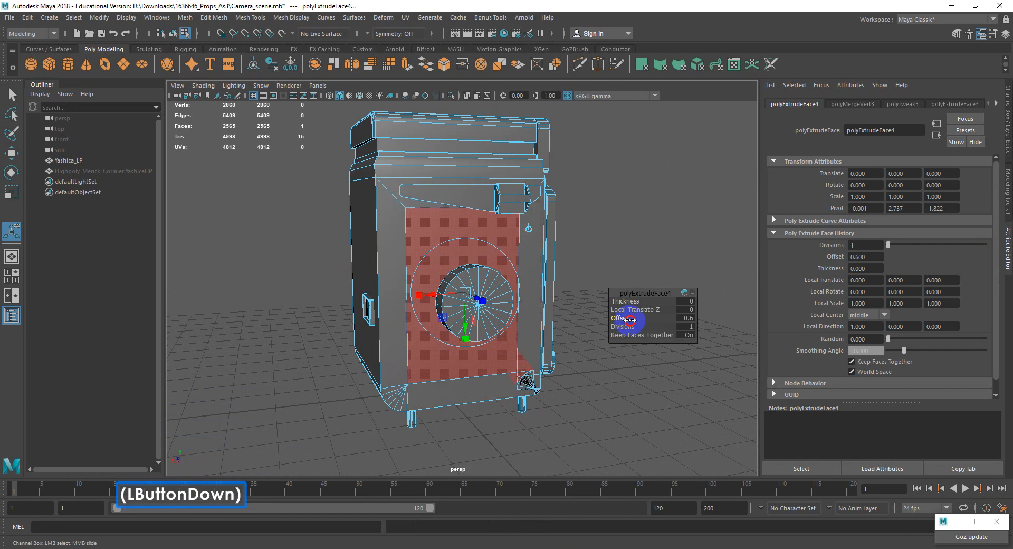
right_click_drag(461, 219, 464, 218, "shift")
Step: Isolate the lower lens's domed glass shell, examine it from behind, and show the whole camera again
left_click_drag(464, 218, 364, 255, "alt")
middle_click_drag(449, 261, 421, 262, "alt")
left_click_drag(421, 262, 515, 276, "alt")
right_click_drag(517, 278, 517, 305)
double_click(521, 312)
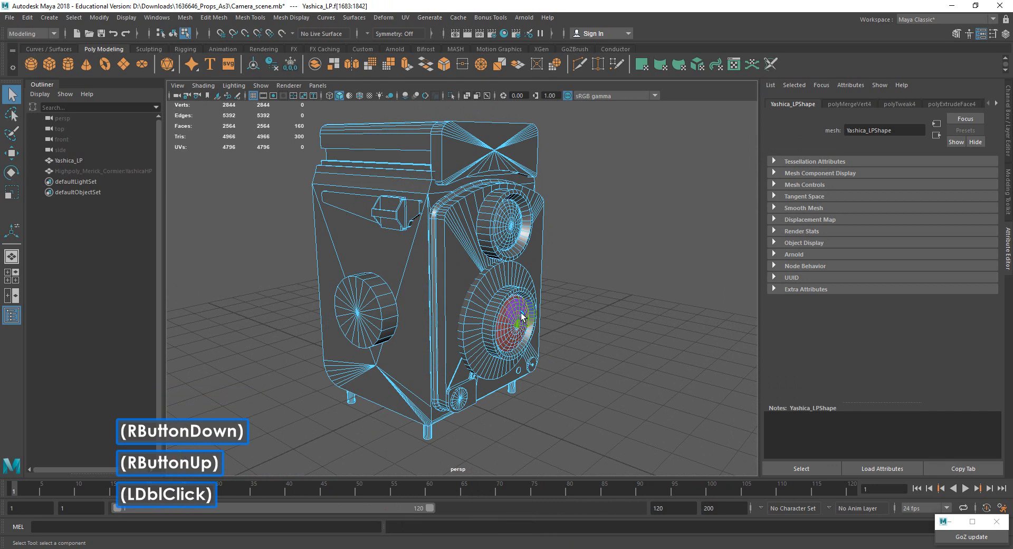
key("ctrl+1")
left_click_drag(521, 313, 615, 319, "alt")
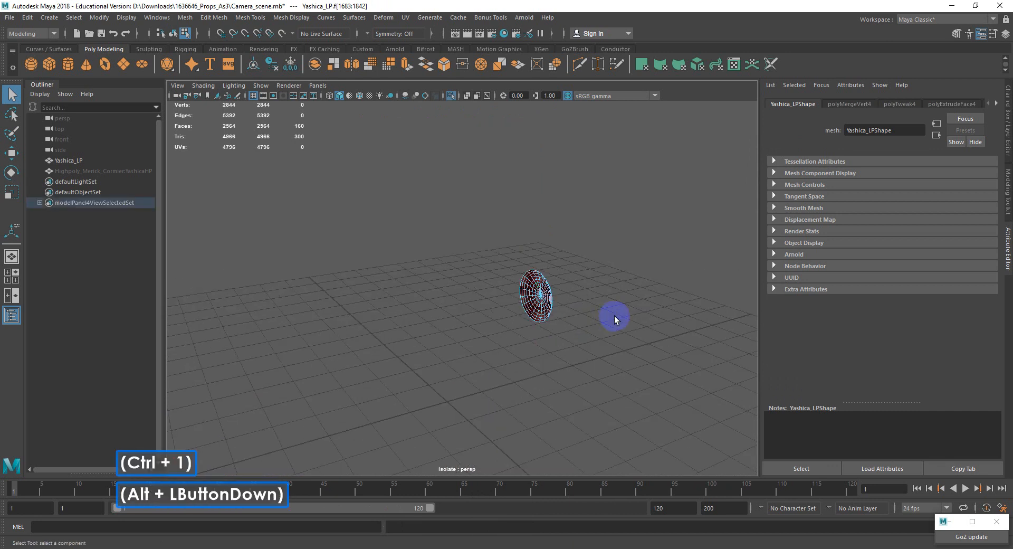
scroll(647, 294, "up", 3, "alt")
middle_click_drag(647, 294, 579, 267, "alt")
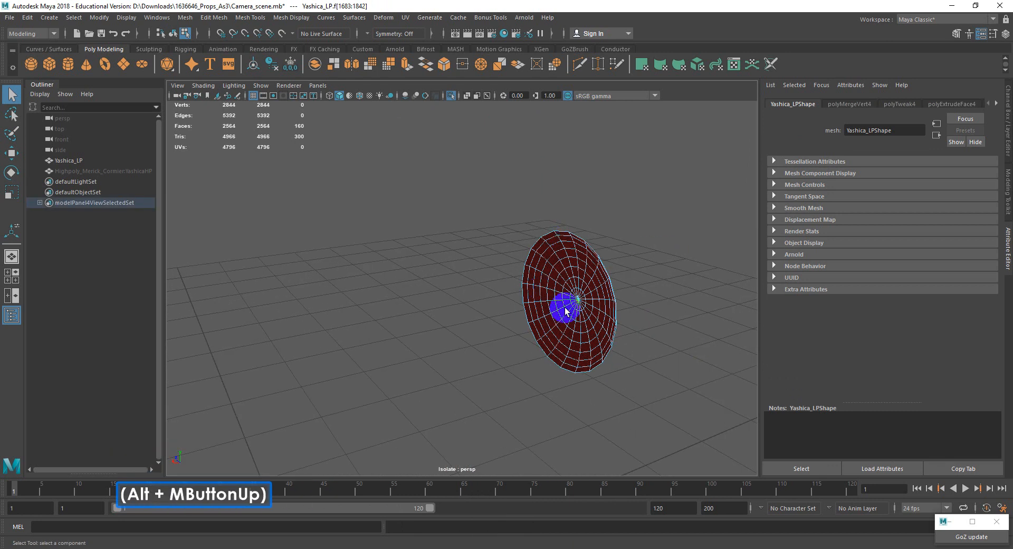
left_click_drag(575, 302, 491, 301, "alt")
key("ctrl+1")
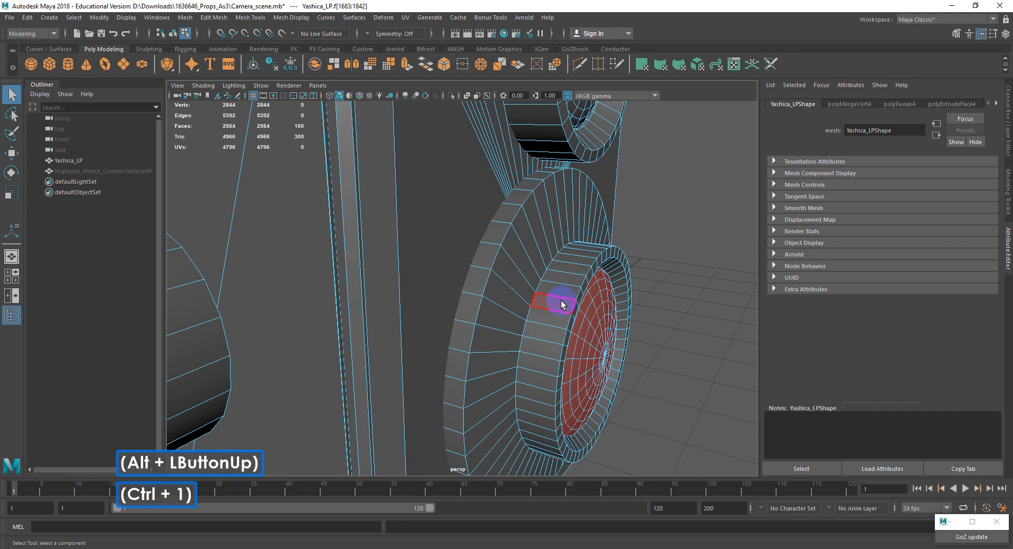
Step: Isolate the lower lens's ring shell, examine its back for hidden faces, and leave isolation
left_click_drag(559, 299, 474, 199, "alt")
double_click(463, 218)
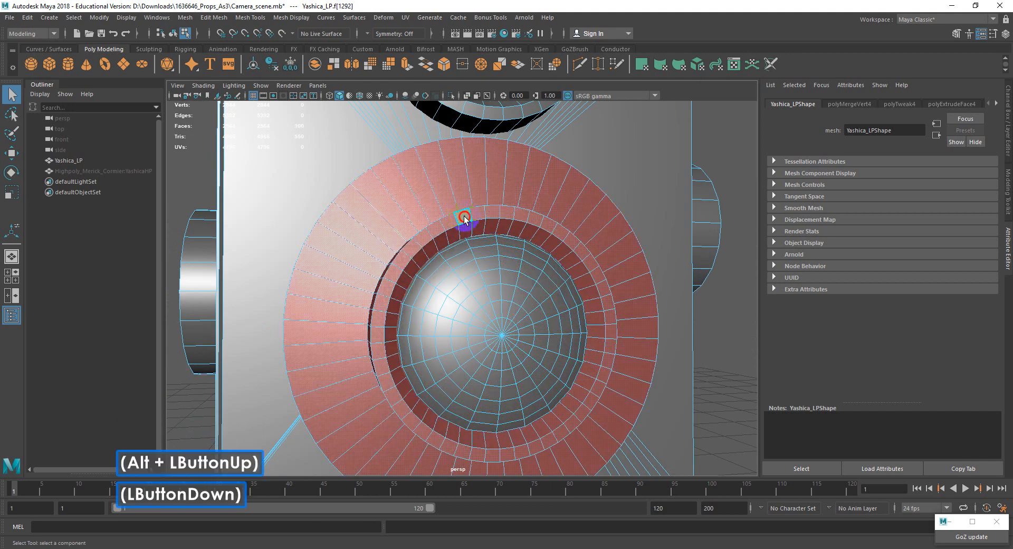
scroll(465, 232, "down", 5)
left_click_drag(466, 233, 663, 292, "alt")
key("ctrl+1")
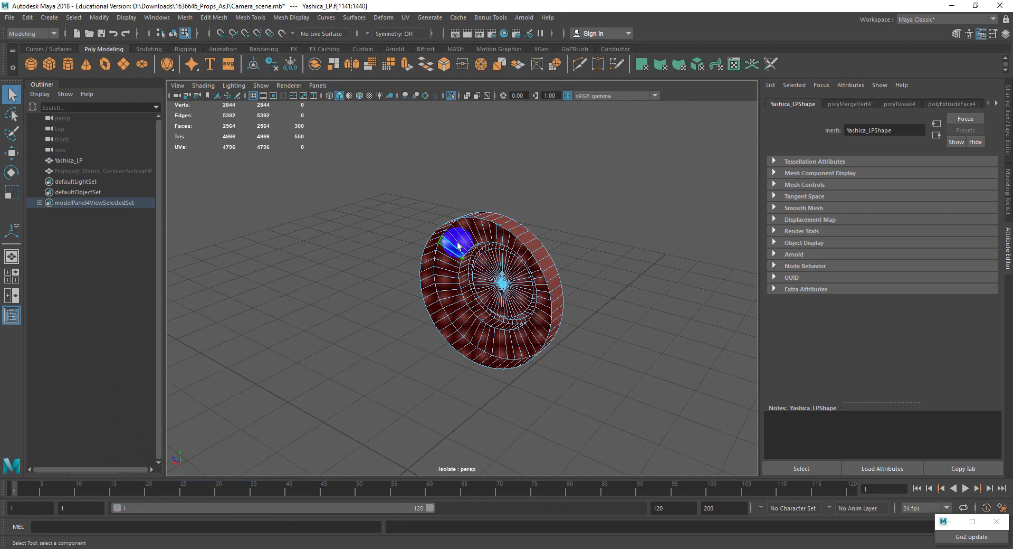
key("ctrl+1")
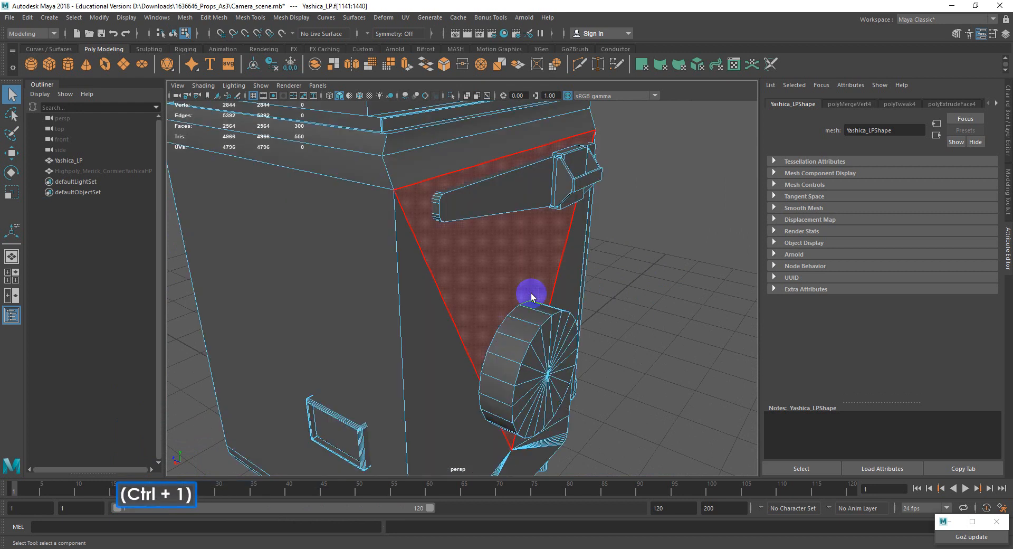
Step: Isolate the large round side knob, examine its open back and inner faces, and leave isolation
left_click_drag(527, 294, 439, 280, "alt")
middle_click_drag(439, 281, 458, 272, "alt")
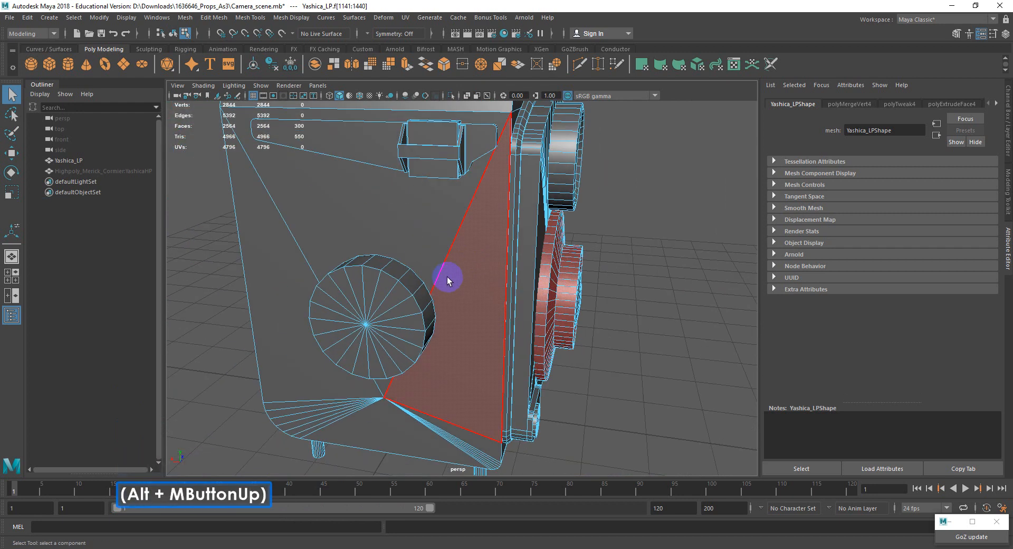
double_click(409, 309)
key("ctrl+1")
left_click_drag(410, 308, 615, 287, "alt")
scroll(502, 317, "up", 5, "alt")
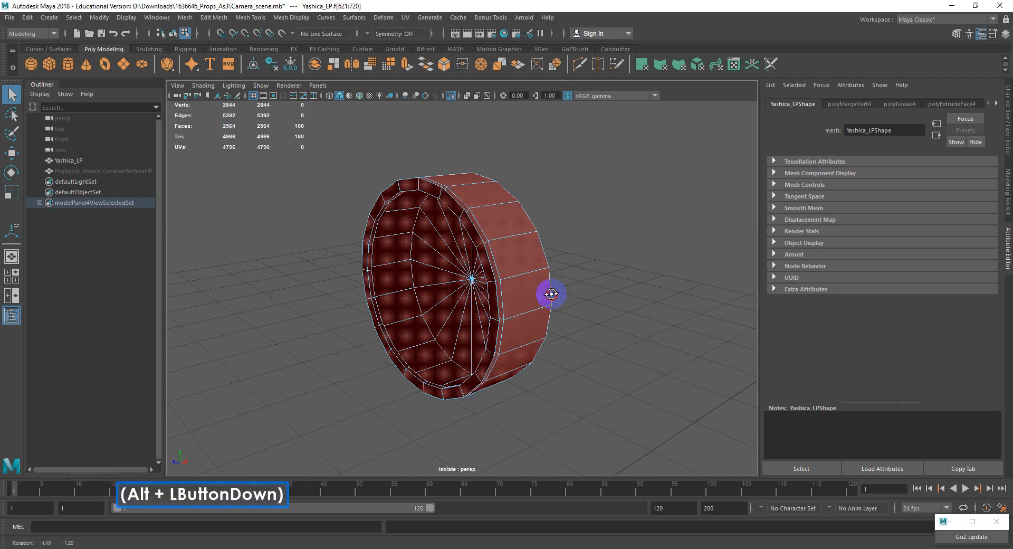
left_click_drag(547, 292, 632, 294, "alt")
left_click(596, 286)
left_click(481, 306)
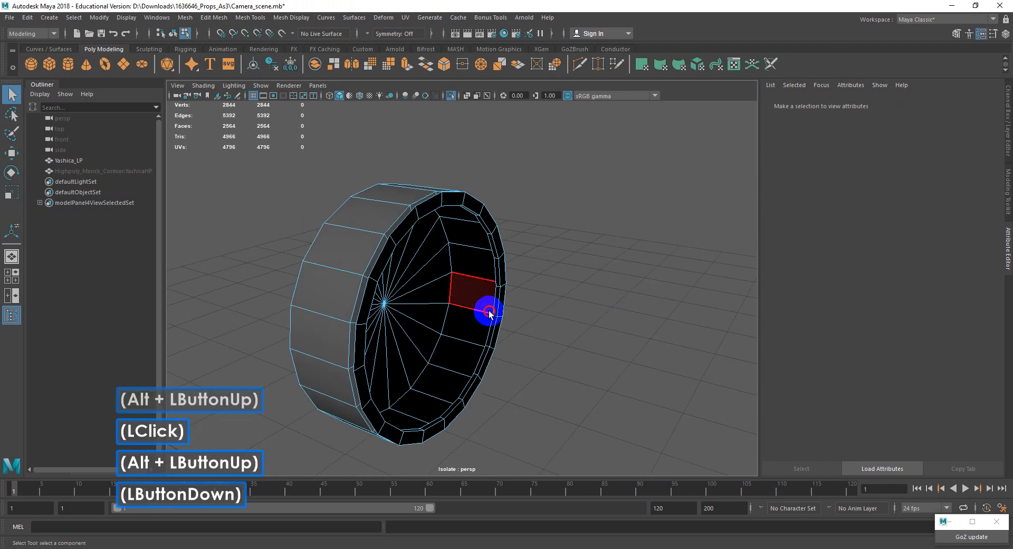
mouse_move(486, 308)
left_mouse_down("alt")
mouse_move(416, 343)
mouse_move(310, 319)
mouse_move(339, 300)
mouse_move(485, 324)
left_mouse_up("alt")
scroll(486, 324, "up", 2, "alt")
scroll(485, 324, "up", 1, "alt")
left_click(544, 289)
left_click_drag(544, 289, 429, 215, "alt")
scroll(434, 290, "down", 2, "alt")
key("ctrl+1")
scroll(484, 283, "down", 3)
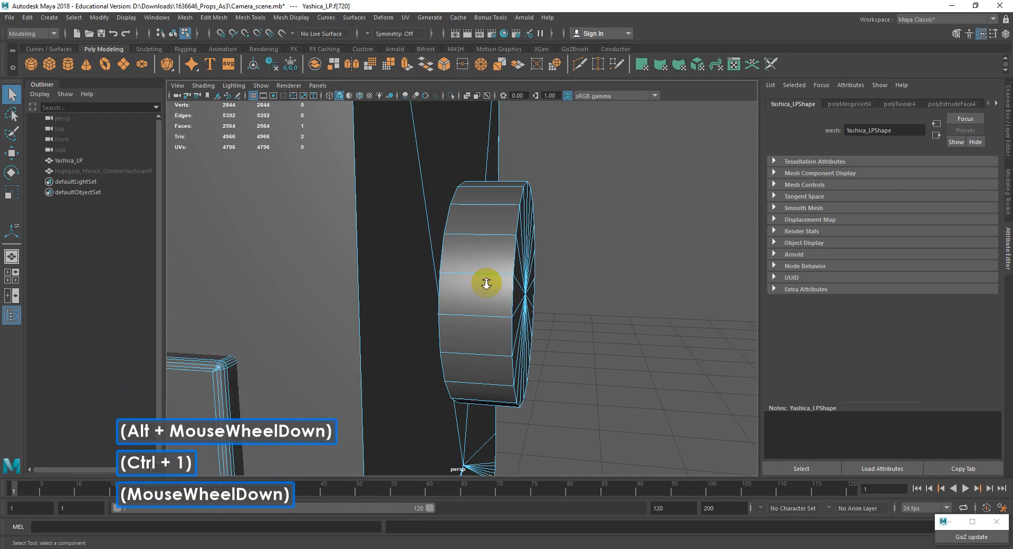
Step: Examine the hood's front cover shell by briefly moving it away and isolating it, and restore its position and the full view
scroll(381, 302, "down", 1, "alt")
left_click_drag(381, 302, 458, 330, "alt")
middle_click_drag(459, 329, 481, 301, "alt")
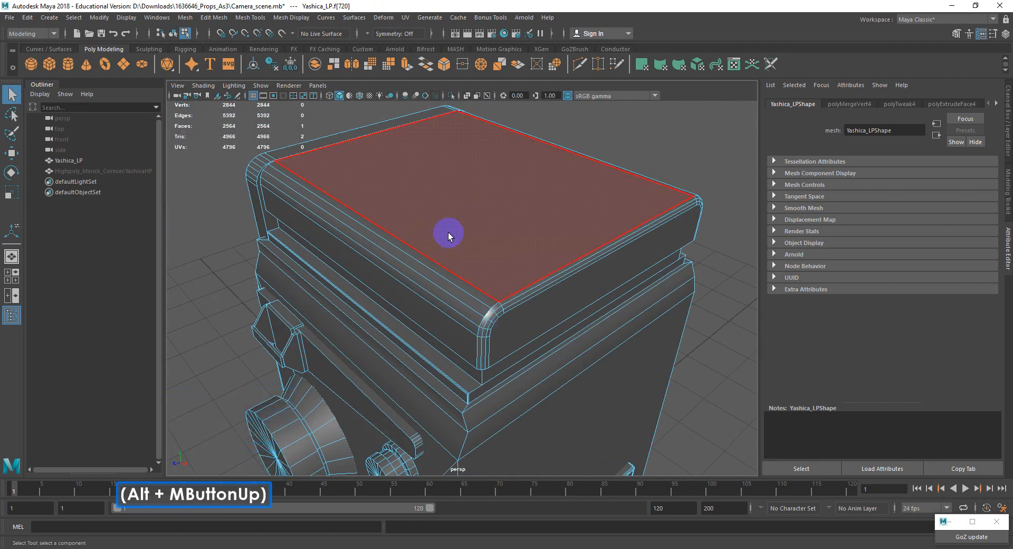
left_click_drag(450, 236, 364, 210, "alt")
double_click(426, 230)
middle_click_drag(355, 205, 430, 280, "alt")
key("w")
left_click_drag(467, 247, 445, 216)
key("ctrl+z")
key("ctrl+1")
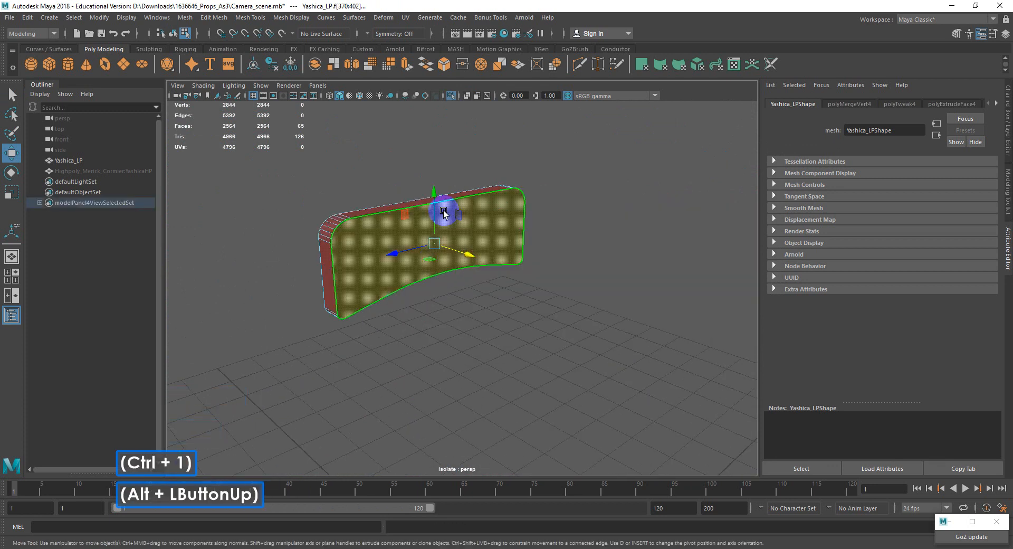
key("ctrl+1")
Step: Select the camera's main body shell and isolate it to expose the faces behind the front cover
left_click_drag(280, 227, 502, 256, "alt")
middle_click_drag(502, 256, 339, 278, "alt")
scroll(339, 278, "up", 2, "alt")
double_click(483, 227)
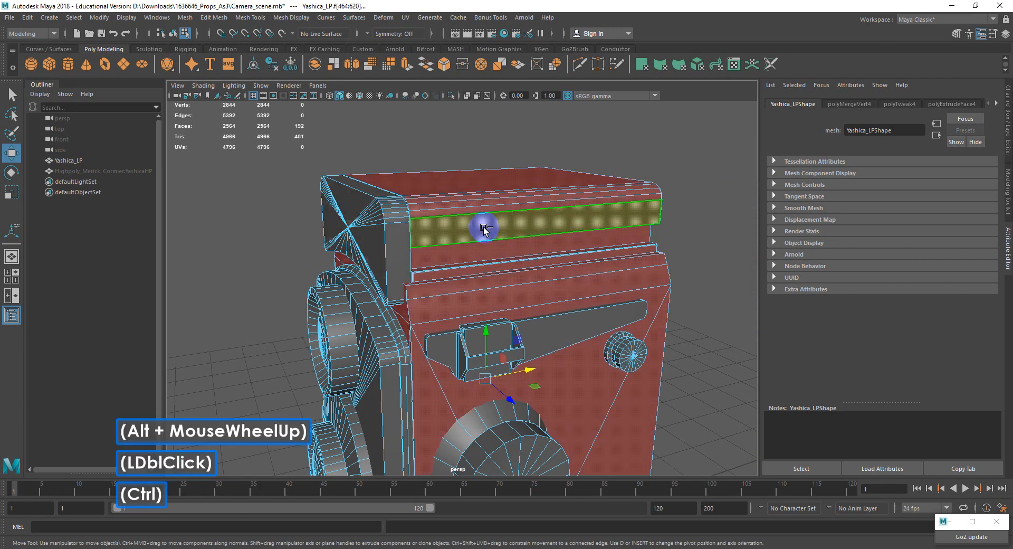
key("ctrl+1")
left_click_drag(481, 226, 534, 227, "alt")
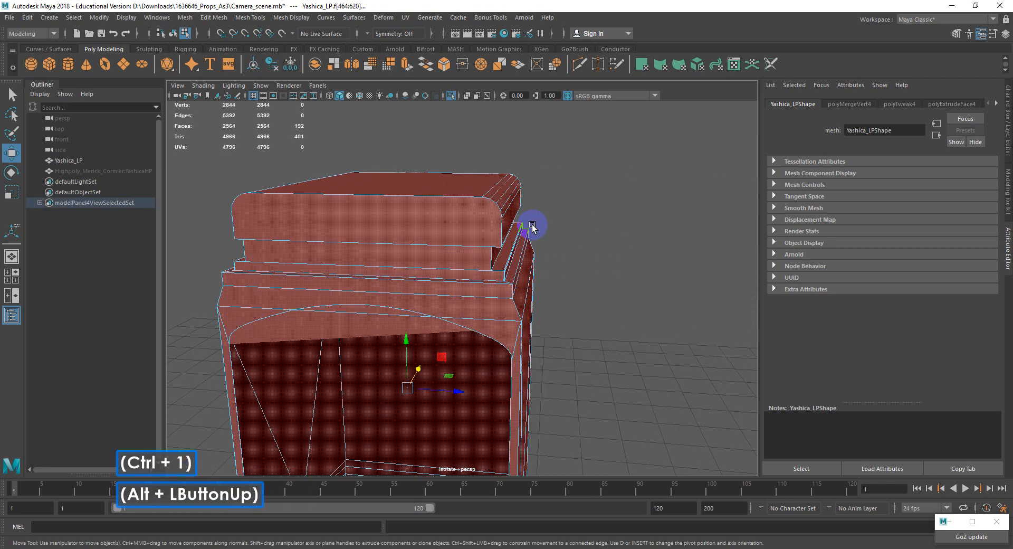
Step: Select the hood's front face and the recessed strip below it, examine the area hidden by the front cover, and leave isolation
right_click(432, 220)
left_click(423, 237)
left_click(433, 269, "shift")
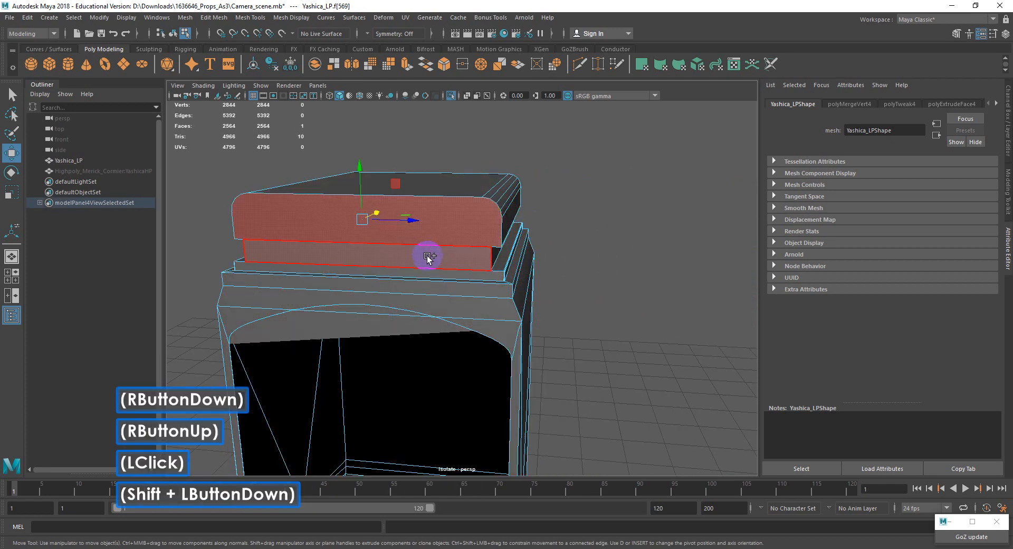
left_click_drag(433, 268, 274, 276, "alt")
key("ctrl+1")
scroll(274, 276, "up", 5, "alt")
left_click_drag(435, 339, 454, 231, "alt")
scroll(452, 271, "down", 2)
middle_click_drag(453, 271, 464, 305, "alt")
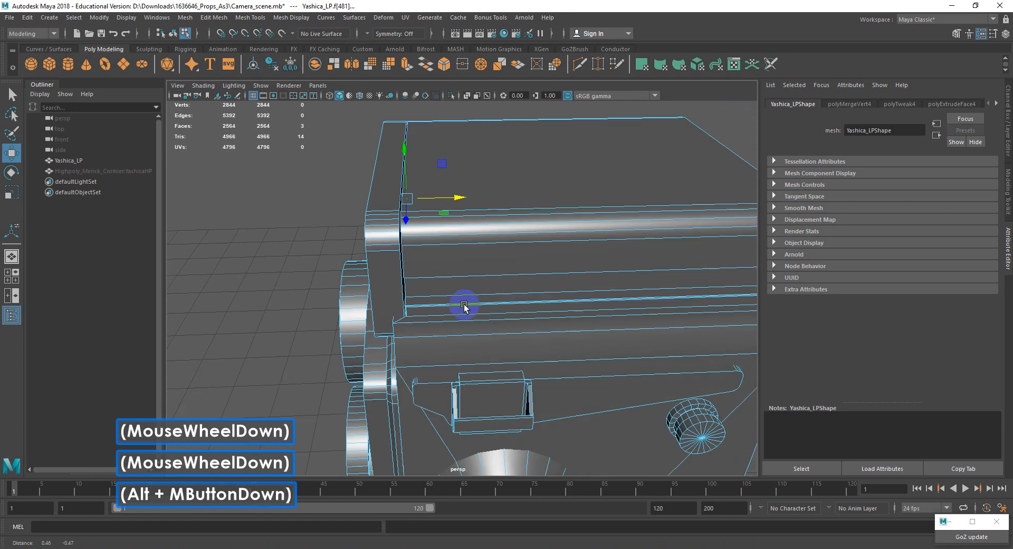
Step: Return to object mode, select the low-poly camera mesh, and examine its side, round knobs and feet for hidden faces
scroll(457, 304, "down", 2, "alt")
left_click_drag(457, 304, 502, 256, "alt")
middle_click_drag(501, 256, 530, 308, "alt")
right_click_drag(518, 254, 561, 252)
left_click(573, 254)
scroll(538, 274, "down", 1)
middle_click_drag(491, 308, 515, 277, "alt")
left_click(486, 281)
scroll(491, 288, "up", 2)
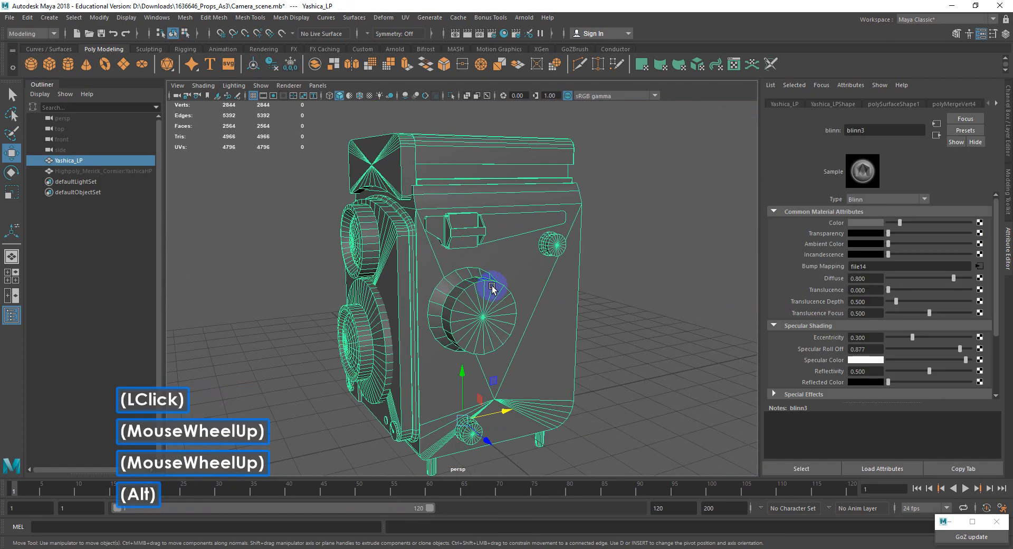
left_click(666, 293)
left_click_drag(666, 293, 501, 290, "alt")
left_click(511, 274)
middle_click_drag(502, 291, 478, 296, "alt")
left_click_drag(478, 297, 422, 311, "alt")
scroll(479, 259, "up", 3)
middle_click_drag(422, 312, 409, 335, "alt")
scroll(501, 272, "down", 2)
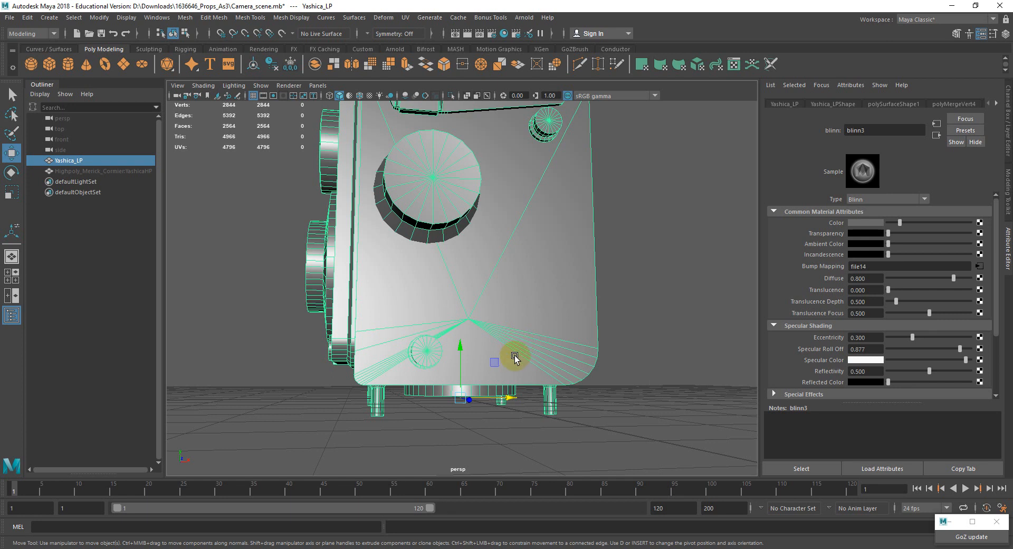
Step: Isolate the faces of the foot beneath the small lower side knob, examine its open top, and leave isolation
left_click_drag(502, 374, 517, 340, "alt")
middle_click_drag(518, 341, 528, 258, "alt")
left_click_drag(528, 259, 531, 287, "alt")
right_click_drag(459, 268, 458, 300)
double_click(447, 320)
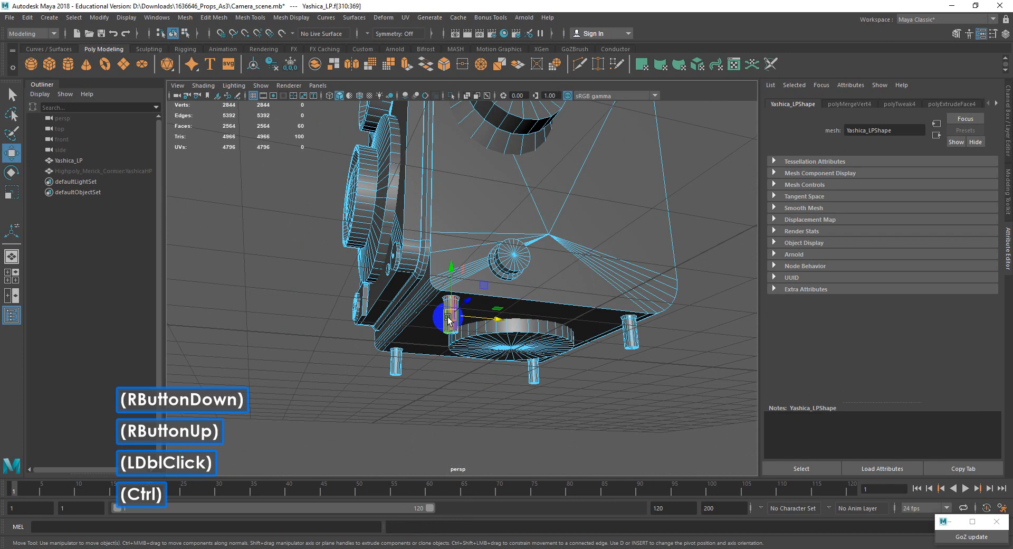
key("ctrl+1")
left_click_drag(466, 317, 464, 317, "alt")
middle_click_drag(464, 317, 511, 244, "alt")
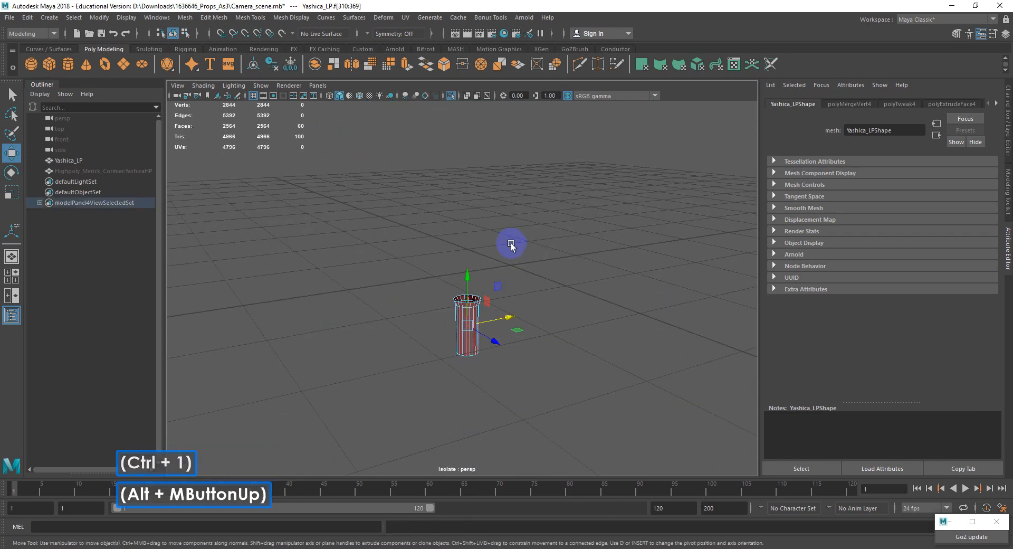
key("f")
left_click_drag(553, 299, 559, 319, "alt")
key("ctrl+1")
scroll(542, 286, "down", 4)
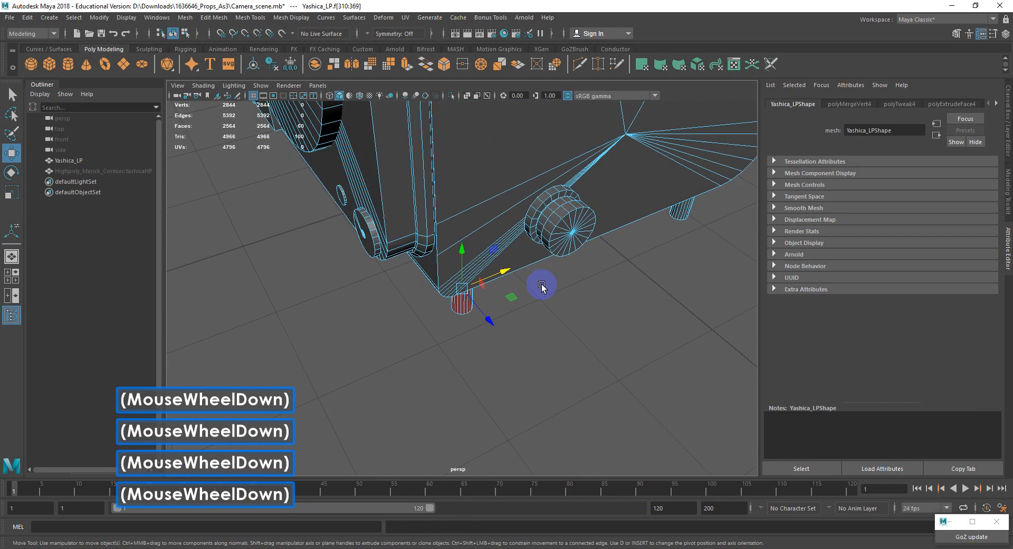
Step: Return to object mode, frame the whole camera, and select the low-poly mesh
middle_click_drag(542, 286, 514, 305, "alt")
right_click_drag(510, 226, 555, 219)
left_click(556, 213)
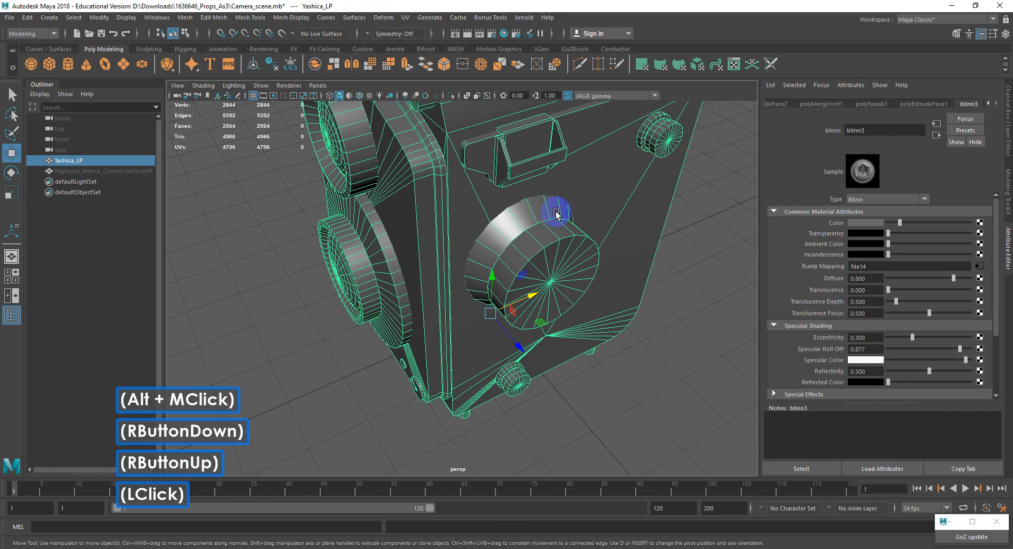
key("f")
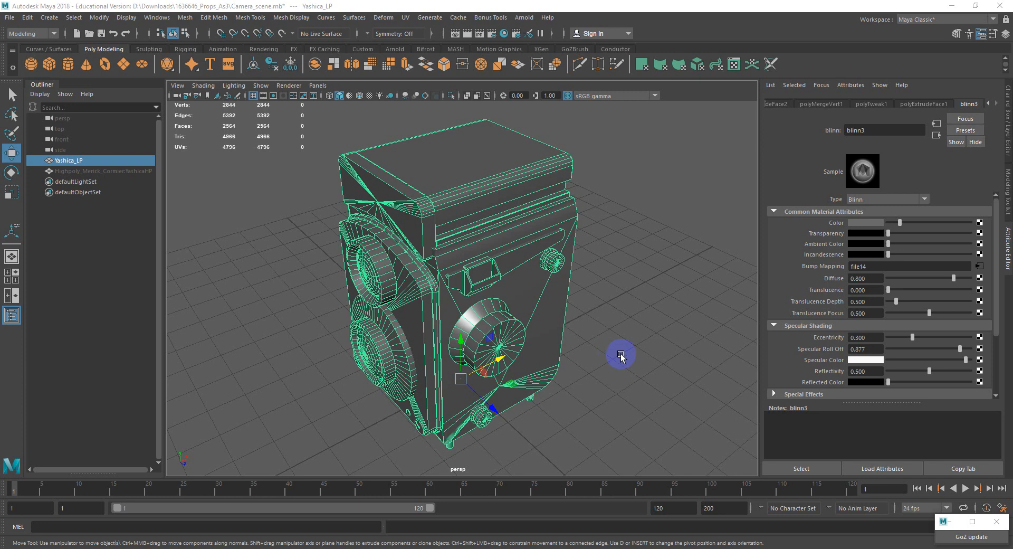
left_click(621, 357)
left_click_drag(533, 310, 512, 269, "alt")
left_click(511, 269)
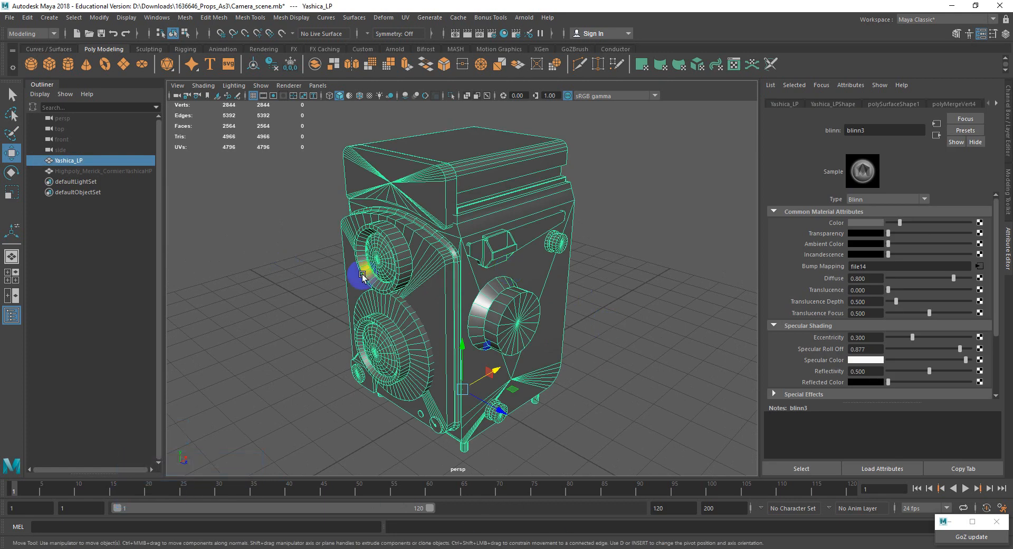
Step: Briefly hide the low-poly camera and restore it, and look up the Poly Count option among the heads-up display settings
key("ctrl+h")
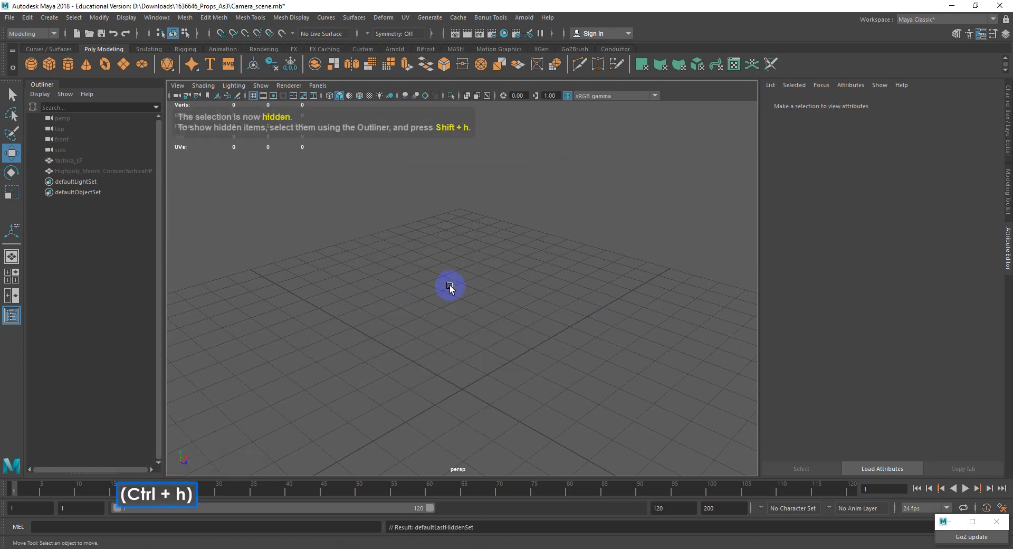
key("ctrl+z")
left_click(126, 17)
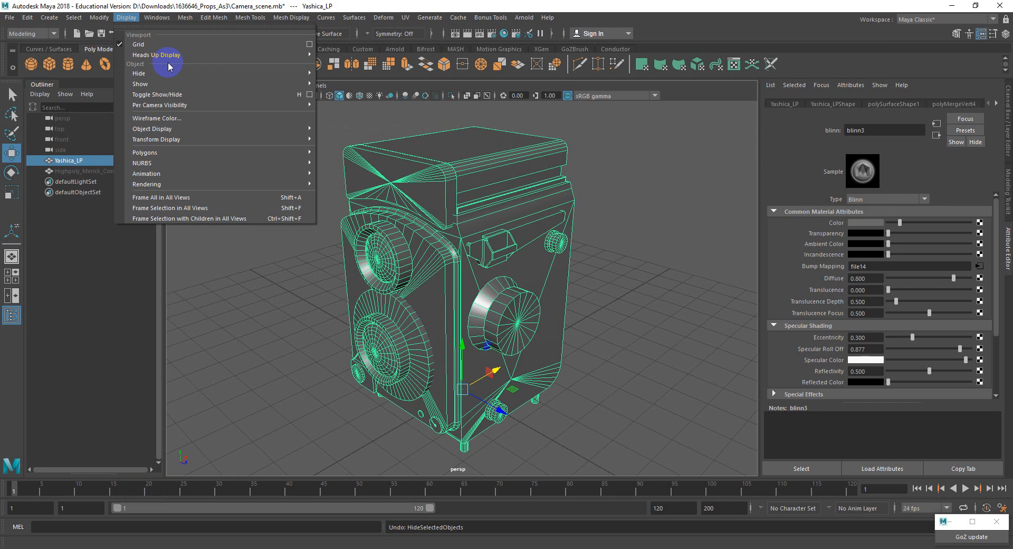
mouse_move(169, 64)
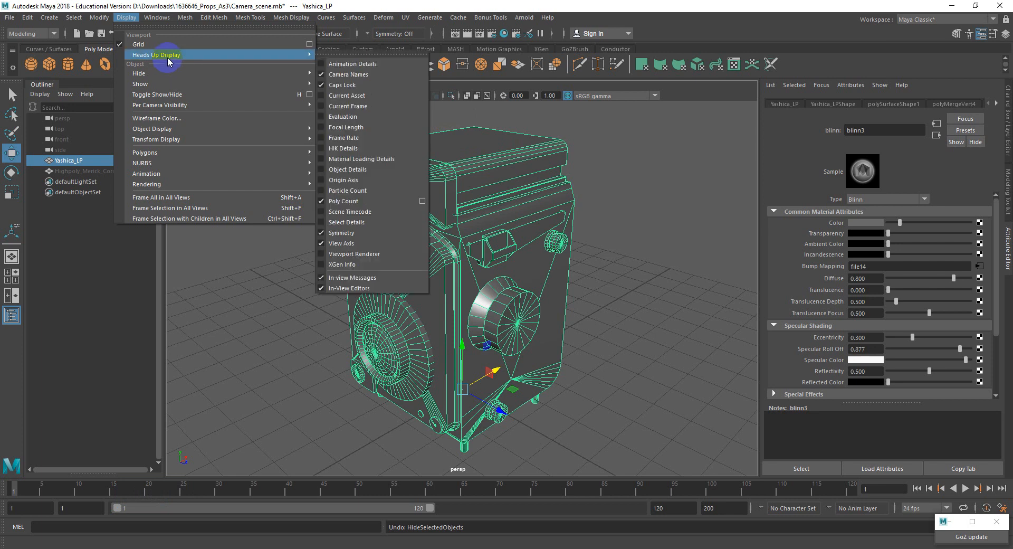
left_click(504, 297)
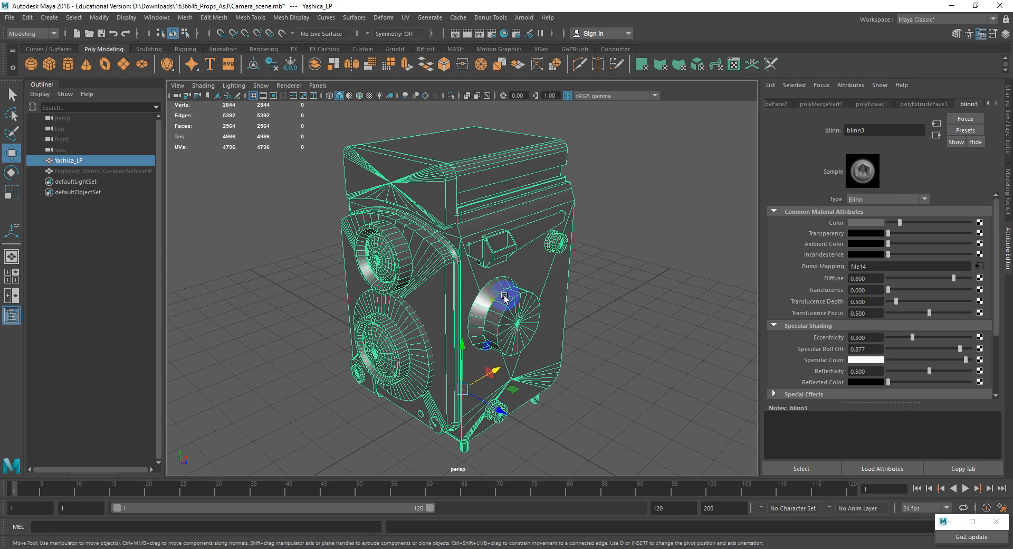
key("ctrl+F10")
left_click(515, 321)
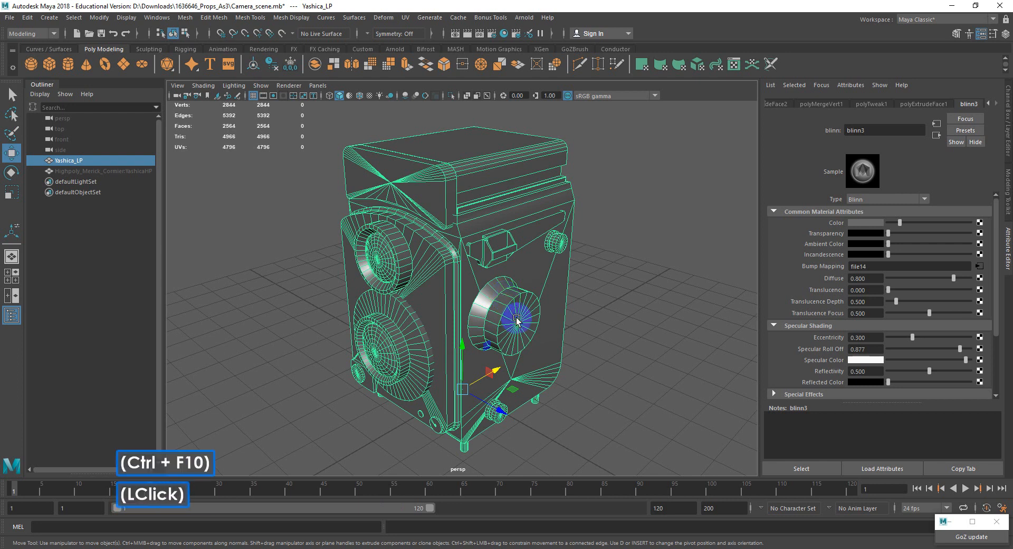
left_click_drag(516, 320, 537, 303, "alt")
middle_click_drag(537, 304, 514, 293, "alt")
left_click_drag(515, 293, 520, 292, "alt")
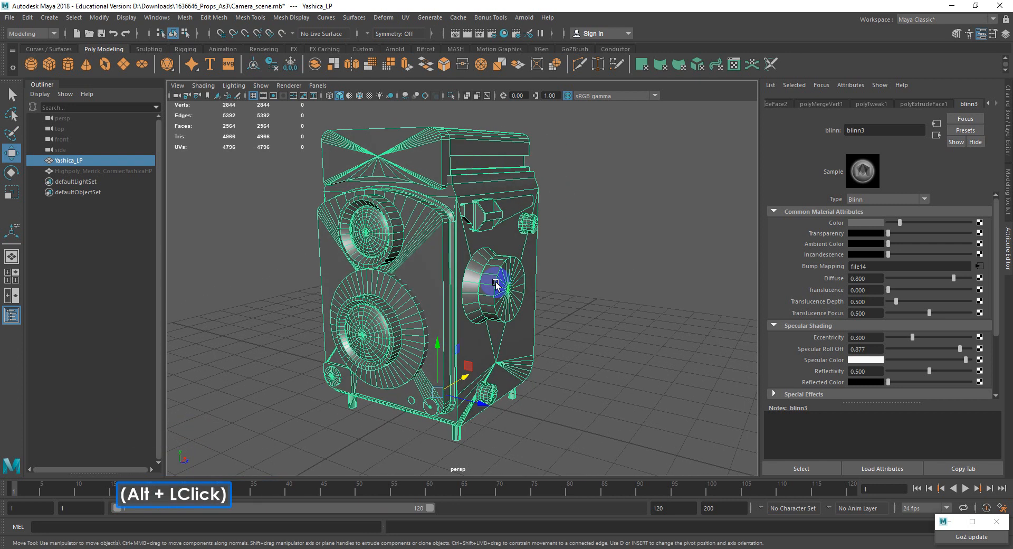
key("ctrl+F10")
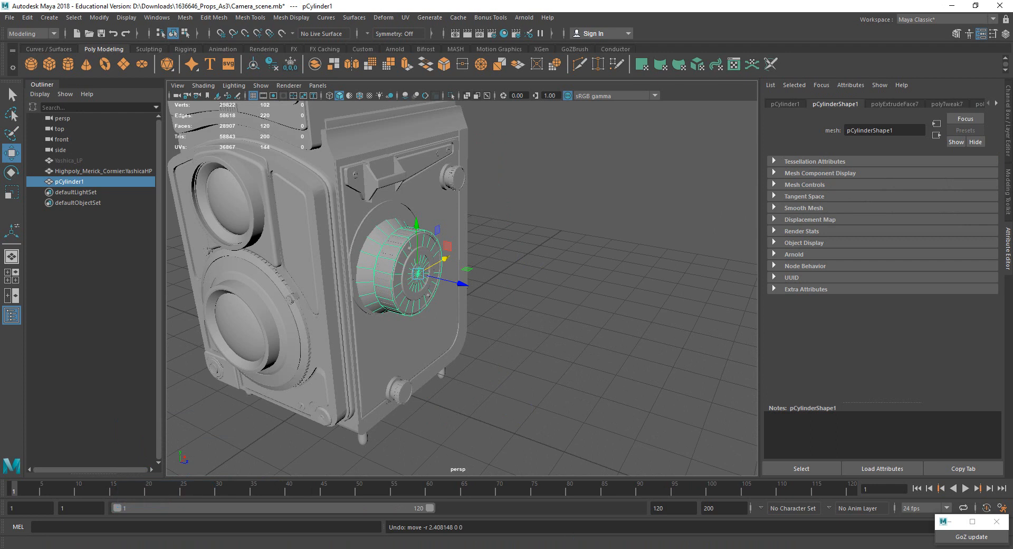
Step: Select the high-poly Yashica mesh and switch it to edge selection near the front plate's rounded upper corner
middle_click_drag(370, 331, 545, 381, "alt")
left_click_drag(544, 380, 602, 343, "alt")
left_click(460, 198)
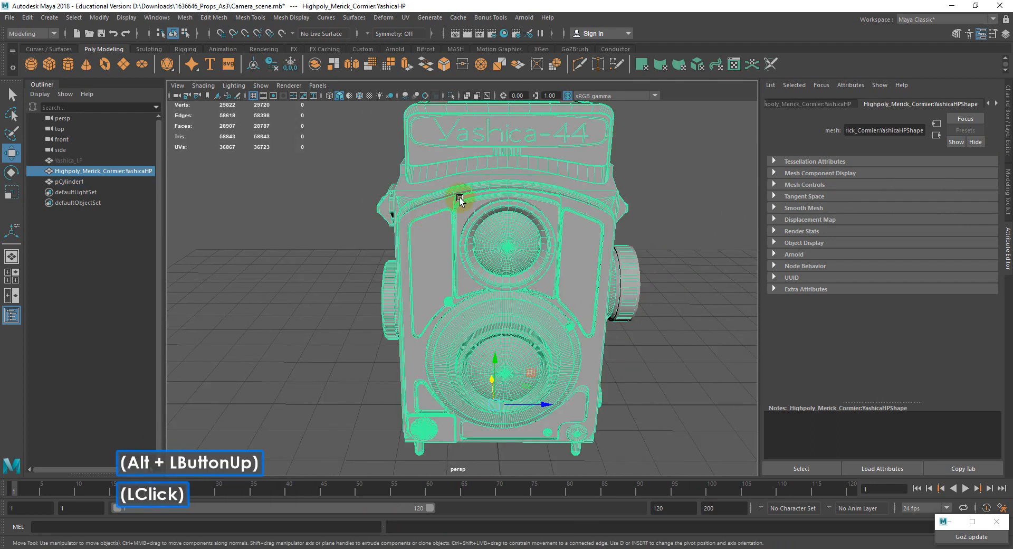
left_click_drag(536, 236, 474, 269, "alt")
middle_click_drag(474, 269, 491, 284, "alt")
scroll(472, 269, "up", 2, "alt")
mouse_move(473, 269)
left_mouse_down("alt")
mouse_move(459, 269)
mouse_move(472, 265)
left_mouse_up("alt")
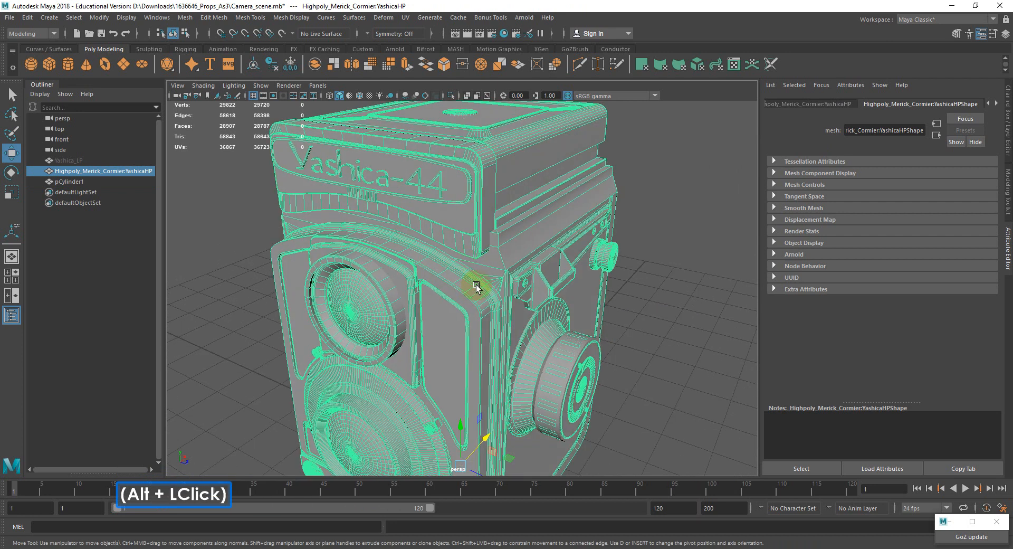
right_click_drag(449, 258, 451, 278)
Step: Try deleting the edge loops across the front plate's rounded upper corner together with their vertices, then undo and deselect
double_click(445, 271)
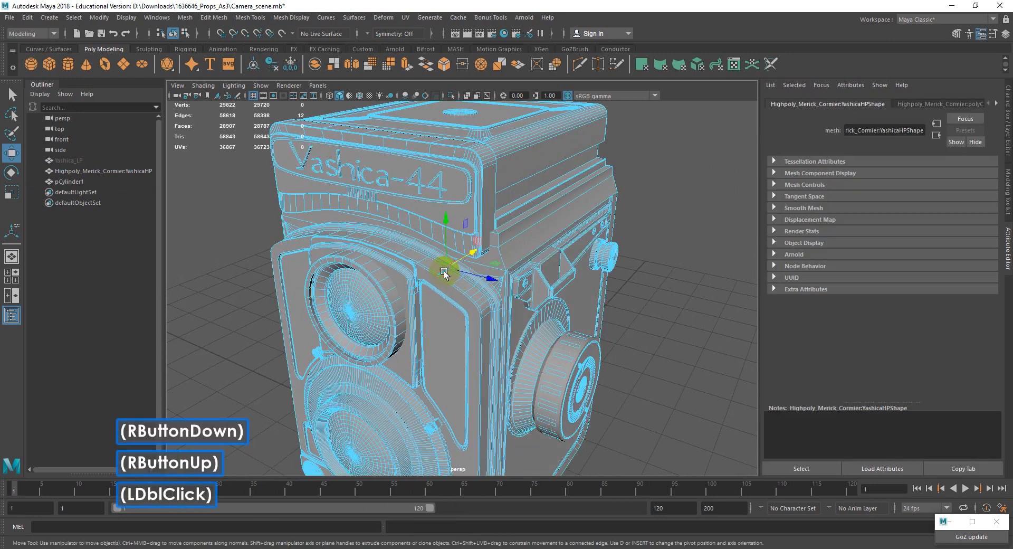
double_click(481, 301, "shift")
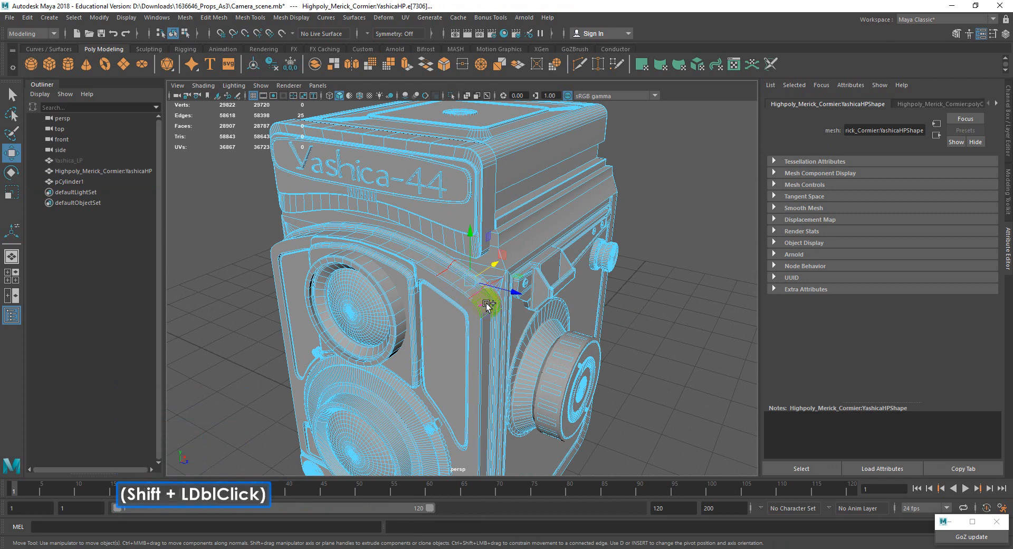
double_click(484, 301, "shift")
double_click(487, 314, "shift")
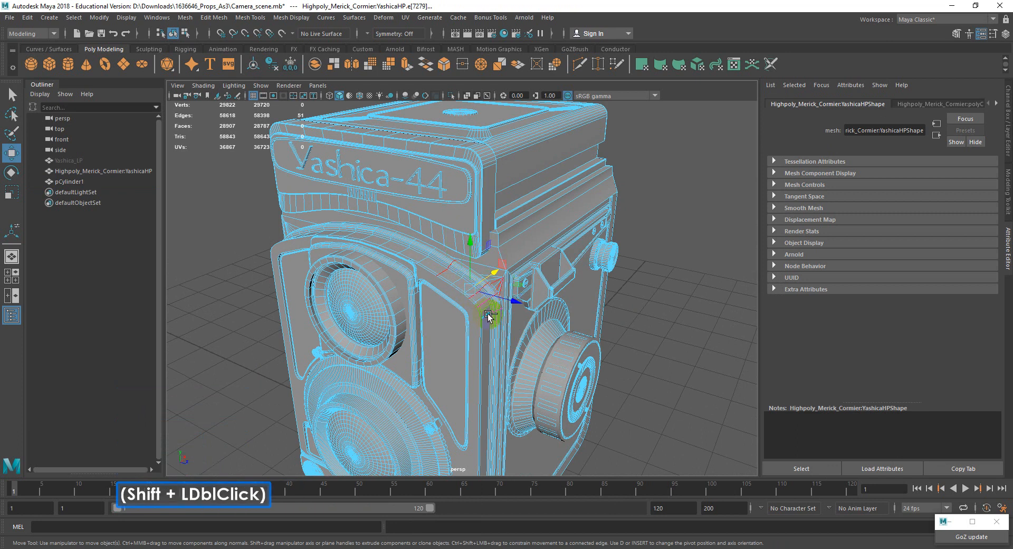
key("ctrl+BackSpace")
key("e")
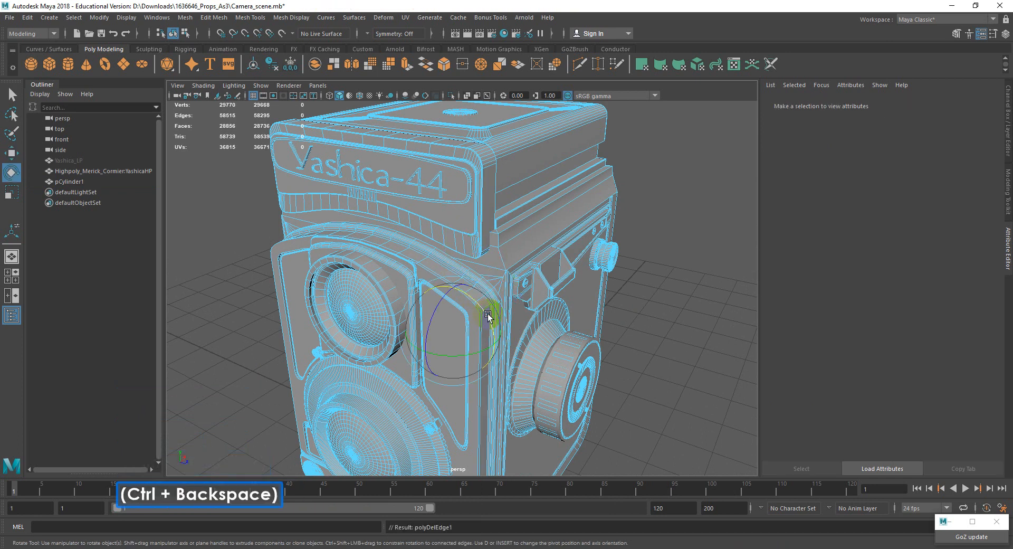
key("ctrl+z")
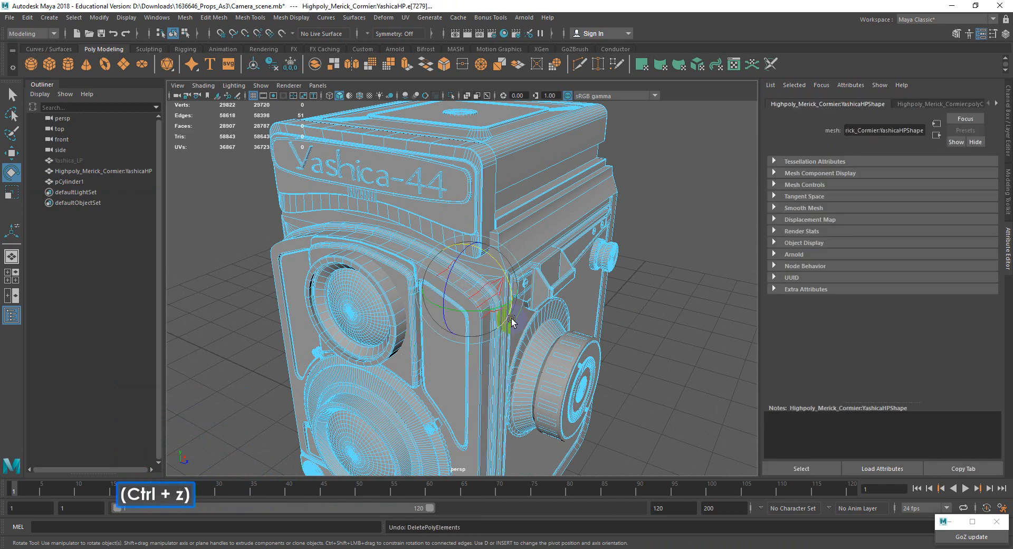
left_click(633, 306)
Step: Delete the edge loops across the hood's rounded front upper corner without removing their vertices
left_click_drag(626, 303, 618, 305, "alt")
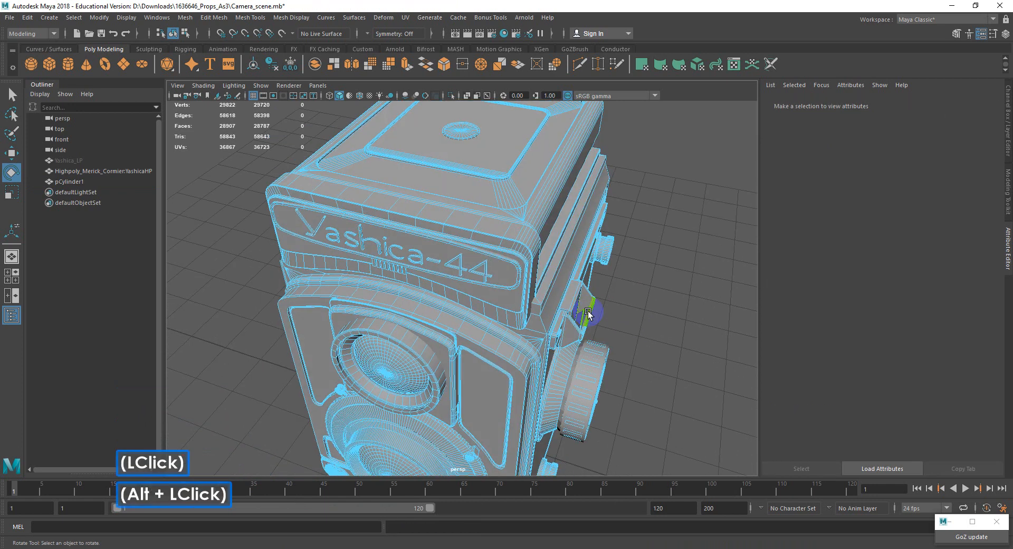
scroll(532, 305, "up", 5, "alt")
middle_click_drag(532, 305, 506, 331, "alt")
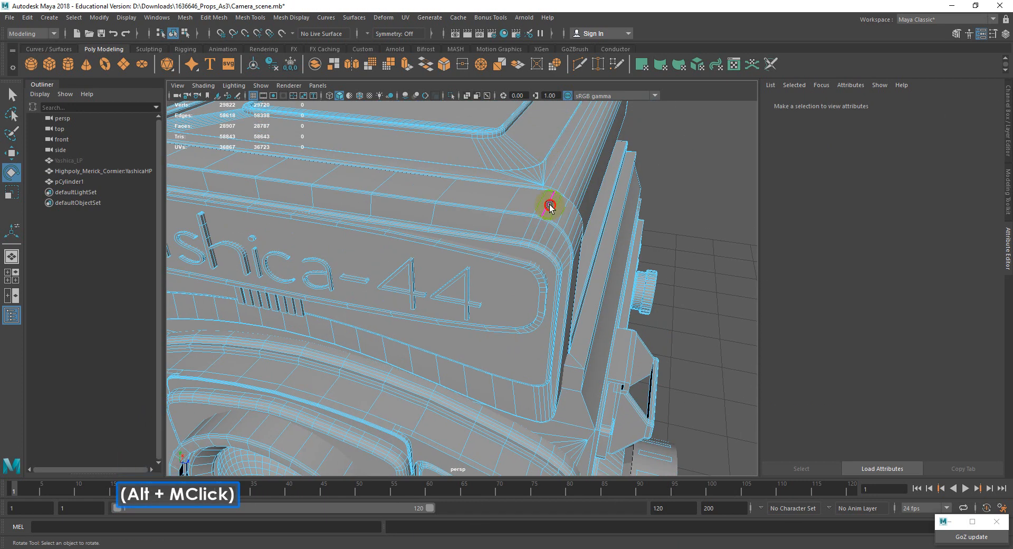
left_click(559, 220)
left_click(560, 220)
key("shift")
key("q")
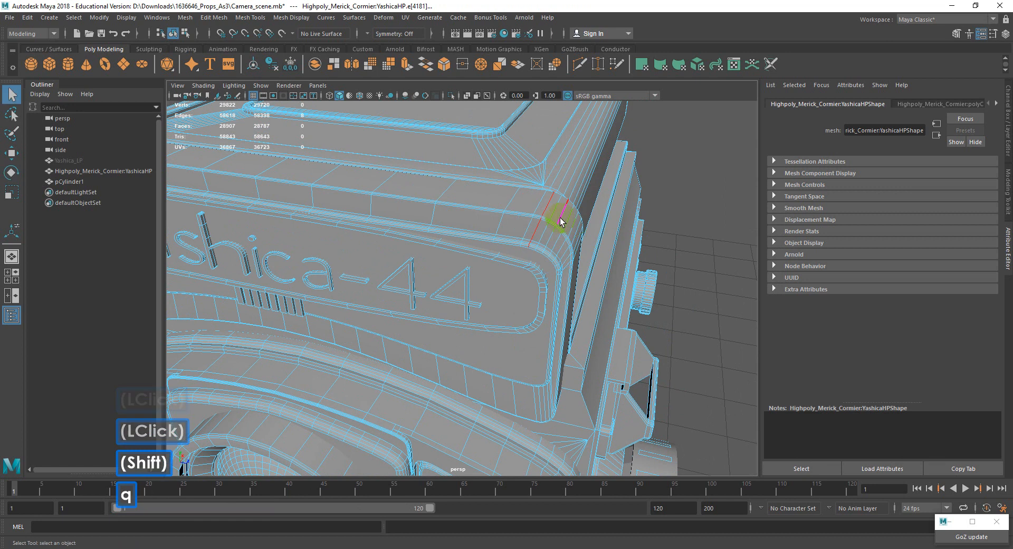
left_click(559, 217, "shift")
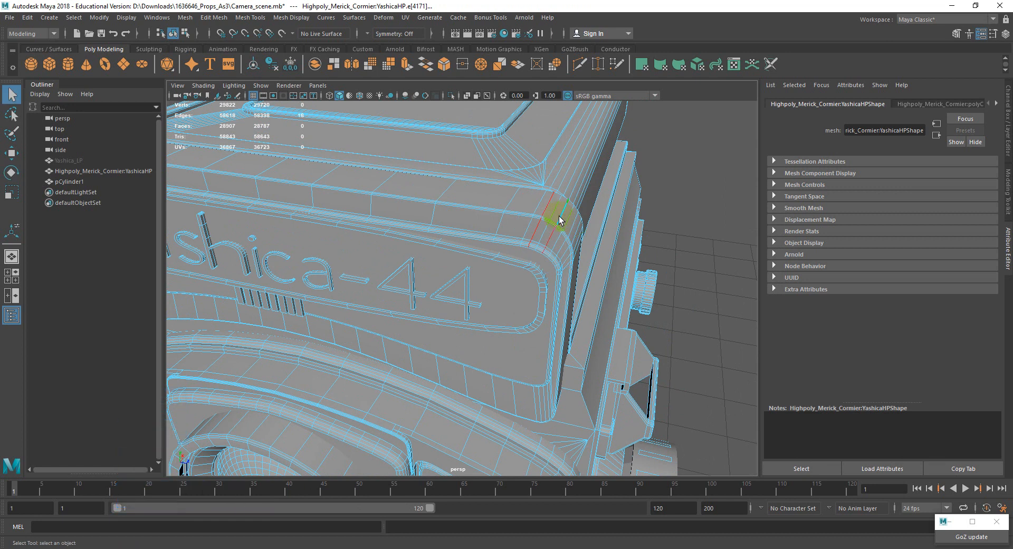
left_click(564, 244, "shift")
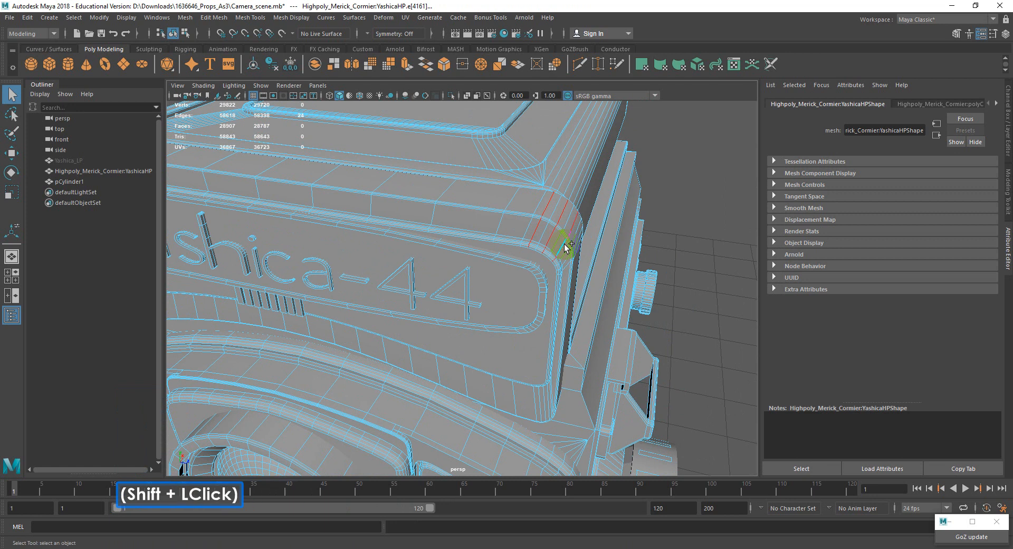
key("ctrl")
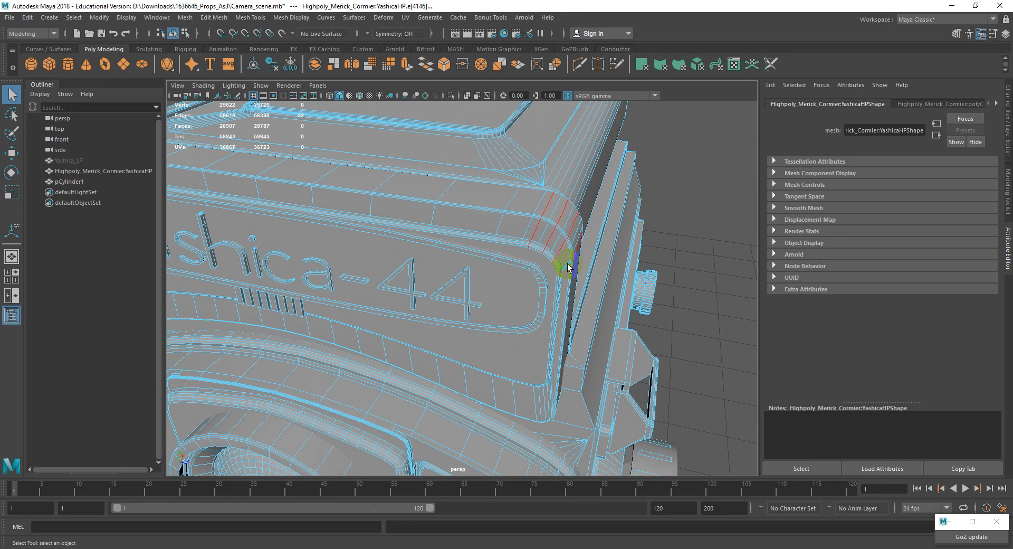
key("BackSpace")
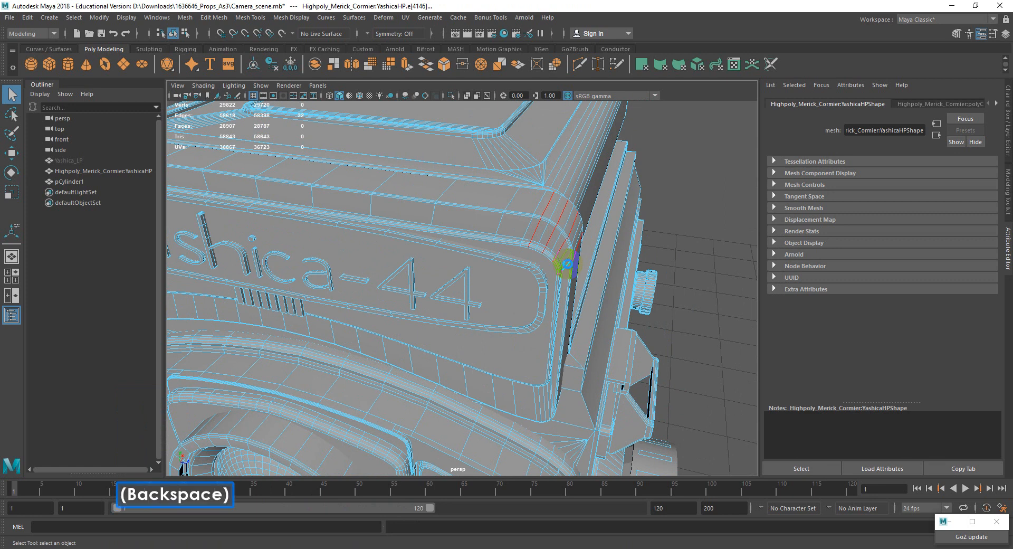
Step: Select the edge loop along the hood's front rim, and undo the selection and the corner edge deletion
right_click_drag(555, 219, 534, 195)
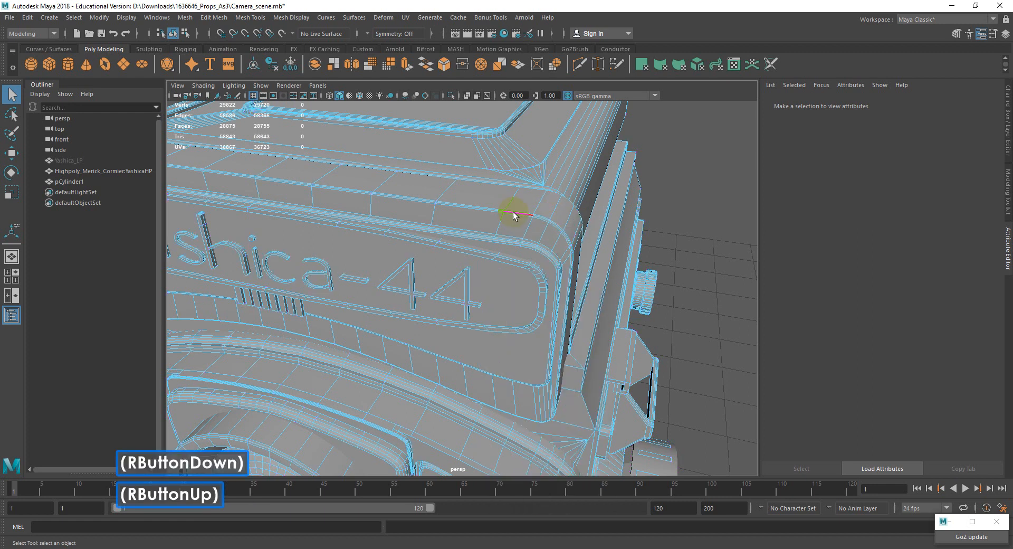
double_click(517, 213)
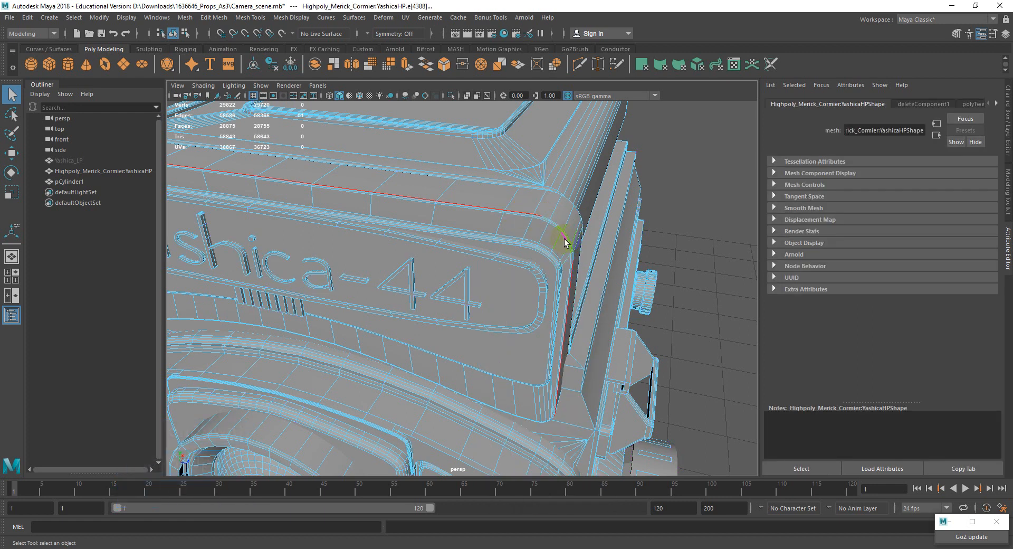
key("ctrl+z")
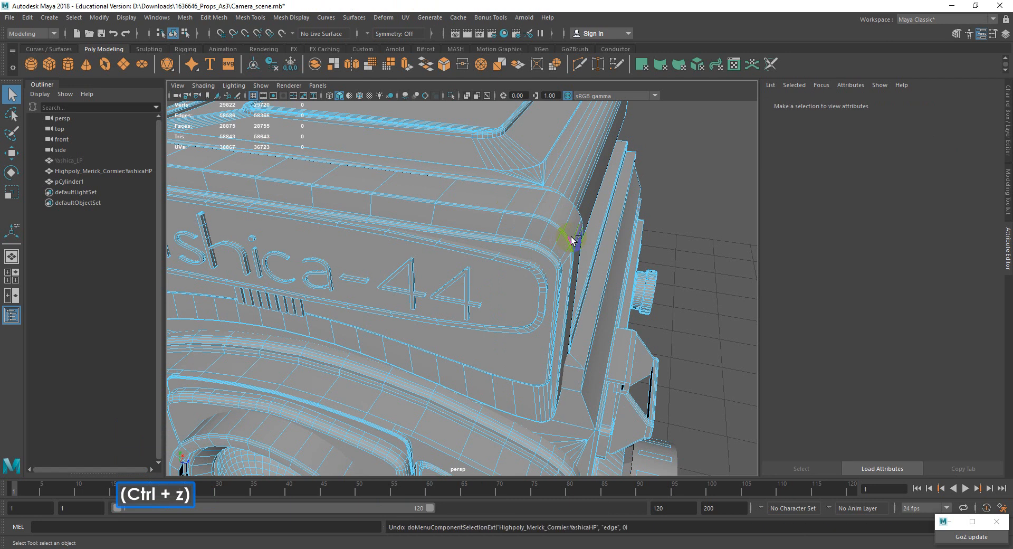
key("ctrl+z")
key("ctrl+z")
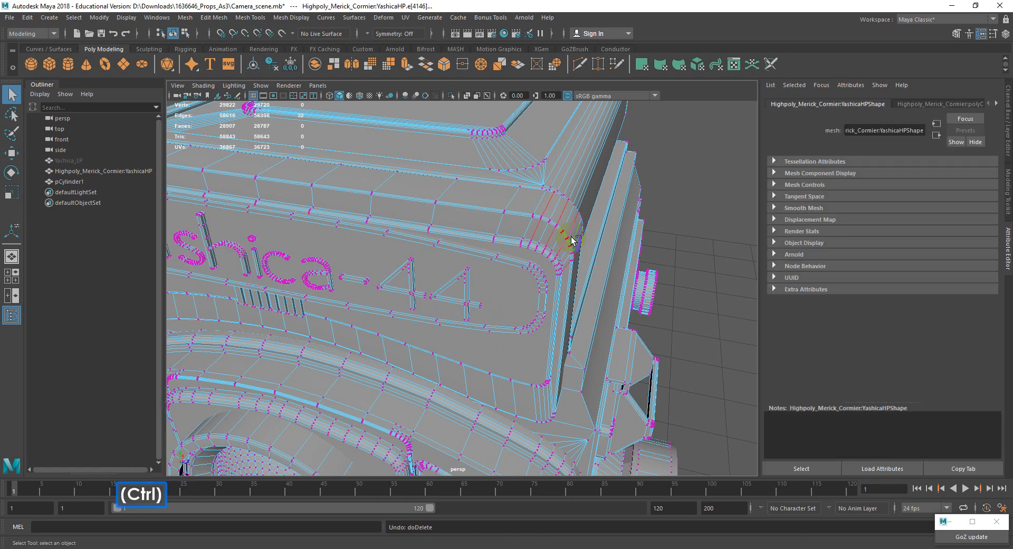
Step: Delete the selected edge loops across the hood's rounded front corner together with their vertices, and return to edge selection
key("ctrl+BackSpace")
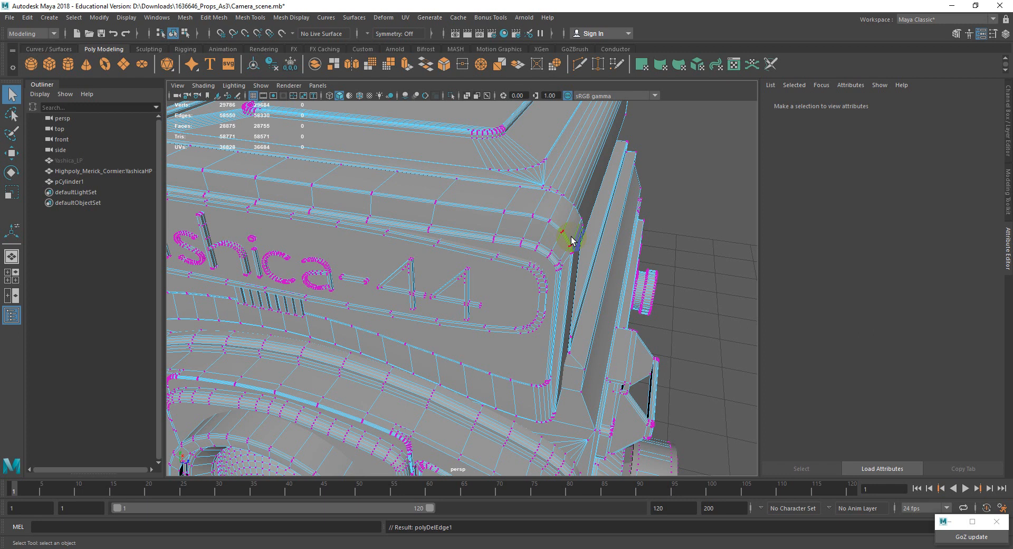
left_click_drag(636, 214, 601, 213, "alt")
right_click_drag(568, 213, 566, 189)
Step: Select remaining edge loops across the hood's rounded front corner, first with the Rotate tool active and again with the Select tool
left_click(531, 215)
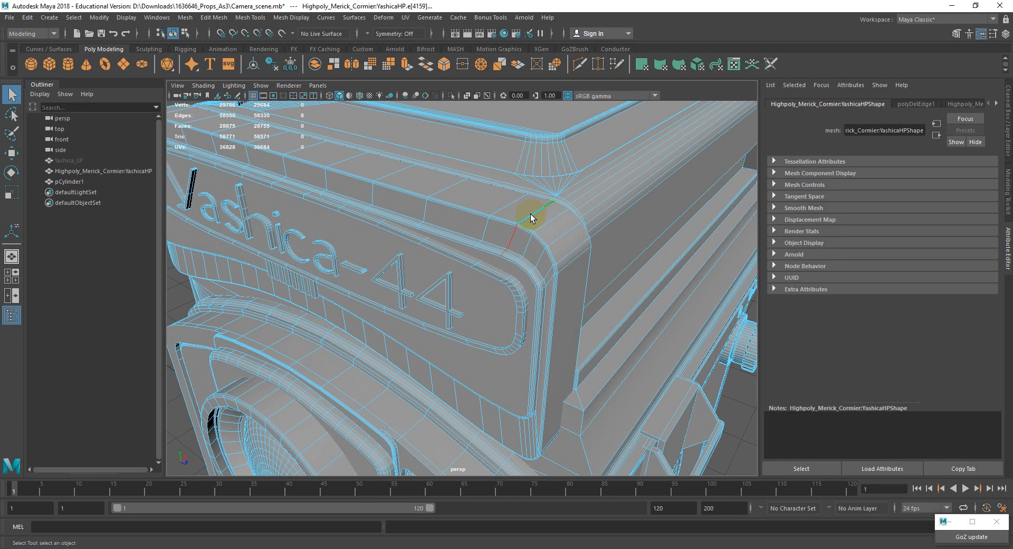
key("w")
key("e")
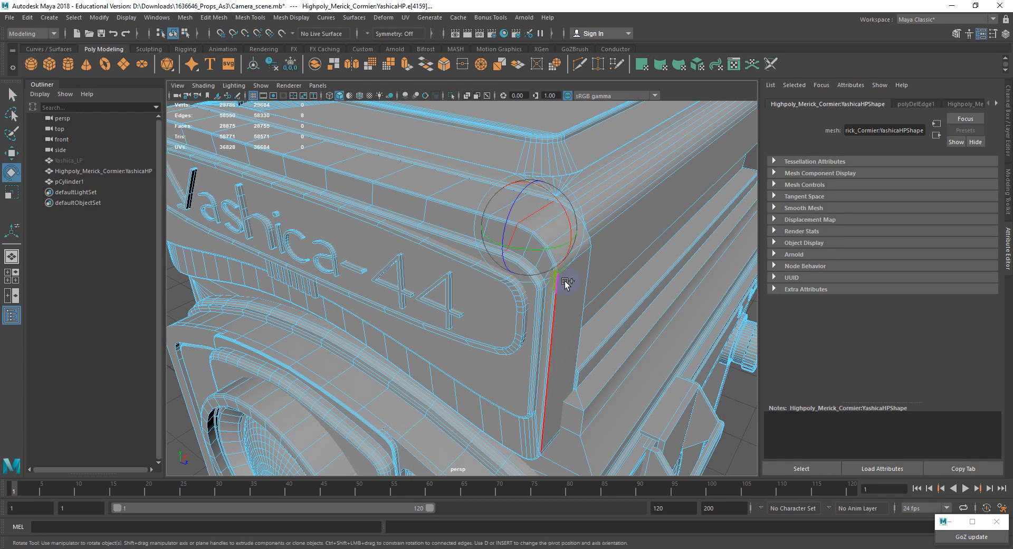
double_click(584, 254, "shift")
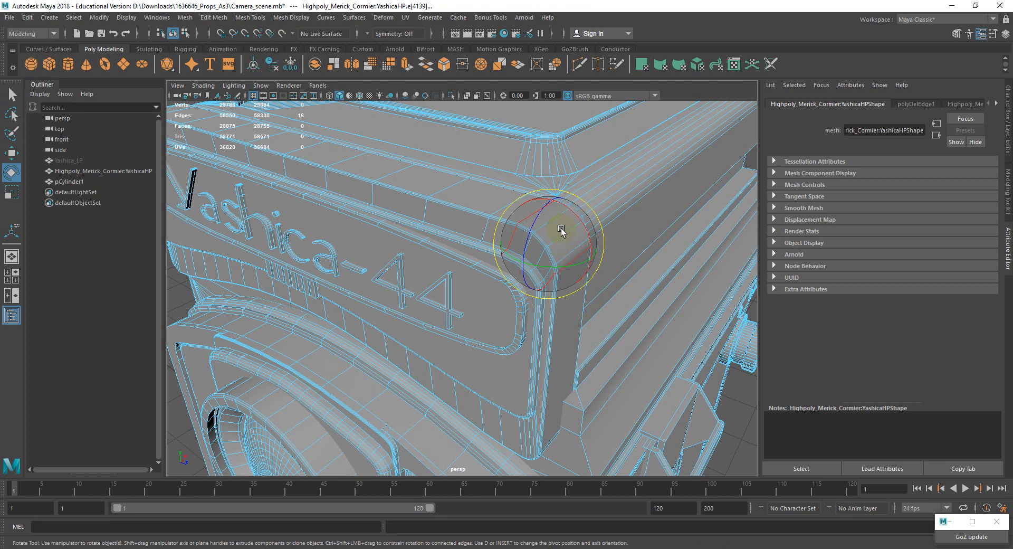
key("q")
double_click(552, 220)
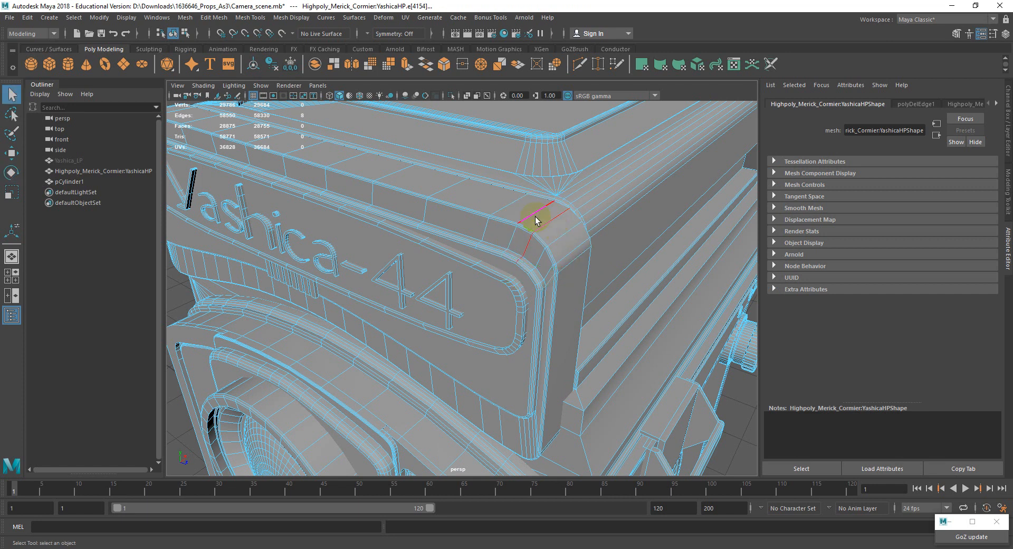
double_click(565, 255, "shift")
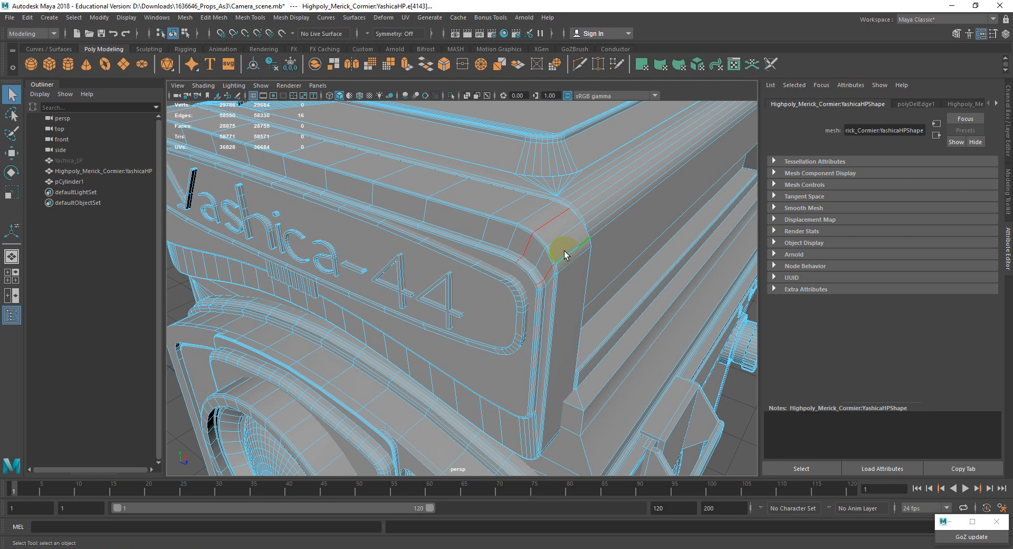
Step: Try moving the edge loop just before the hood's rounded corner, undo the move, and switch through Rotate and Scale back to Select
double_click(506, 202)
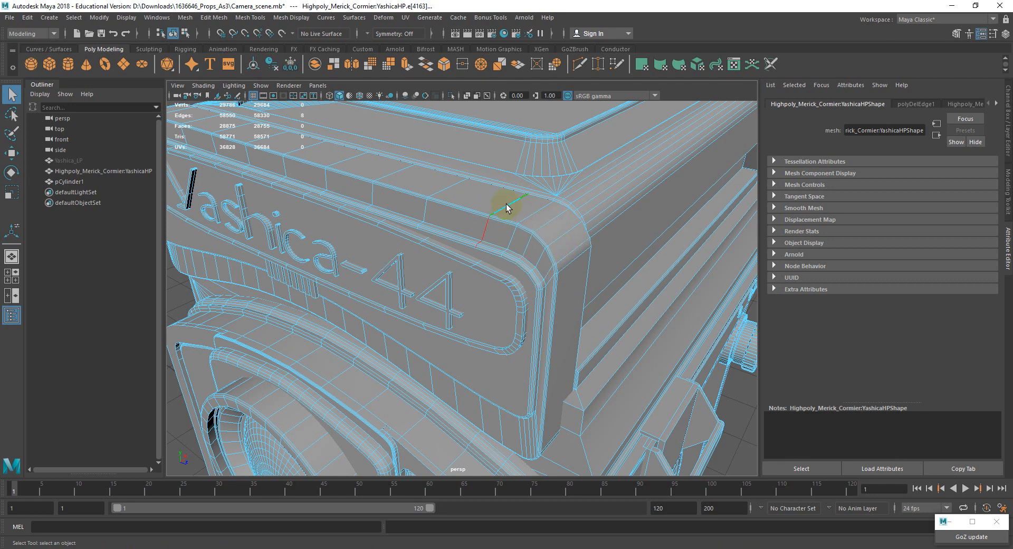
key("w")
left_click_drag(505, 201, 527, 197)
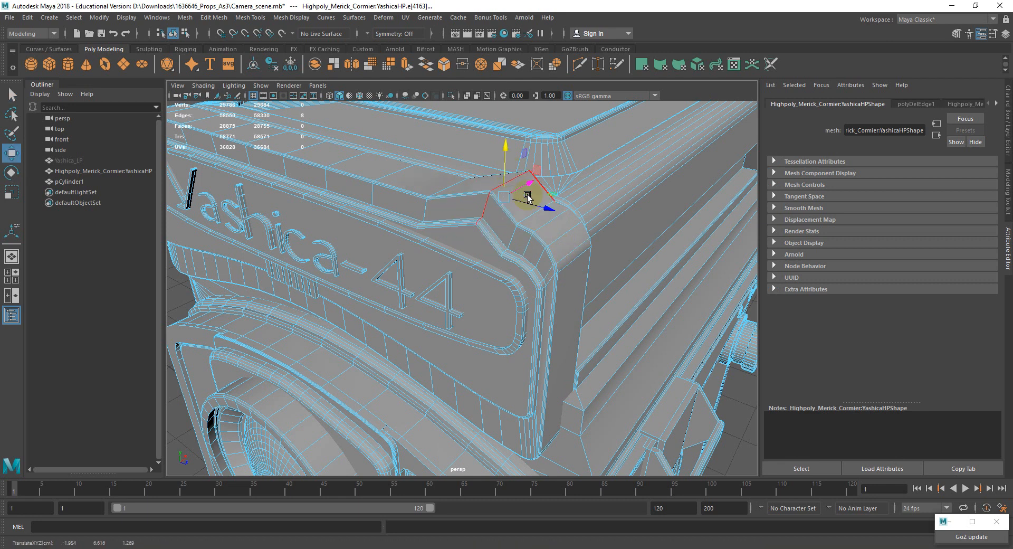
key("ctrl+z")
key("e")
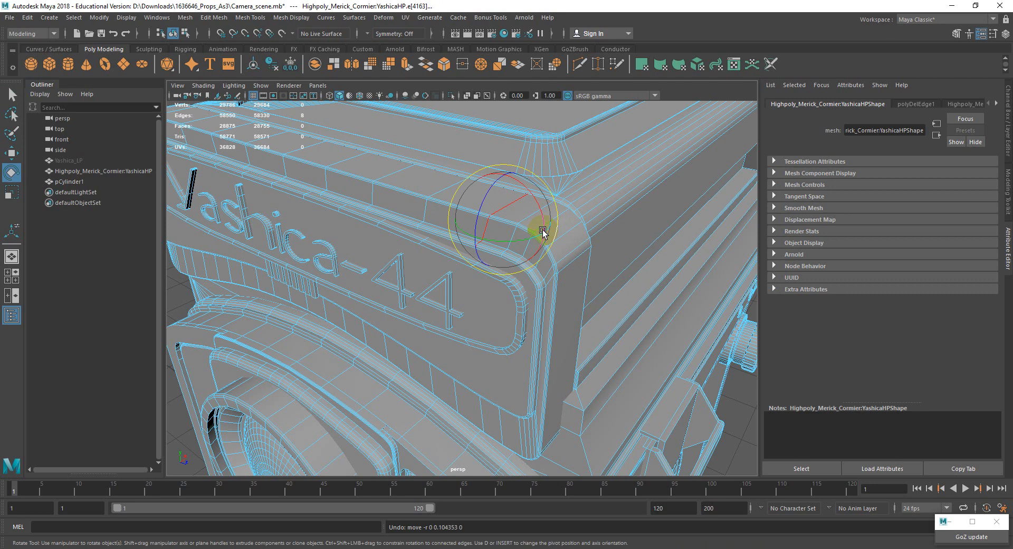
key("r")
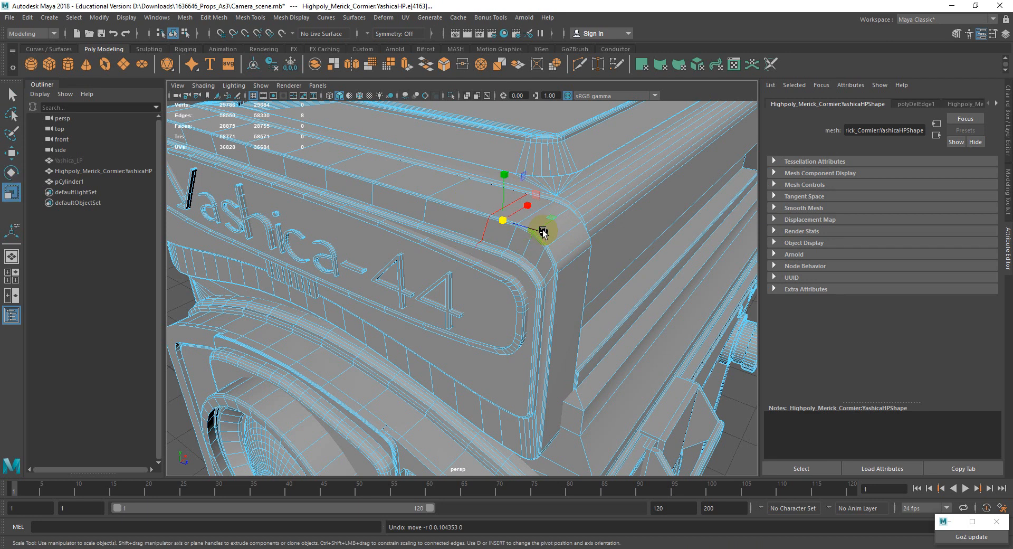
key("q")
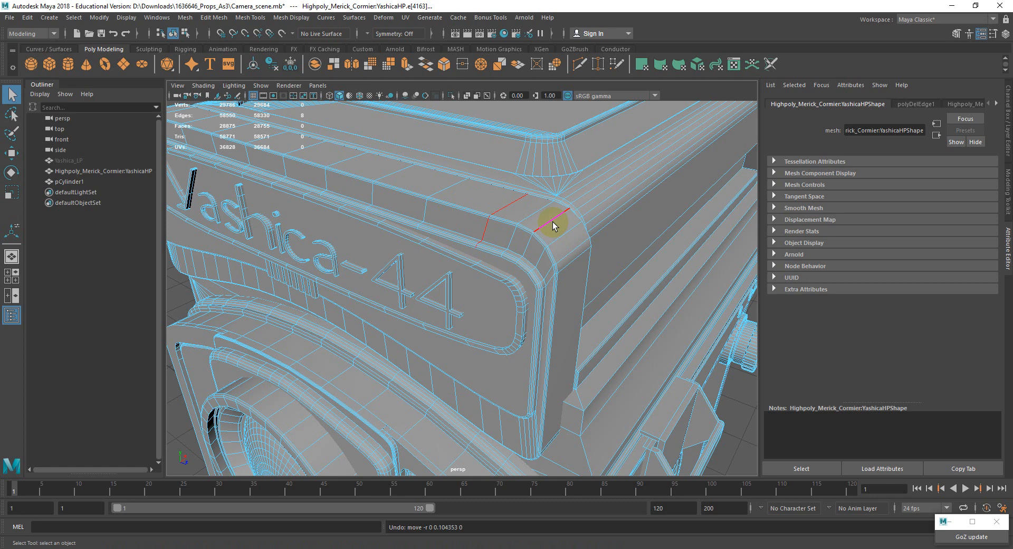
Step: Select several cross edges along the bowl of the second "a" in the engraved Yashica lettering with the Move tool active
scroll(553, 226, "down", 5)
left_click_drag(520, 242, 556, 247, "alt")
scroll(473, 256, "up", 5)
left_click_drag(466, 251, 456, 265, "alt")
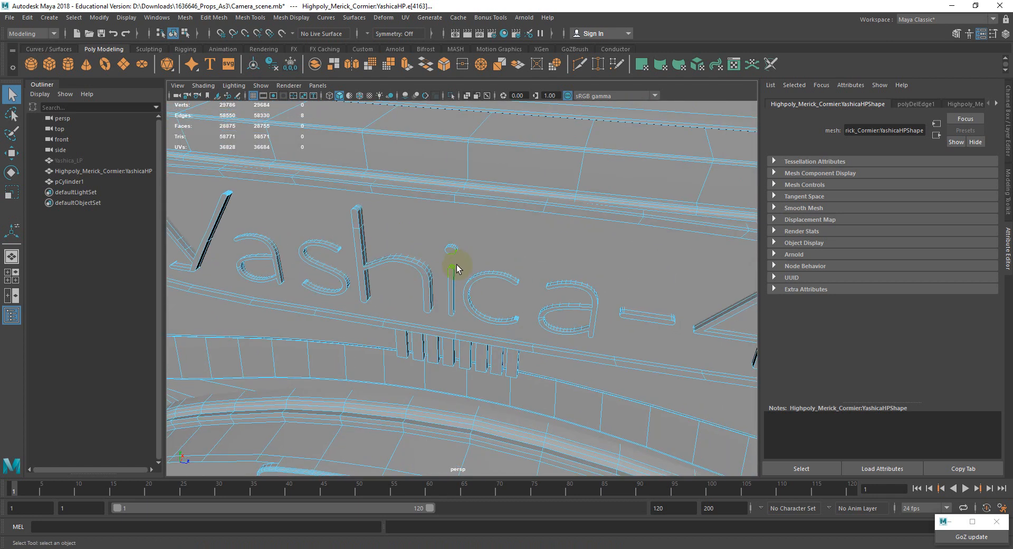
scroll(534, 240, "down", 5)
middle_click_drag(524, 268, 490, 258, "alt")
scroll(490, 258, "up", 6)
left_click_drag(490, 258, 491, 264, "alt")
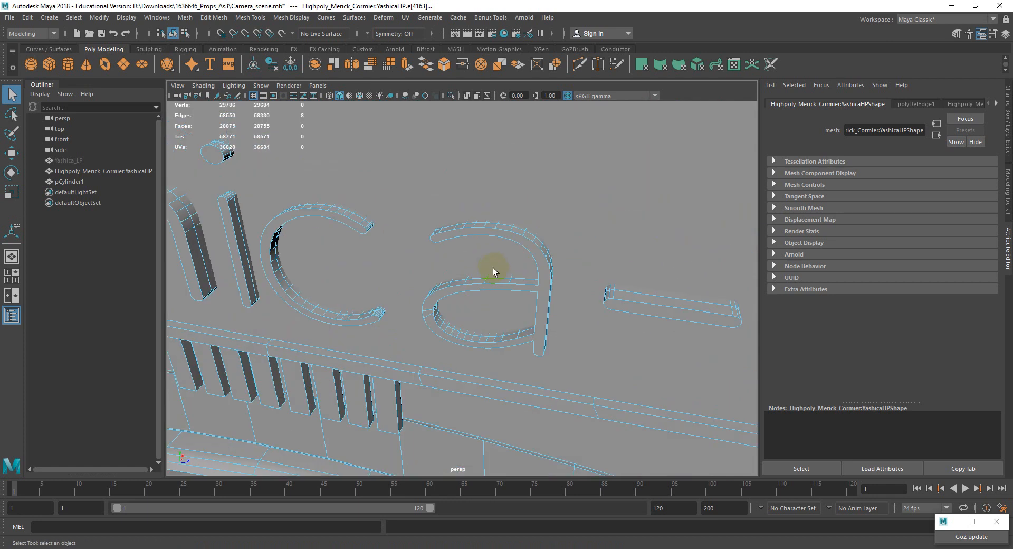
left_click(468, 338)
key("w")
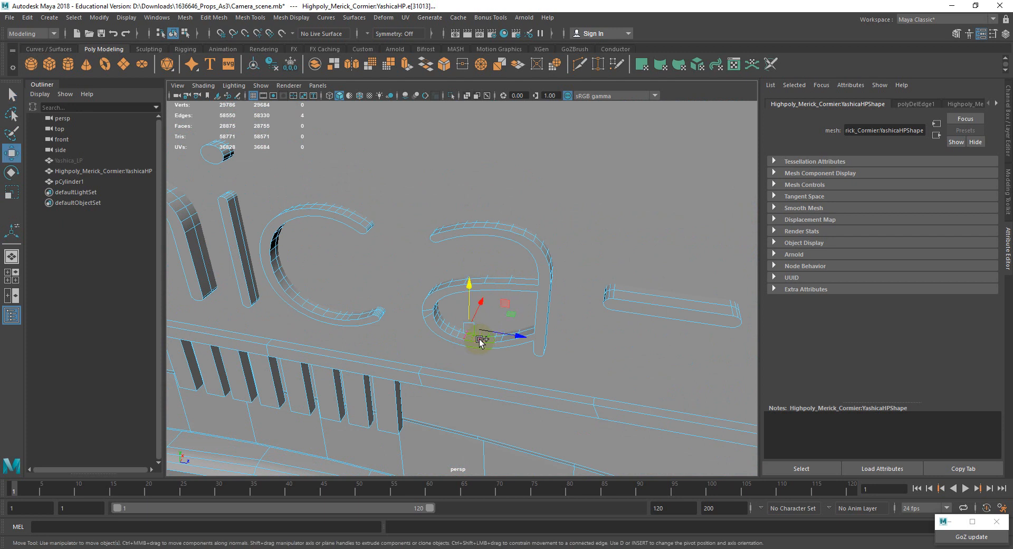
left_click(487, 339, "shift")
left_click(485, 340, "shift")
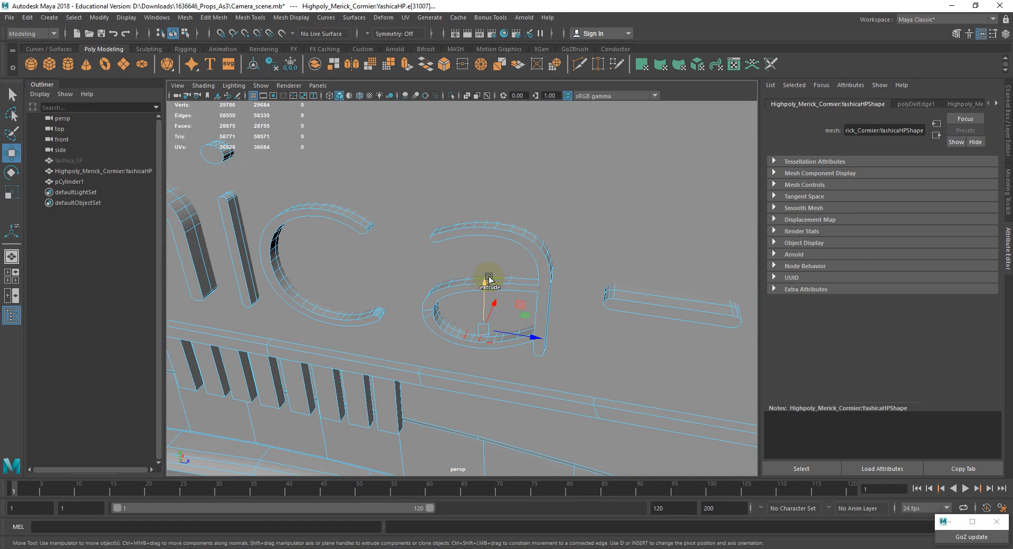
double_click(511, 282, "shift")
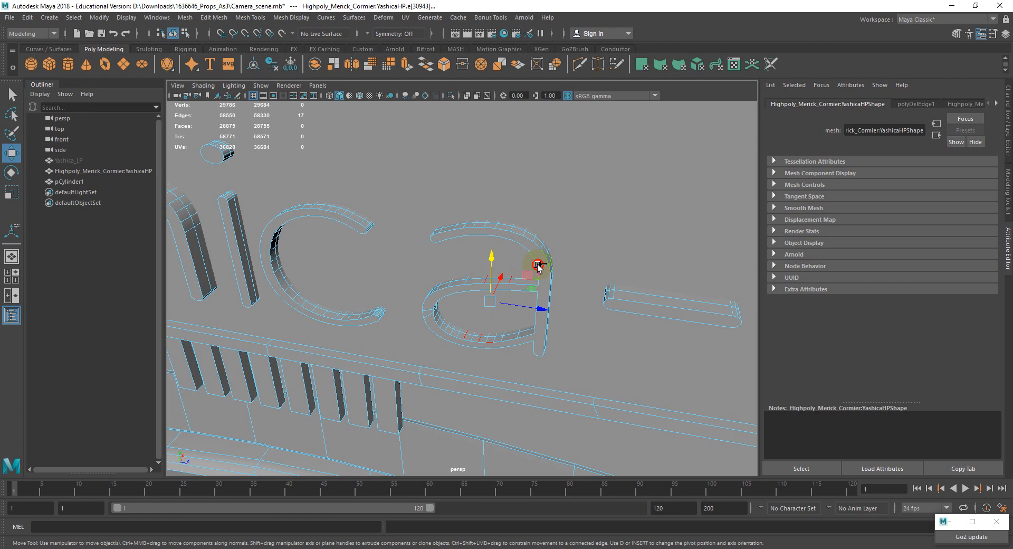
Step: Undo the last edge selection on the letter "a" and select an edge loop across its lower bowl with the Select tool
key("ctrl+z")
key("q")
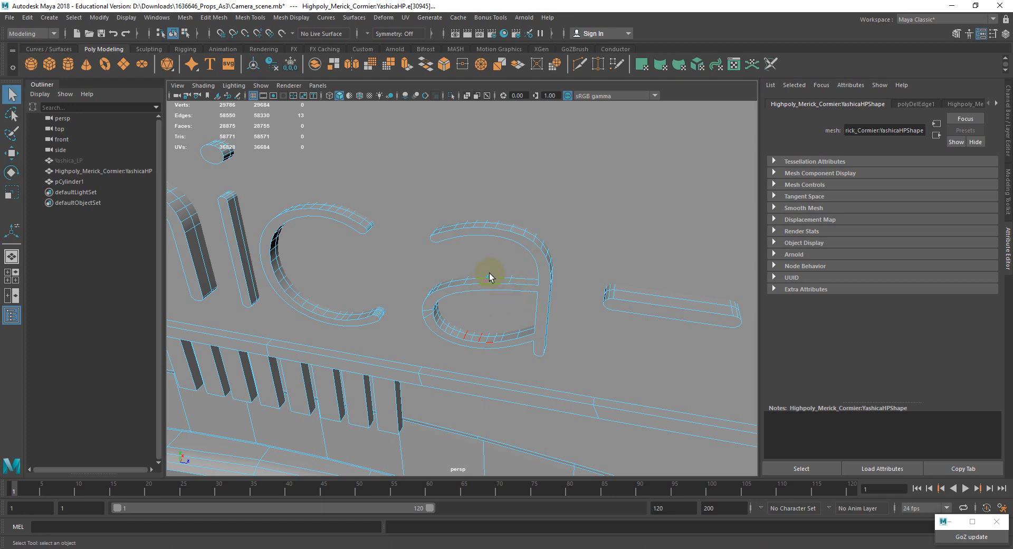
double_click(443, 330)
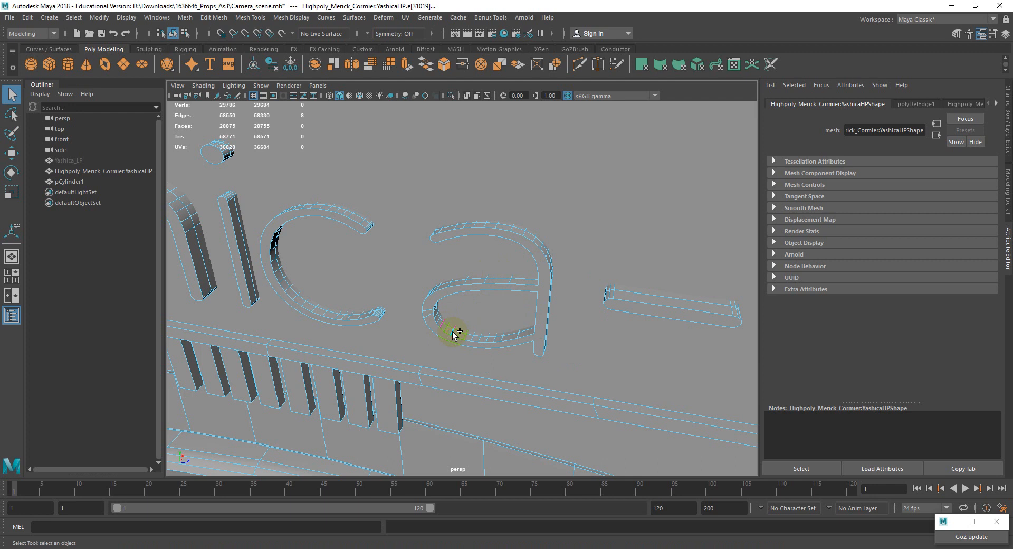
scroll(518, 301, "down", 8)
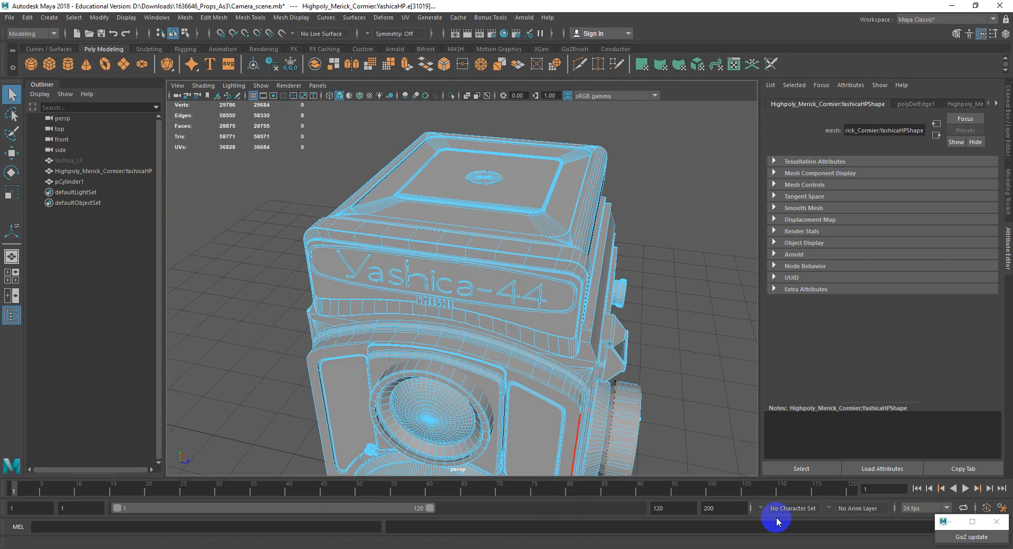